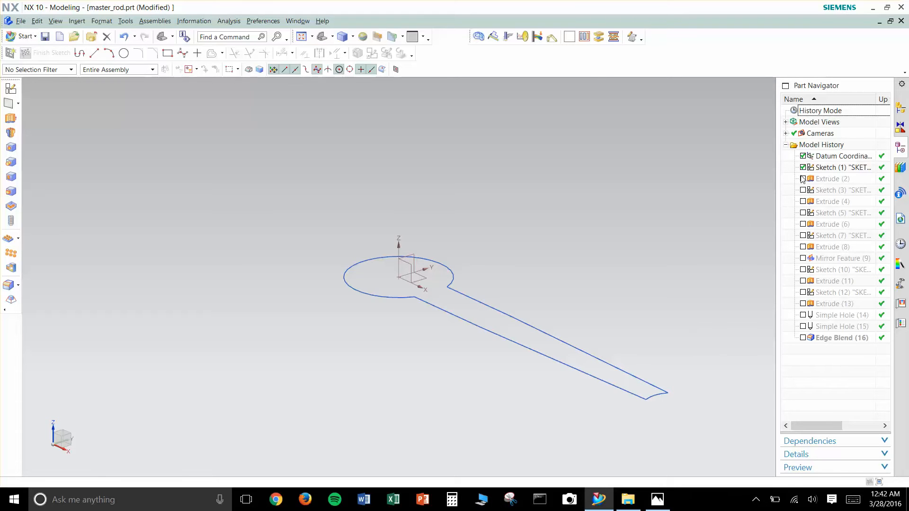
- Check the Master Rod dimensions in the Sk1.JPG reference drawing and return to the model
middle_click_drag(558, 338, 582, 327)
left_click(657, 499)
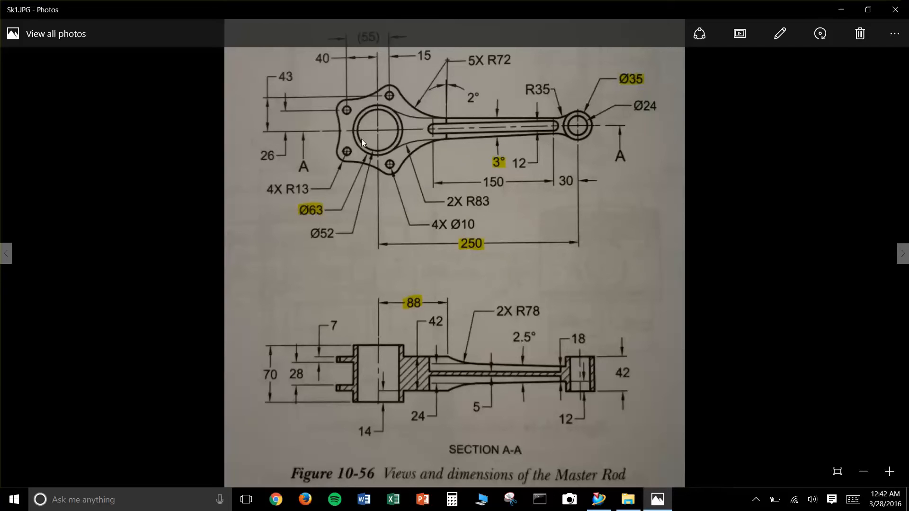
left_click(841, 9)
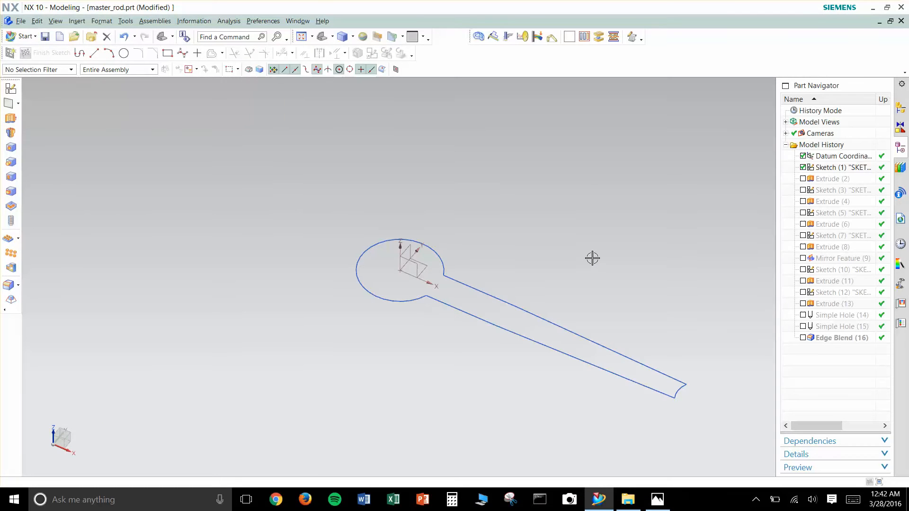
- Unsuppress Extrude (2) and Sketch (3) in the model history
key("Home")
scroll(591, 268, "down", 3)
middle_click_drag(616, 262, 581, 311, "shift")
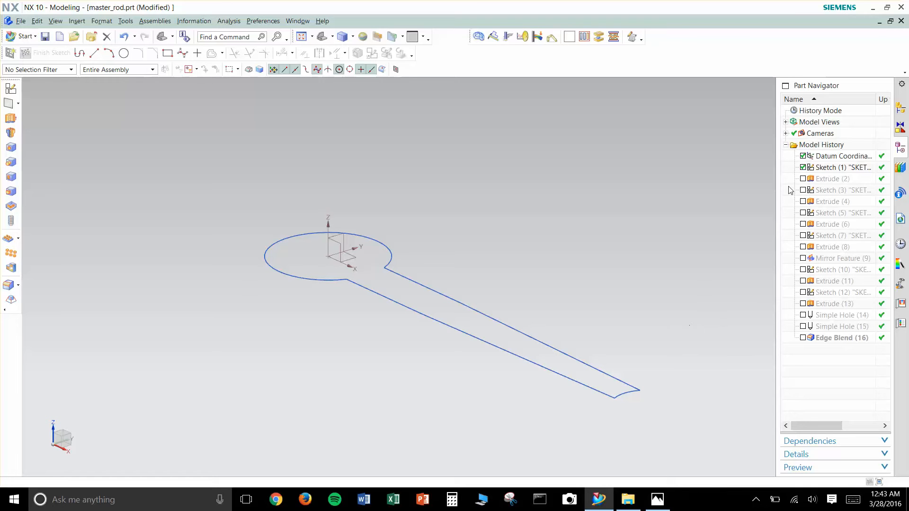
left_click(803, 179)
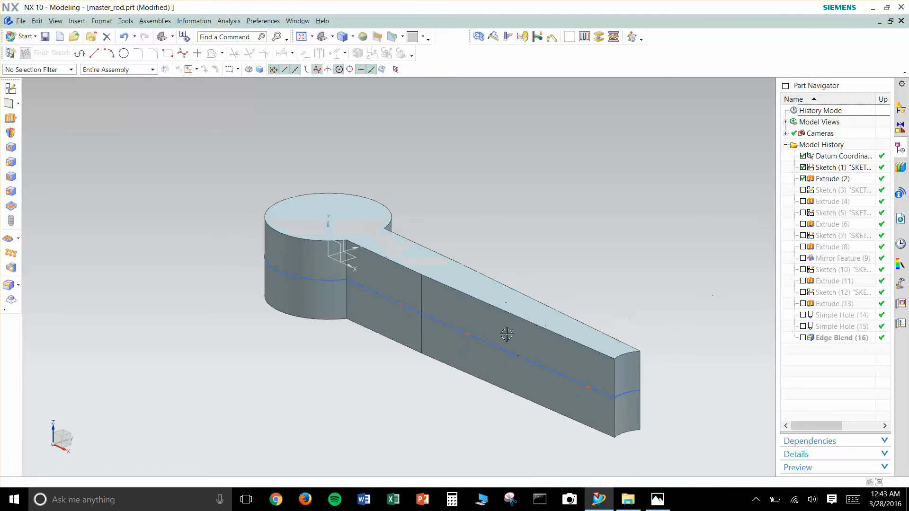
left_click(803, 191)
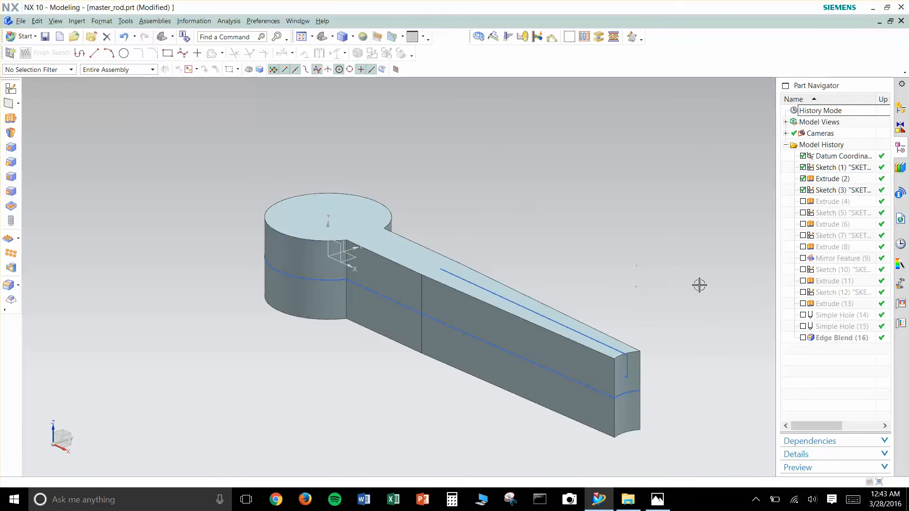
- Inspect Sketch (3) inside the rod in Wireframe with Dim Edges display, and restore the shaded display with edges
right_click(693, 239)
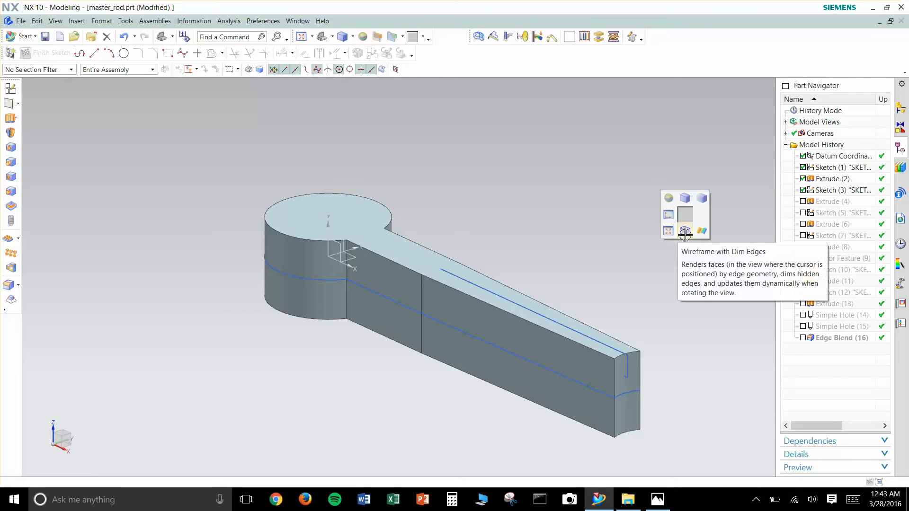
left_click(684, 232)
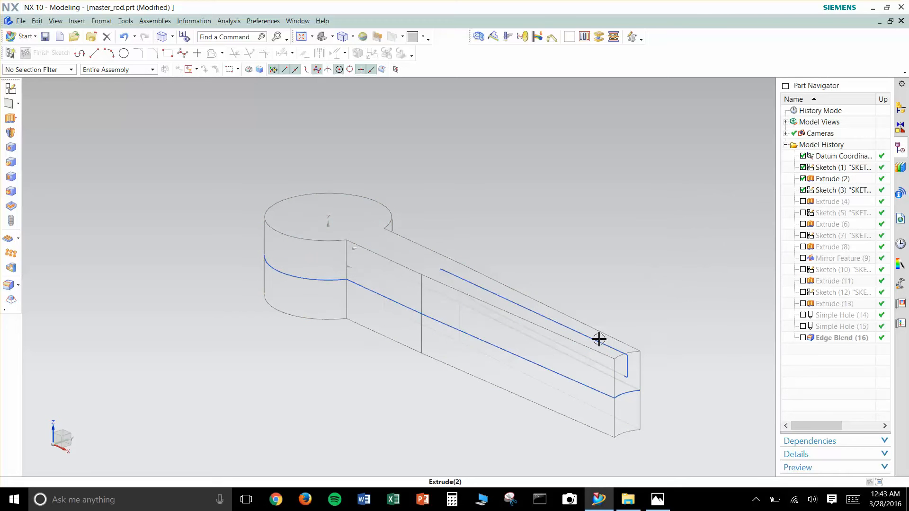
scroll(656, 319, "down", 2)
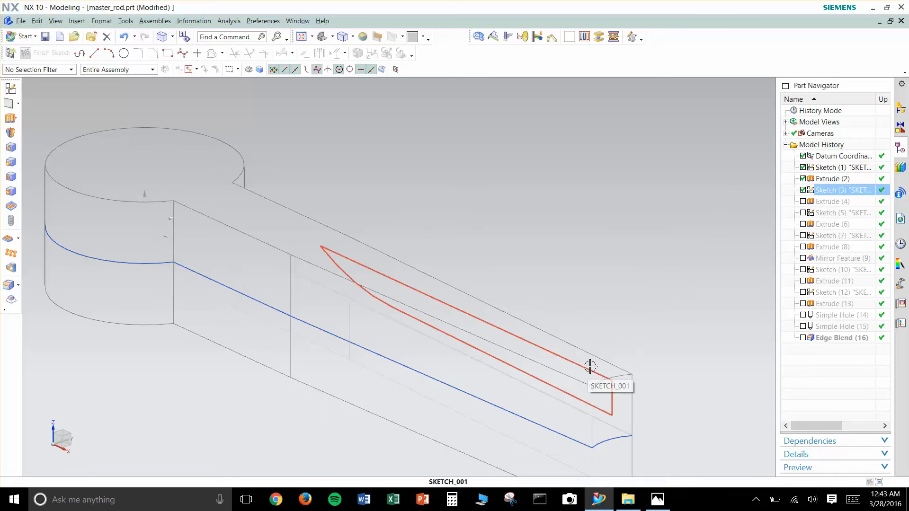
right_click_drag(657, 298, 627, 236)
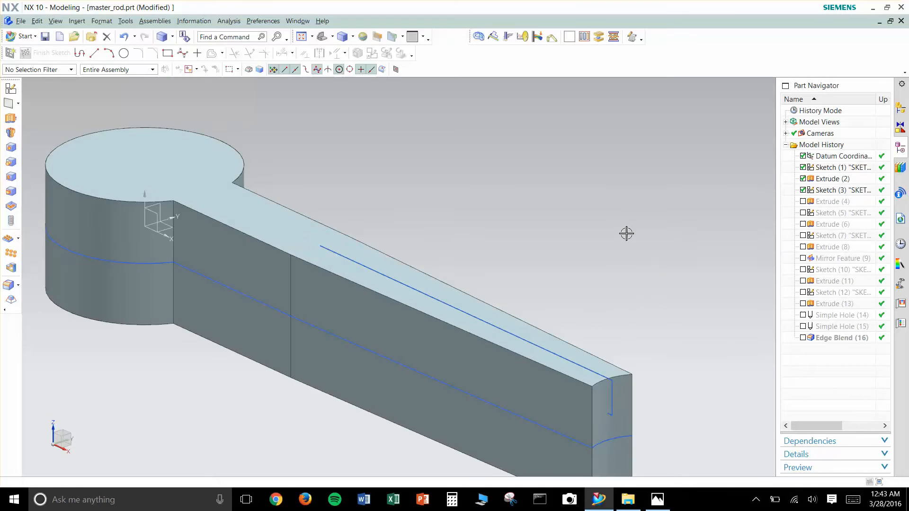
- Unsuppress Extrude (4) and Sketch (5), and view the flange profile from above
scroll(627, 234, "up", 2)
left_click(803, 202)
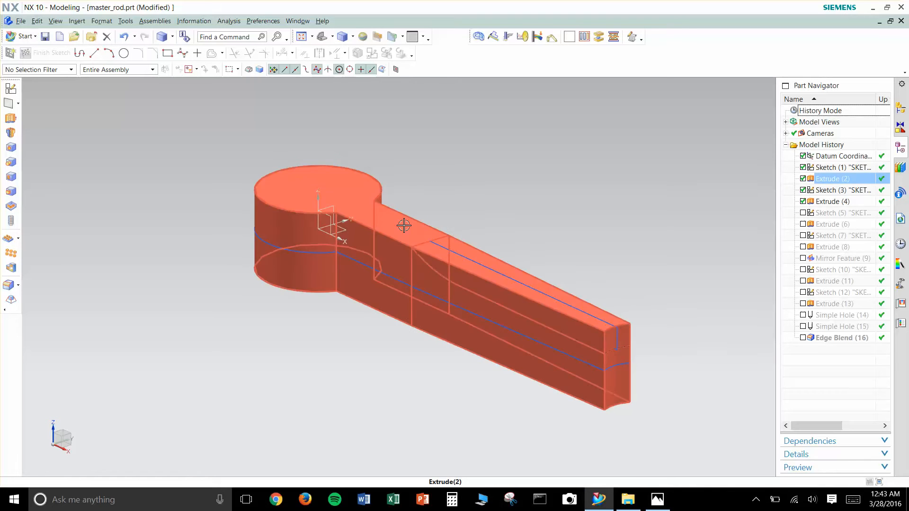
left_click(802, 213)
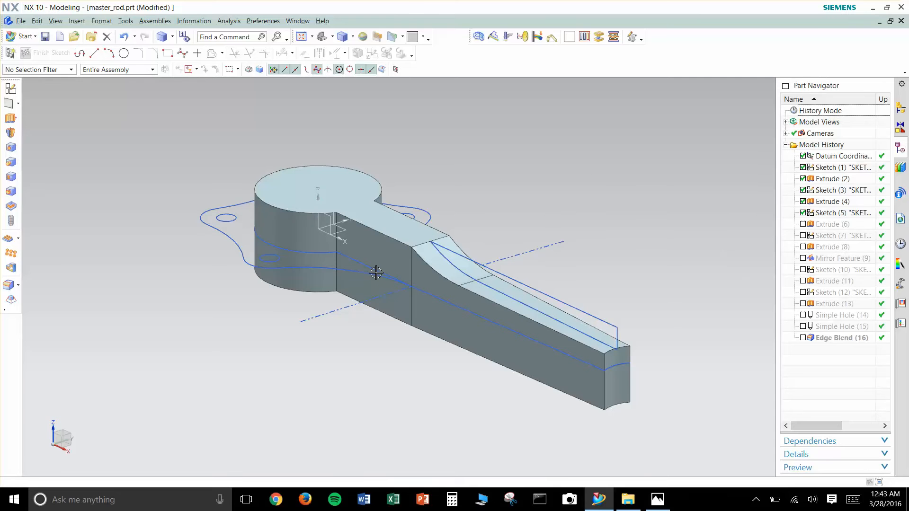
middle_click_drag(528, 195, 500, 198)
middle_click_drag(466, 147, 436, 186, "shift")
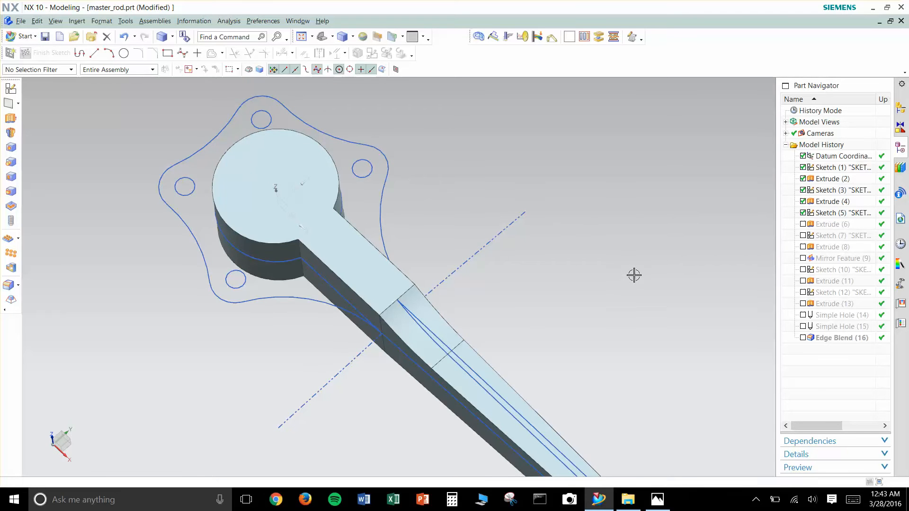
- Unsuppress Extrude (6), the flange plate with bolt holes, and inspect it around the large end
key("Home")
scroll(639, 268, "down", 2)
middle_click_drag(647, 254, 608, 290, "shift")
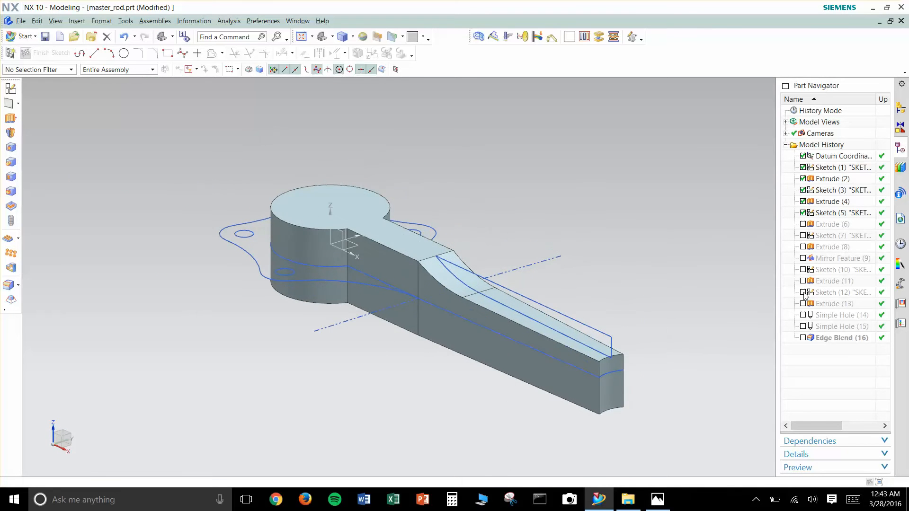
left_click(803, 225)
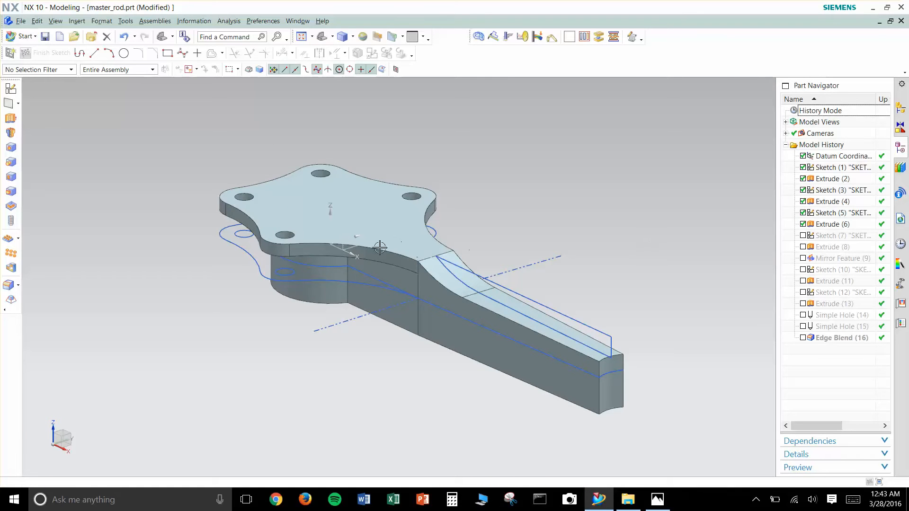
left_click(228, 212)
key("Escape")
mouse_move(526, 226)
middle_mouse_down()
mouse_move(527, 213)
mouse_move(532, 237)
middle_mouse_up()
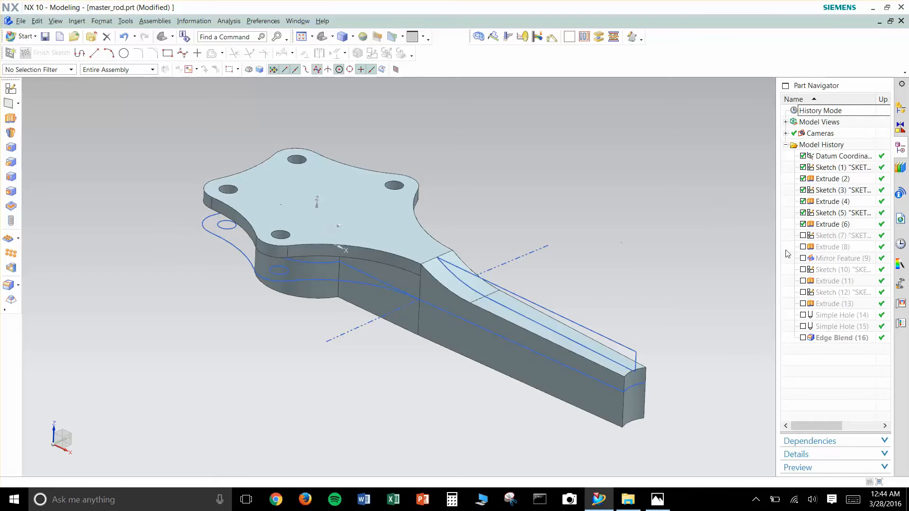
- Unsuppress Sketch (7) and Extrude (8), opening the sketch to compare its slot with the Sk1.JPG reference drawing
left_click(803, 236)
double_click(832, 236)
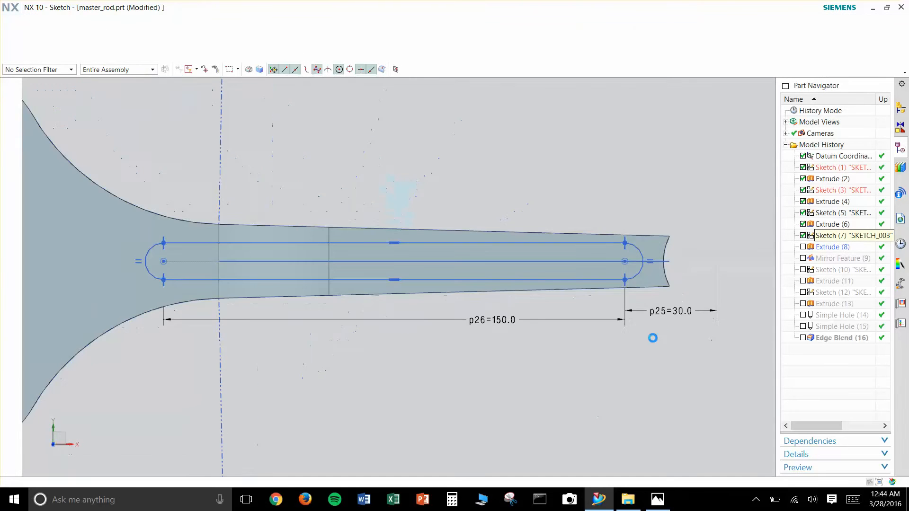
left_click(661, 506)
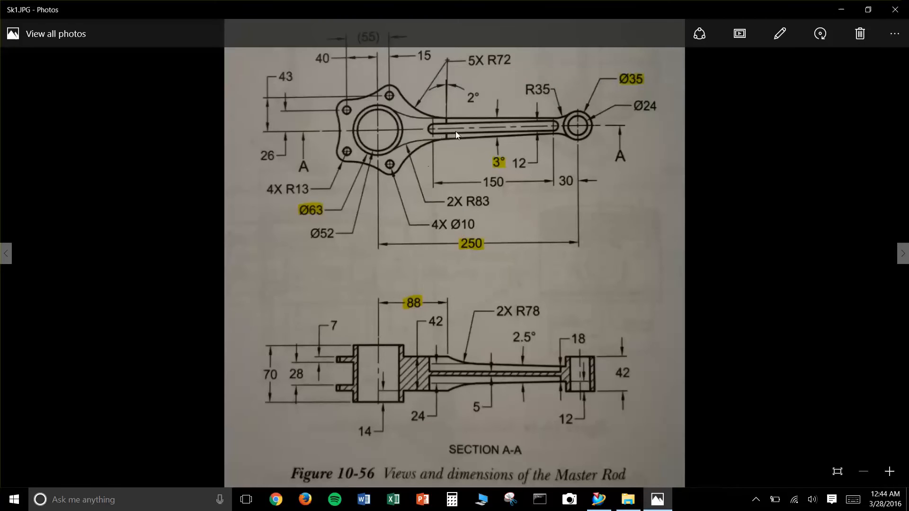
left_click(840, 9)
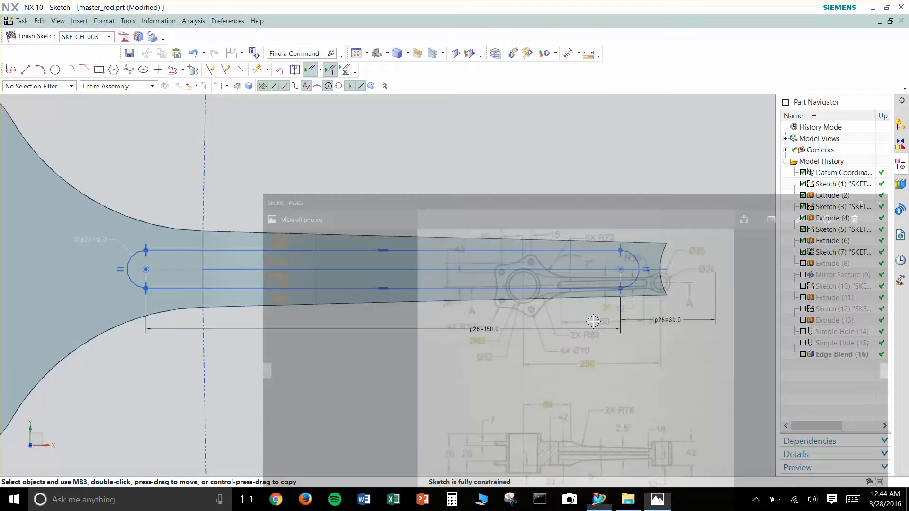
left_click(41, 37)
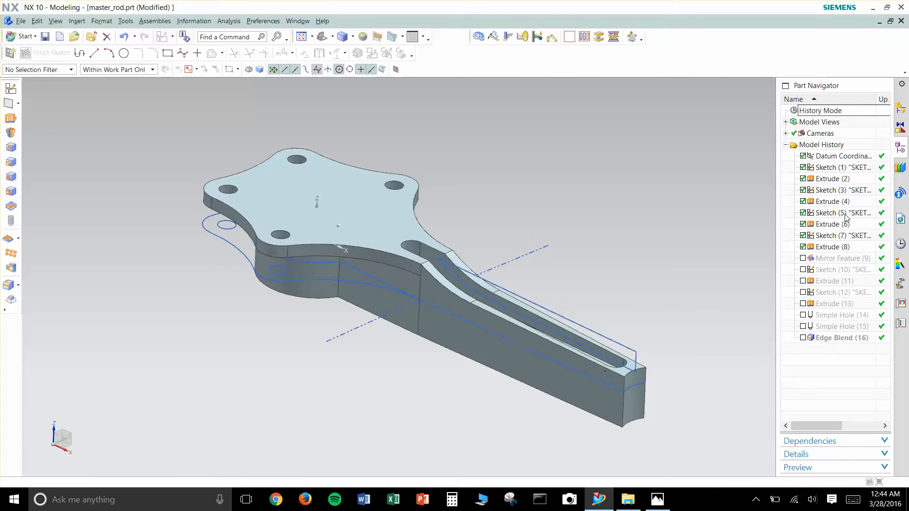
- Unsuppress Mirror Feature (9), Sketch (10) and Extrude (11), opening the sketch briefly to view its circle
left_click(803, 258)
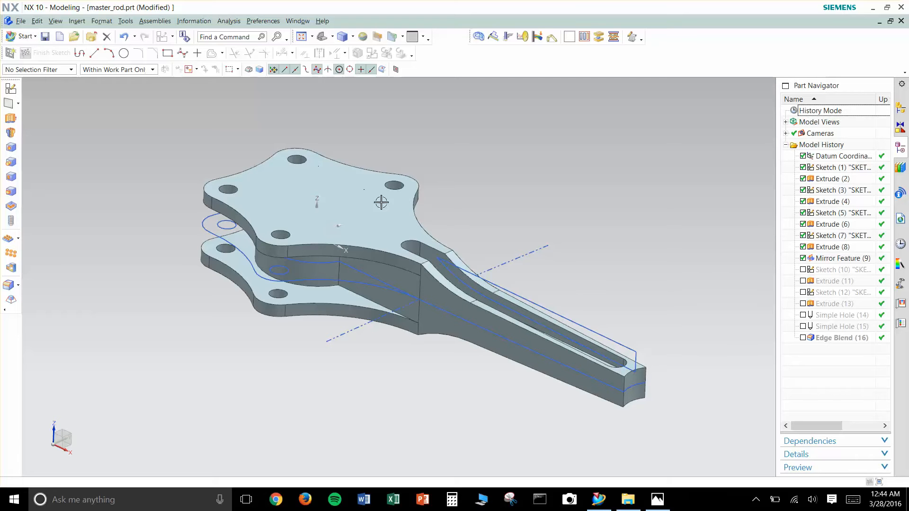
middle_click_drag(450, 383, 645, 305)
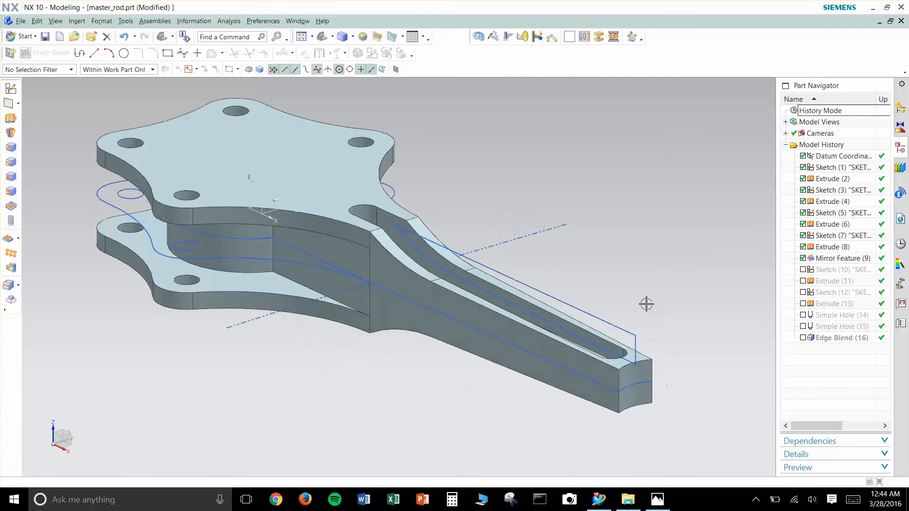
left_click(803, 269)
double_click(834, 269)
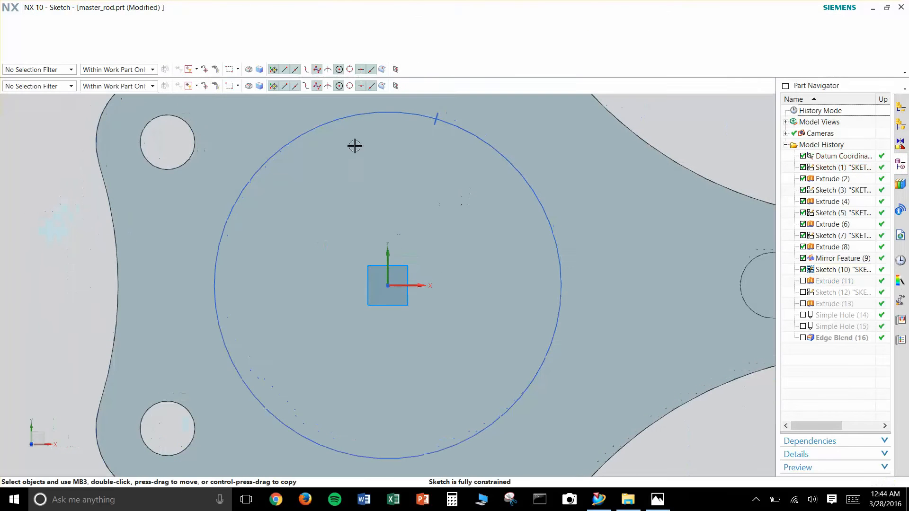
left_click(35, 38)
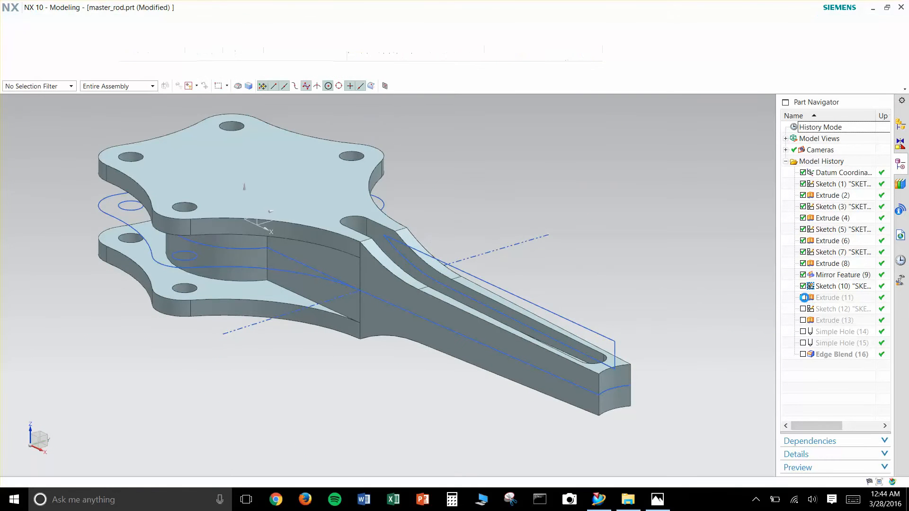
left_click(801, 281)
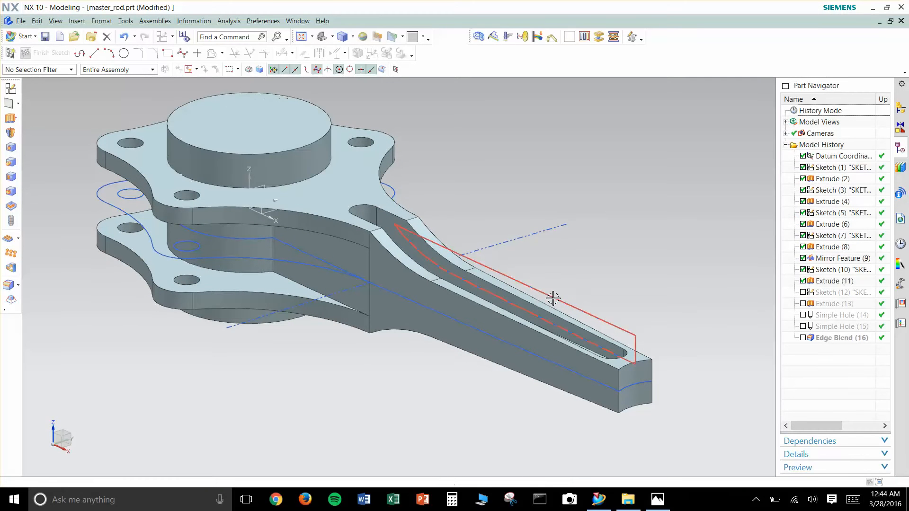
- Unsuppress the remaining features from Sketch (12) through Edge Blend (16) and inspect the complete rod
left_click(803, 293)
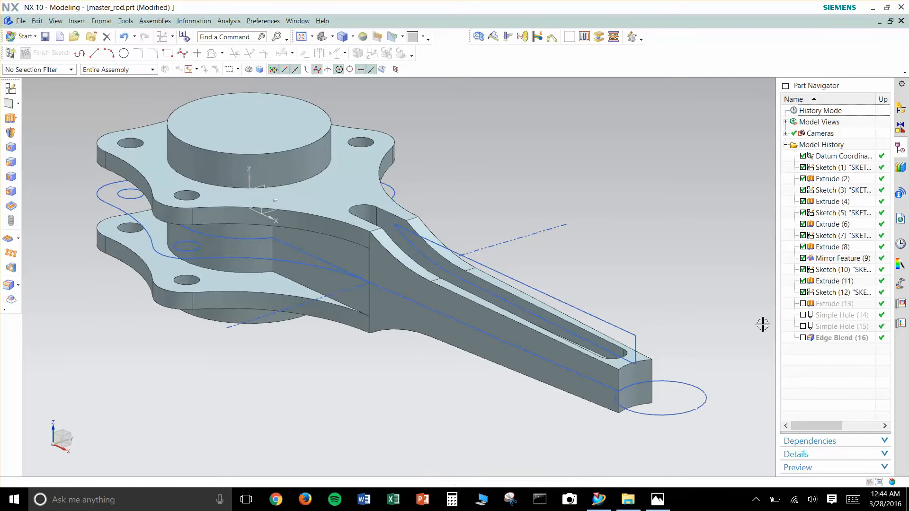
left_click(803, 304)
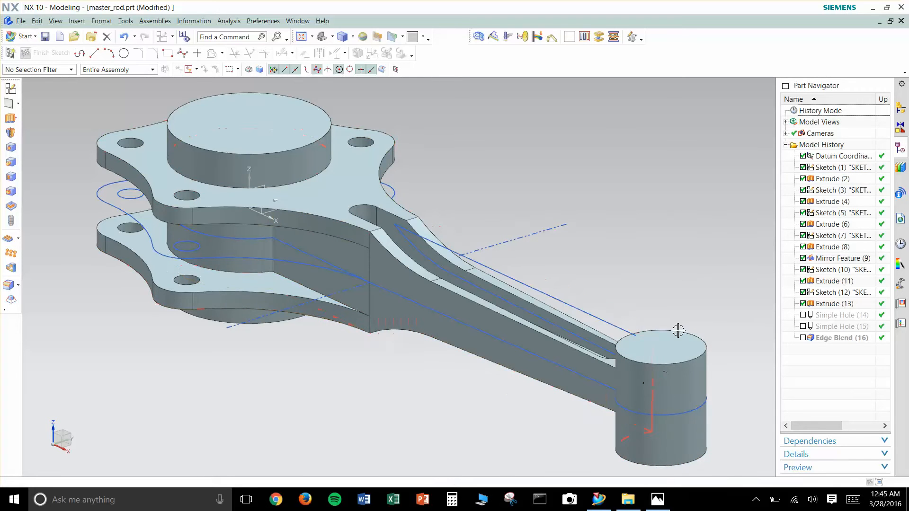
left_click(802, 315)
left_click(803, 326)
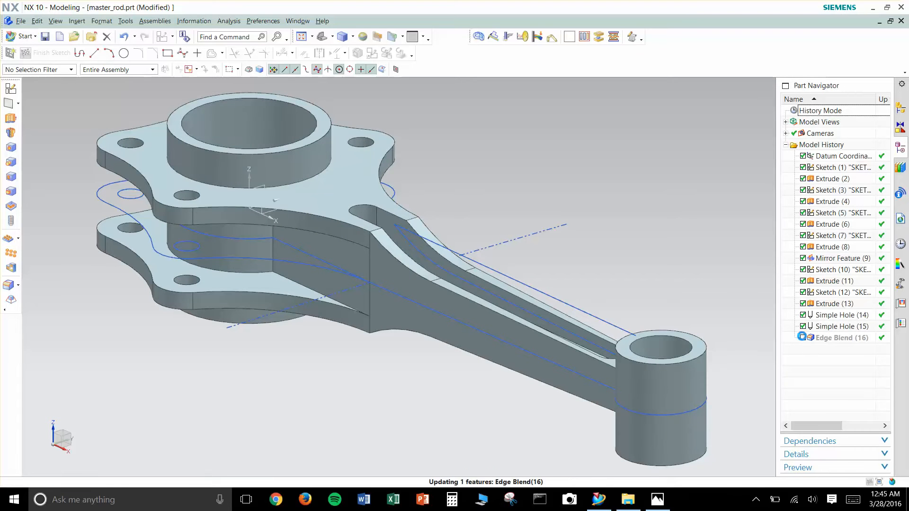
left_click(803, 338)
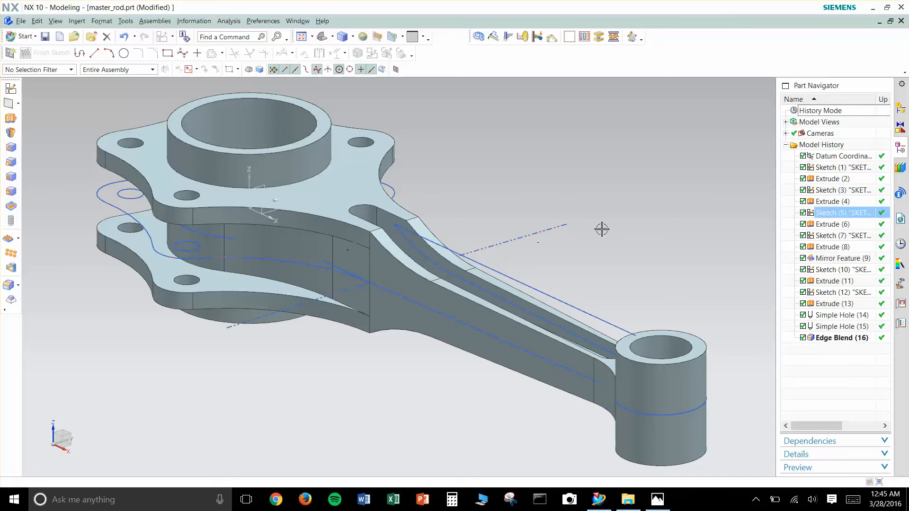
right_click_drag(717, 243, 693, 215)
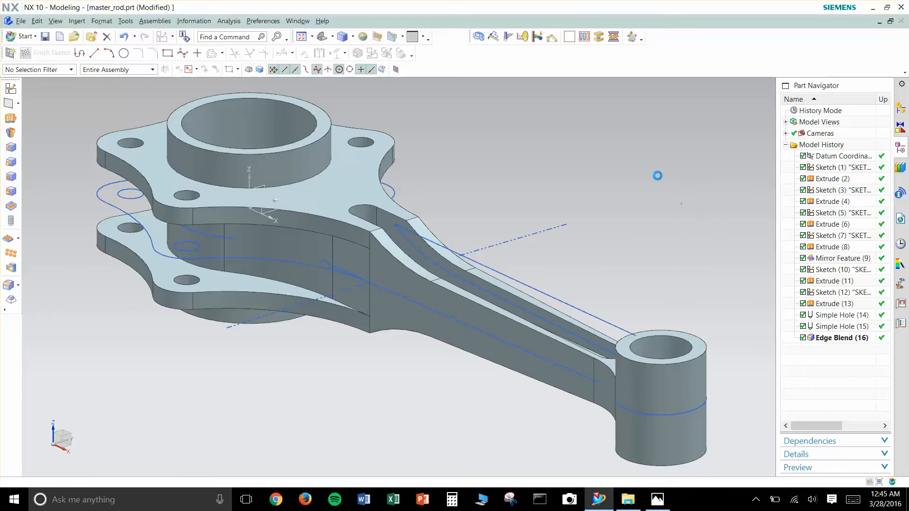
right_click_drag(643, 232, 643, 165)
scroll(714, 222, "down", 1)
middle_click_drag(710, 211, 681, 236, "shift")
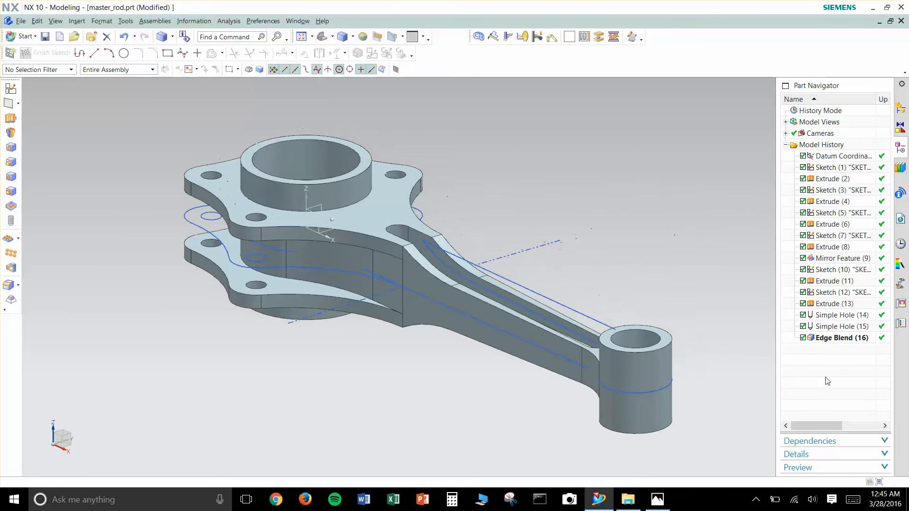
- Delete the features one by one from Edge Blend (16) back through Extrude (4), keeping Sketch (3) and everything before it
left_click(837, 339)
key("Delete")
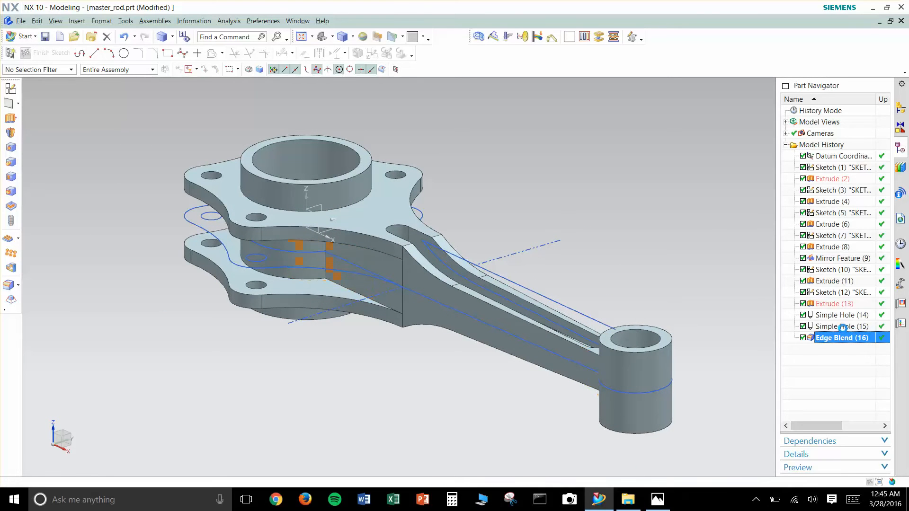
key("Delete")
key("Delete")
key("Delete")
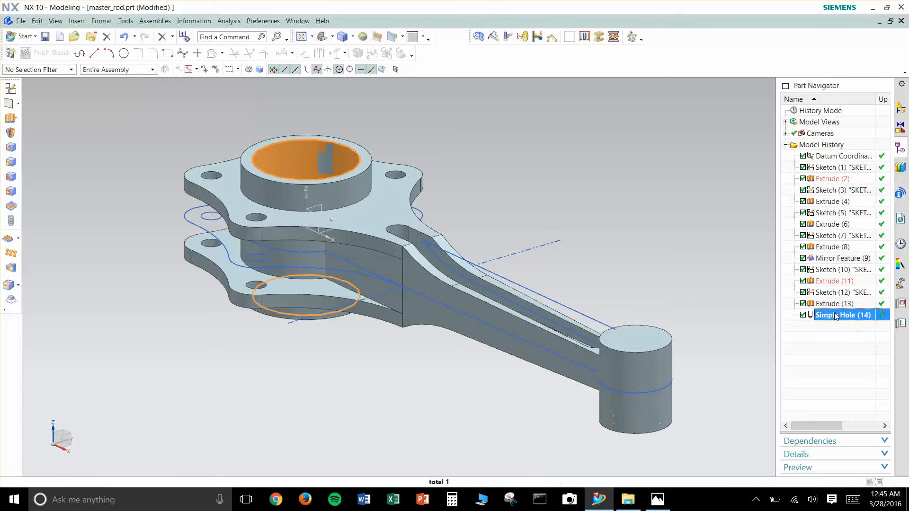
key("Delete")
key("Delete")
key("Delete")
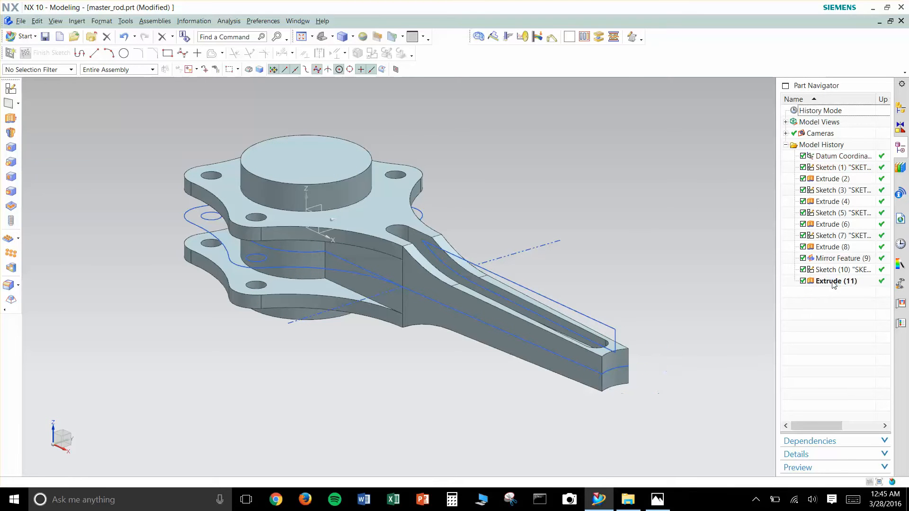
key("Delete")
key("Delete")
key("Delete")
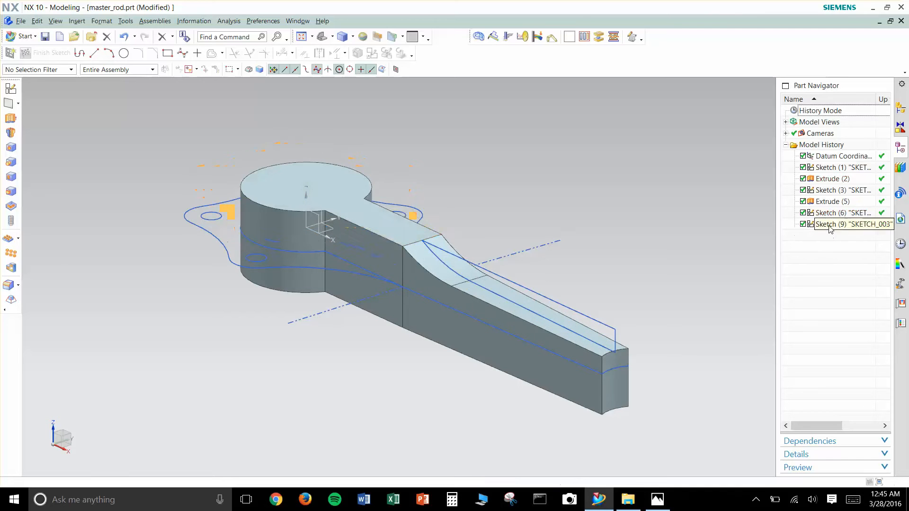
key("Delete")
key("Delete")
- Delete the remaining Sketch (3), Extrude (2) and Sketch (1), keeping only the datum coordinate system
key("Delete")
key("Delete")
key("Delete")
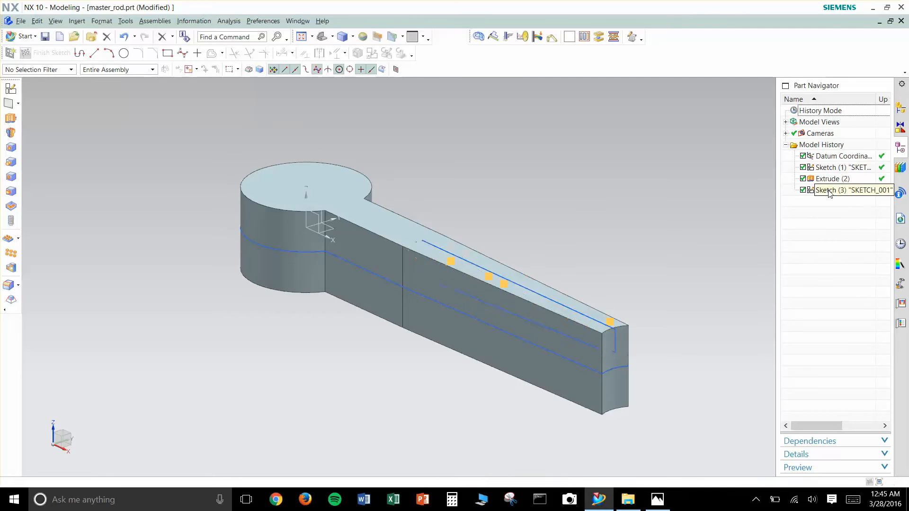
key("Delete")
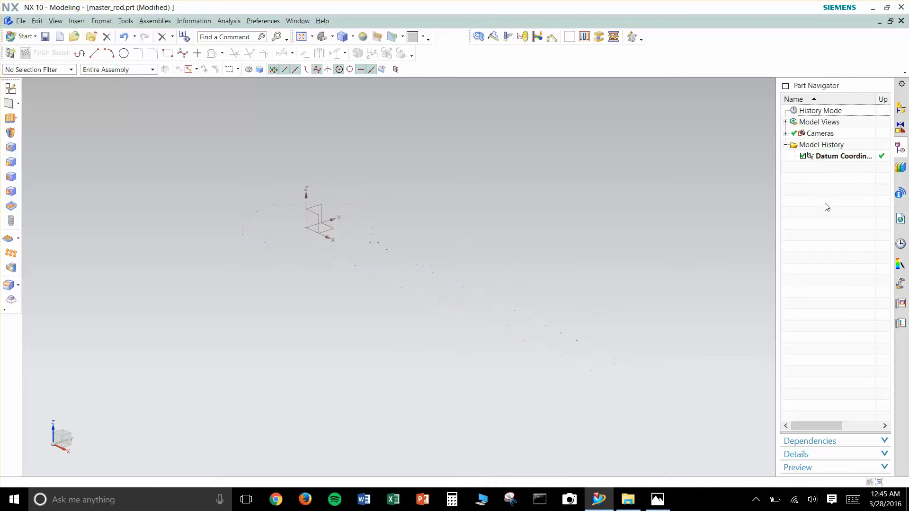
key("ctrl+f")
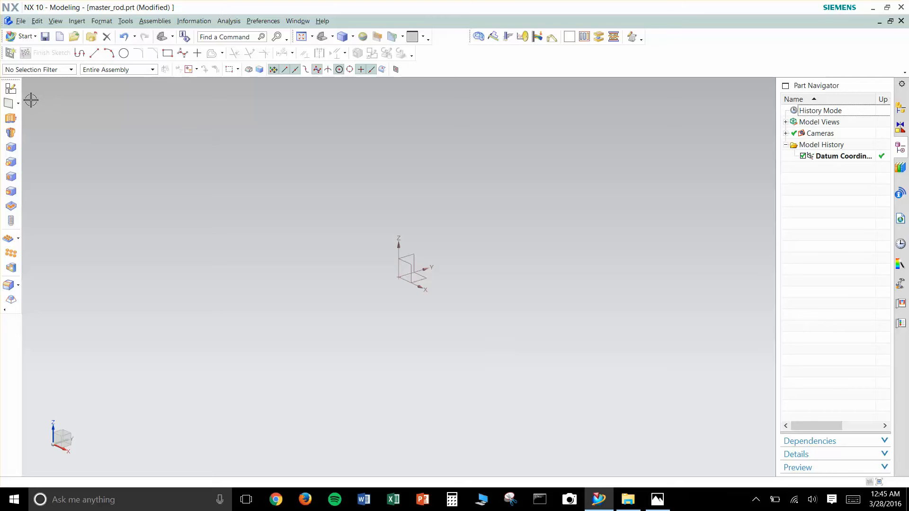
- Start a sketch on the XY plane of the datum coordinate system and draw a circle centred on the origin
left_click(11, 90)
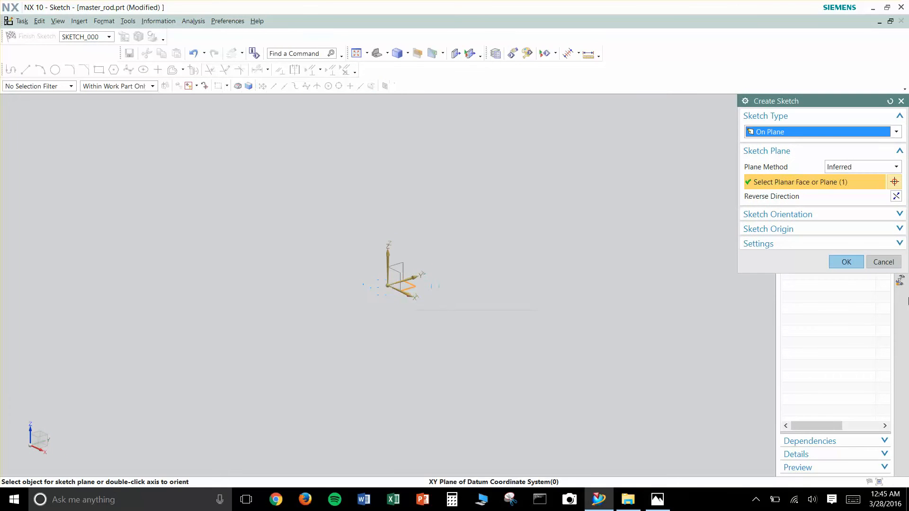
left_click(845, 262)
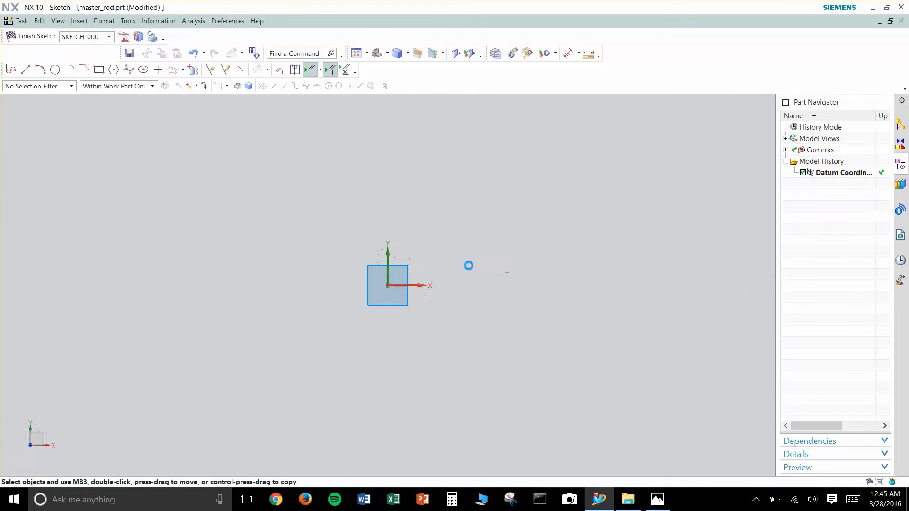
mouse_move(509, 284)
middle_mouse_down("shift")
mouse_move(389, 306)
mouse_move(363, 295)
middle_mouse_up("shift")
left_click(56, 71)
left_click(254, 292)
scroll(286, 265, "up", 2)
scroll(285, 267, "down", 5)
scroll(309, 266, "up", 1)
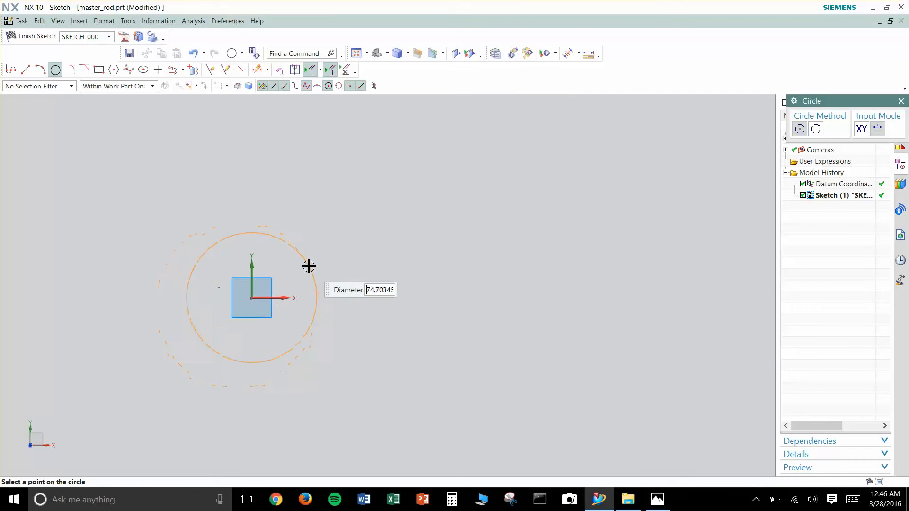
middle_click_drag(310, 264, 221, 250, "shift")
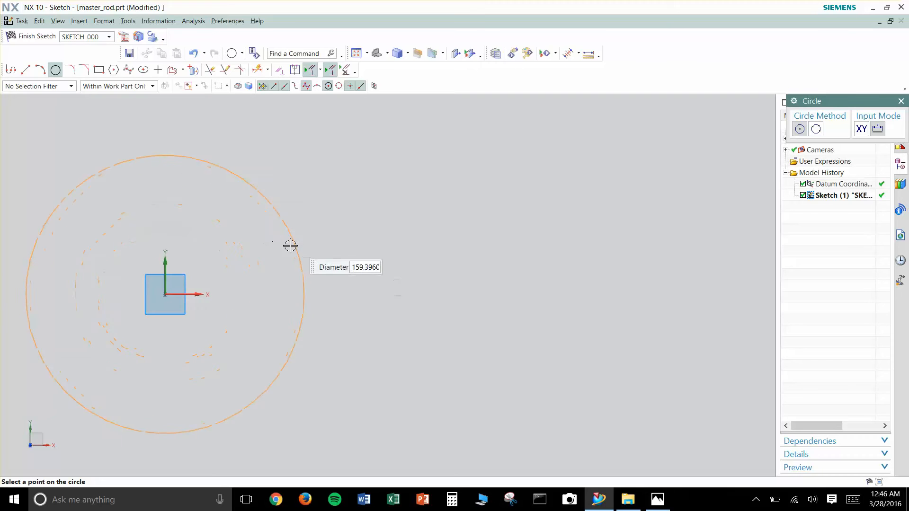
left_click(216, 262)
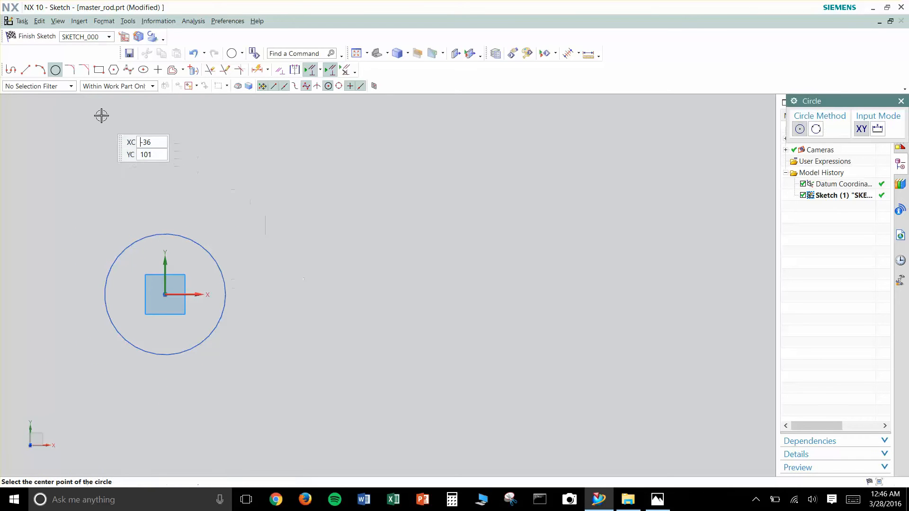
key("Escape")
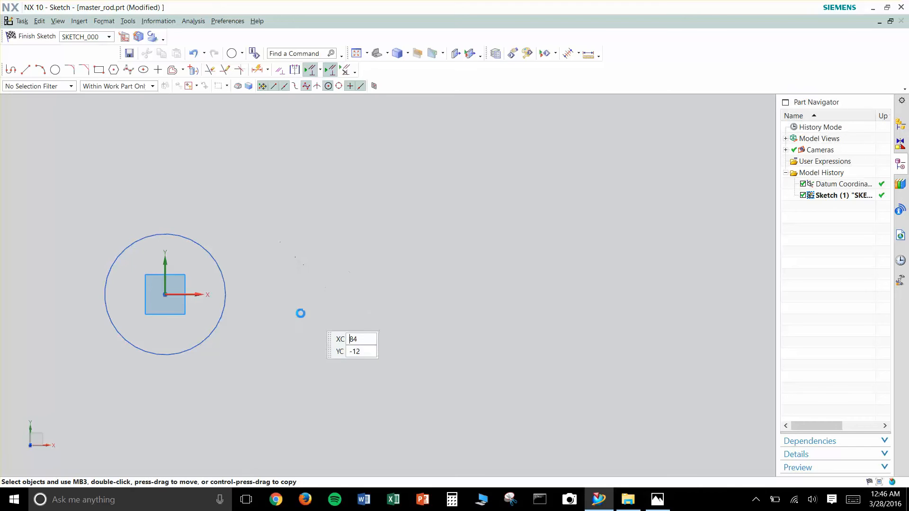
- Draw an open three-sided profile extending from inside the circle along +X, with horizontal lines about 87 mm long joined by a vertical line
left_click(99, 71)
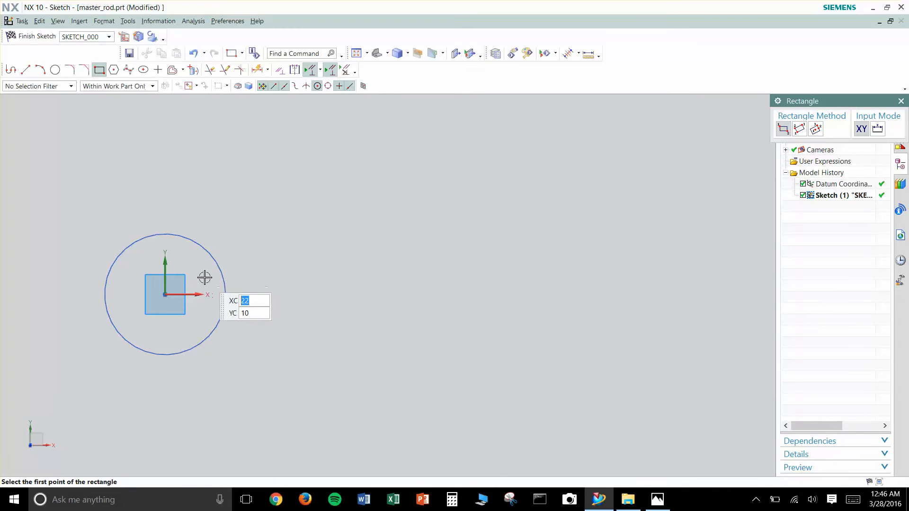
key("Escape")
left_click(11, 69)
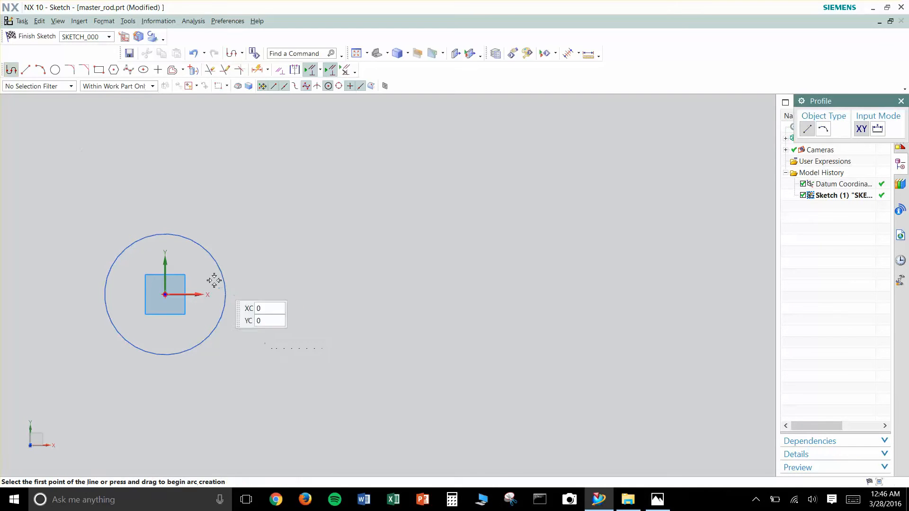
left_click(197, 267)
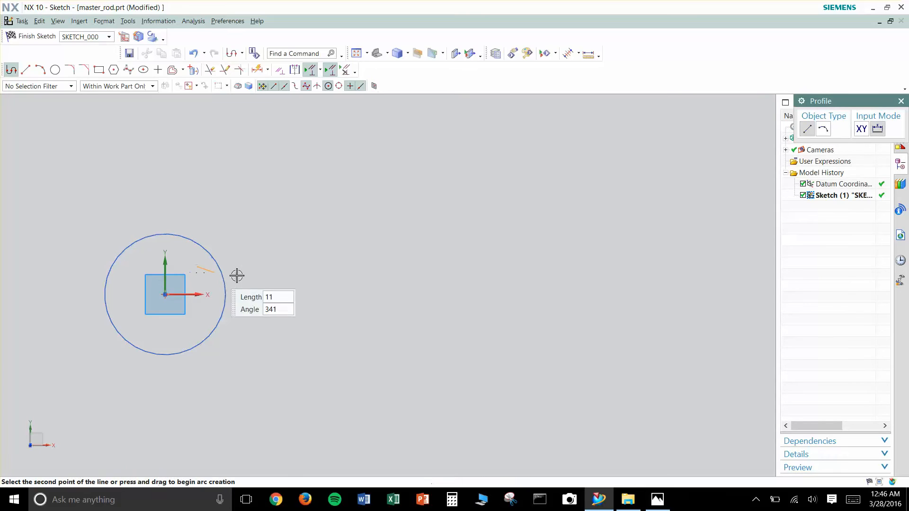
left_click(348, 266)
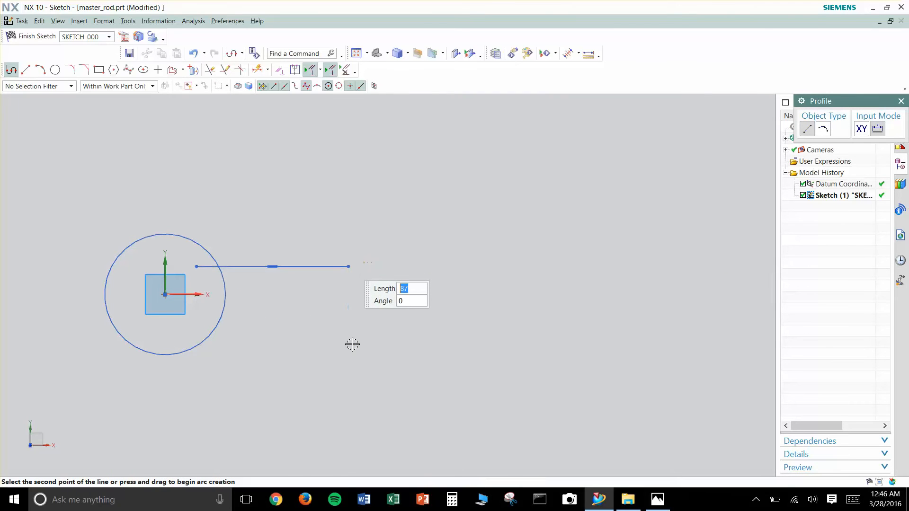
left_click(347, 333)
left_click(195, 332)
key("Escape")
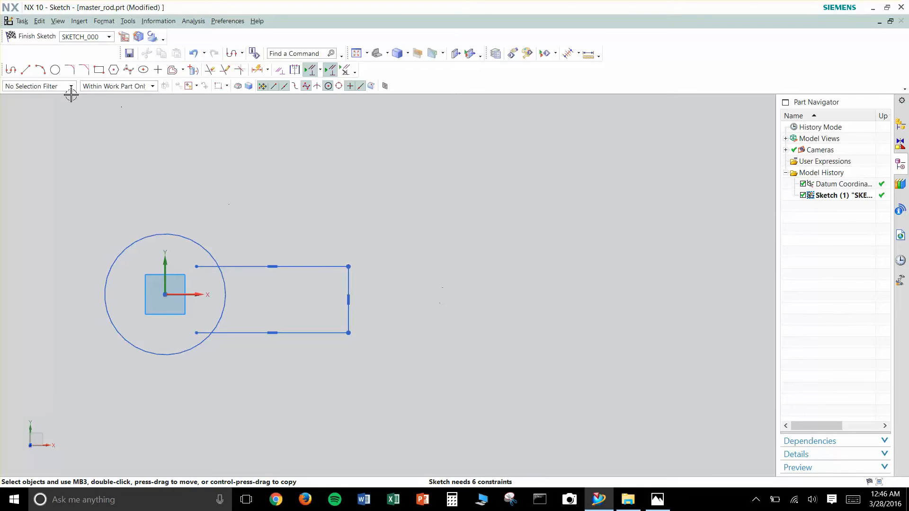
- Draw two converging lines outward from the profile's outer corners to form the tapered section of the rod
key("z")
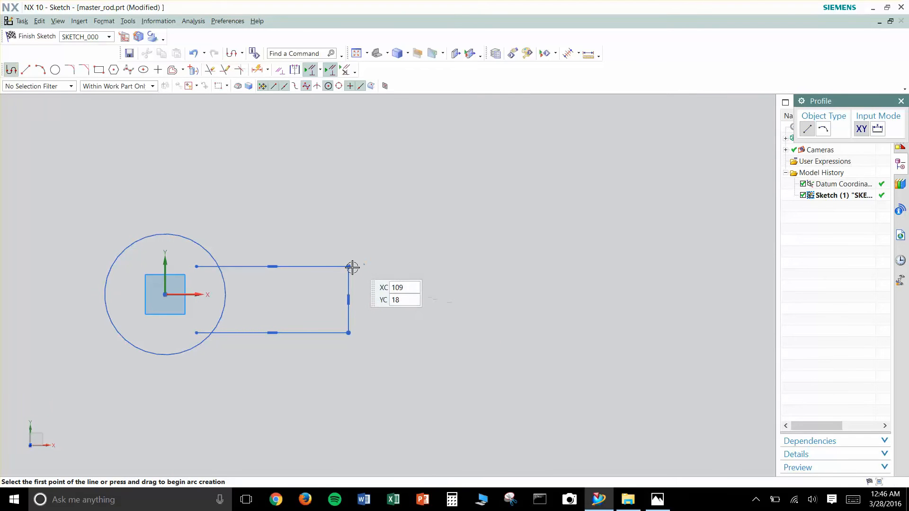
left_click(351, 267)
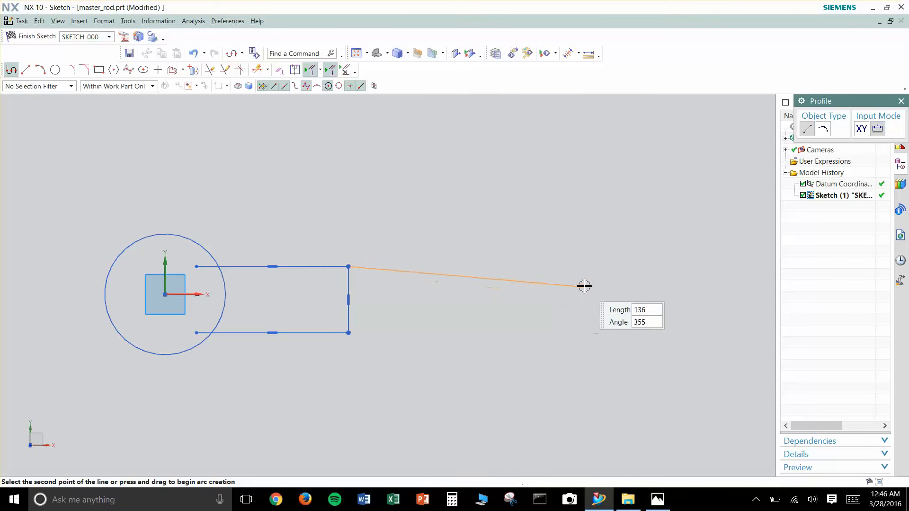
left_click(570, 282)
key("Escape")
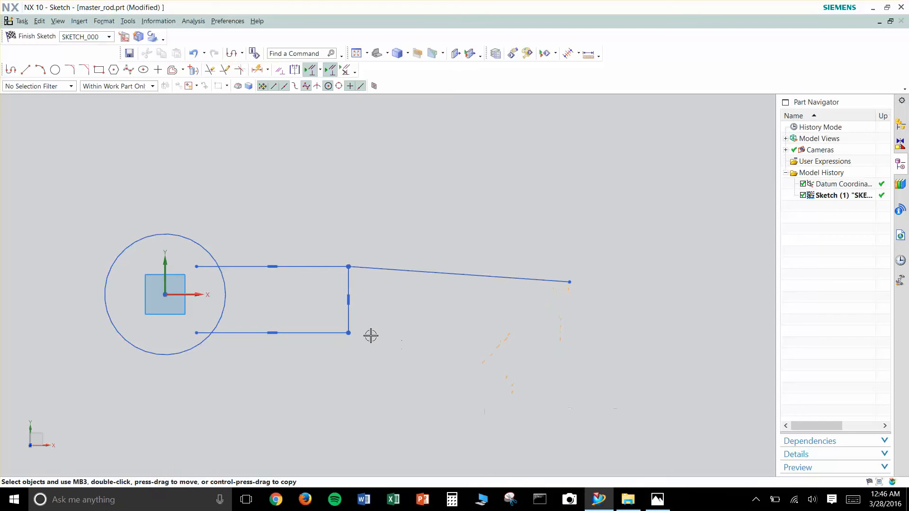
key("z")
left_click(348, 333)
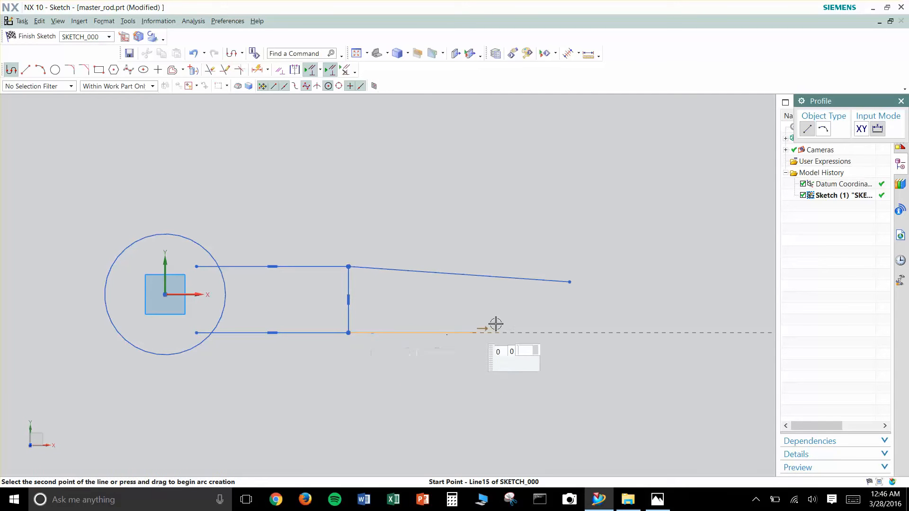
left_click(571, 309)
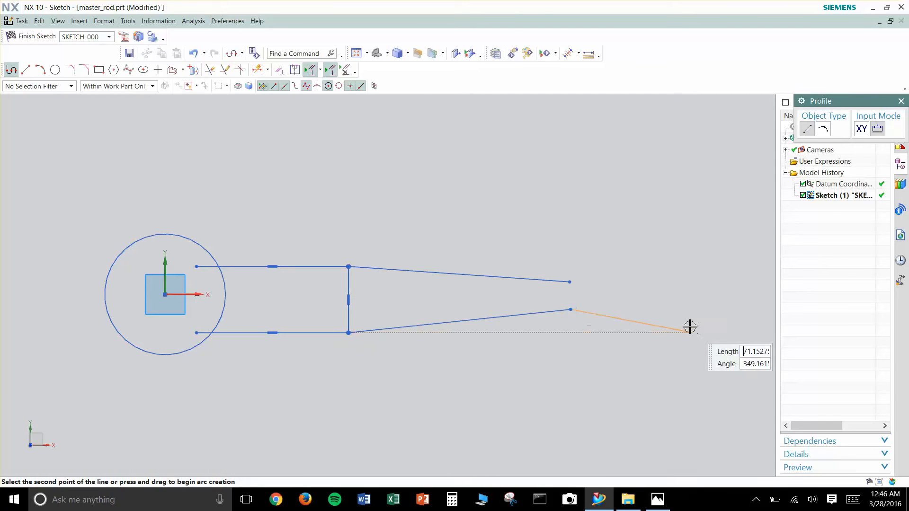
key("Escape")
- Draw a second circle centred near the X axis, enclosing the free ends of the tapered lines
key("o")
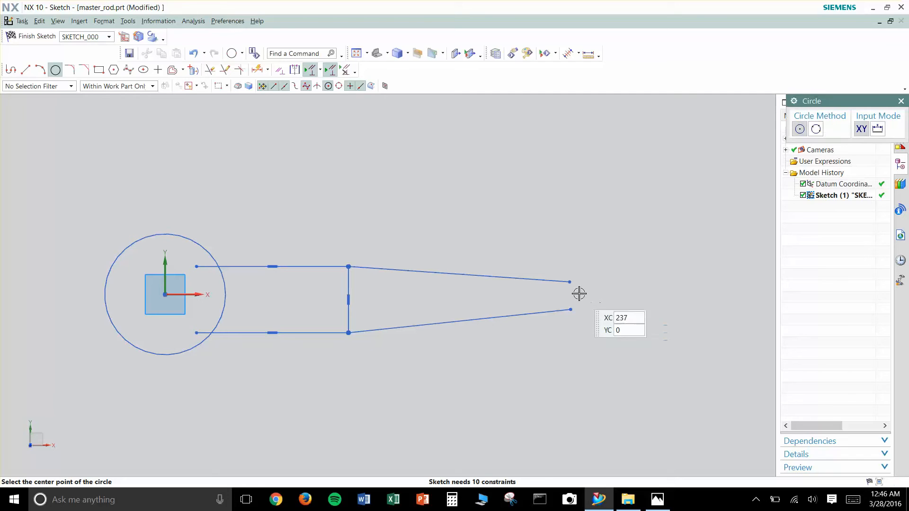
left_click(586, 295)
left_click(543, 294)
key("Escape")
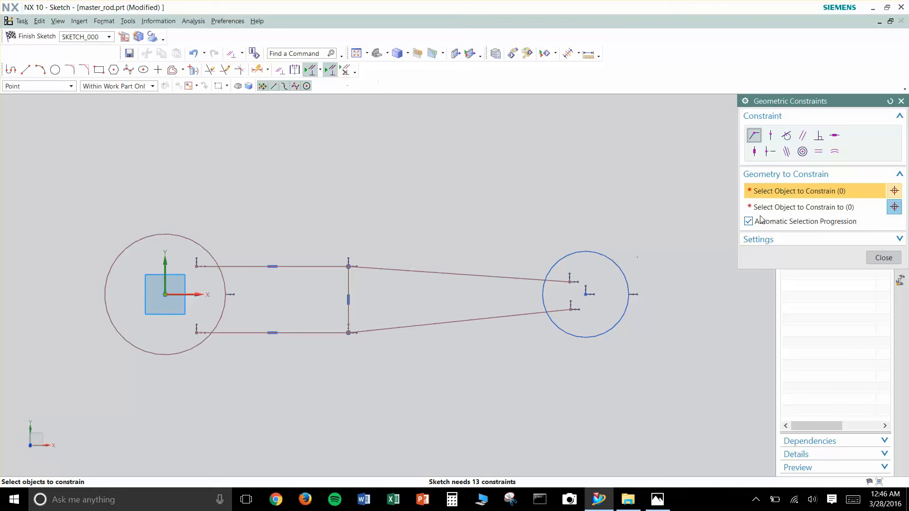
- Constrain the second circle's centre to lie on the X axis with a Point on Curve constraint
left_click(770, 136)
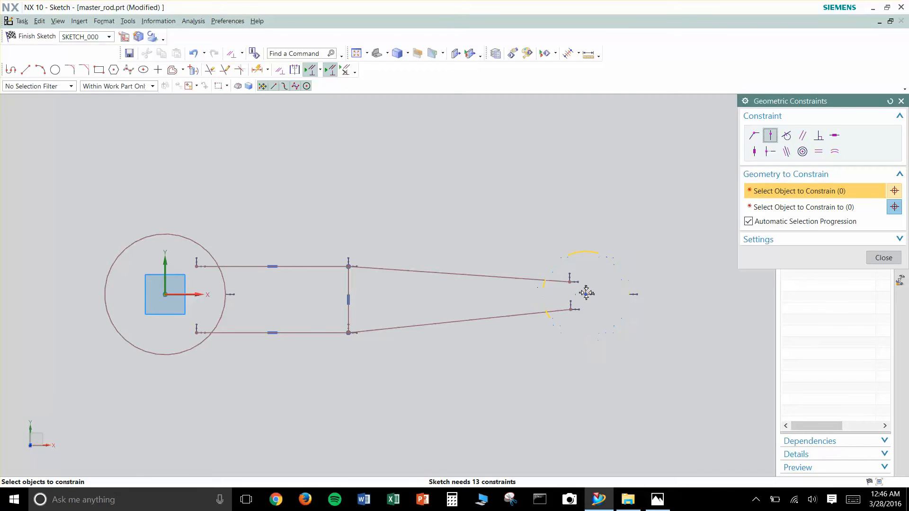
left_click(585, 294)
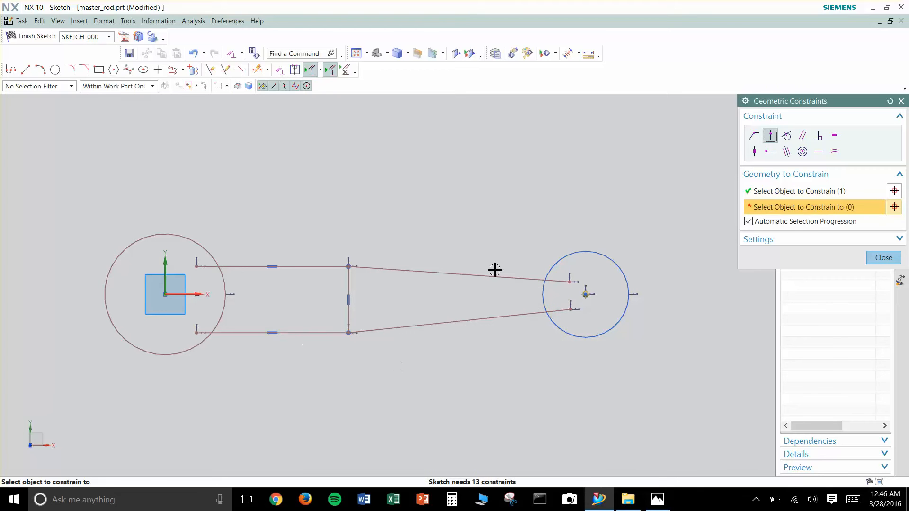
left_click(198, 294)
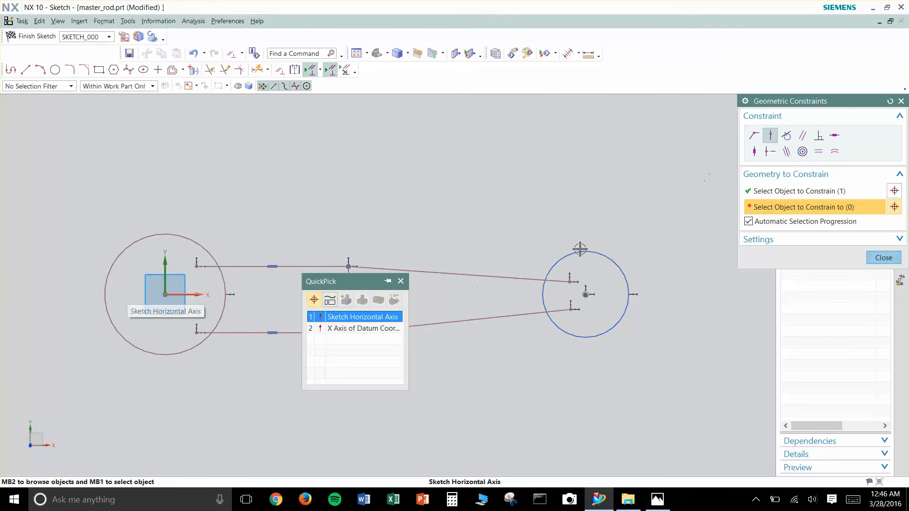
left_click(357, 328)
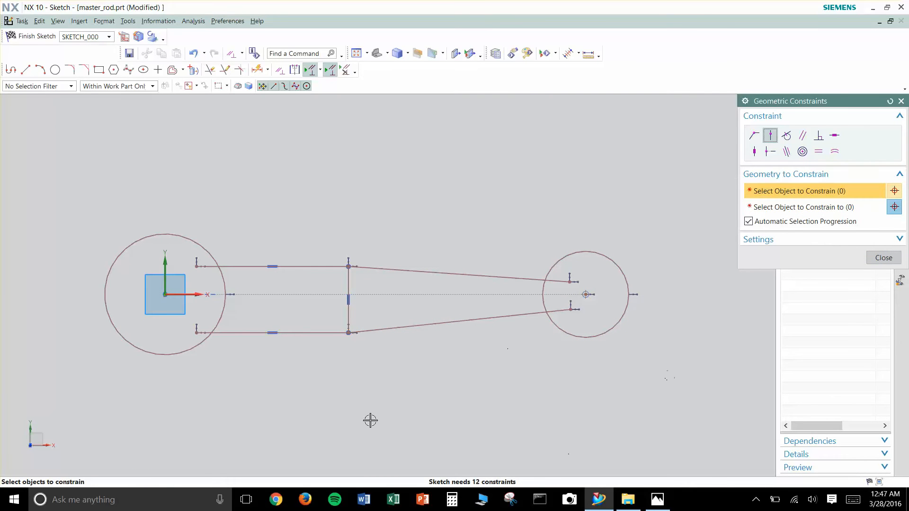
- Make the two horizontal lines and the two tapered lines symmetric about the sketch's X axis
left_click(294, 70)
left_click(322, 266)
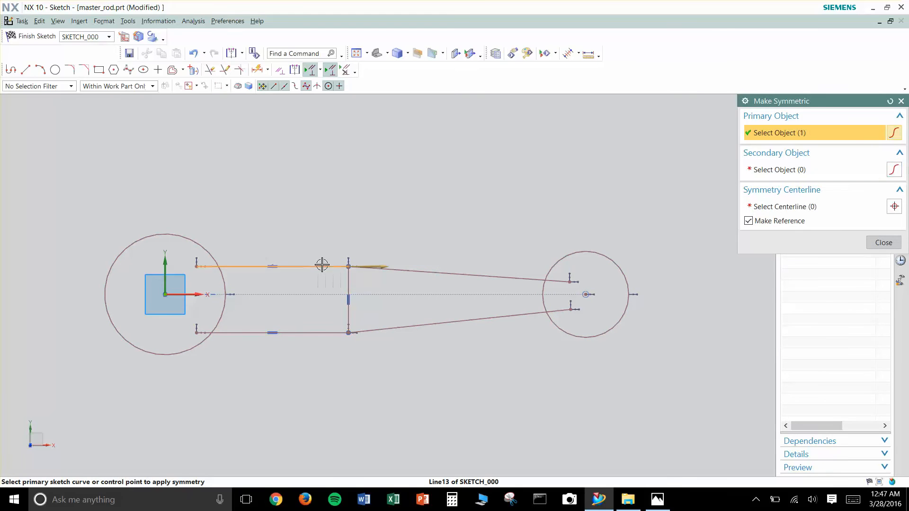
left_click(329, 333)
left_click(199, 295)
left_click(451, 312)
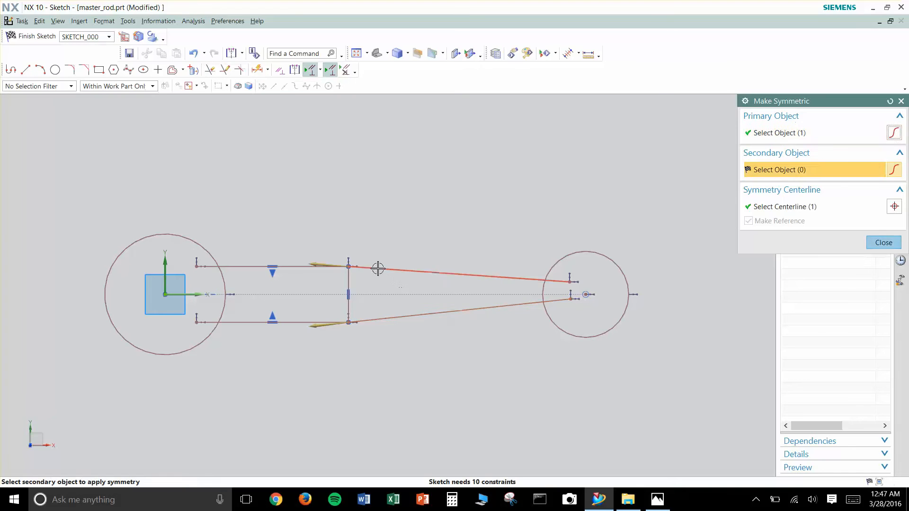
left_click(376, 267)
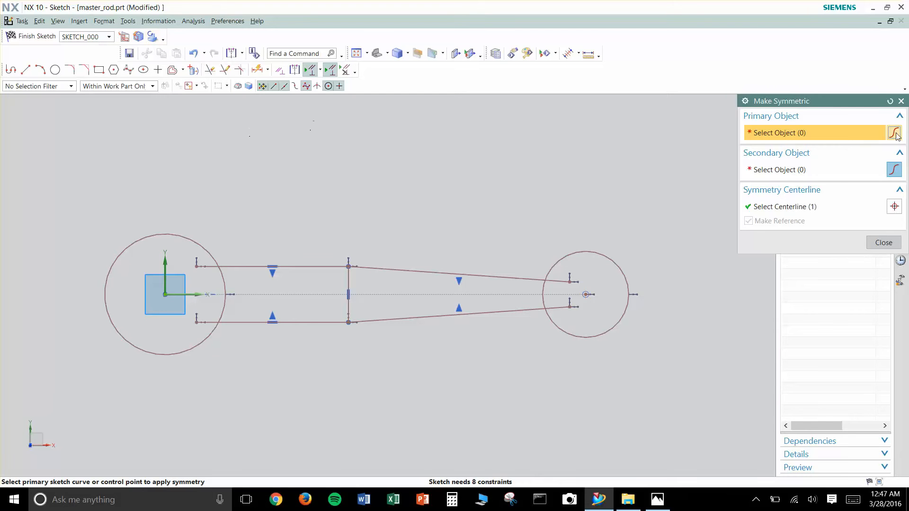
left_click(901, 101)
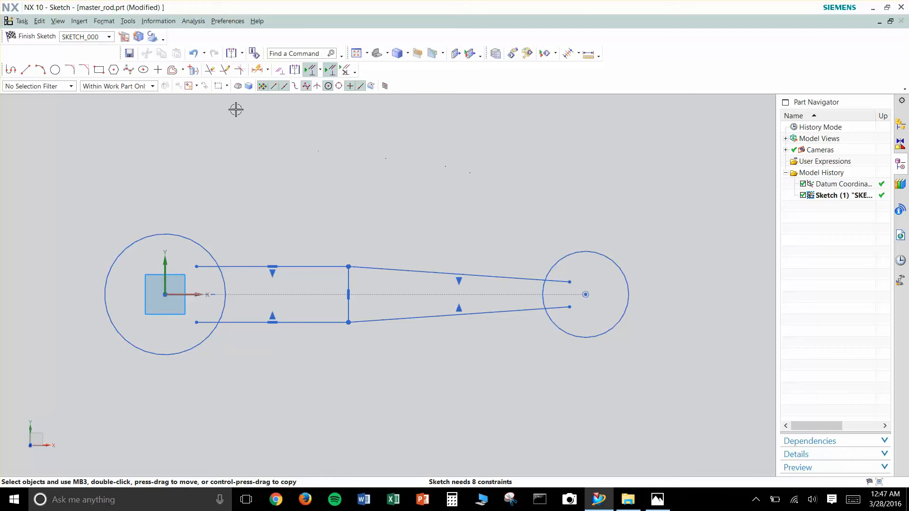
- Trim both circles, the overlapping line ends and the vertical line to leave a single closed rod outline
left_click(210, 70)
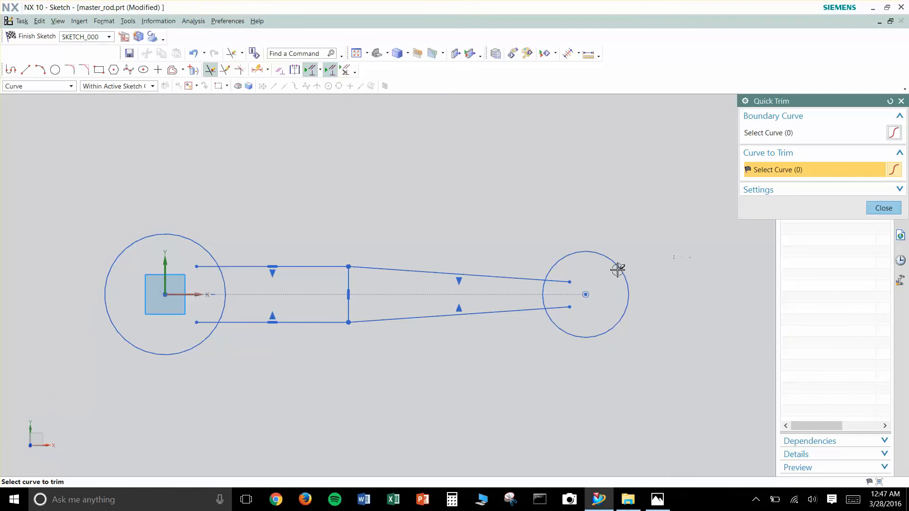
left_click(604, 256)
left_click(564, 281)
left_click(563, 308)
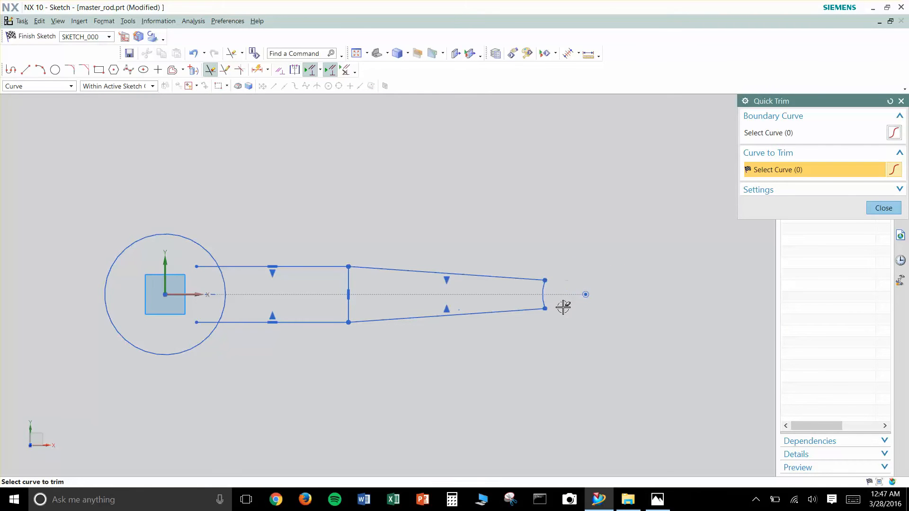
left_click(347, 309)
left_click(207, 268)
left_click(222, 275)
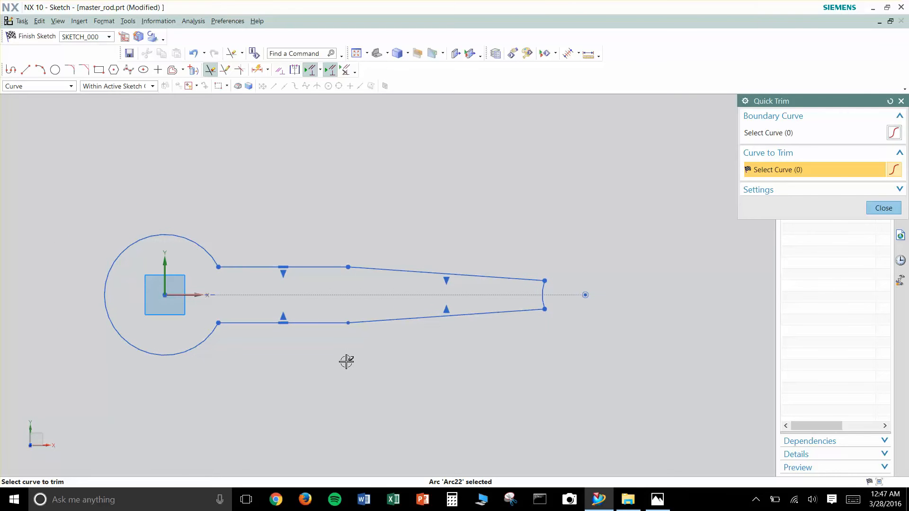
key("Escape")
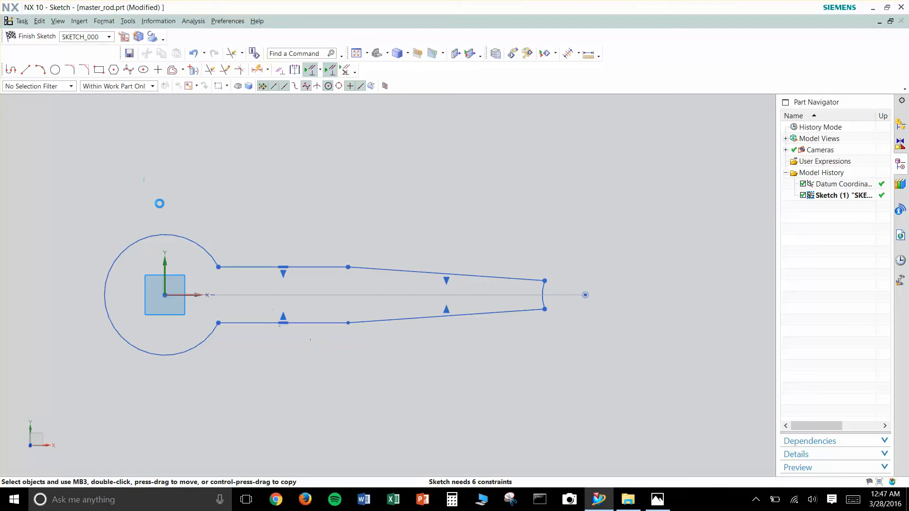
key("d")
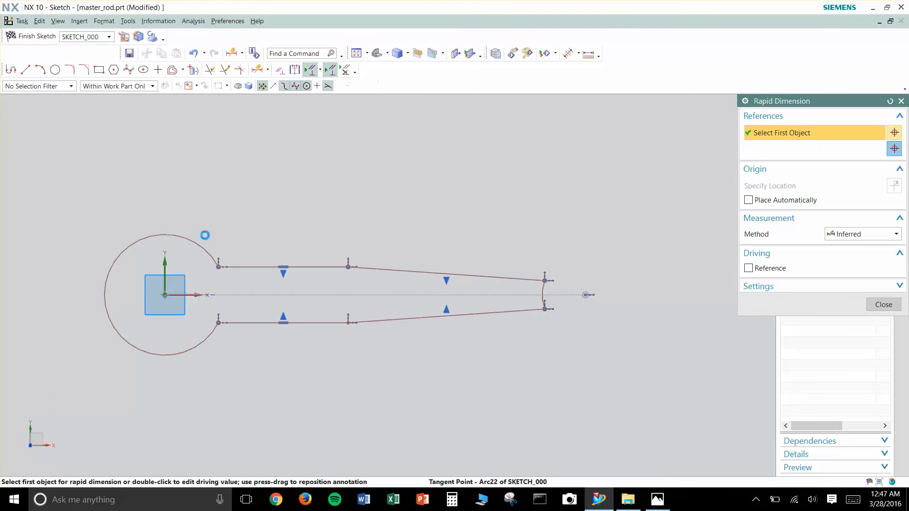
left_click(194, 243)
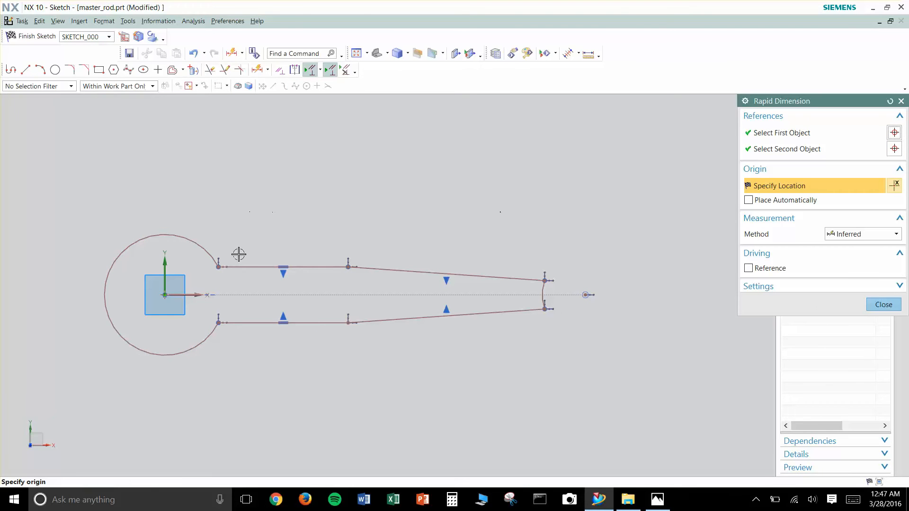
left_click(883, 305)
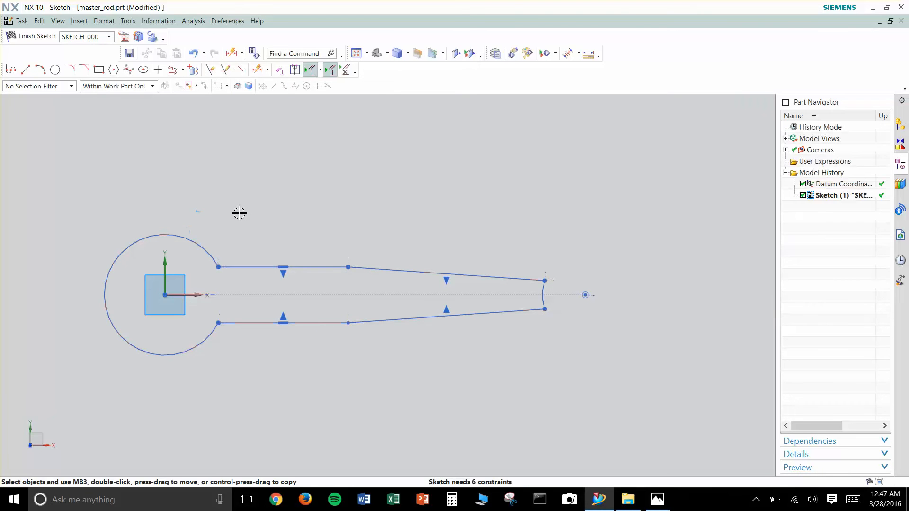
key("d")
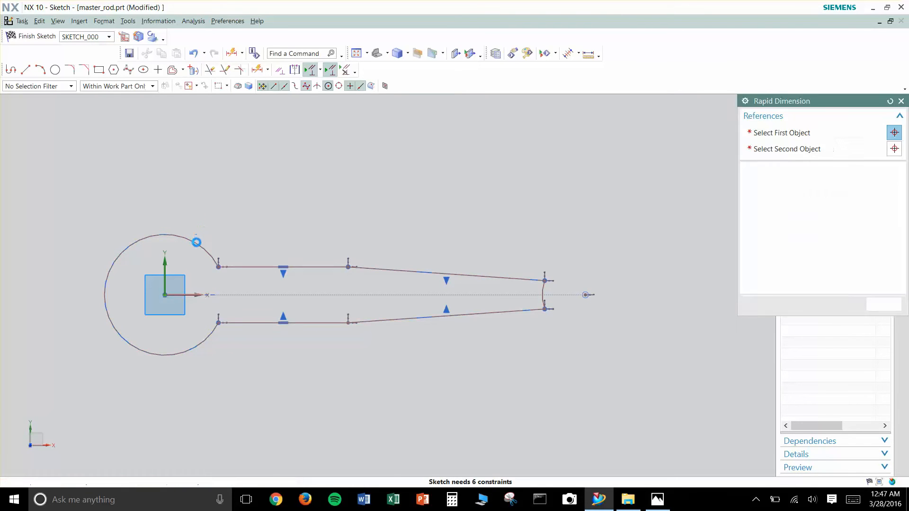
left_click(196, 242)
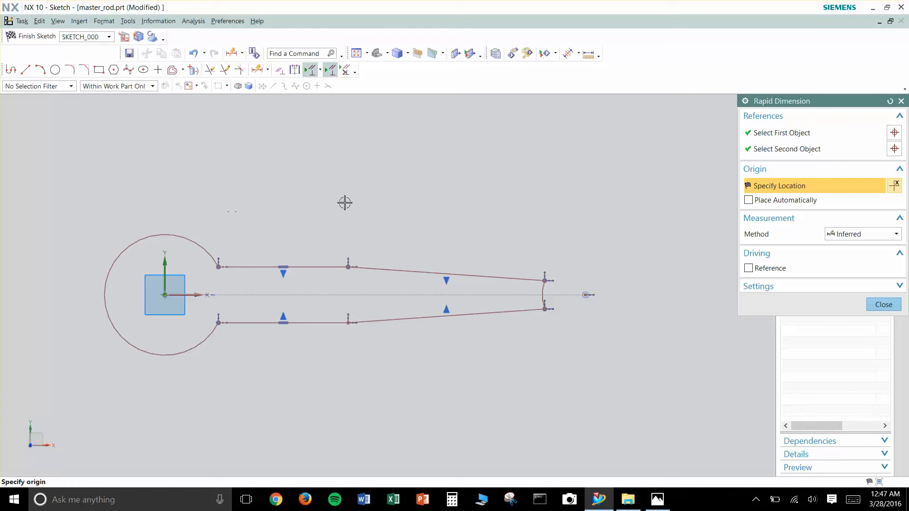
key("Escape")
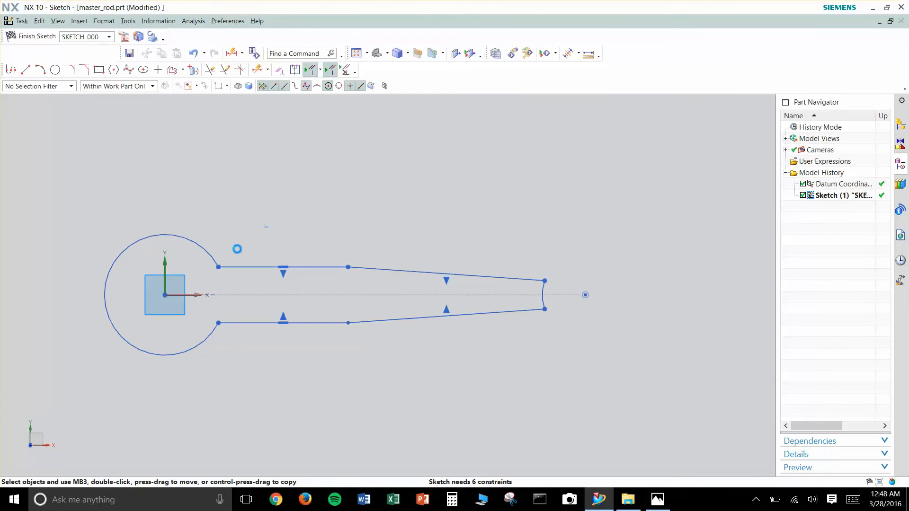
- Dimension the large end arc around the origin with a diameter of 63 mm
key("d")
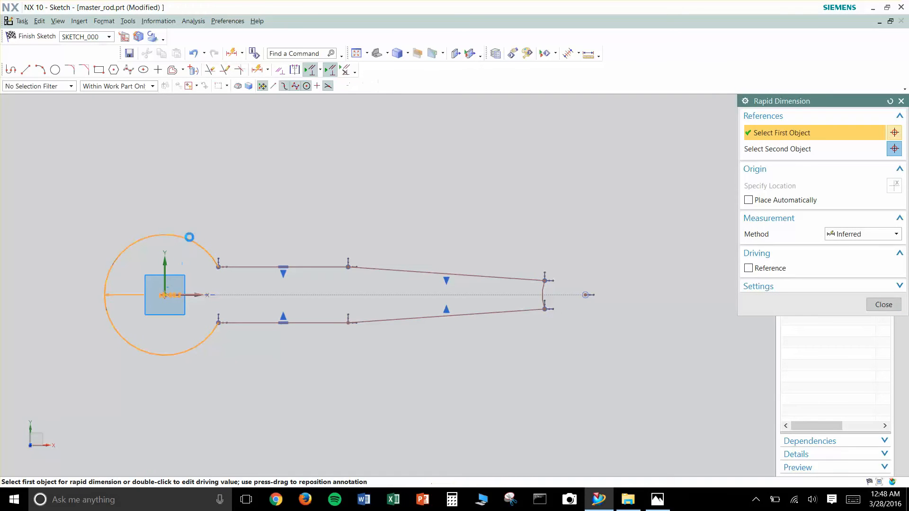
left_click(181, 263)
left_click(220, 203)
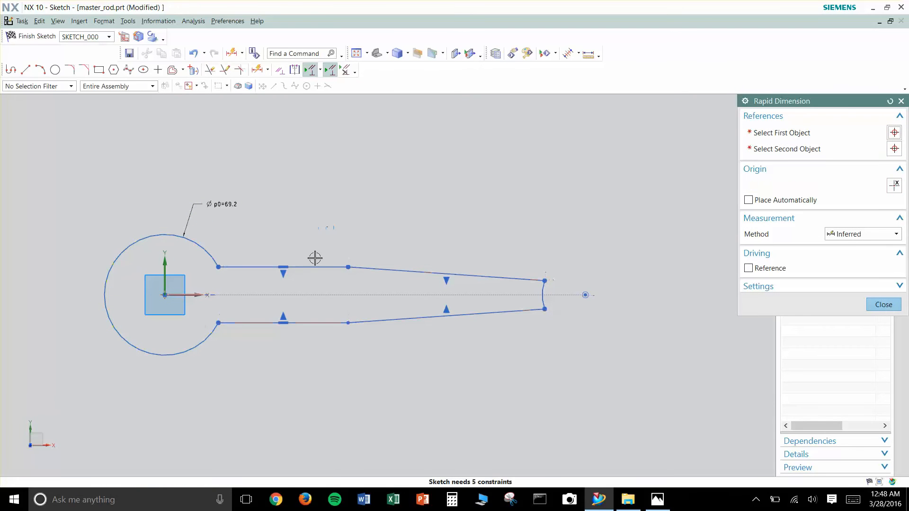
type("63")
key("Return")
scroll(315, 258, "up", 1)
key("Escape")
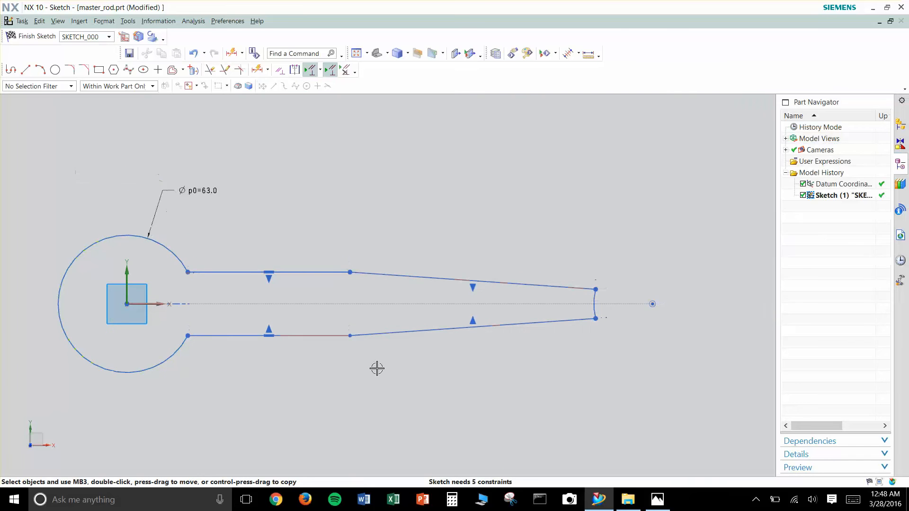
- Check the Sk1.JPG drawing in Photos and dimension the distance between the large and small arc centres as 250 mm
left_click(657, 500)
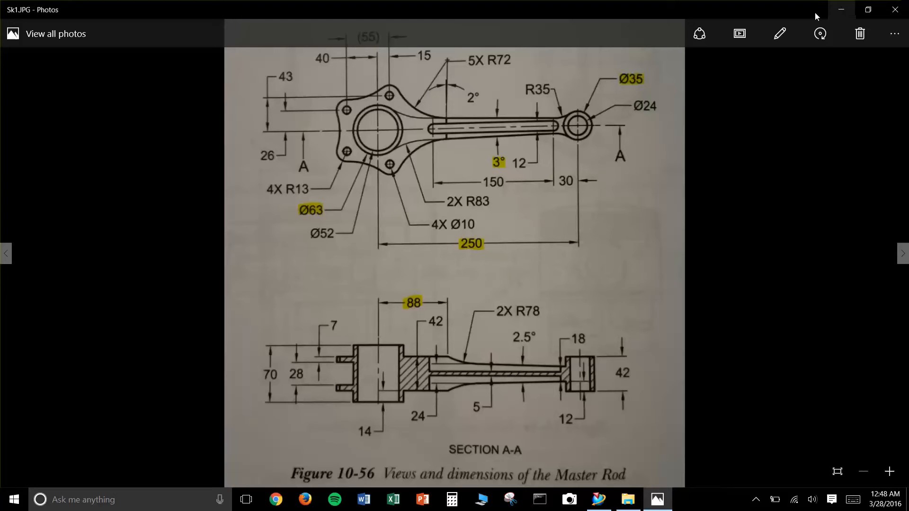
left_click(841, 10)
key("d")
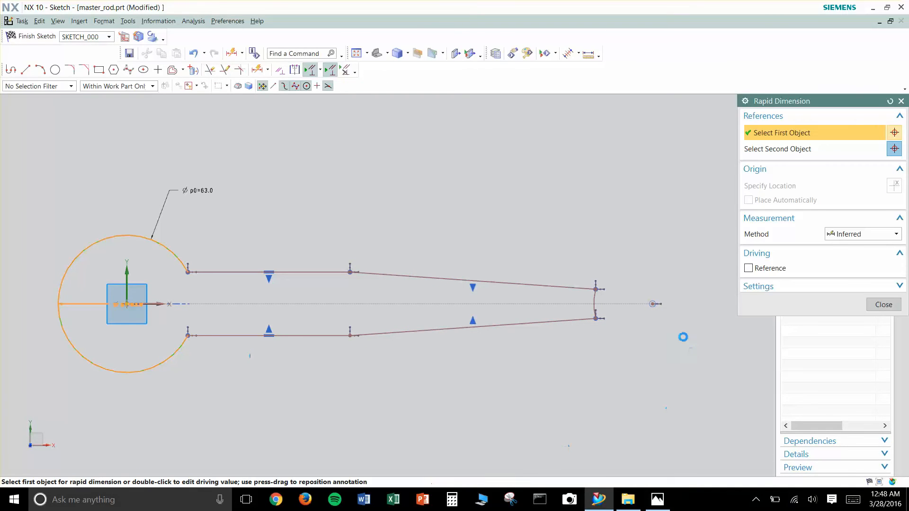
left_click(654, 303)
left_click(654, 304)
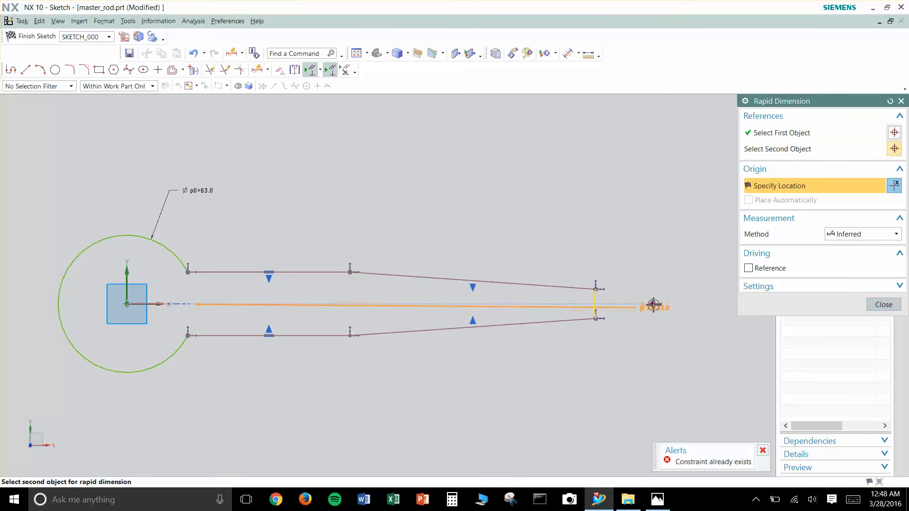
left_click(376, 427)
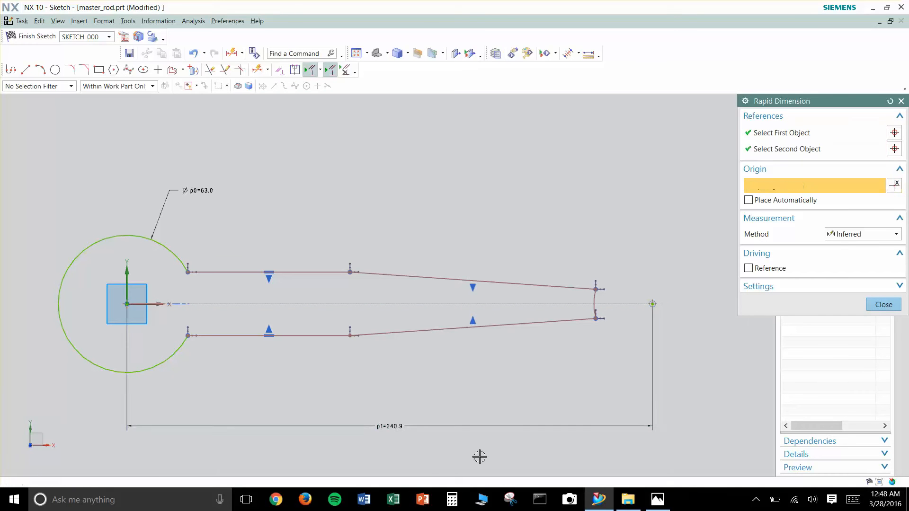
type("250")
key("Return")
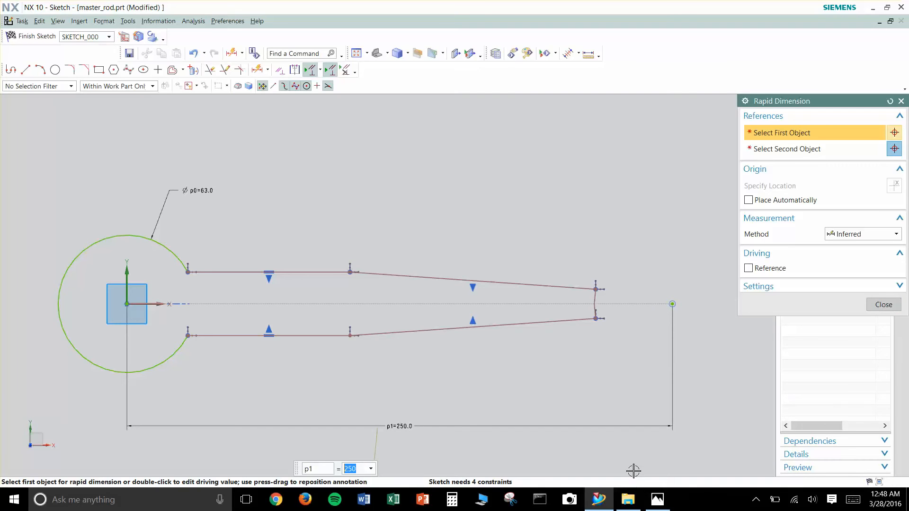
key("Escape")
- Add a radius dimension to the small end arc and check its required size in the Sk1.JPG drawing in Photos
key("d")
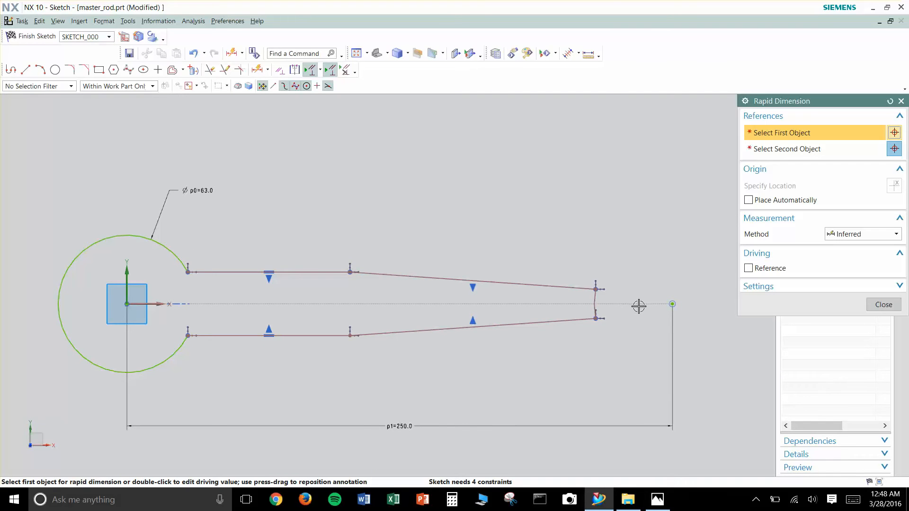
scroll(638, 305, "down", 5)
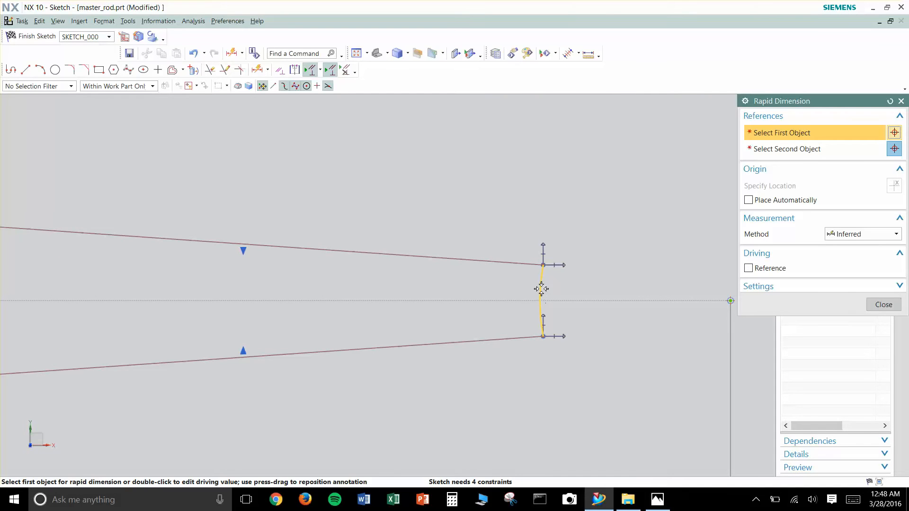
left_click(542, 287)
left_click(457, 169)
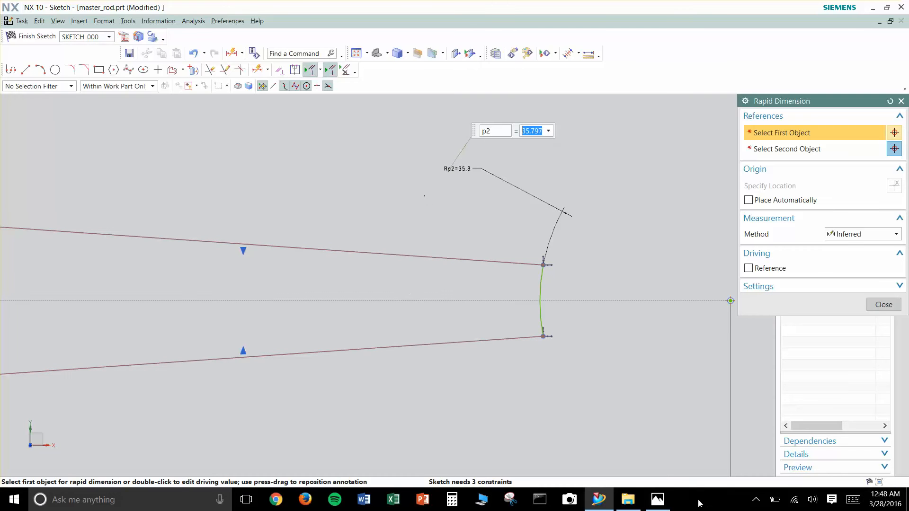
left_click(658, 499)
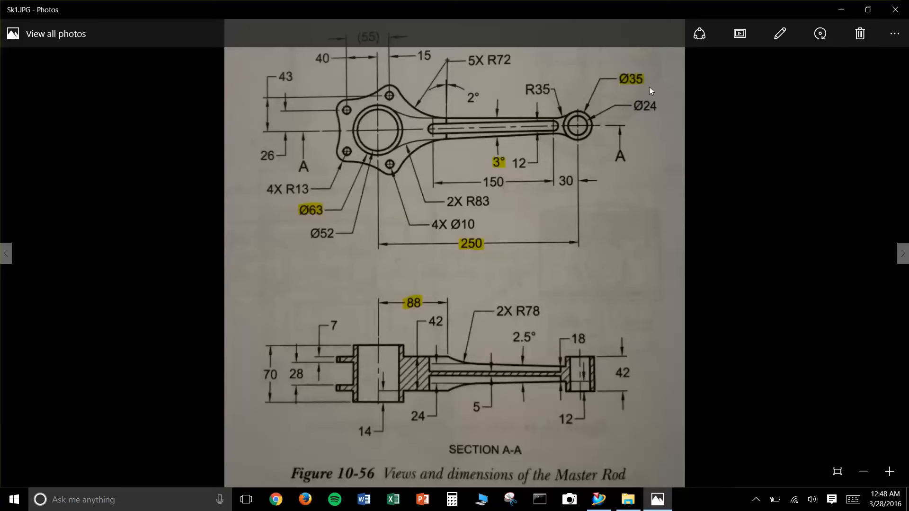
left_click(841, 9)
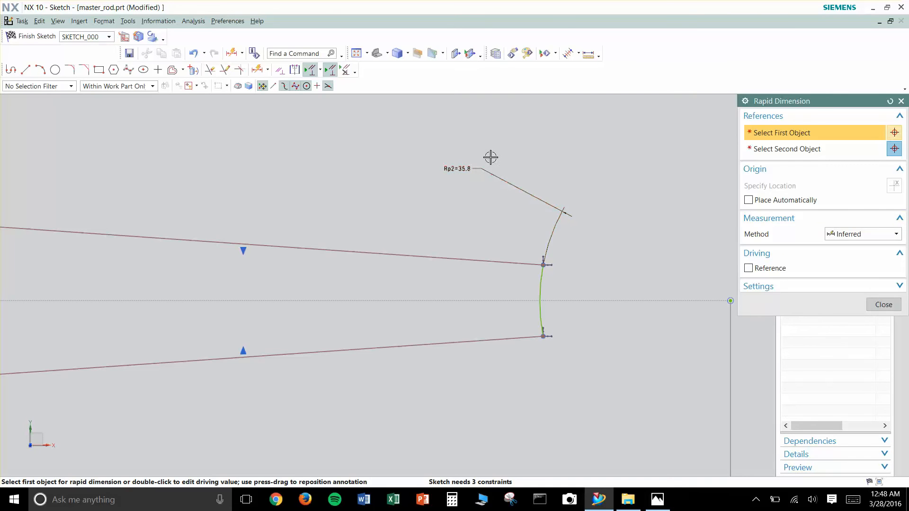
- Set the small end arc's radius to 35/2 mm
key("Escape")
double_click(459, 168)
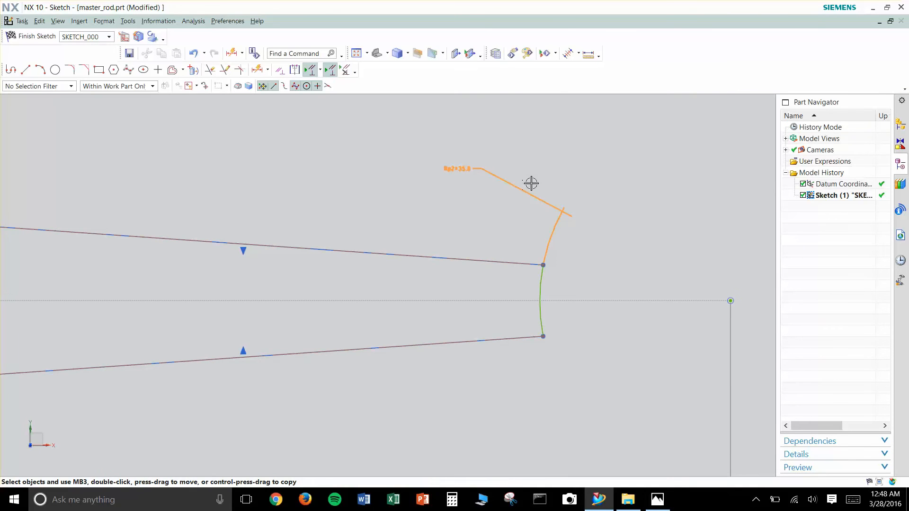
type("35/2")
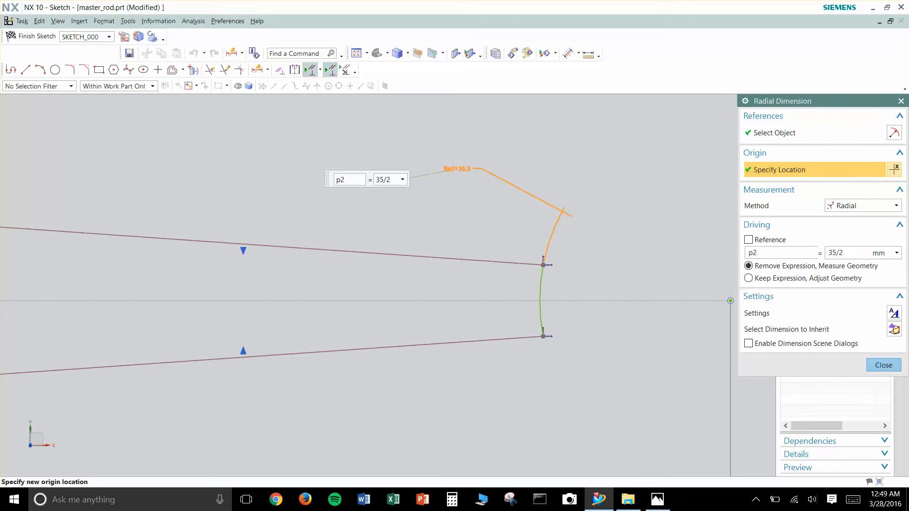
key("Return")
scroll(552, 323, "down", 4)
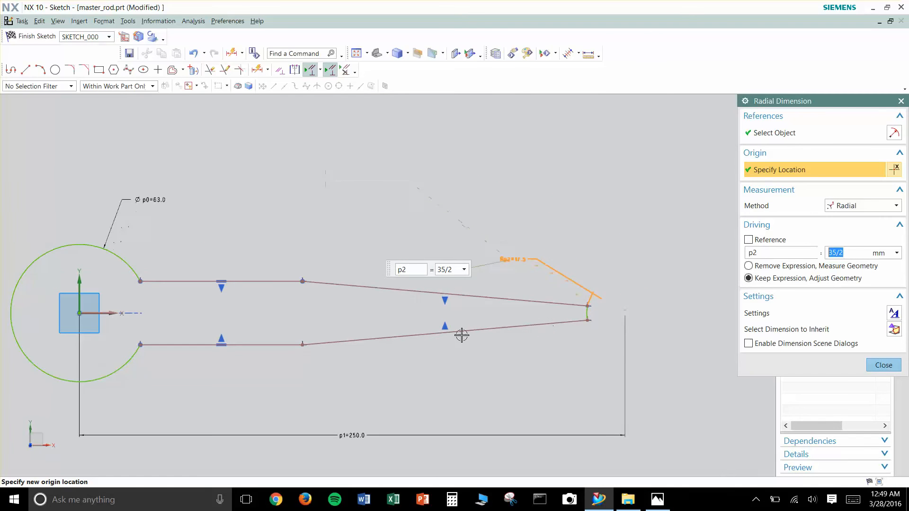
key("Escape")
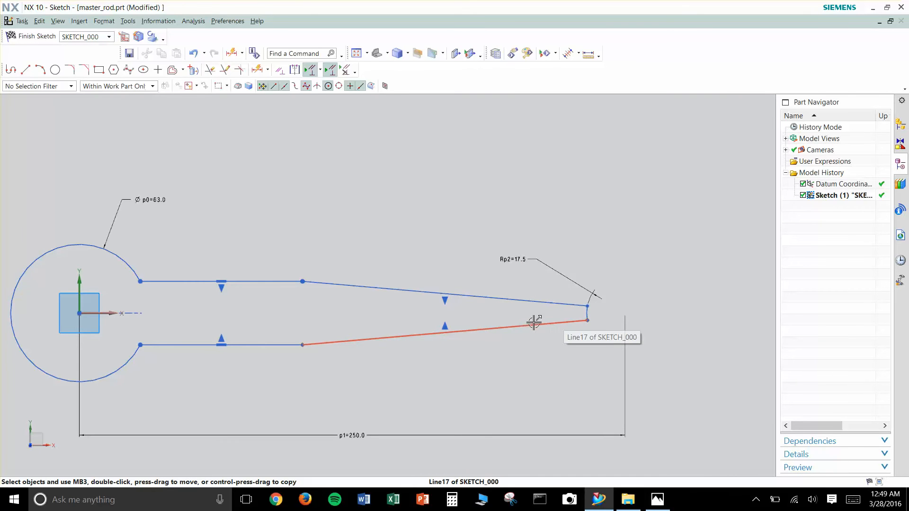
- Move the lower tapered line outward to widen the rod's small end, and move the lower horizontal line closer to the X axis
scroll(563, 339, "up", 3)
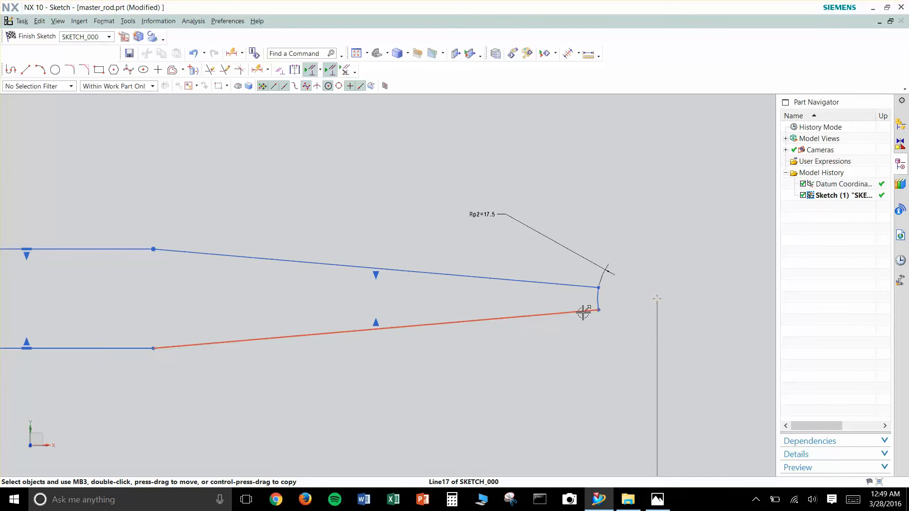
left_click_drag(580, 335, 579, 333)
scroll(428, 340, "up", 2)
scroll(331, 318, "down", 5)
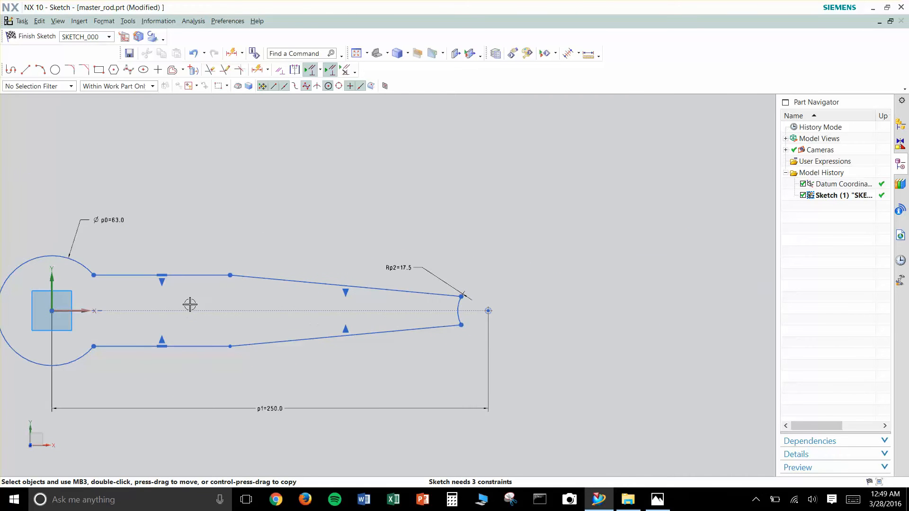
scroll(189, 305, "up", 3)
middle_click_drag(240, 341, 328, 341, "shift")
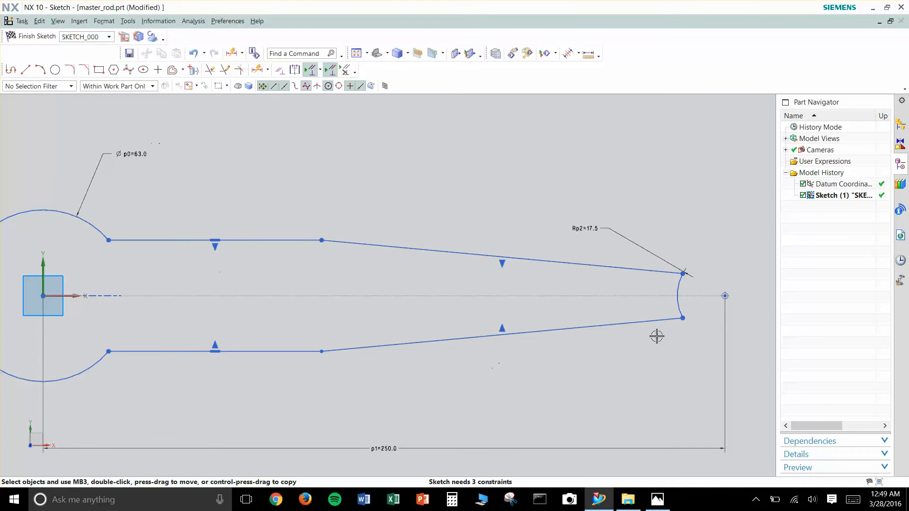
scroll(440, 242, "down", 1)
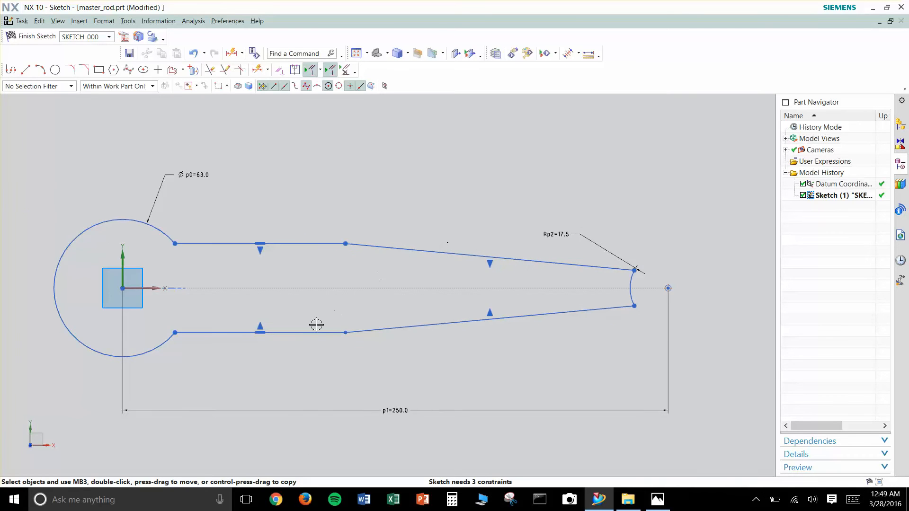
left_click_drag(322, 332, 326, 319)
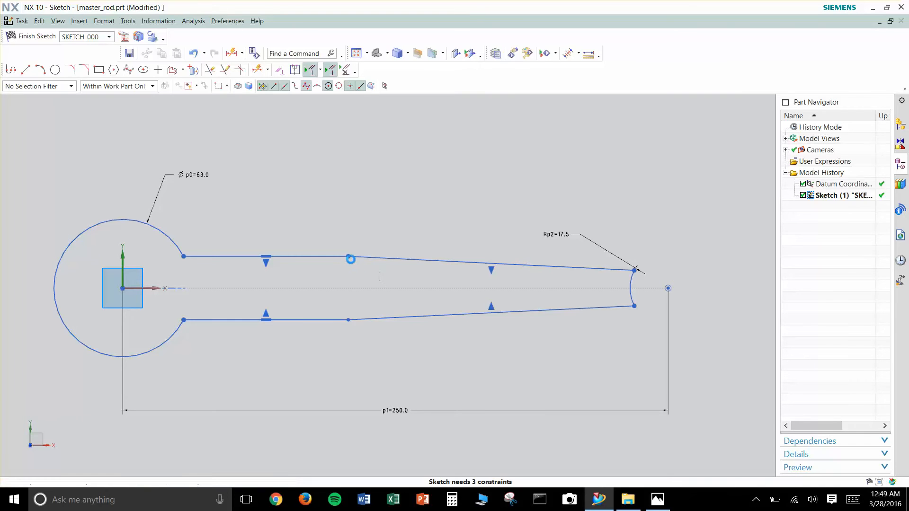
- Try a horizontal dimension of 24 mm from the large arc's centre to the start of the upper tapered line
key("d")
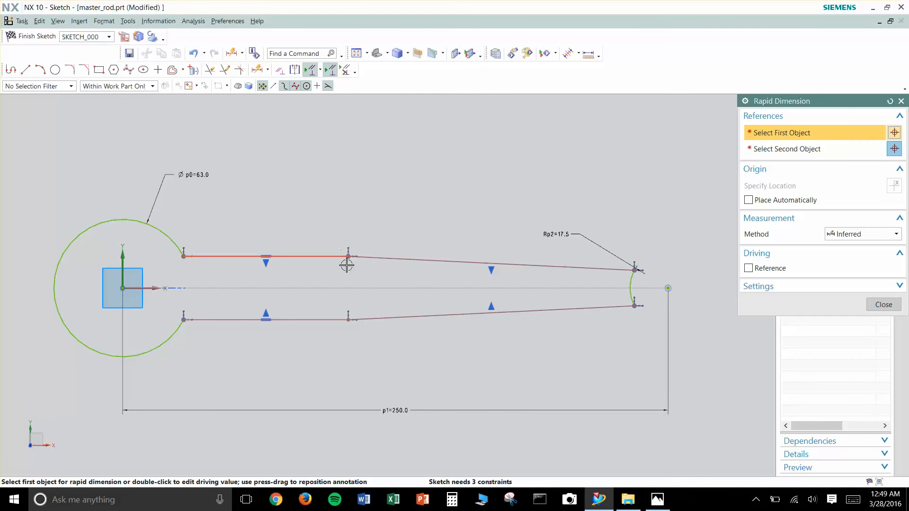
left_click(349, 256)
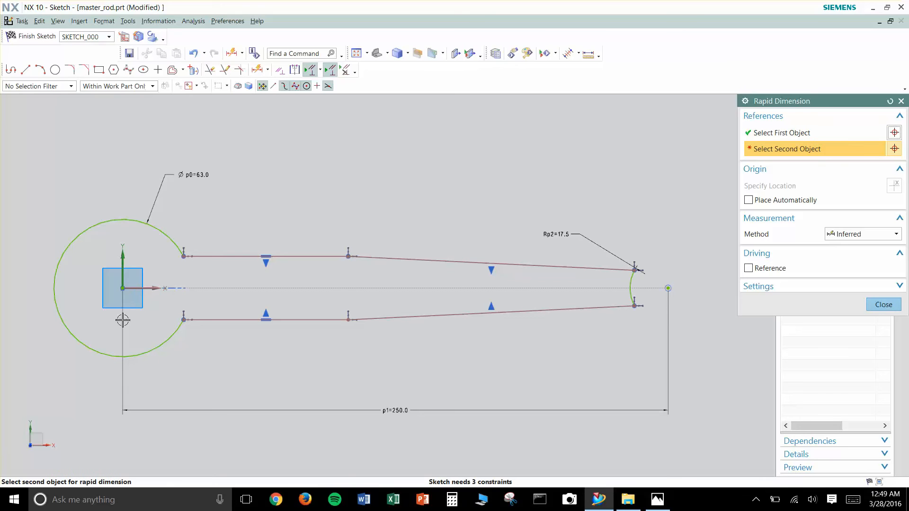
left_click(126, 288)
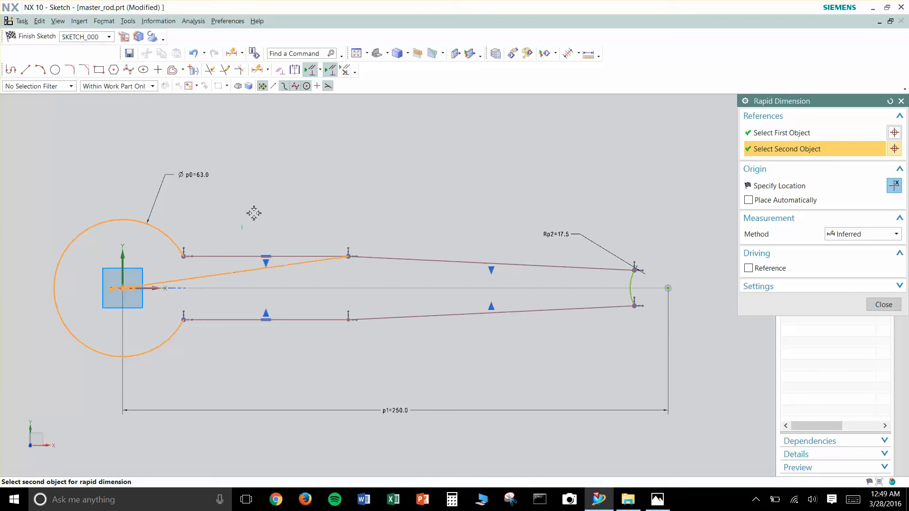
left_click(286, 222)
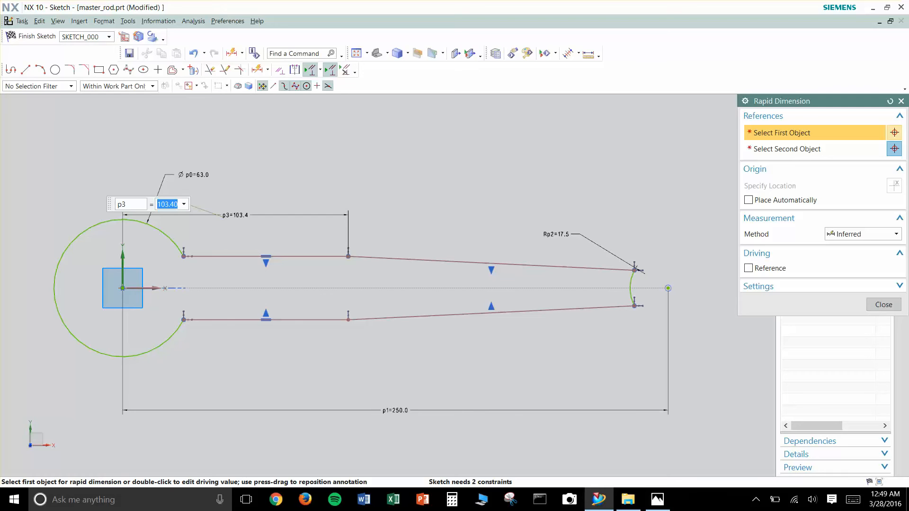
type("24")
key("Return")
key("Escape")
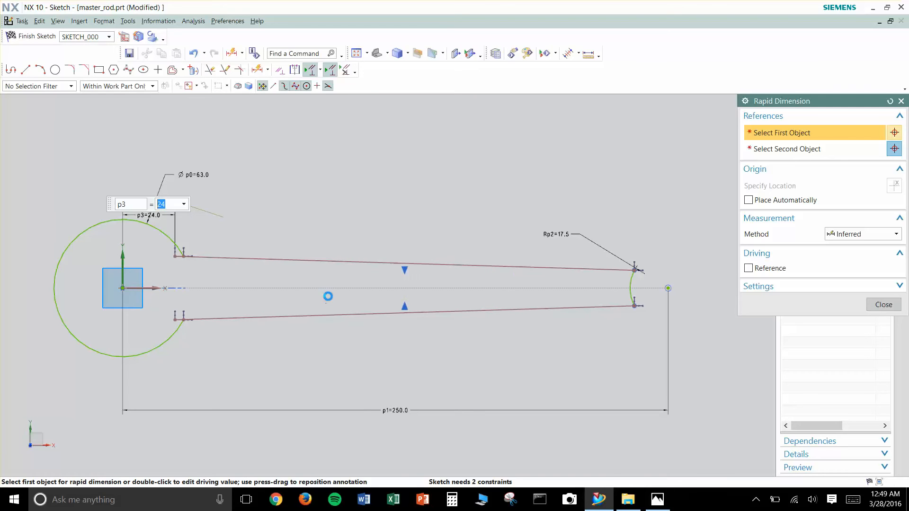
- Undo the 24 mm value and delete the dimension from the large arc's centre to the taper start
key("ctrl+z")
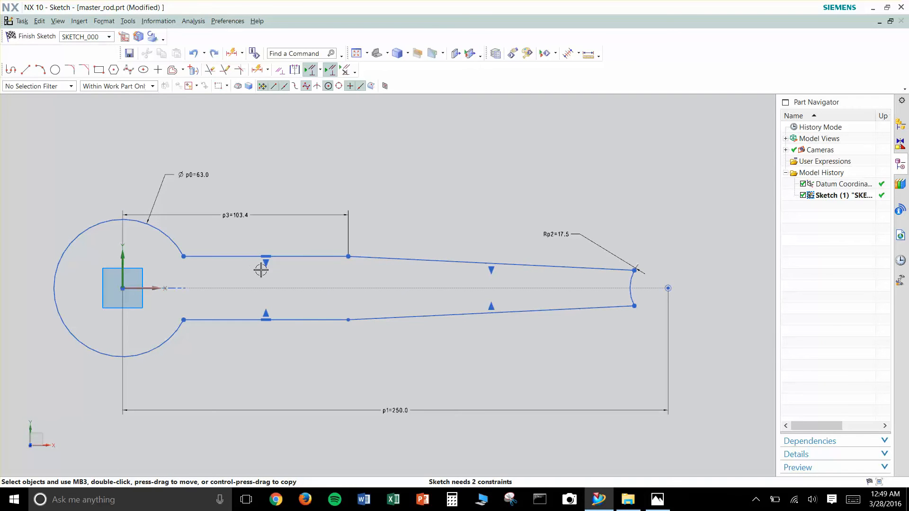
left_click(242, 214)
key("Delete")
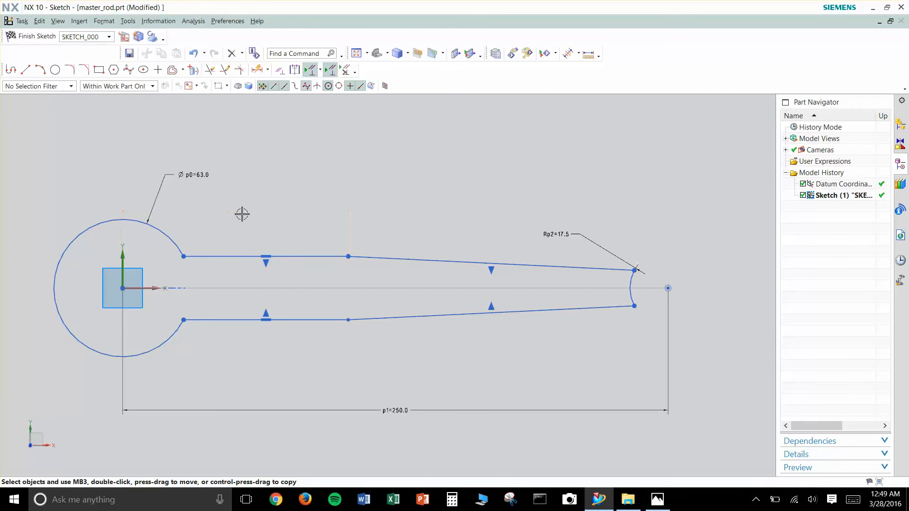
- Add a length dimension to the upper horizontal line and try a value of 24 mm
key("d")
left_click(303, 256)
left_click(265, 218)
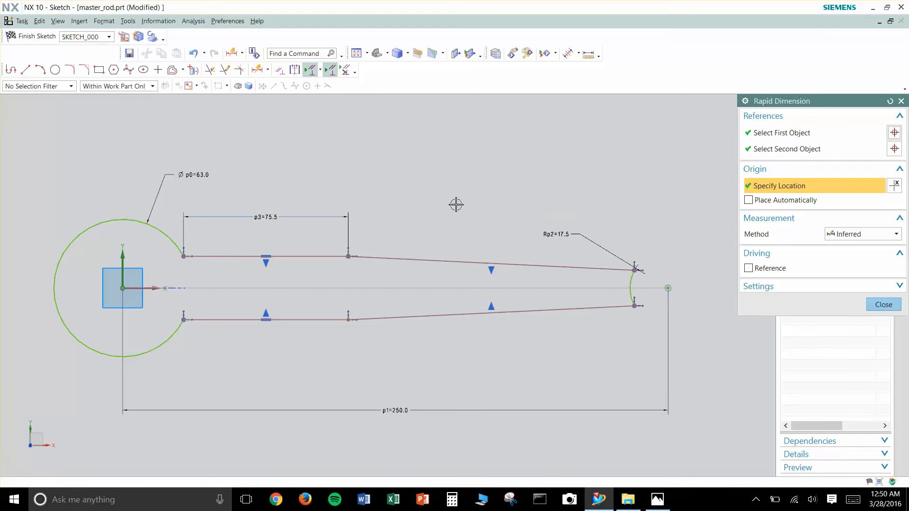
type("24")
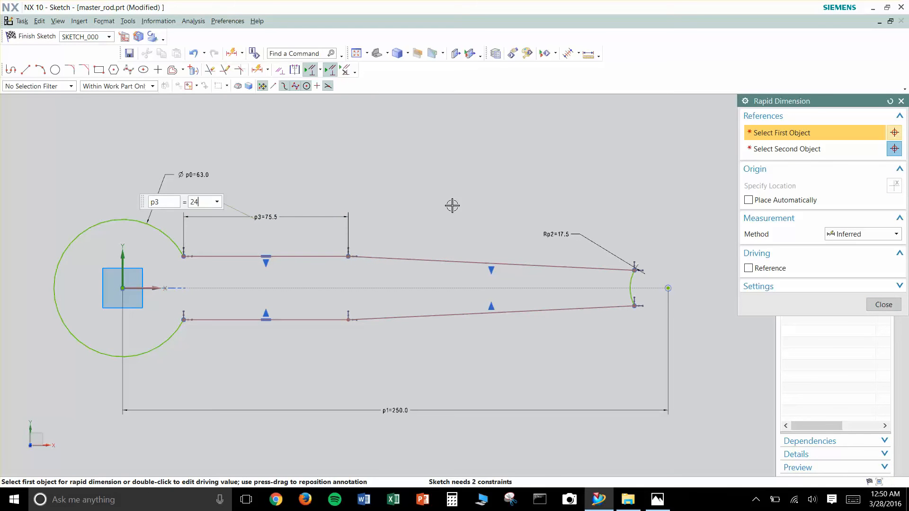
key("Escape")
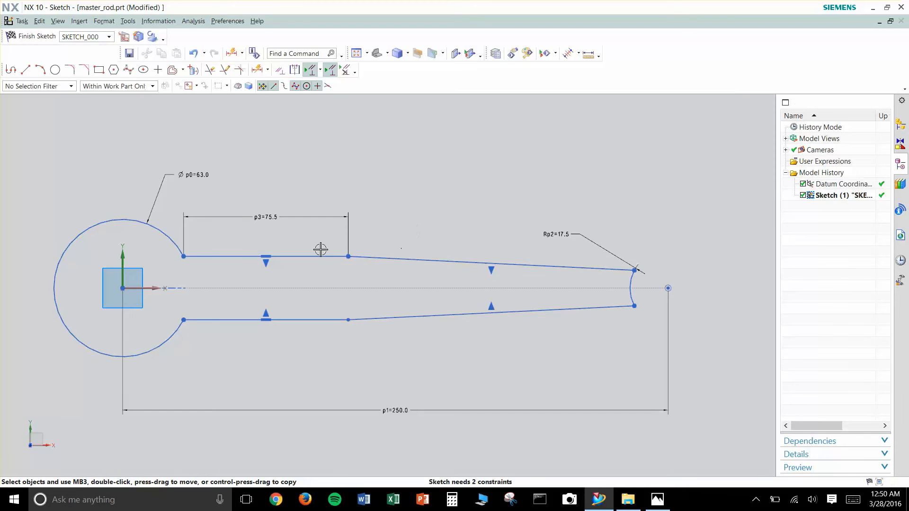
- Replace the upper horizontal line's length dimension with a 24 mm vertical dimension between the two horizontal lines, placed above the outline
left_click(268, 216)
key("Delete")
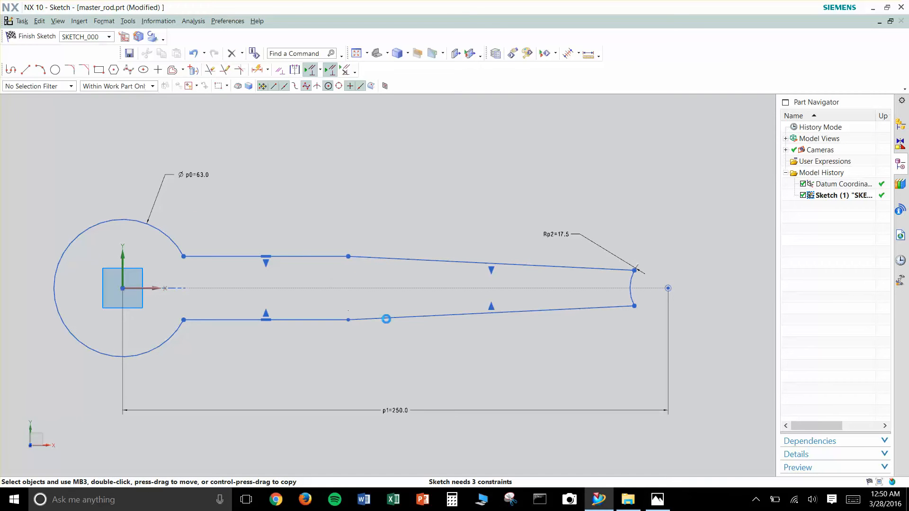
key("d")
left_click(348, 256)
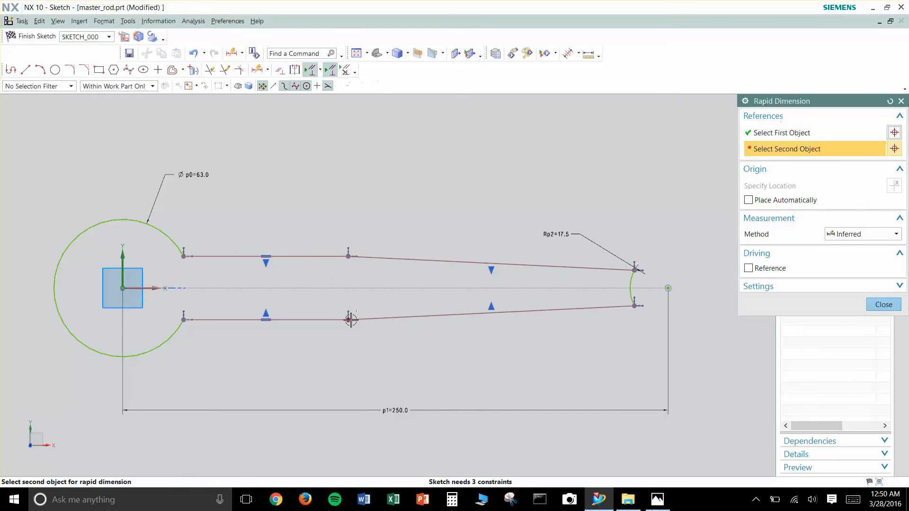
left_click(348, 320)
left_click(326, 278)
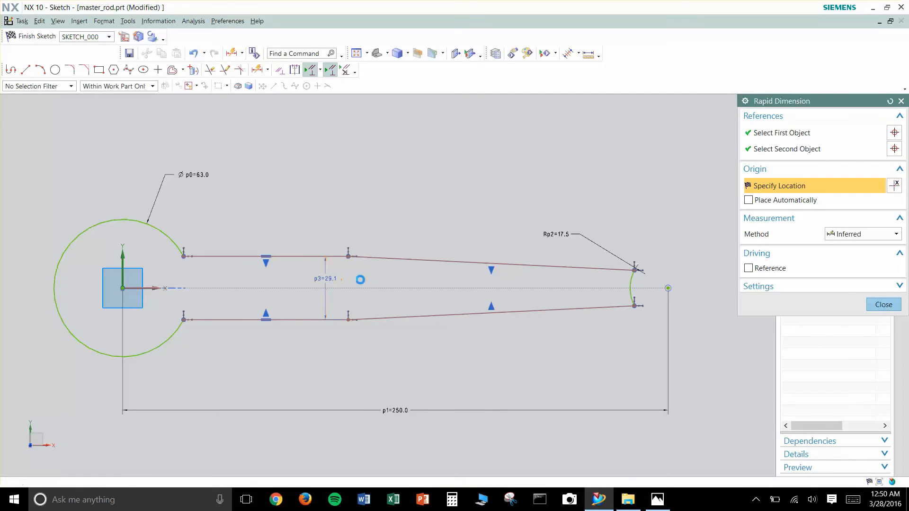
type("24")
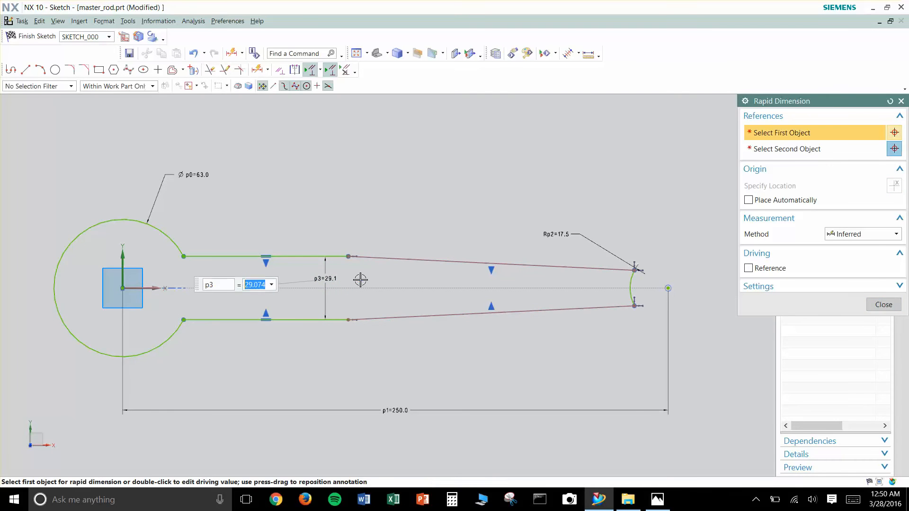
key("Return")
scroll(364, 287, "up", 3)
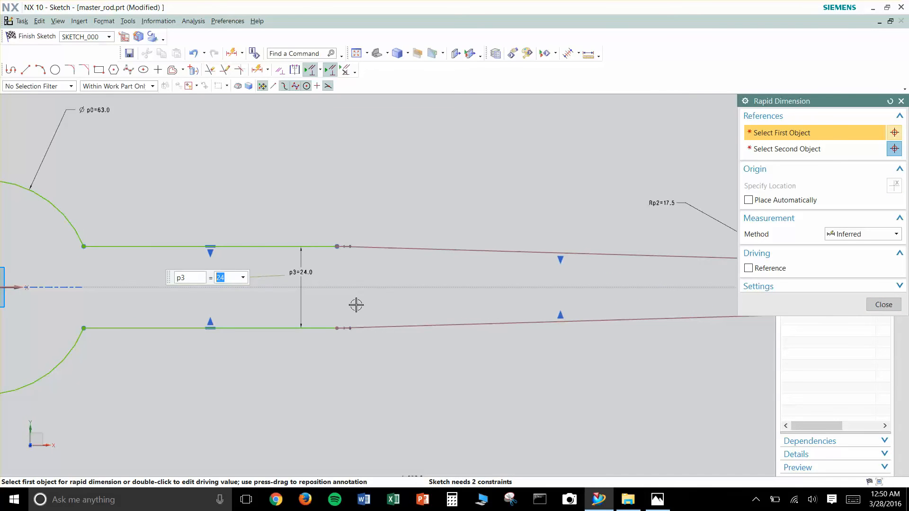
scroll(355, 304, "down", 3)
key("Escape")
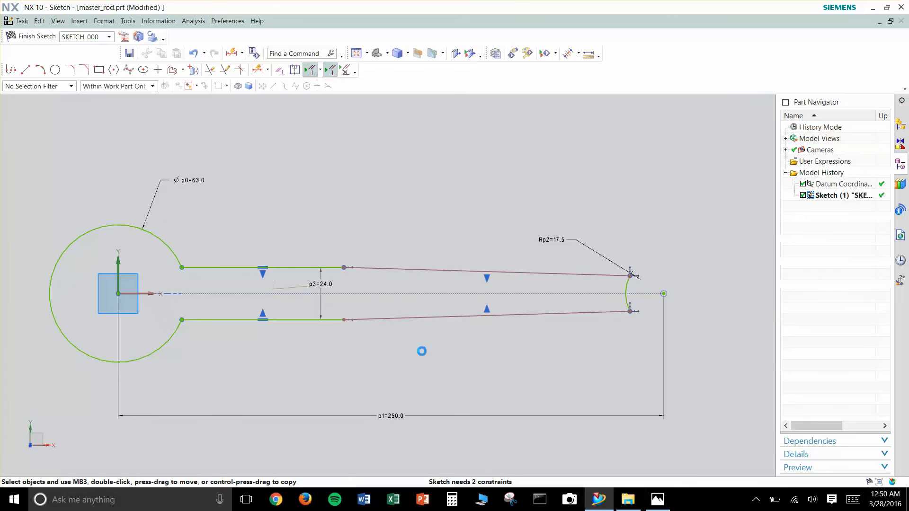
mouse_move(325, 281)
left_mouse_down()
mouse_move(320, 236)
mouse_move(329, 229)
mouse_move(288, 229)
left_mouse_up()
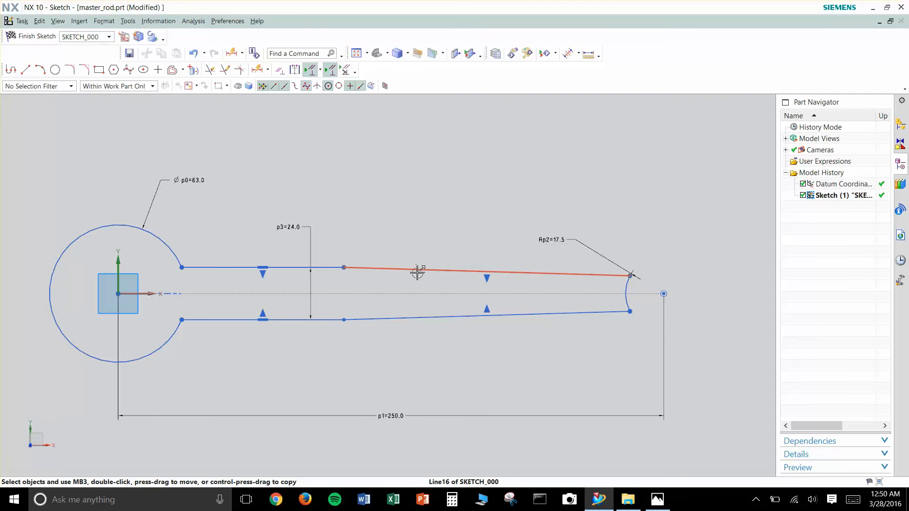
- Add a 3° angular dimension between the upper and lower tapered lines
key("d")
left_click(444, 317)
left_click(441, 270)
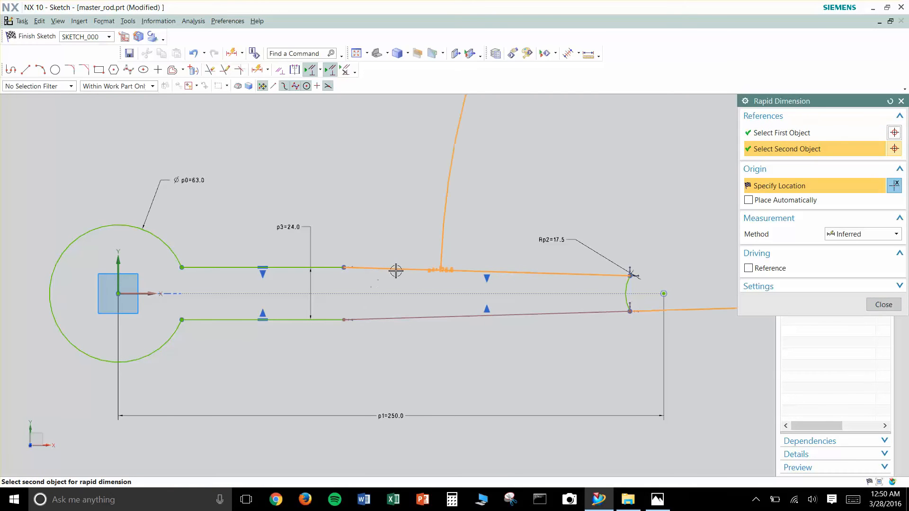
left_click(389, 287)
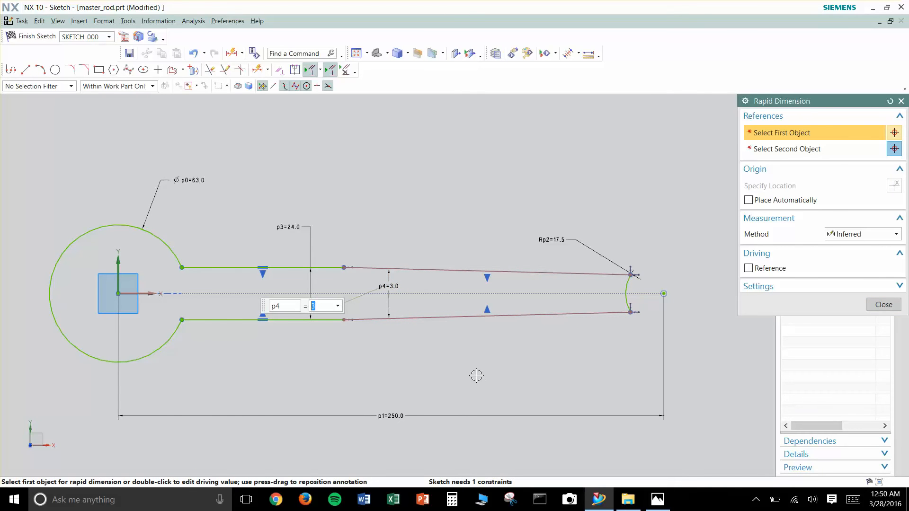
key("Escape")
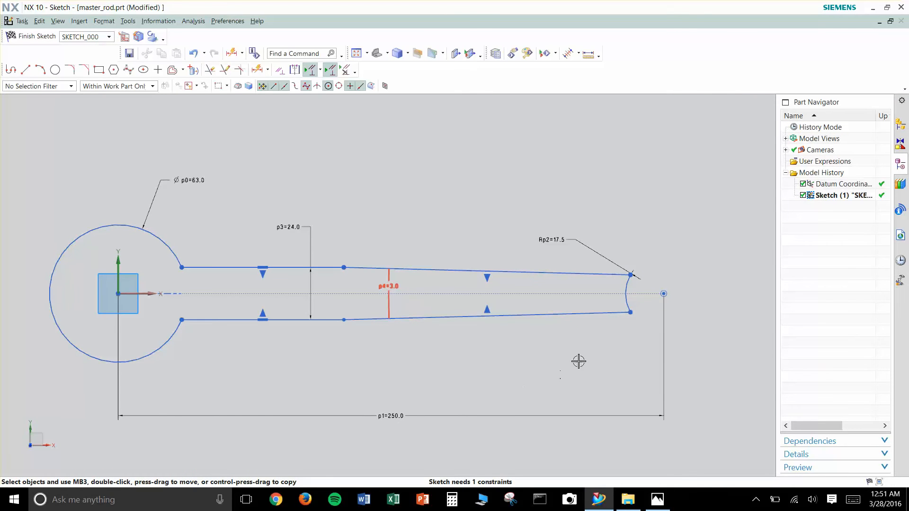
key("d")
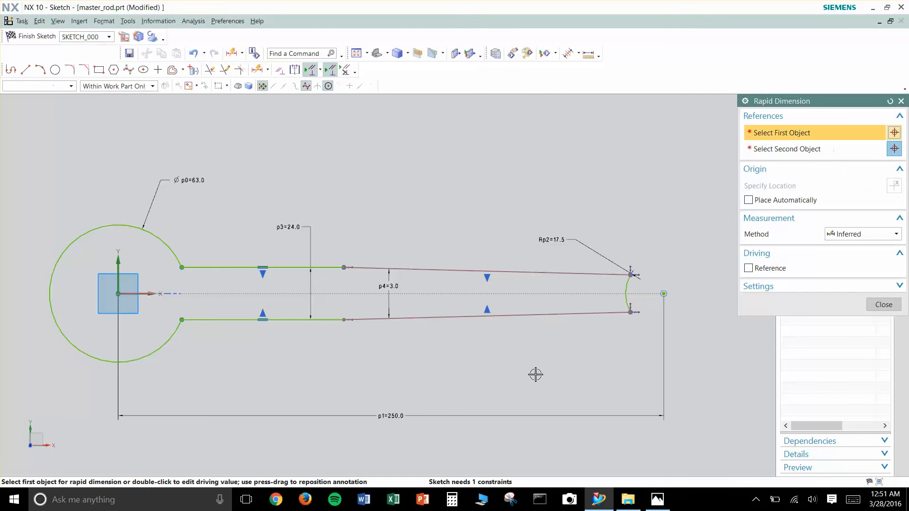
key("Escape")
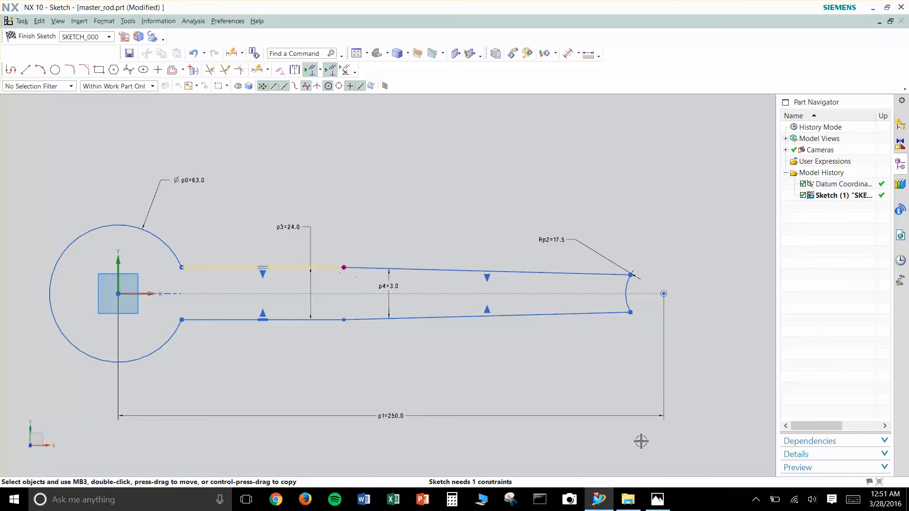
- Check the reference drawing and dimension the horizontal distance from the Y axis to the start of the upper tapered line as 88 mm
left_click(657, 499)
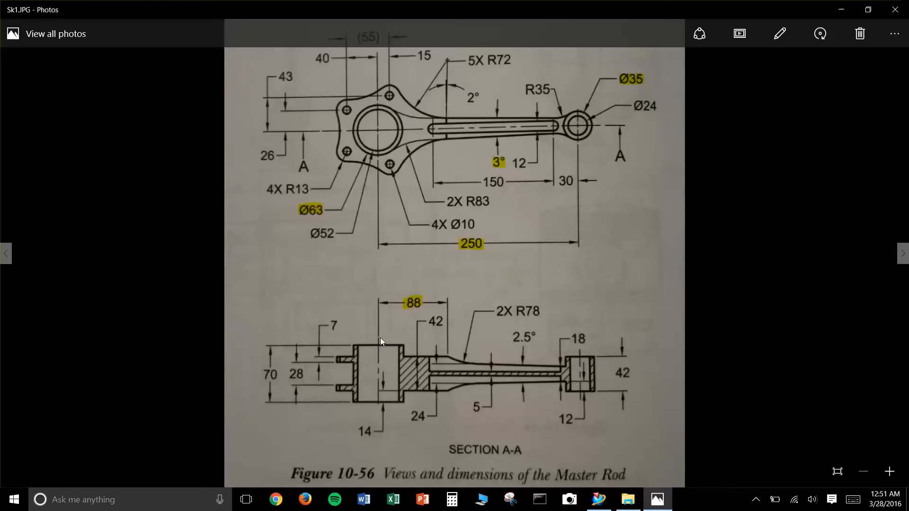
left_click(841, 9)
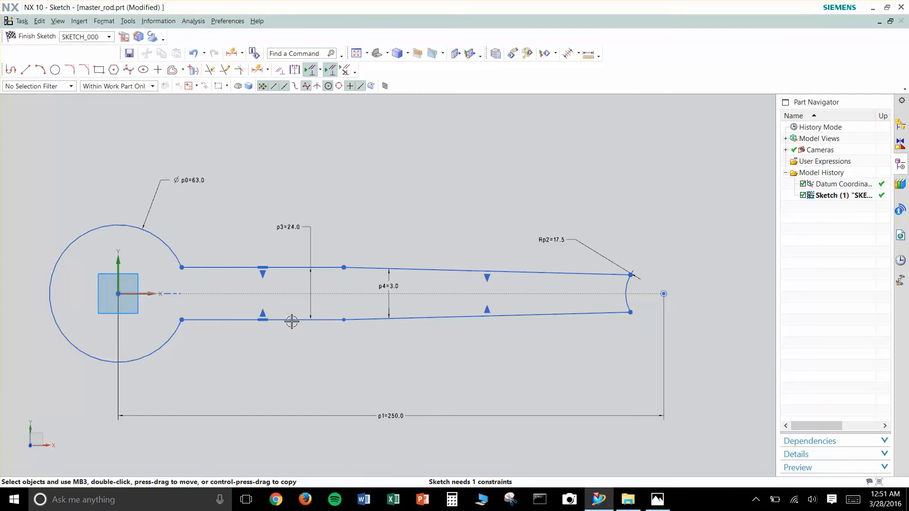
key("d")
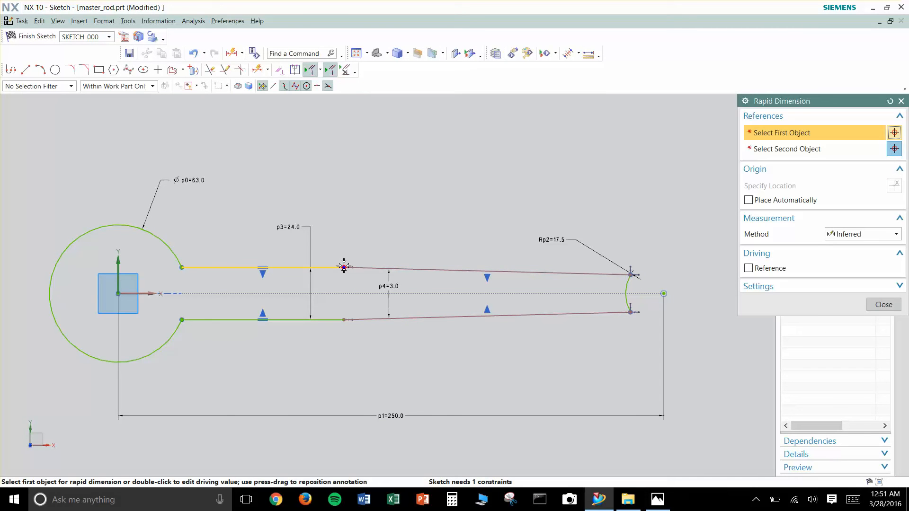
left_click(345, 267)
left_click(124, 259)
left_click(249, 235)
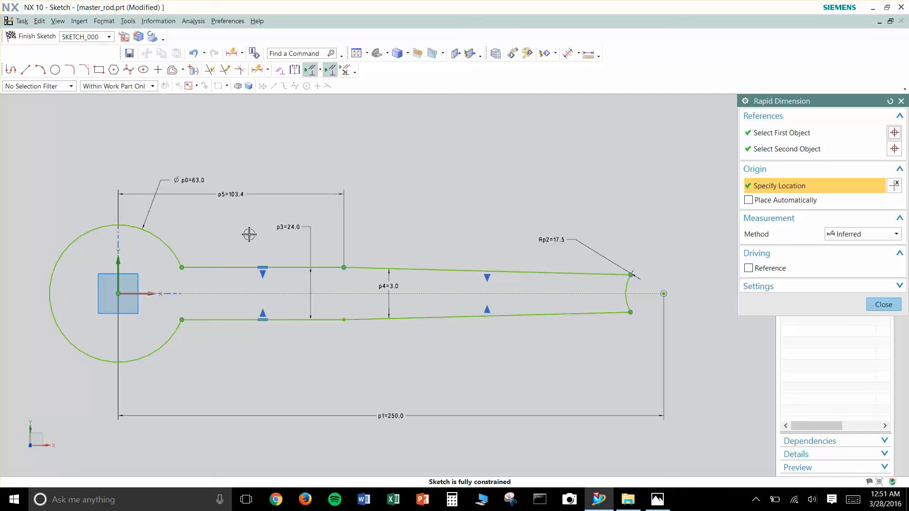
type("88")
key("Return")
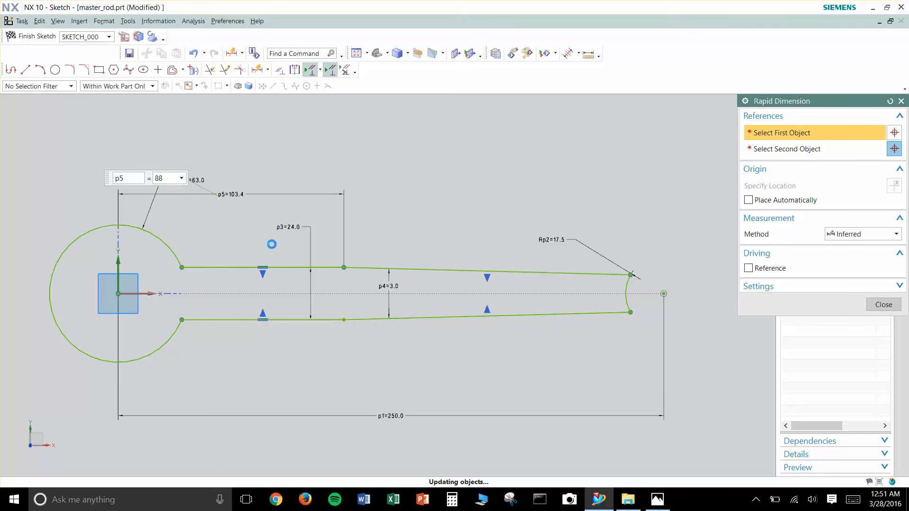
key("Escape")
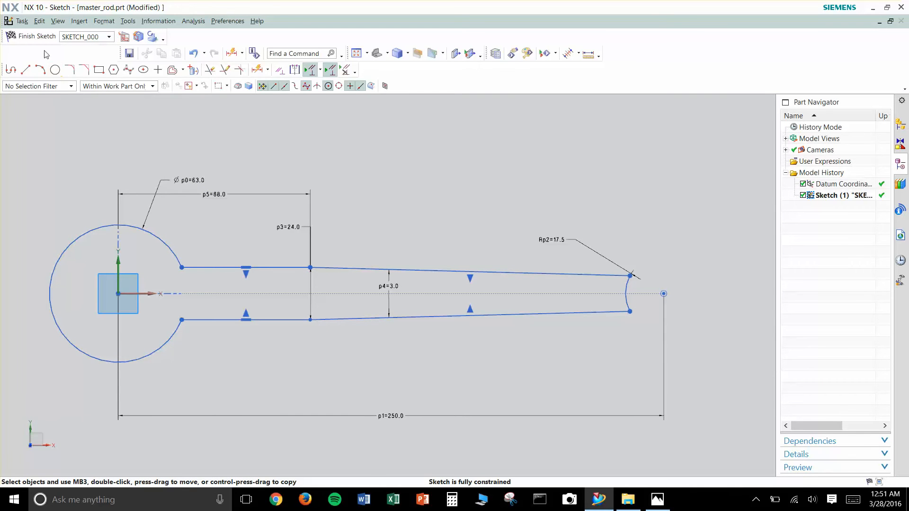
- Finish the sketch and extrude the rod outline with a symmetric value of 21 mm
left_click(32, 36)
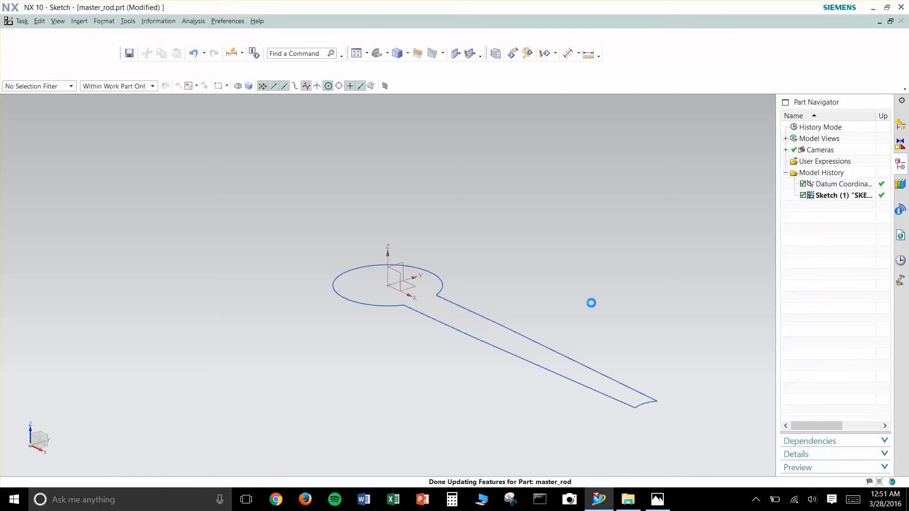
key("x")
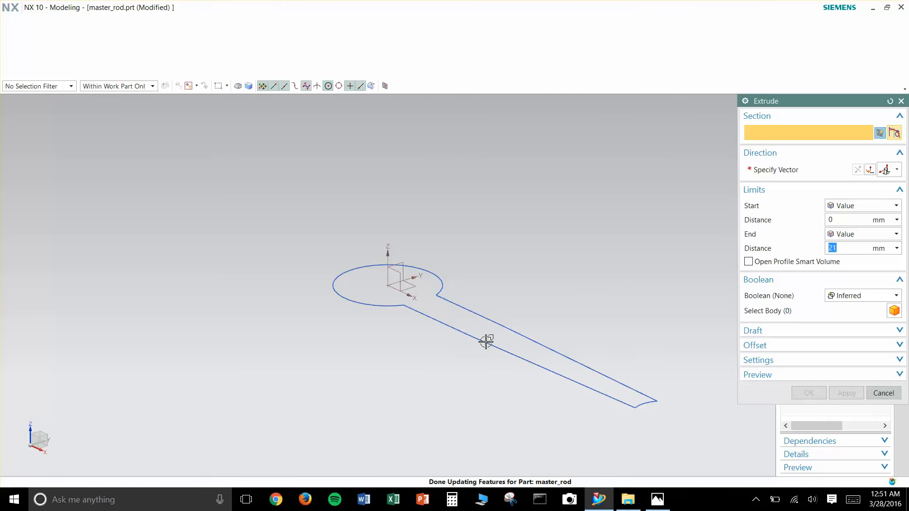
left_click(483, 330)
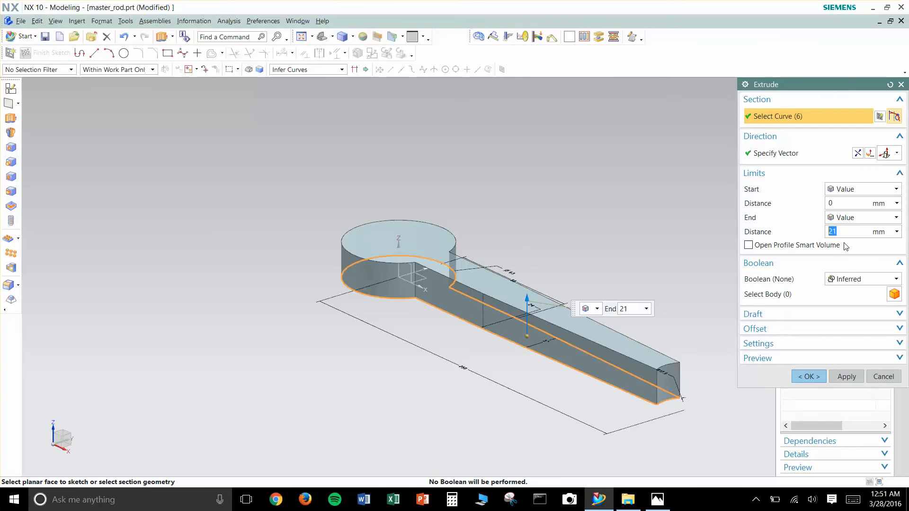
left_click(852, 218)
left_click(864, 238)
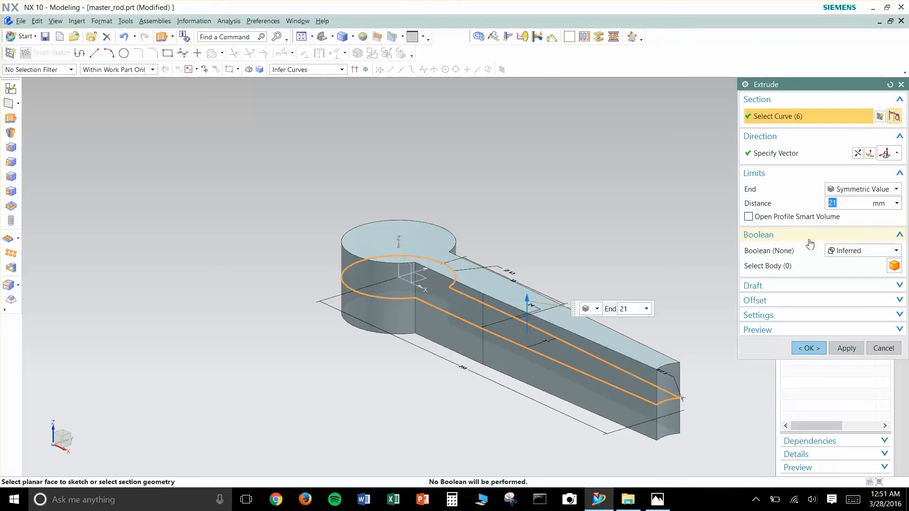
left_click(819, 351)
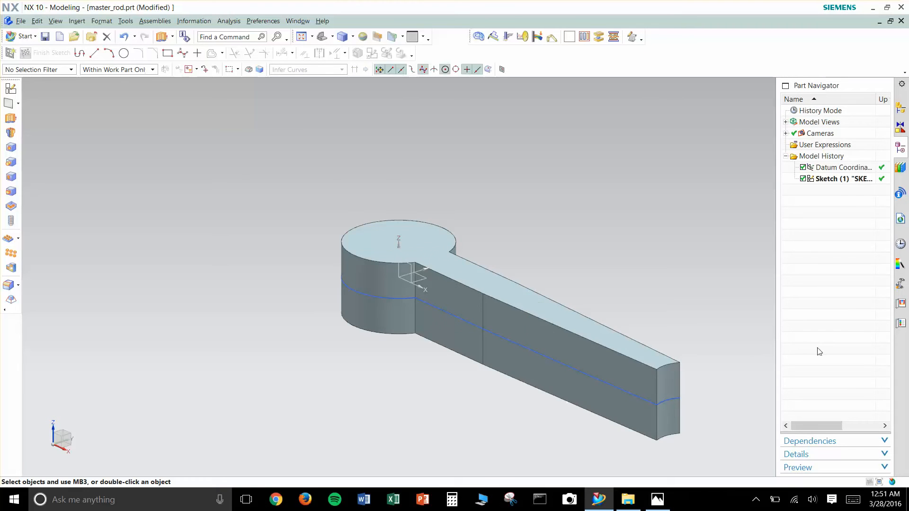
- Create a new sketch on the XZ plane of the datum coordinate system
middle_click_drag(661, 319, 504, 315, "shift")
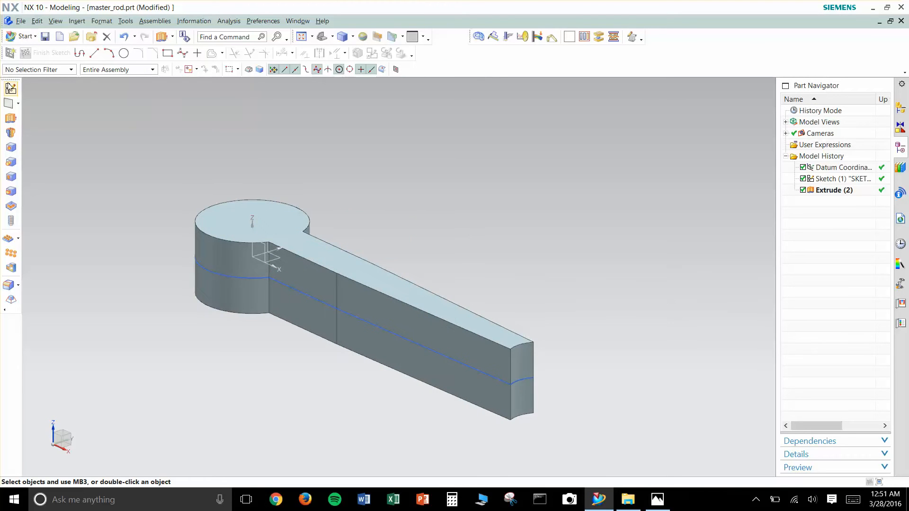
left_click(10, 89)
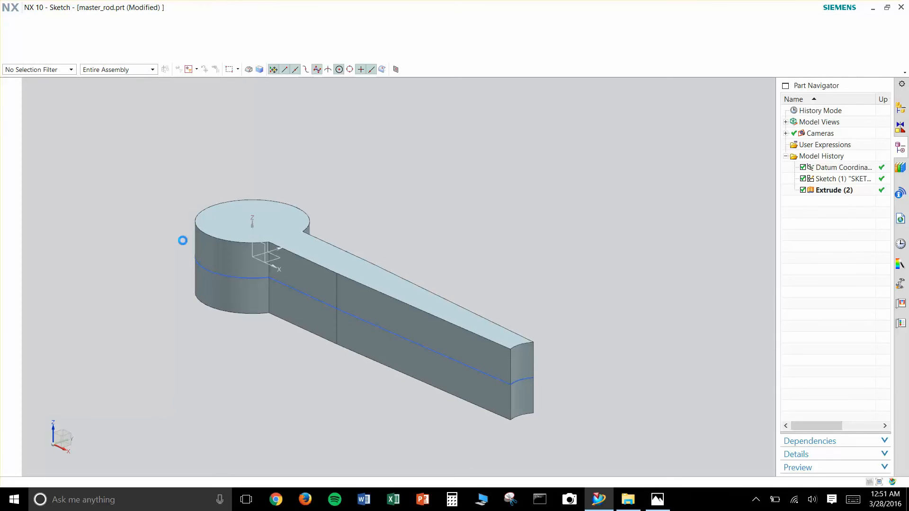
left_click(259, 257)
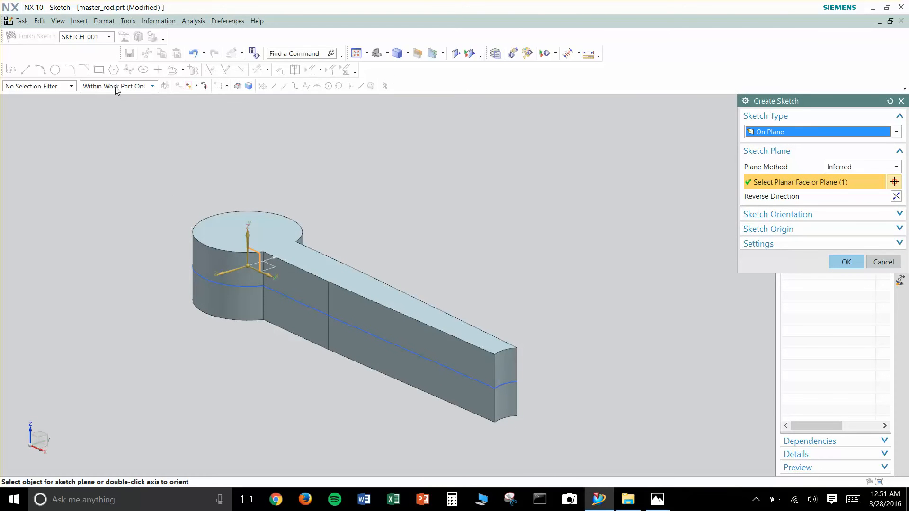
left_click(846, 262)
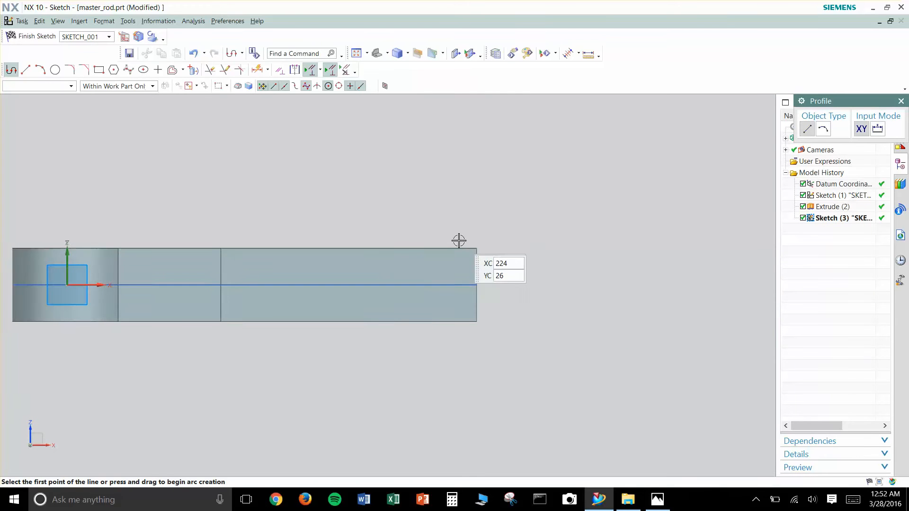
- Draw a horizontal line along the body's upper edge from the small-end corner to just short of the taper start
scroll(450, 238, "up", 3)
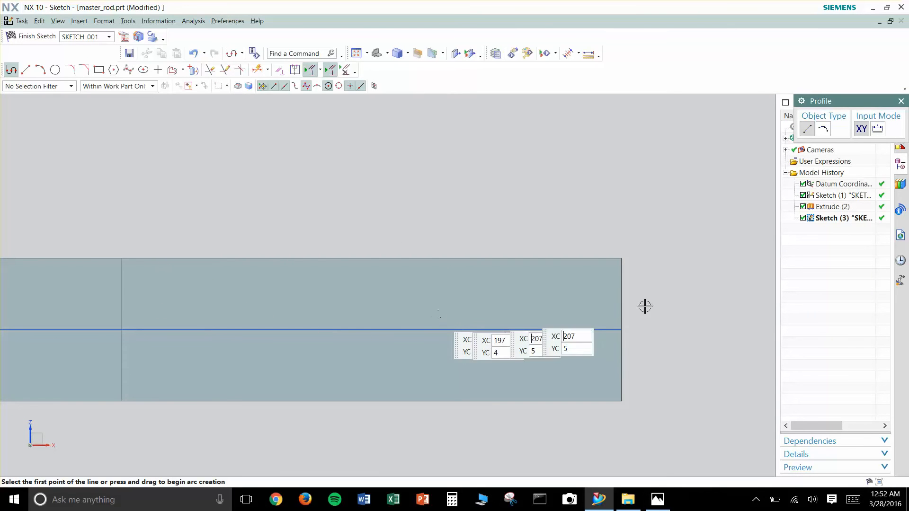
key("Escape")
key("z")
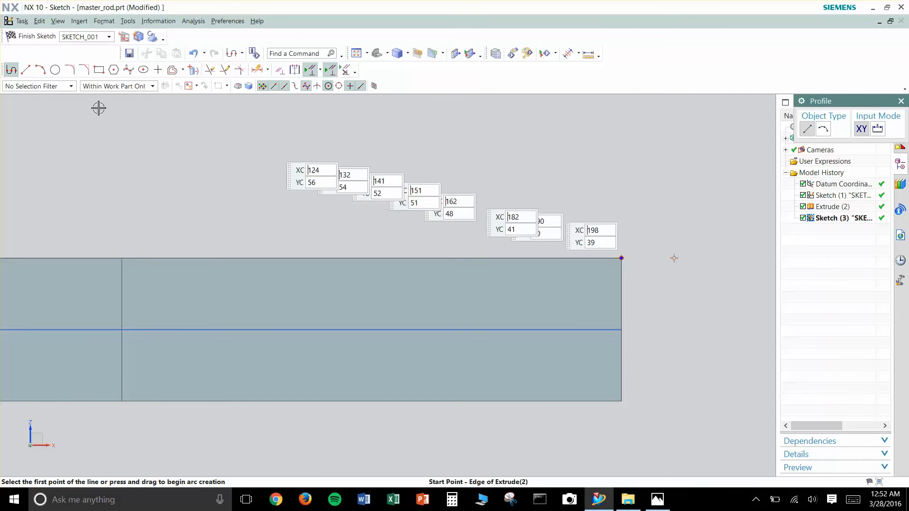
left_click(621, 257)
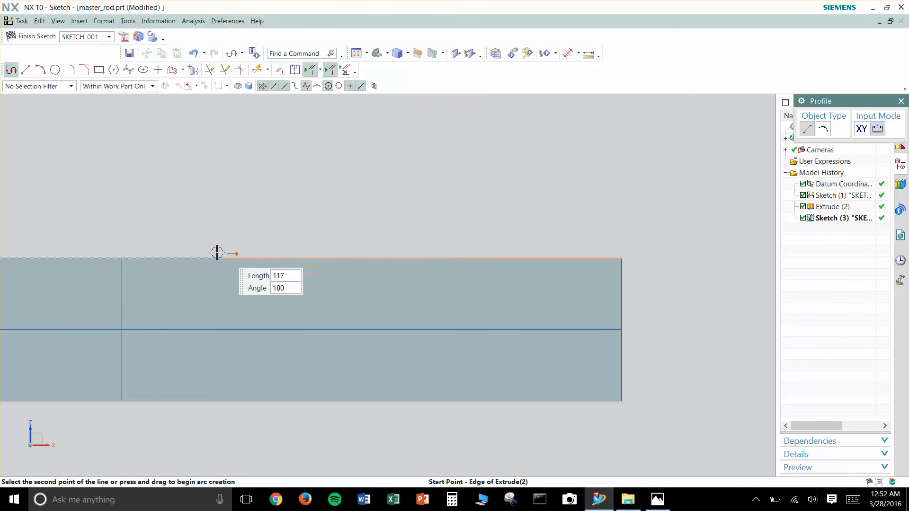
left_click(155, 256)
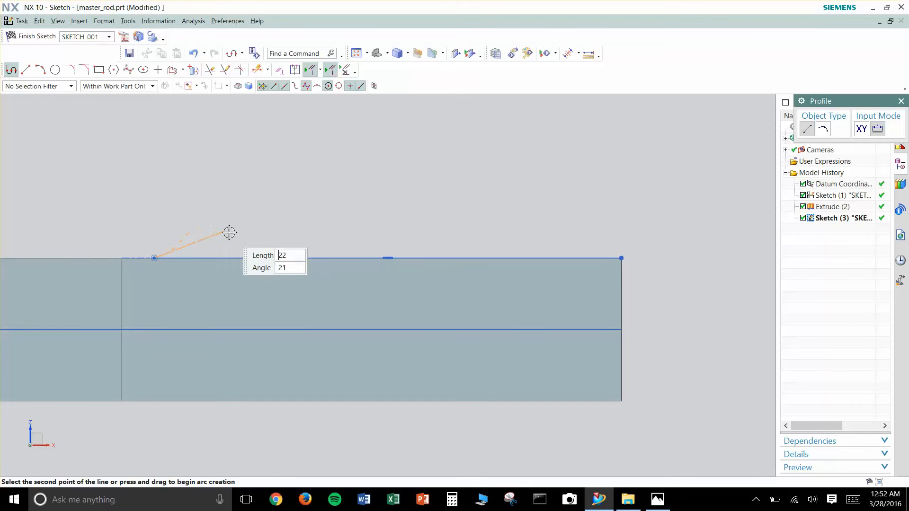
key("Escape")
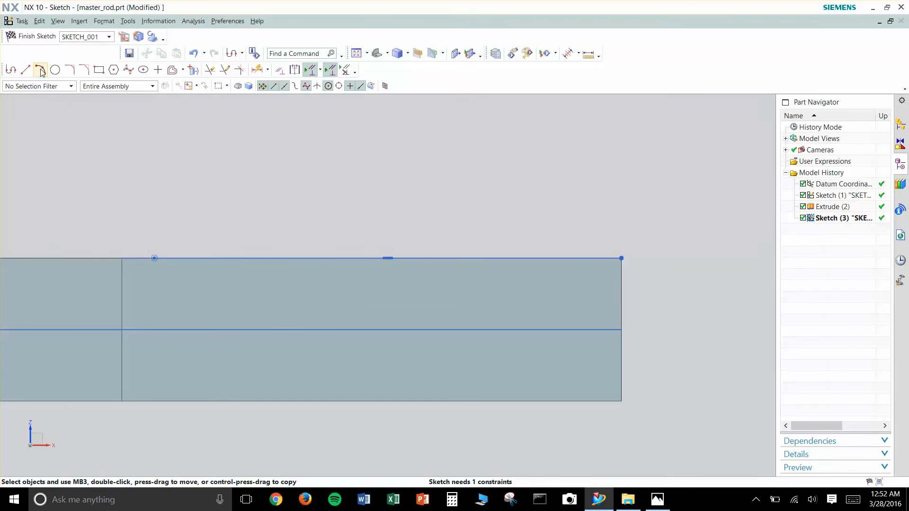
- Draw a three-point arc from the line's inner endpoint, curving down into the body toward the small end
left_click(41, 70)
left_click(163, 266)
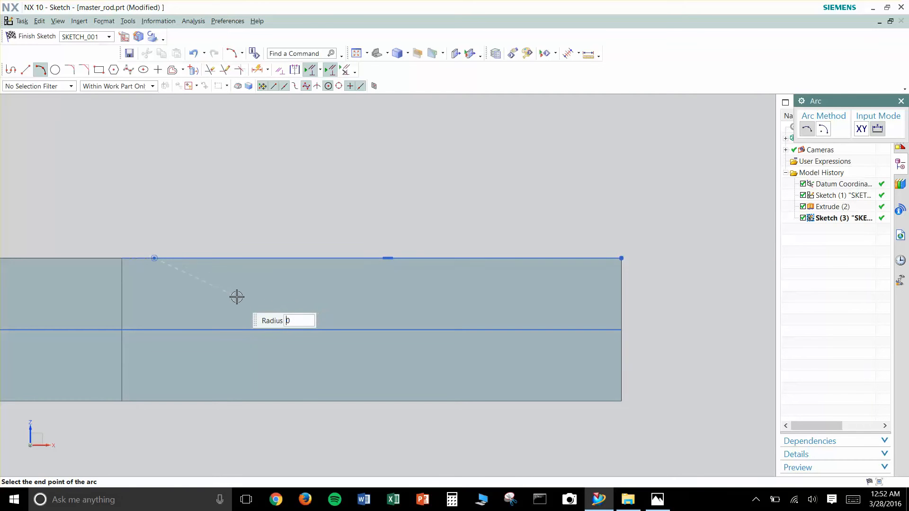
left_click(244, 294)
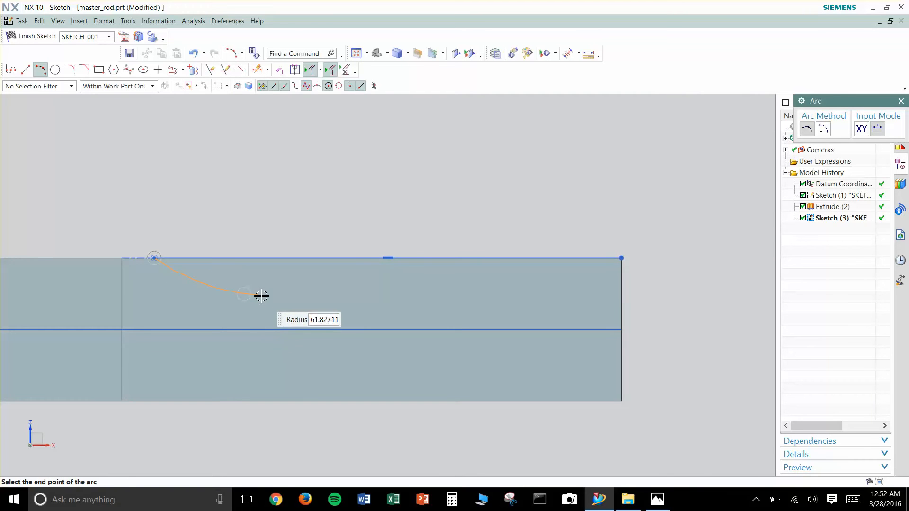
left_click(283, 296)
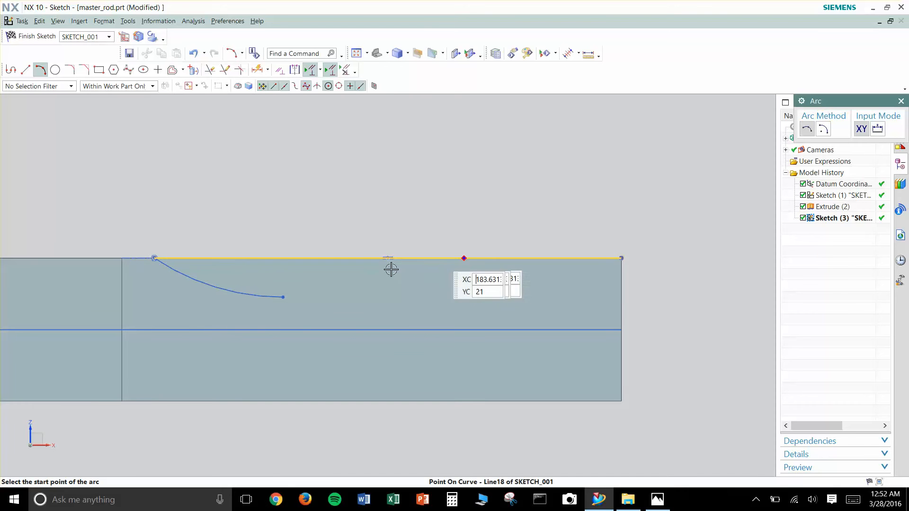
- Draw a horizontal line from the arc's lower endpoint to just beyond the body's small-end edge
left_click(360, 204)
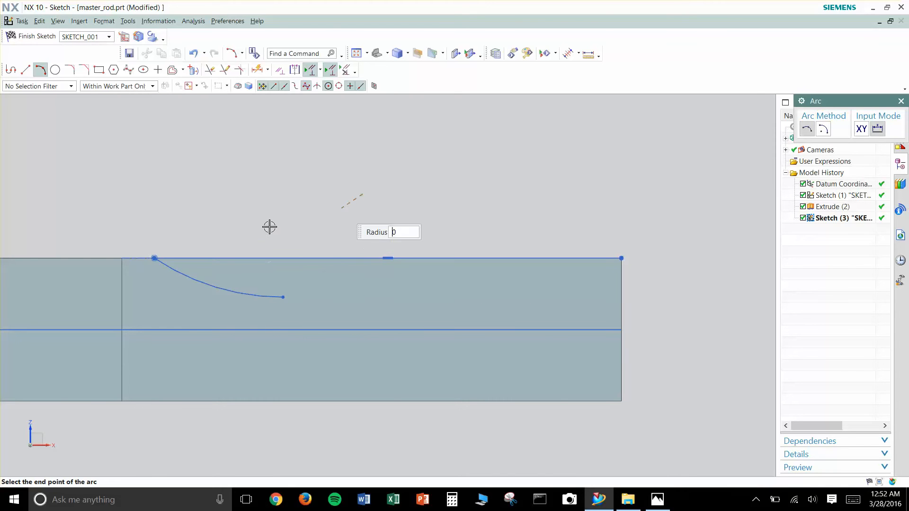
key("Escape")
key("z")
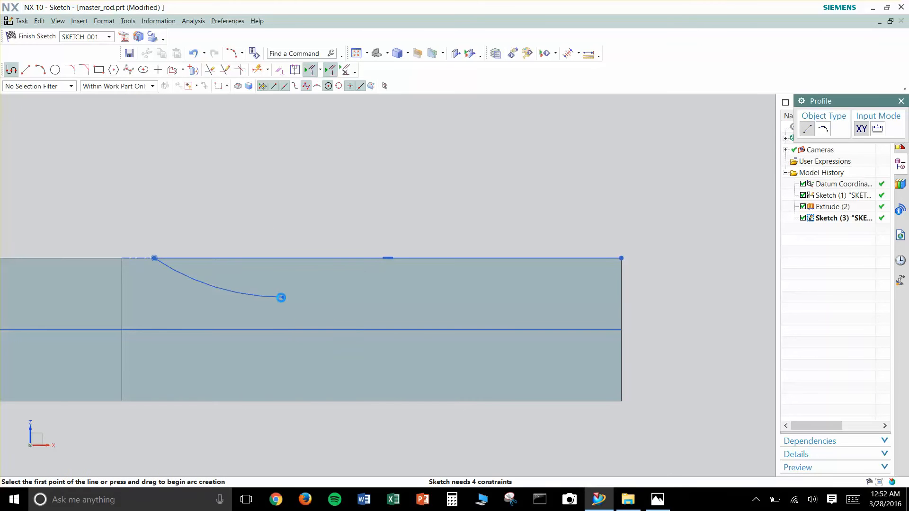
left_click(283, 298)
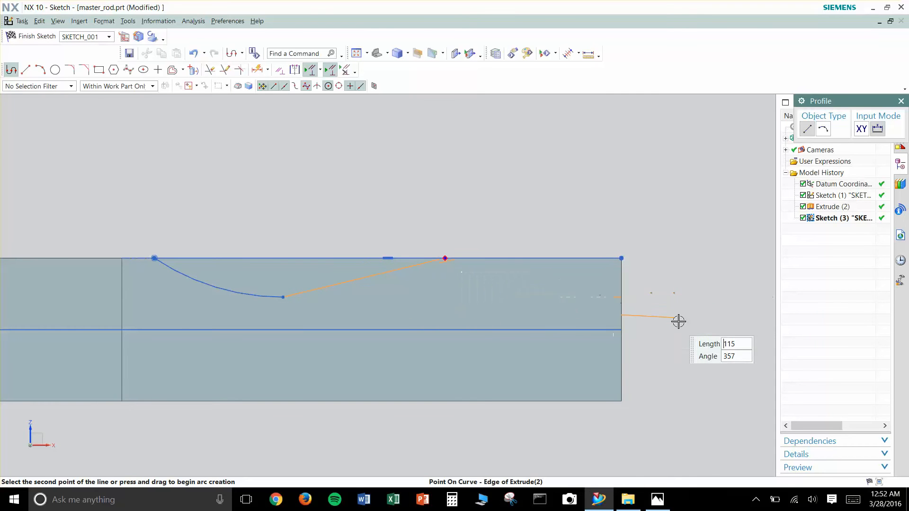
left_click(696, 320)
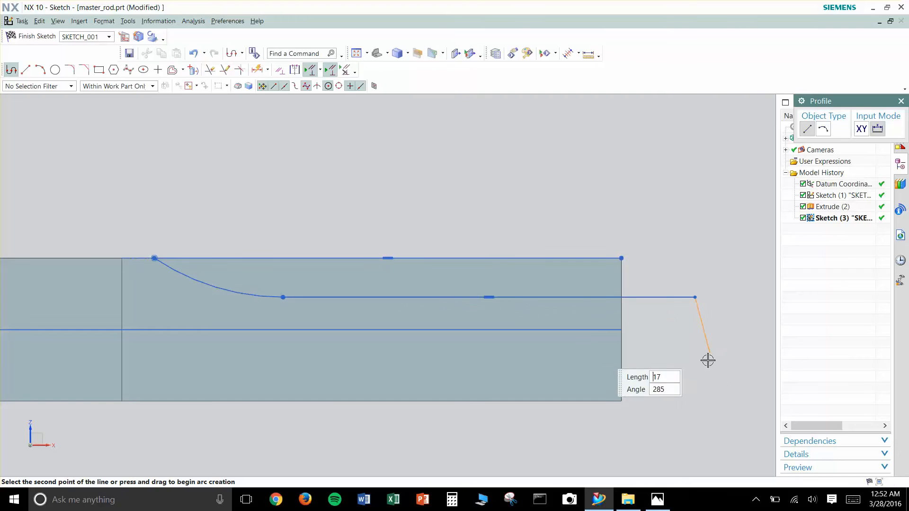
key("Escape")
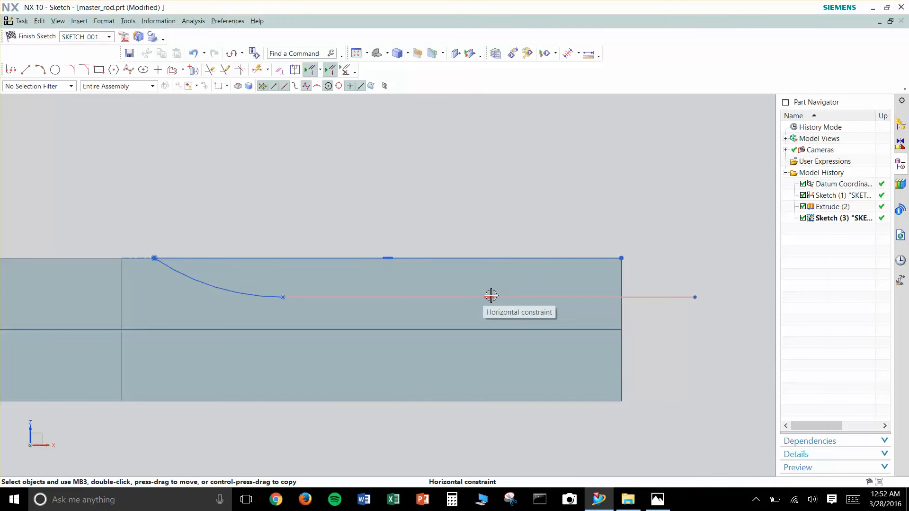
- Delete the new line's horizontal constraint and lower its outer endpoint so the line slopes down toward the small end
left_click(489, 297)
left_click(516, 281)
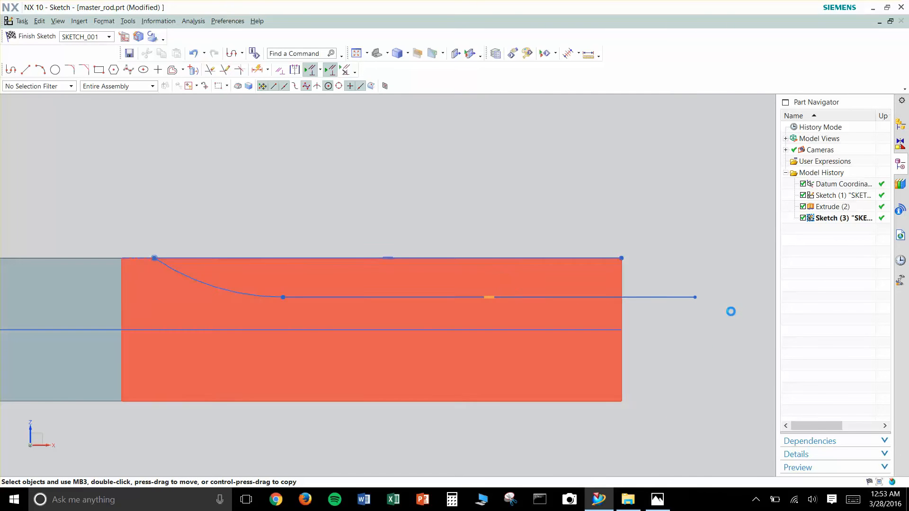
left_click_drag(695, 298, 698, 321)
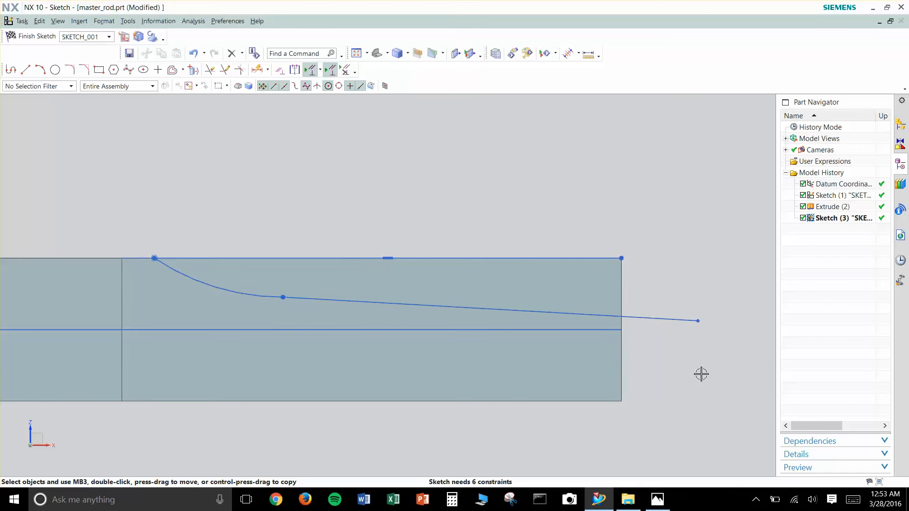
- Draw a vertical line from the upper small-end corner down the body's end edge to below the centreline
key("z")
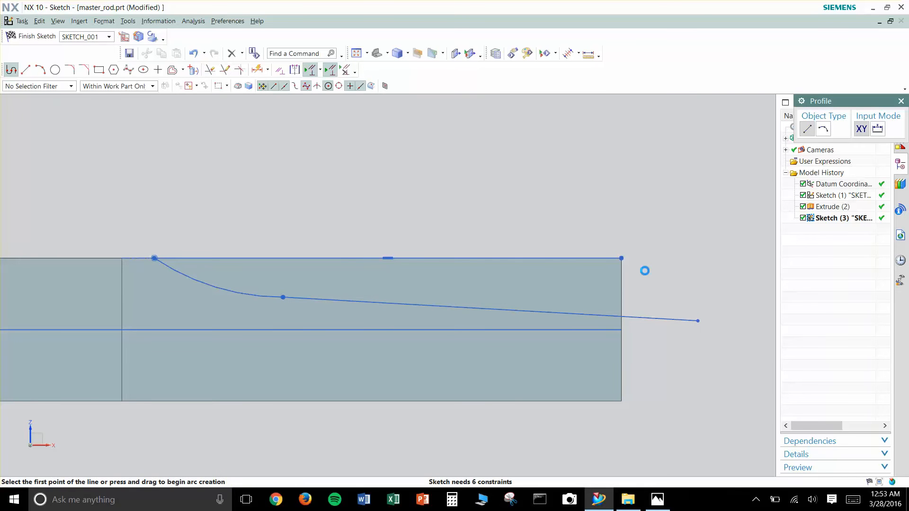
left_click(621, 258)
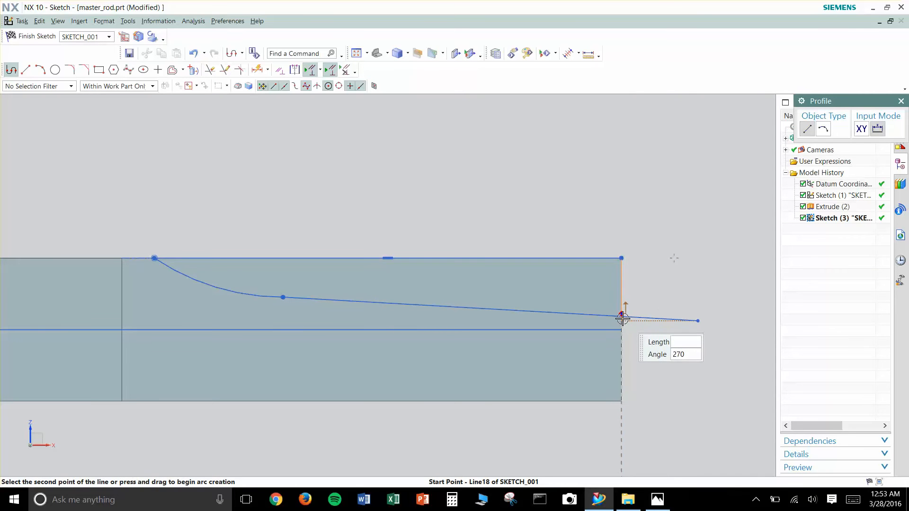
left_click(621, 357)
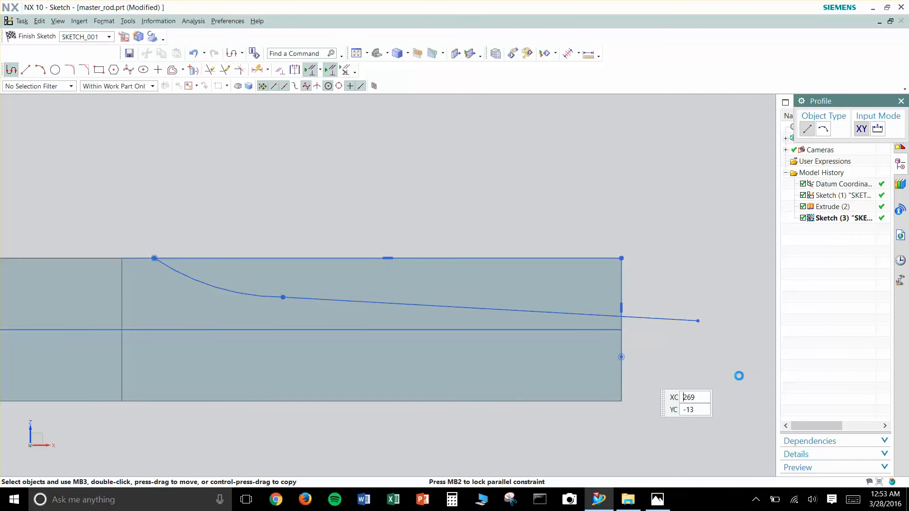
key("Escape")
- Trim the vertical line below the sloped line and the sloped line's overhang beyond the body's end edge
key("t")
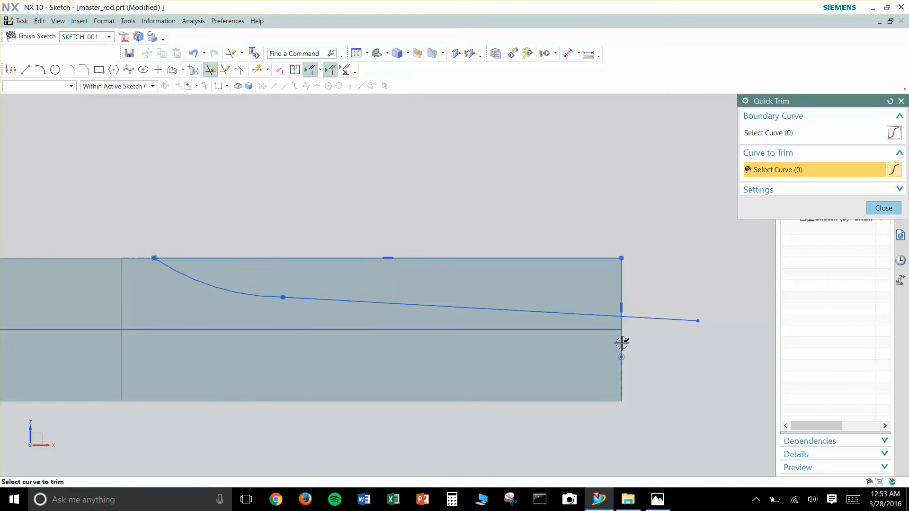
left_click(620, 341)
left_click(644, 318)
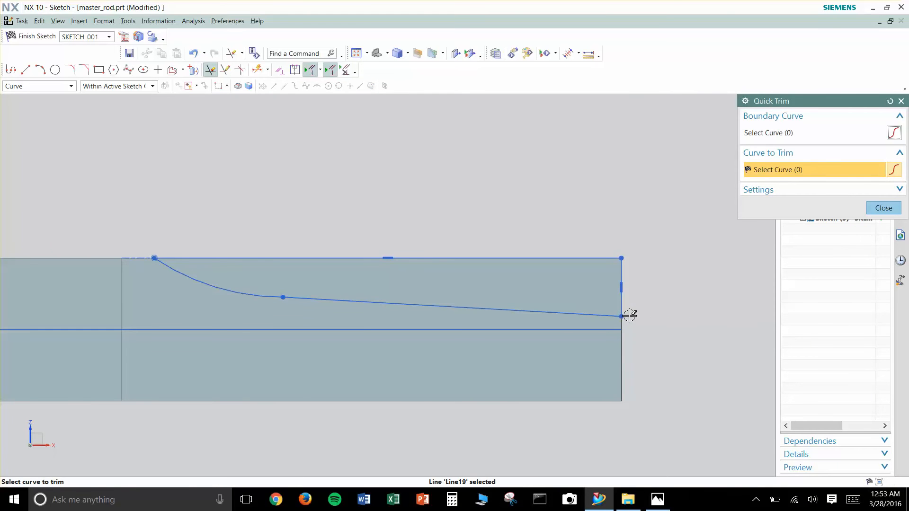
key("Escape")
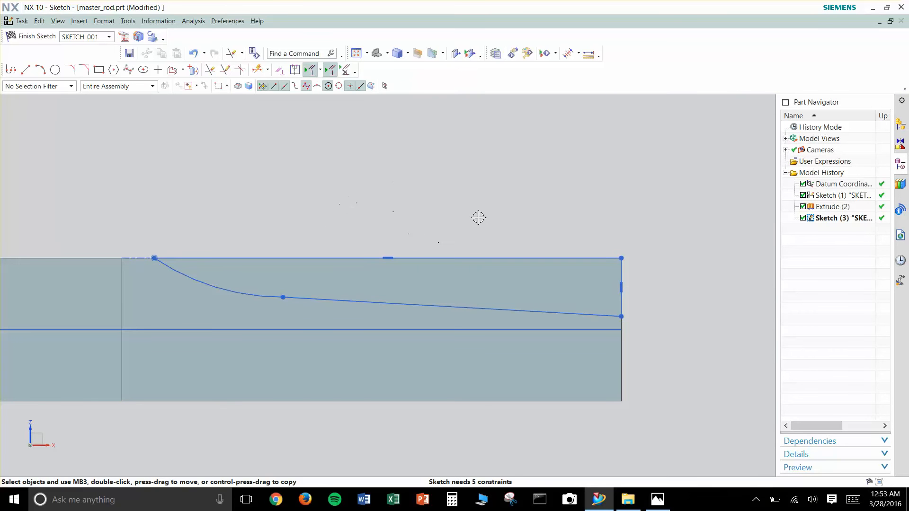
- Apply a tangent constraint between the arc and the sloped line
left_click(786, 136)
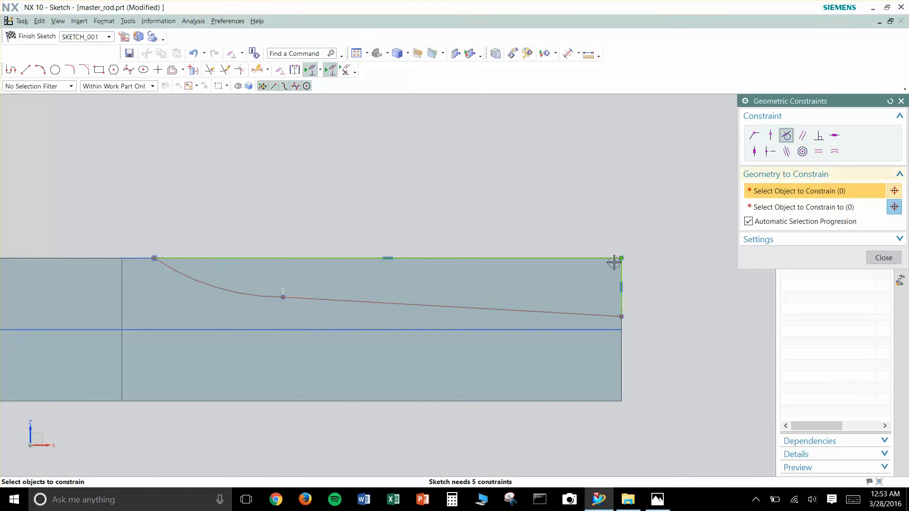
left_click(265, 295)
left_click(304, 299)
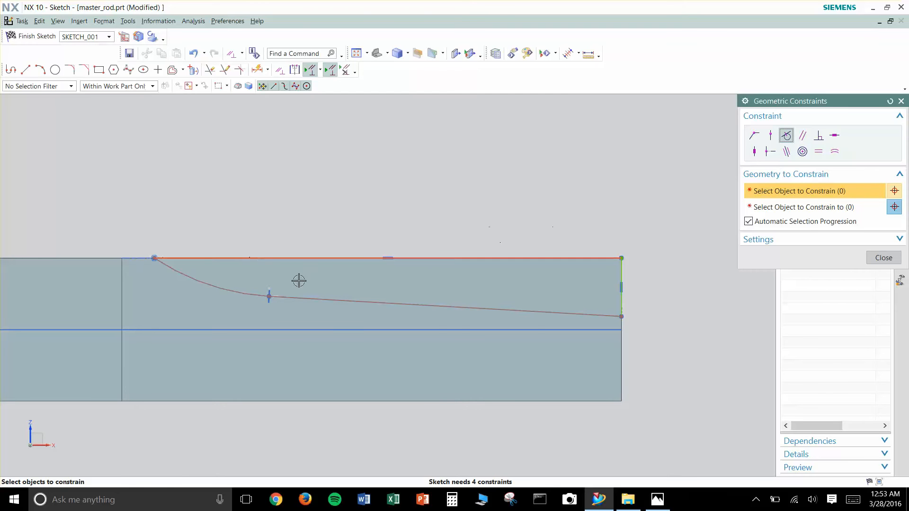
key("Escape")
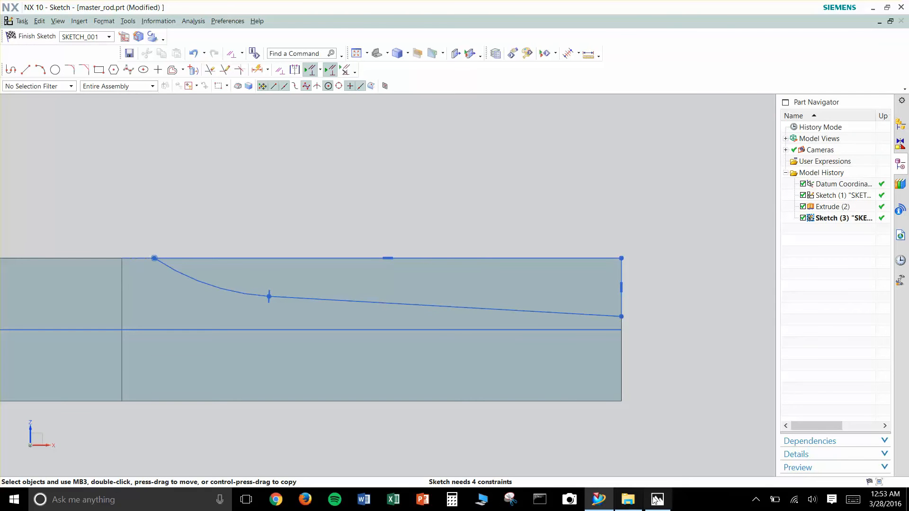
- Check the side-profile radius in the reference drawing and dimension the arc with a radius of 78 mm
left_click(662, 456)
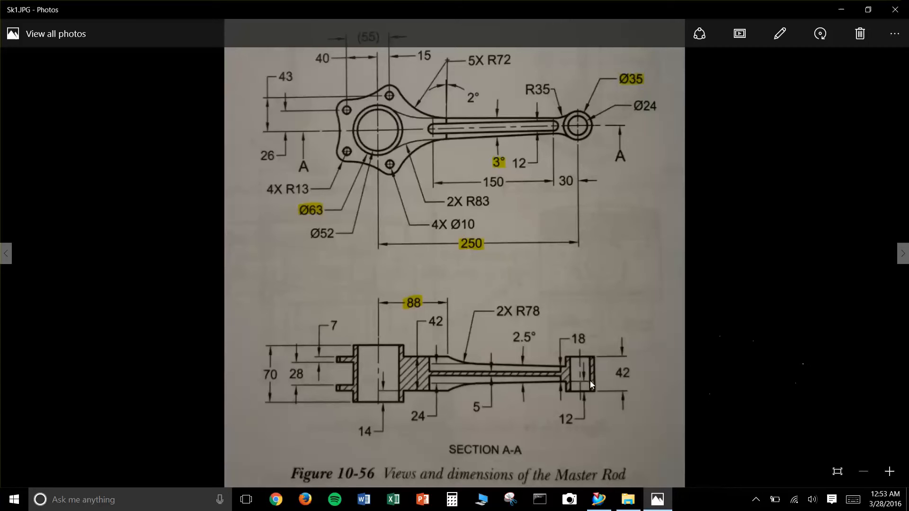
left_click(840, 10)
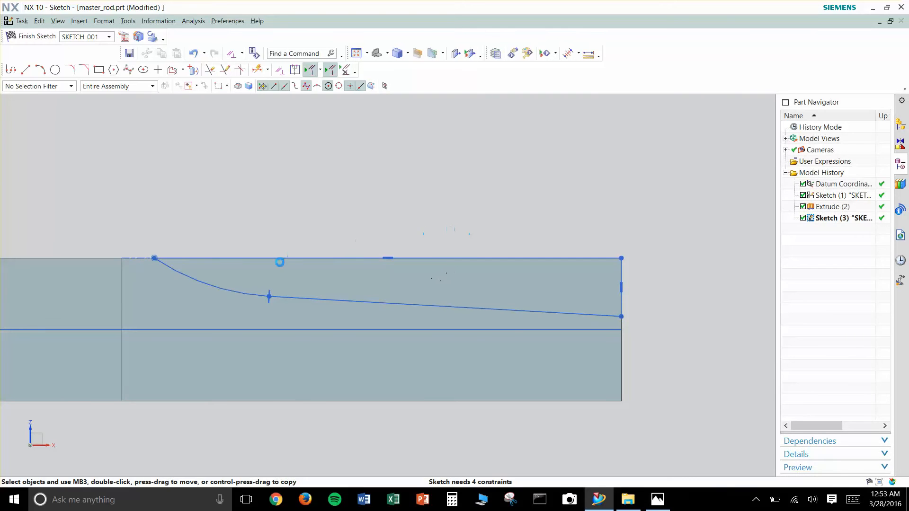
key("d")
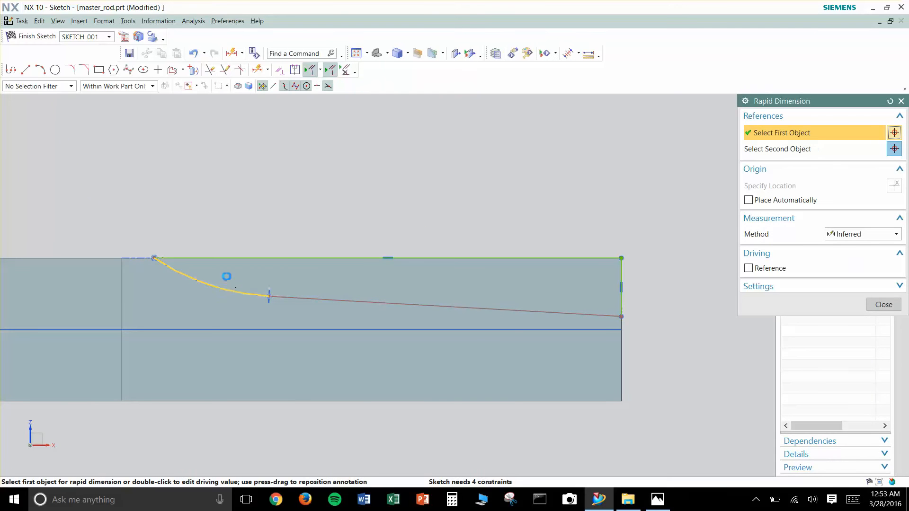
left_click(229, 281)
left_click(216, 322)
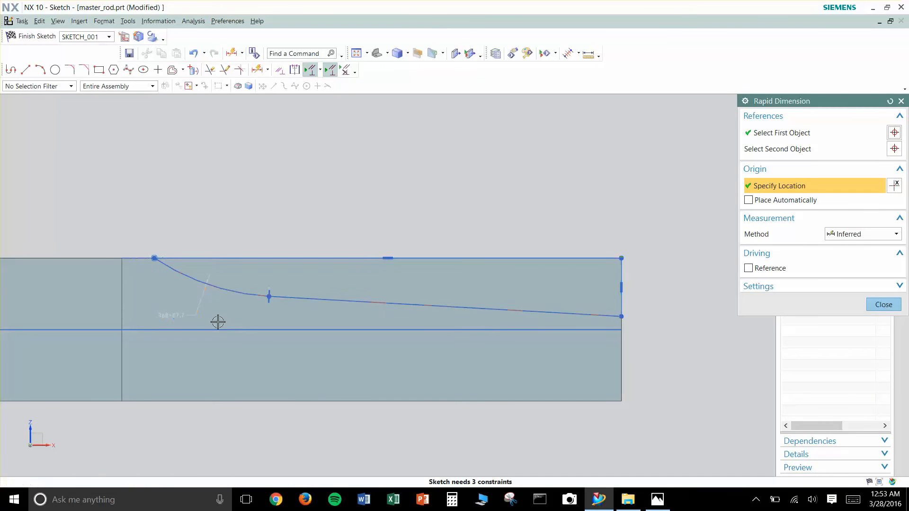
type("78")
key("Return")
key("Escape")
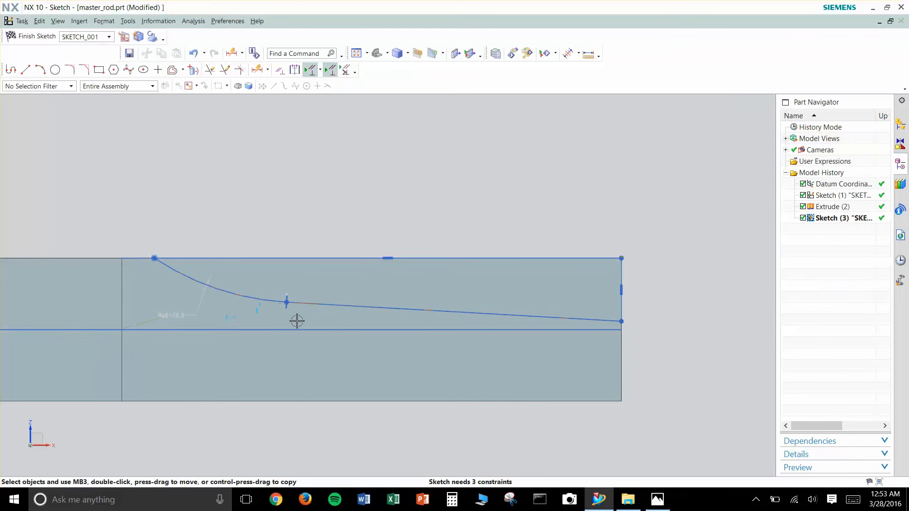
- Place an angular dimension between the sloped line and the horizontal centreline
key("d")
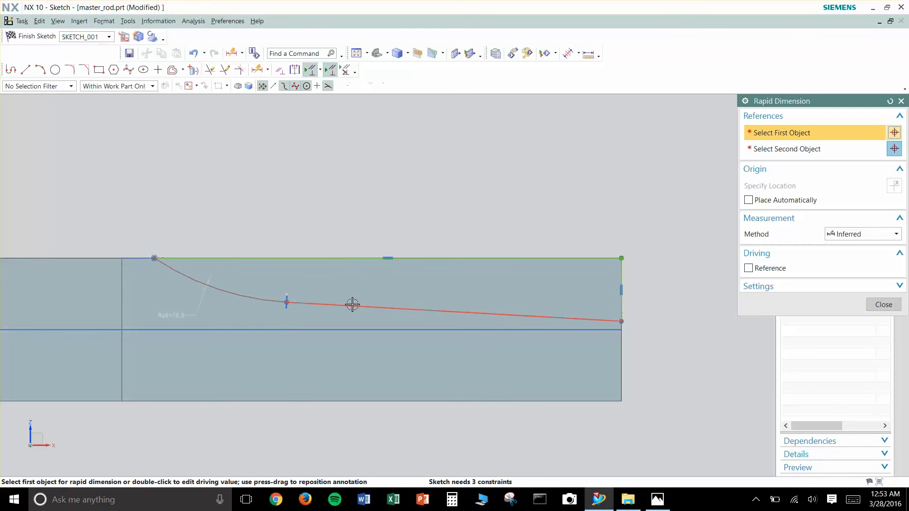
scroll(355, 306, "down", 2)
middle_click_drag(322, 269, 389, 254, "shift")
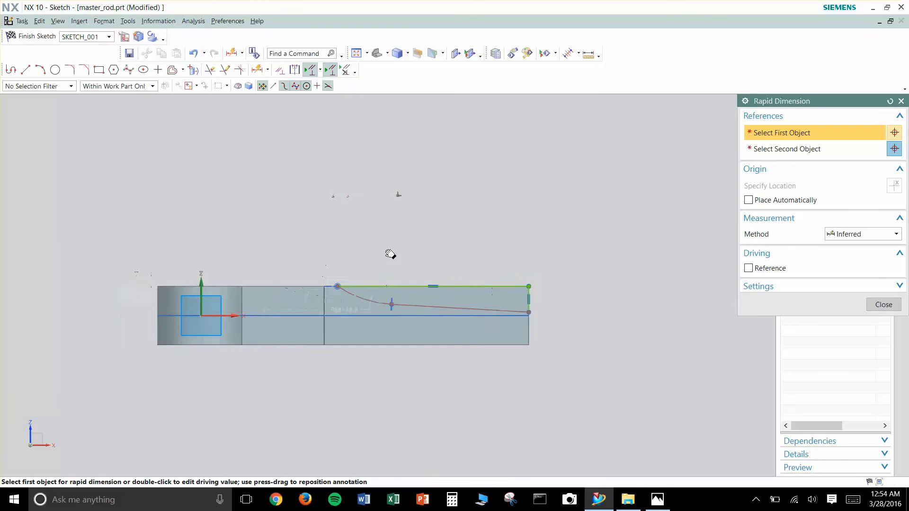
scroll(409, 306, "up", 2)
scroll(428, 360, "up", 1)
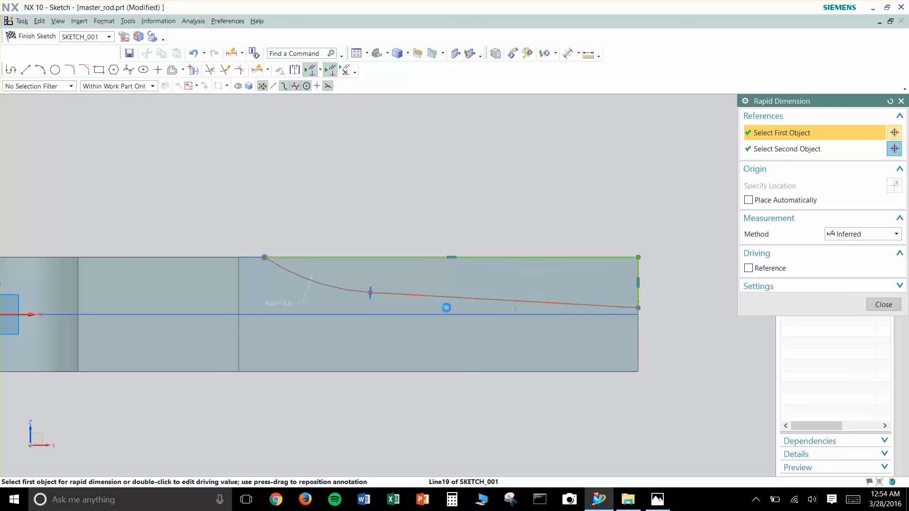
left_click(446, 298)
left_click(449, 315)
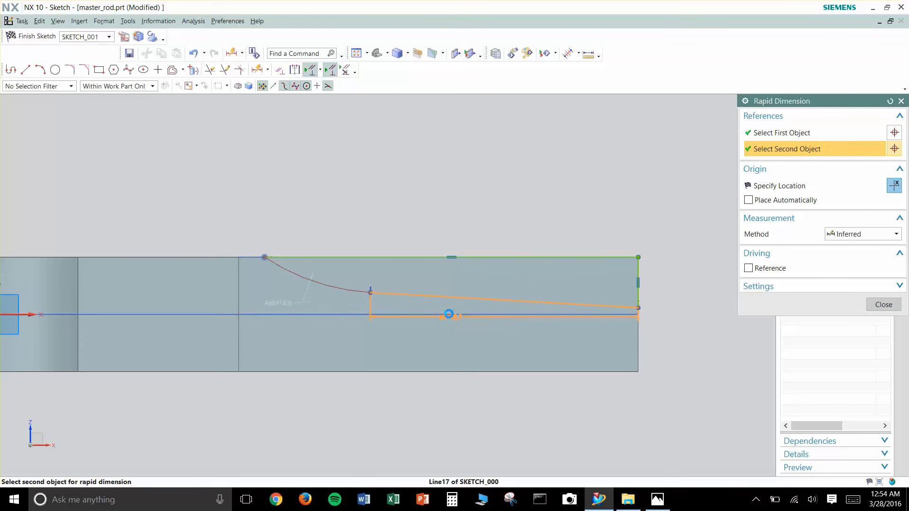
scroll(403, 306, "up", 4)
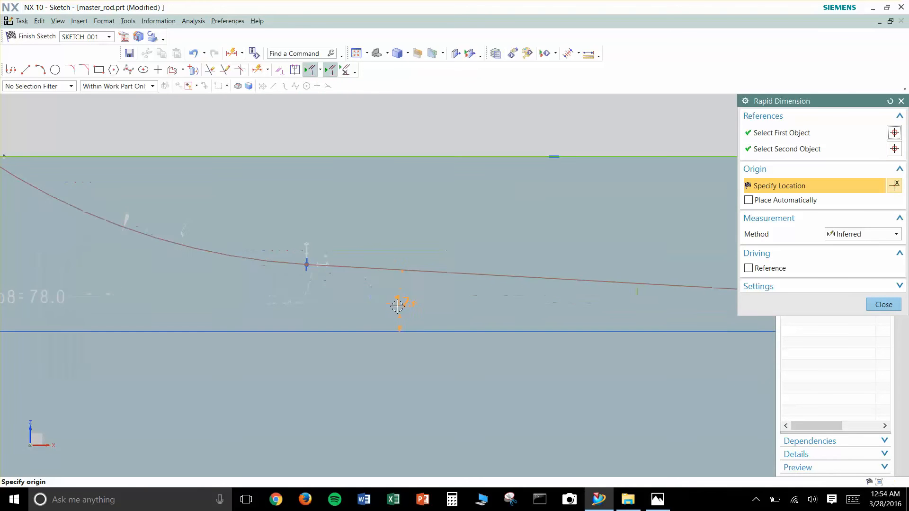
left_click(387, 298)
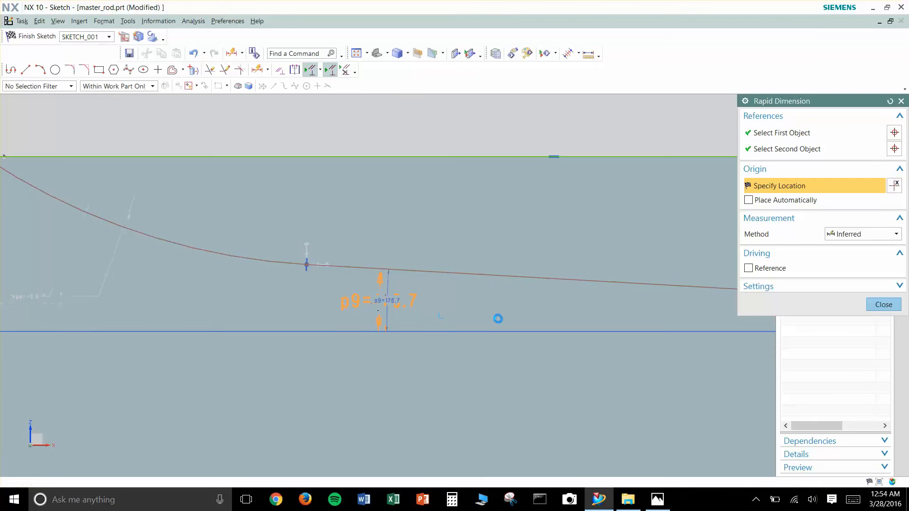
- Check the taper in the reference drawing and set the sloped line's angle to half of 2.5°, about 1.3°
double_click(408, 291)
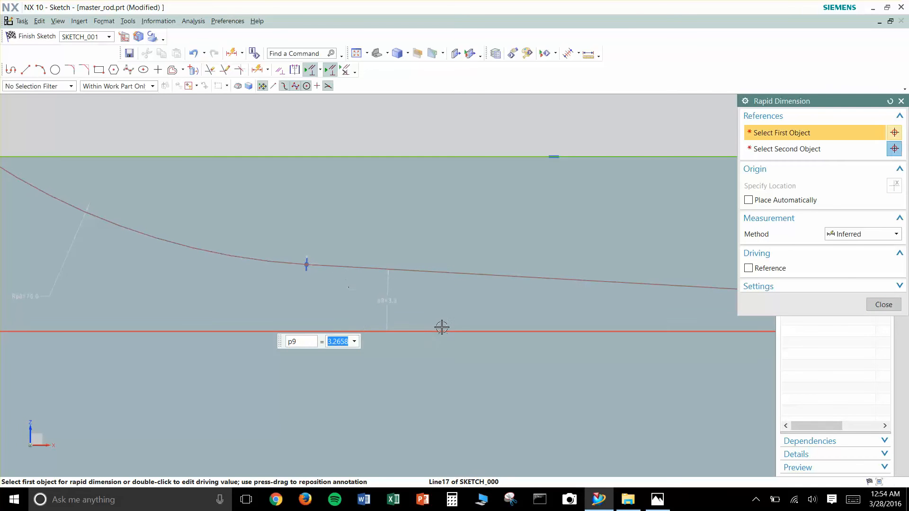
left_click(657, 500)
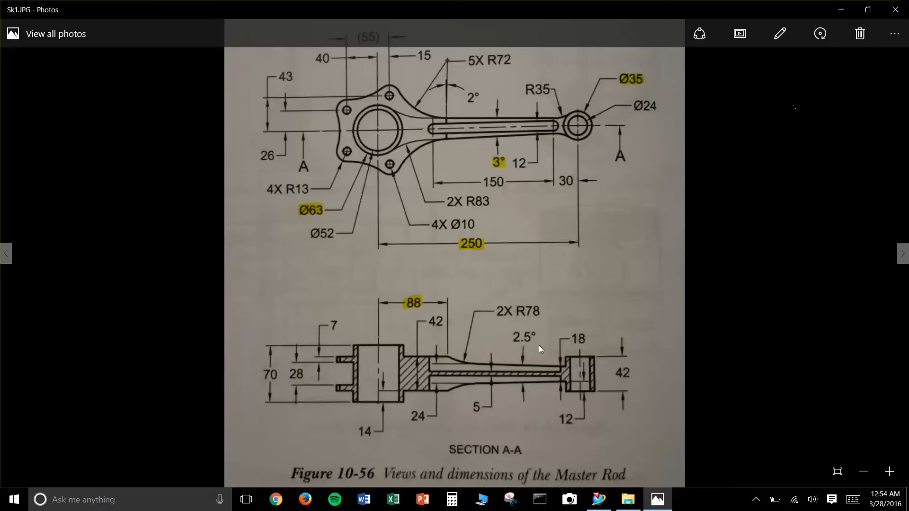
left_click(846, 11)
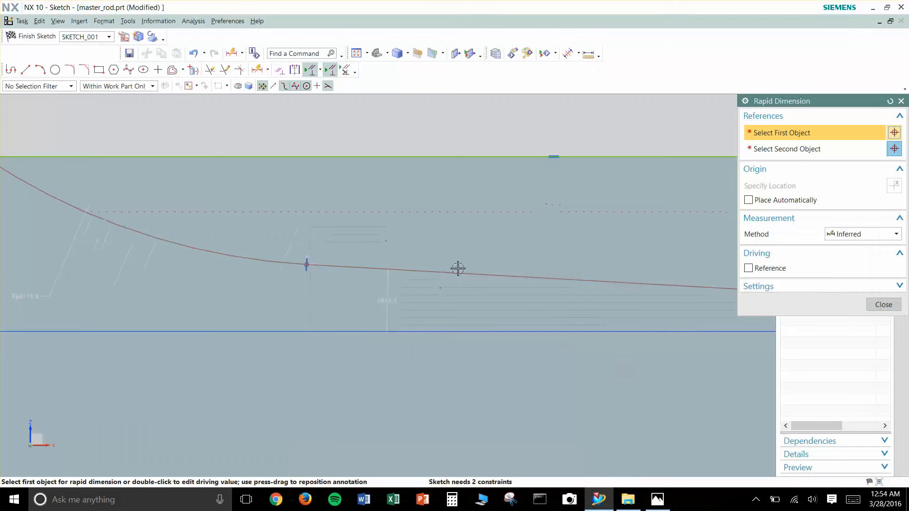
key("Escape")
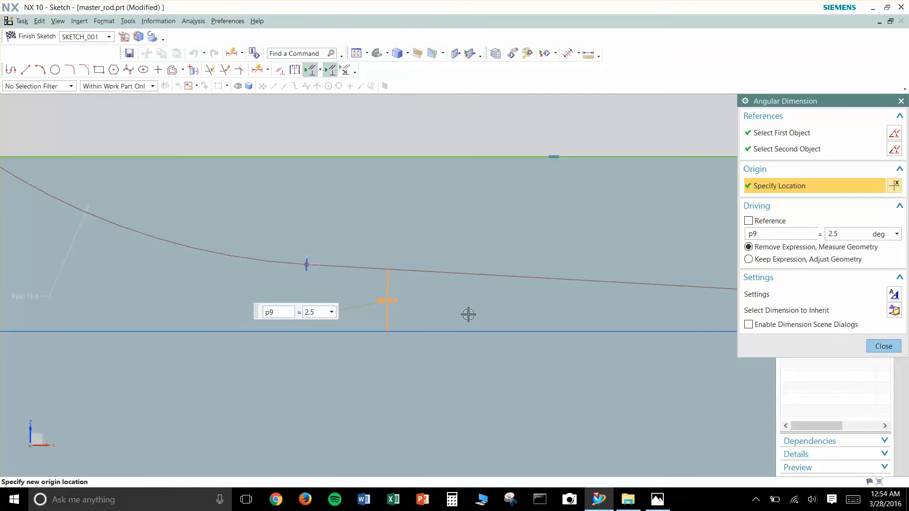
key("Escape")
- Dimension the vertical distance from the sloped line's outer endpoint to the horizontal centreline and set it to 9 mm
scroll(581, 219, "down", 6)
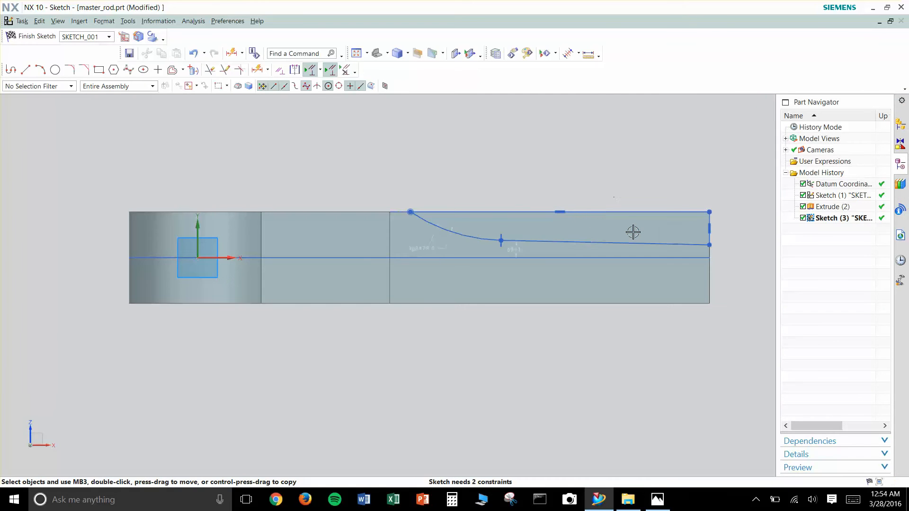
scroll(635, 227, "up", 2)
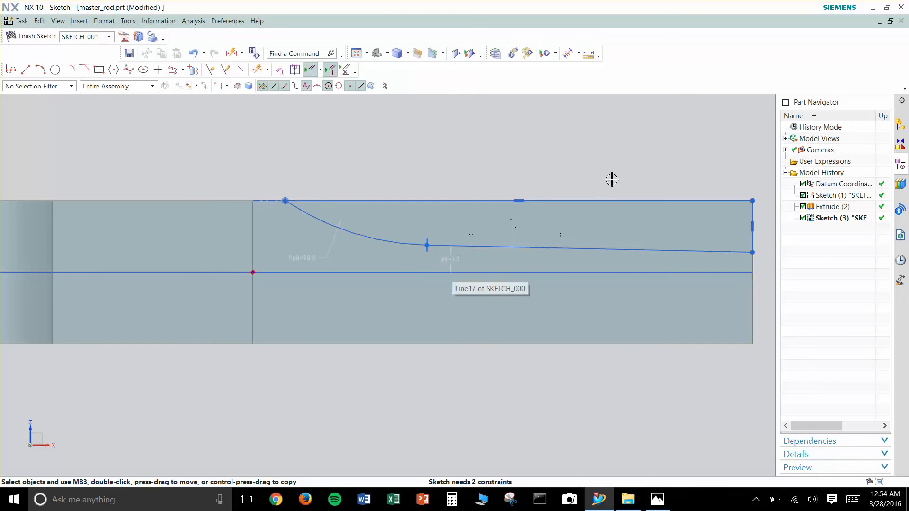
middle_click_drag(612, 179, 497, 182, "shift")
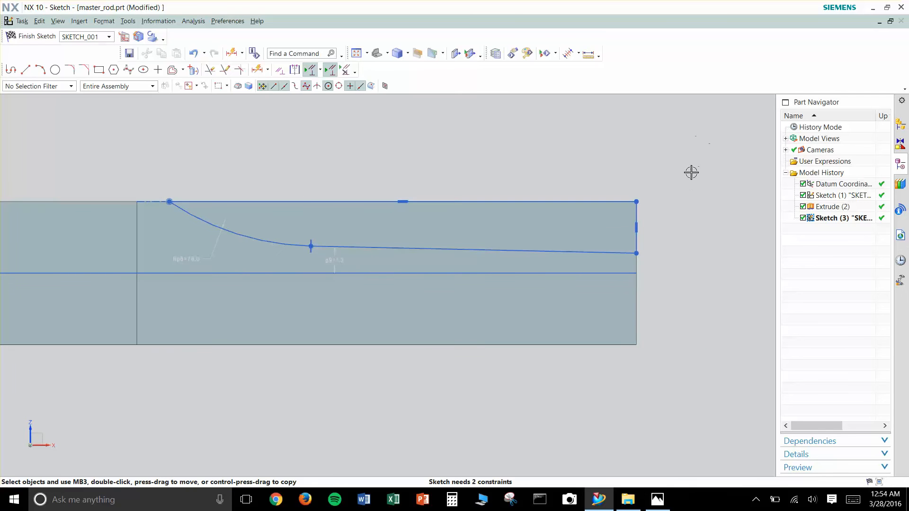
scroll(675, 256, "up", 2)
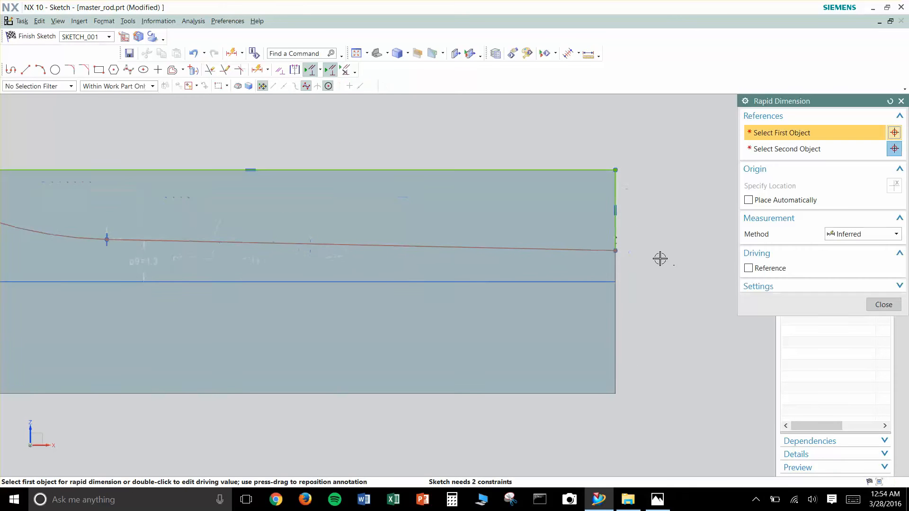
left_click(641, 279)
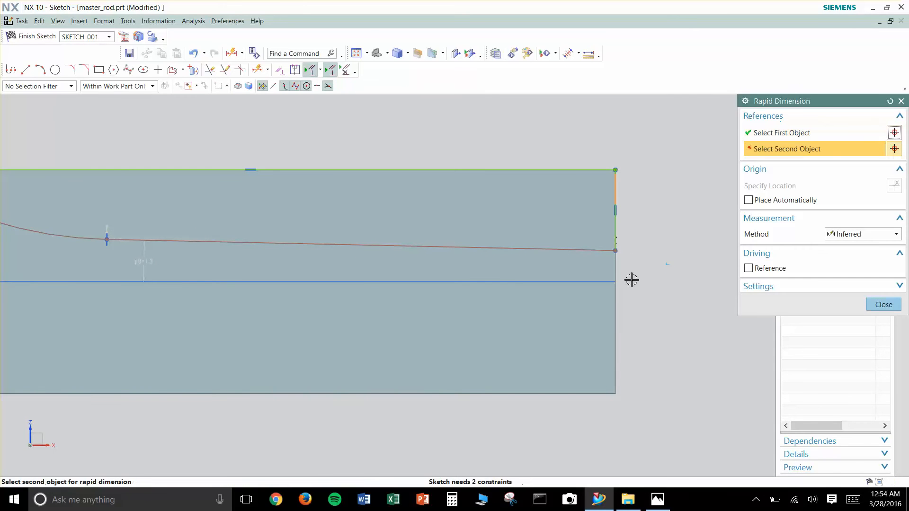
left_click(619, 281)
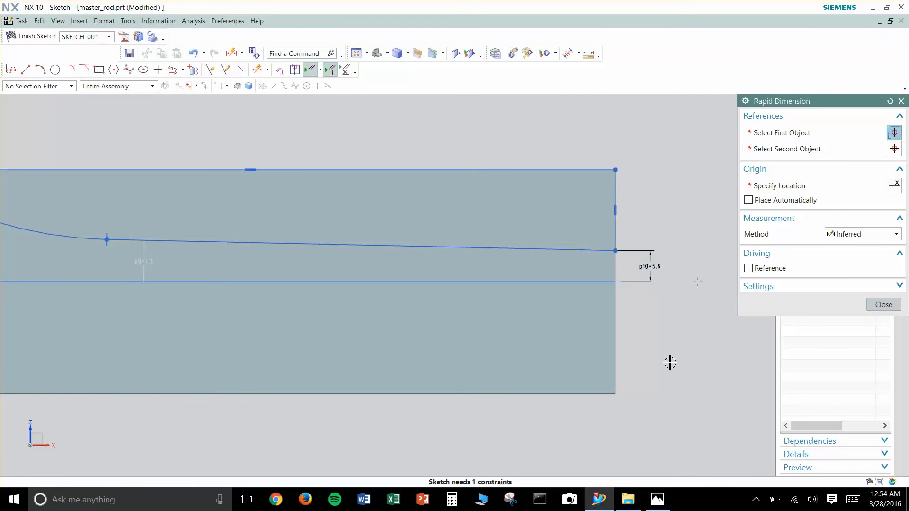
type("9")
key("Return")
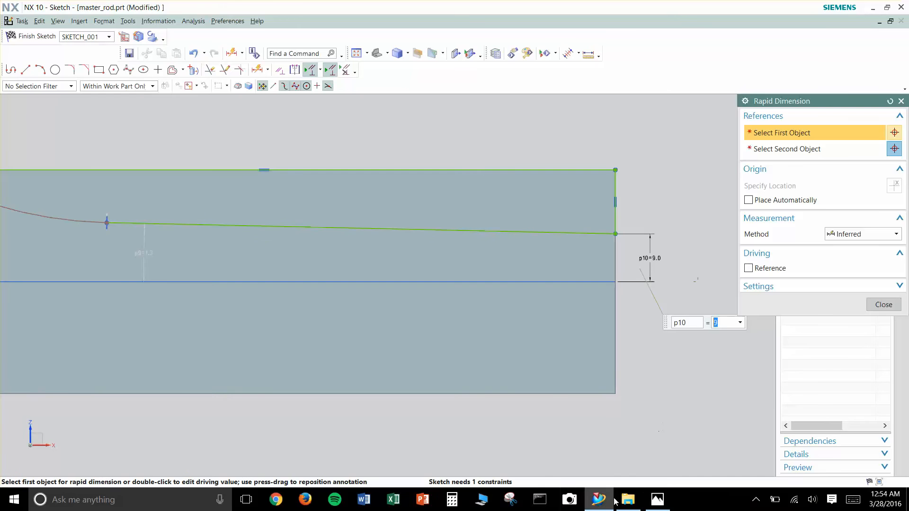
- Check the end thickness and remaining side-profile dimensions in the reference drawing's section view
left_click(657, 500)
key("Left")
key("Left")
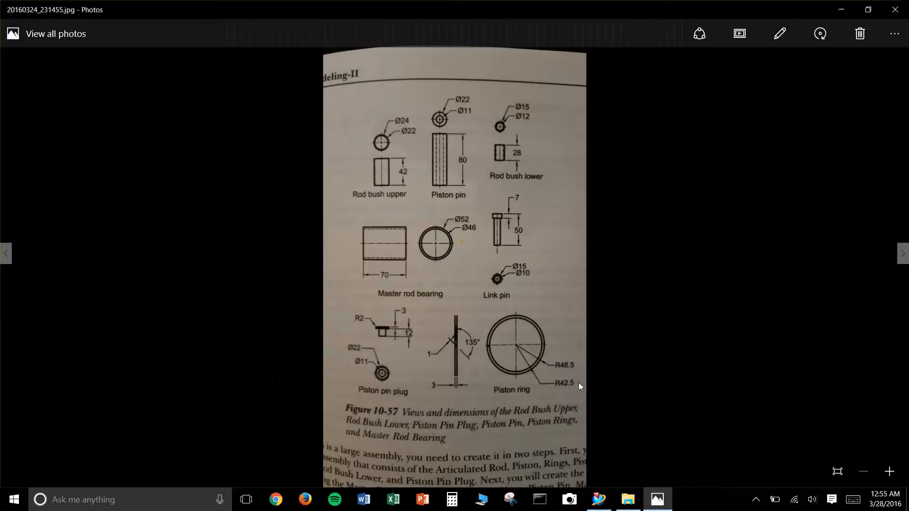
key("Right")
key("Right")
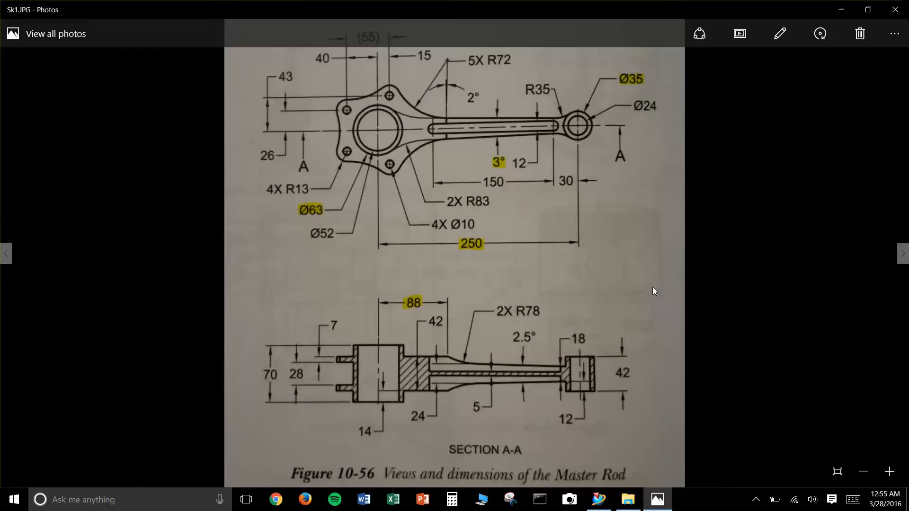
left_click(841, 10)
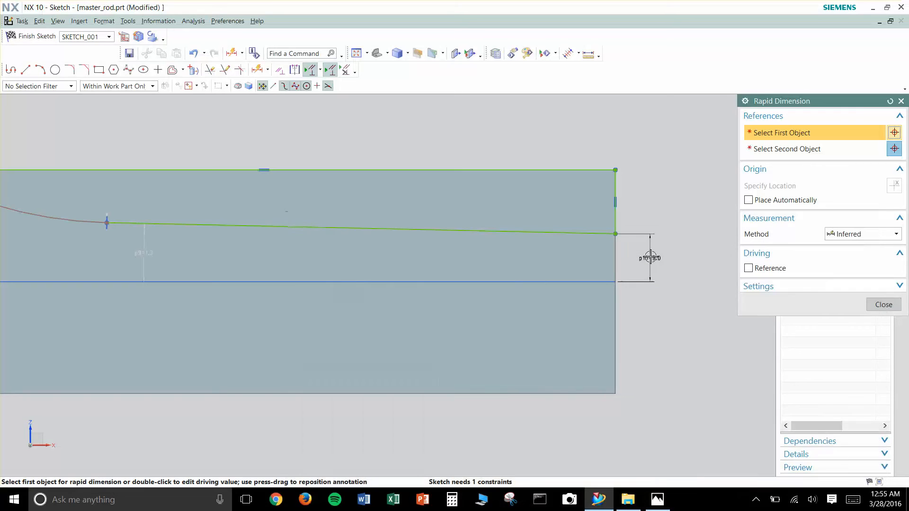
left_click(883, 304)
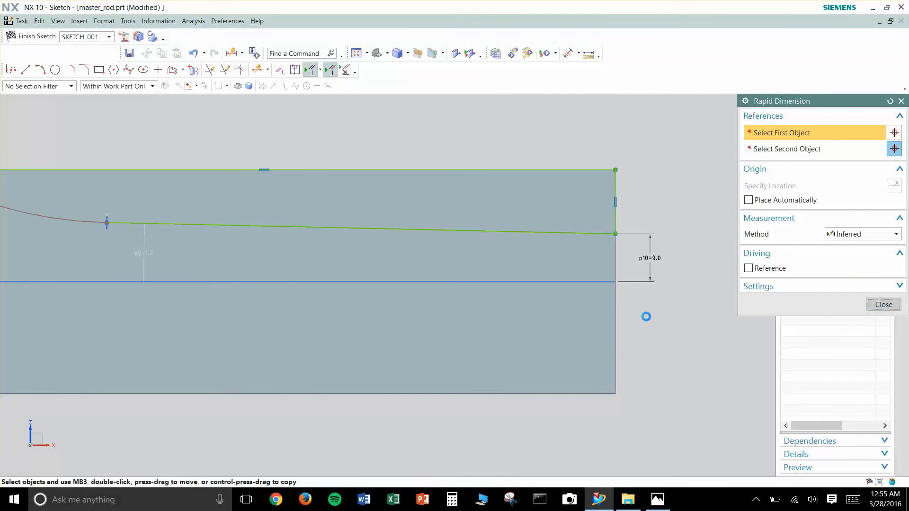
- Examine the arc's start point on the rod and check its distance from the large-end centre in the reference drawing
scroll(493, 262, "down", 2)
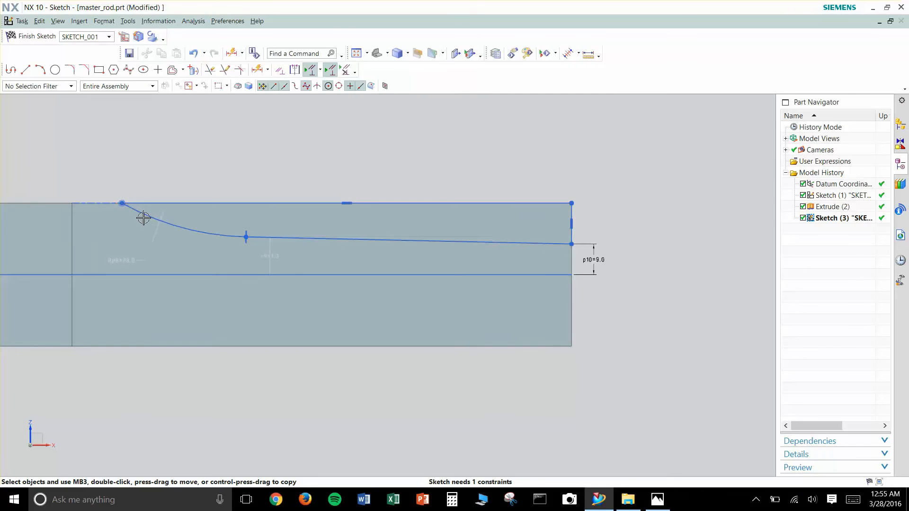
middle_click_drag(124, 162, 376, 176, "shift")
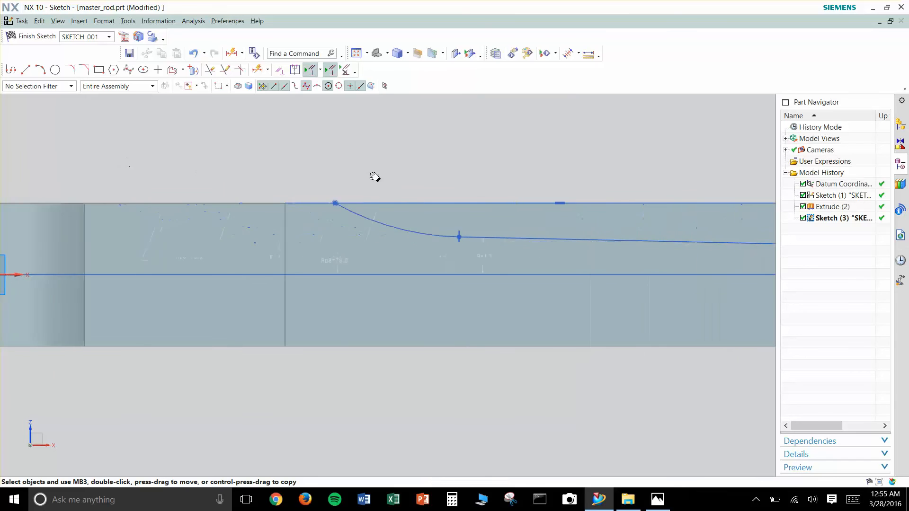
middle_click_drag(539, 158, 488, 170, "shift")
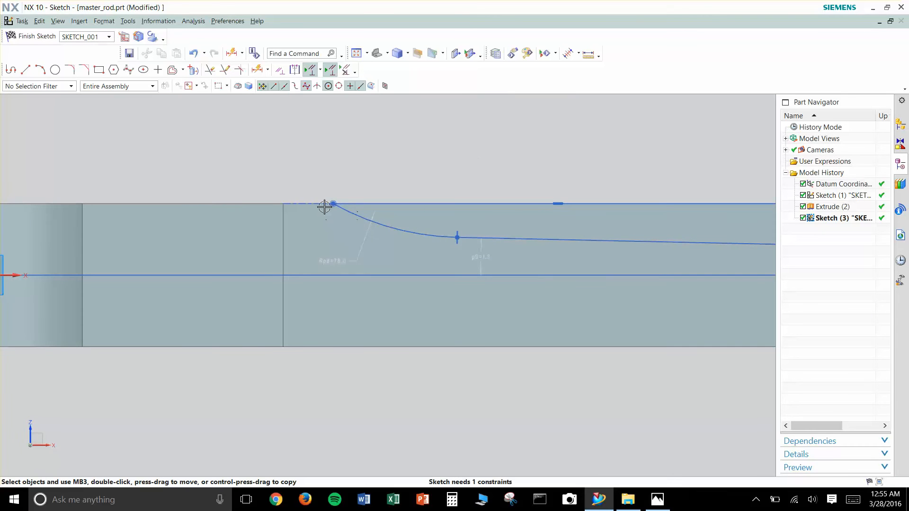
scroll(334, 206, "up", 2)
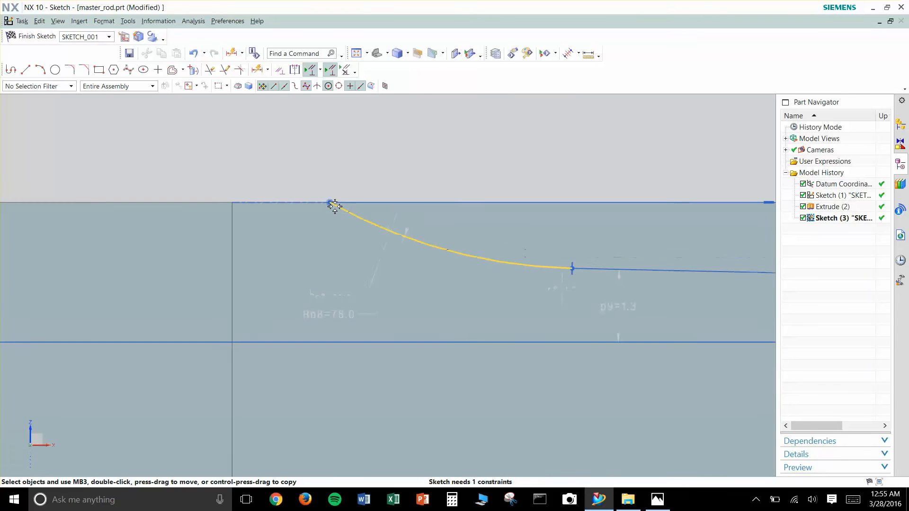
scroll(334, 205, "down", 3)
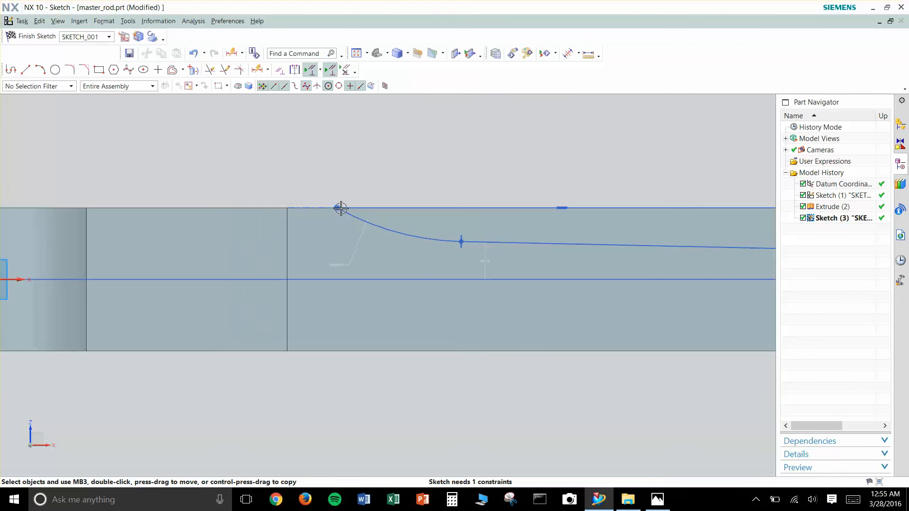
mouse_move(330, 183)
middle_mouse_down()
mouse_move(319, 195)
mouse_move(325, 211)
middle_mouse_up()
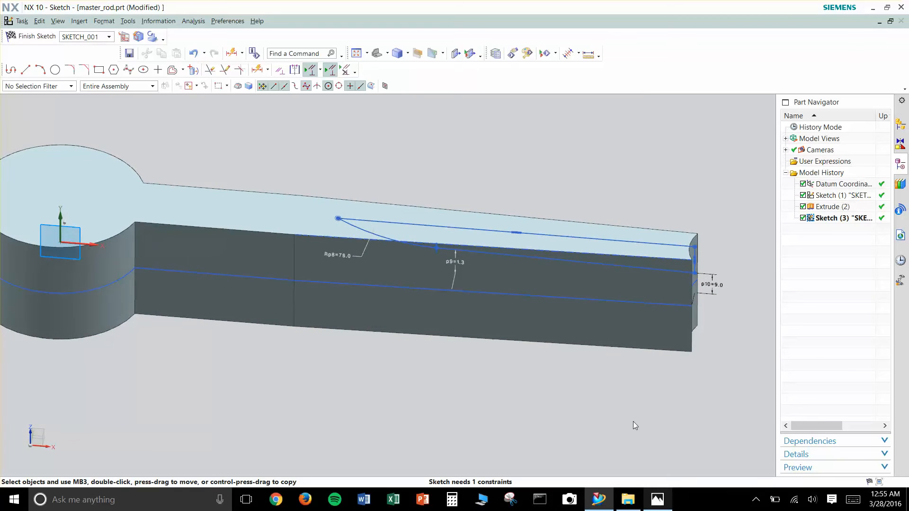
left_click(657, 500)
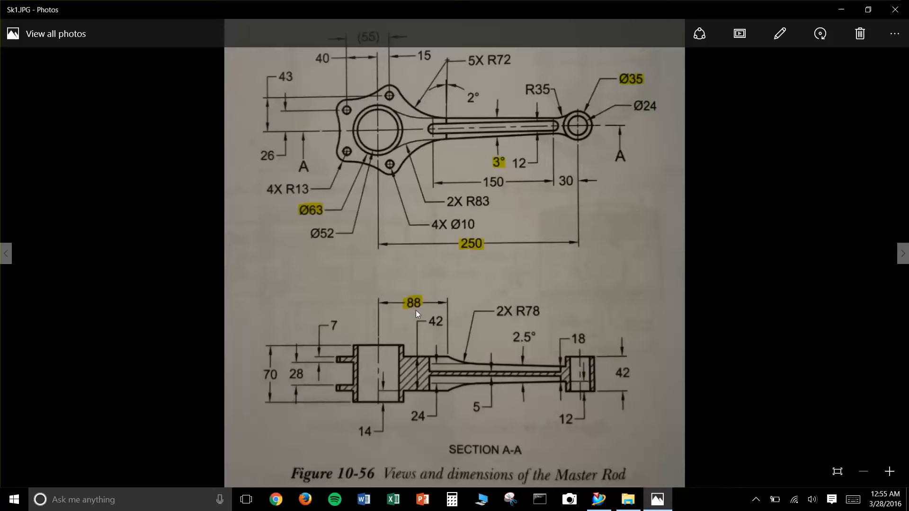
left_click(838, 16)
- Make the arc's upper endpoint coincident with the point where the rod's vertical edge meets its top edge
left_click(383, 236)
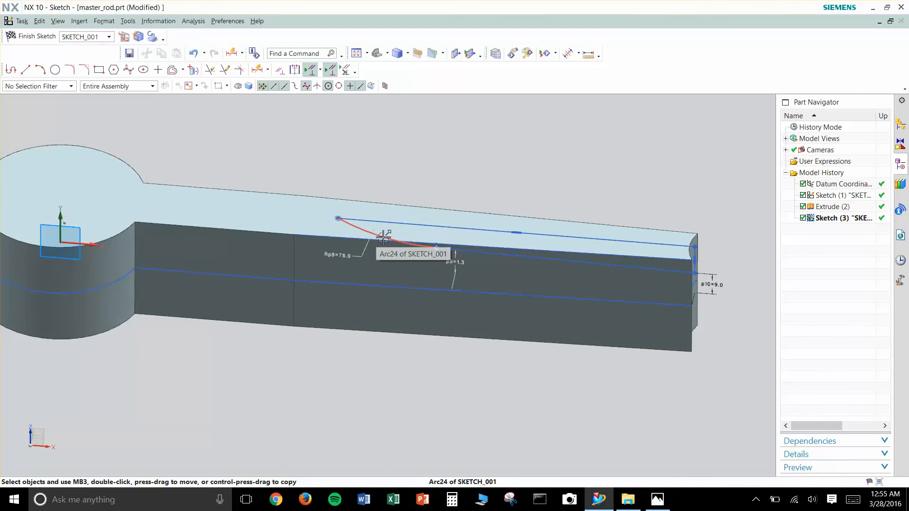
key("F8")
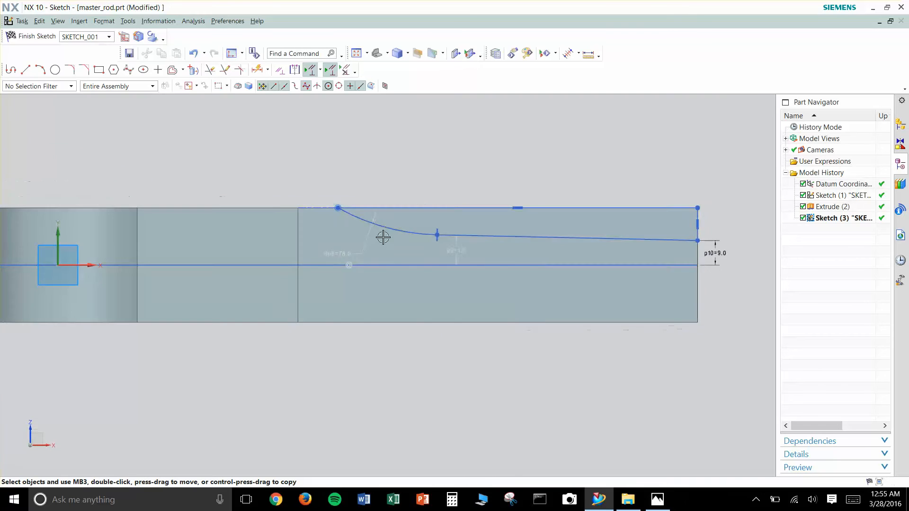
scroll(363, 221, "up", 4)
middle_click_drag(318, 171, 352, 185, "shift")
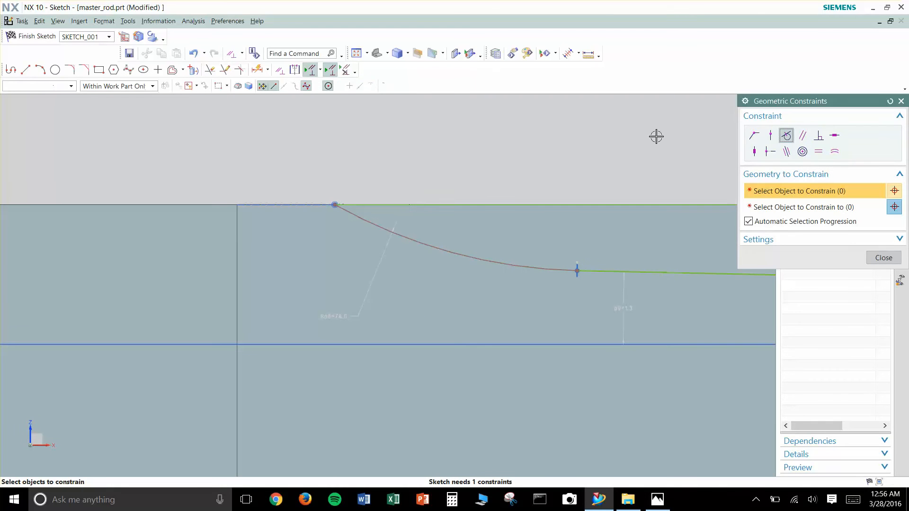
left_click(755, 136)
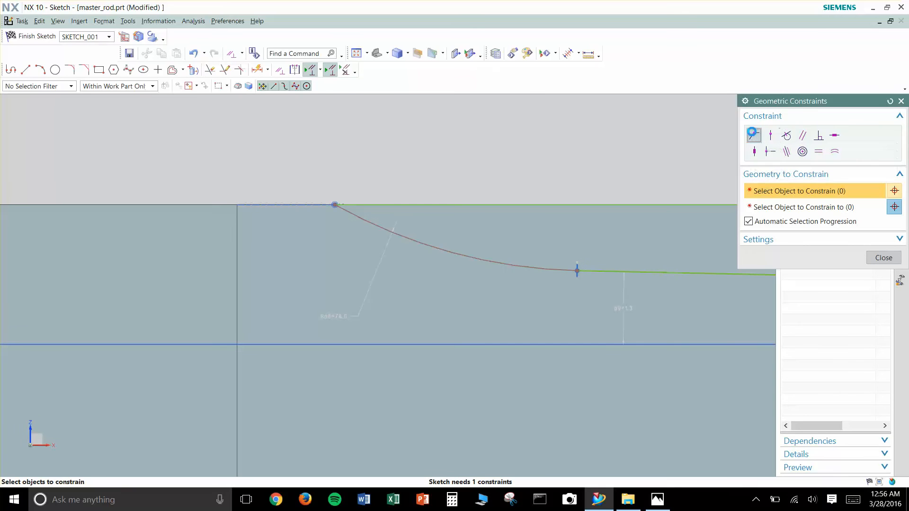
left_click(336, 205)
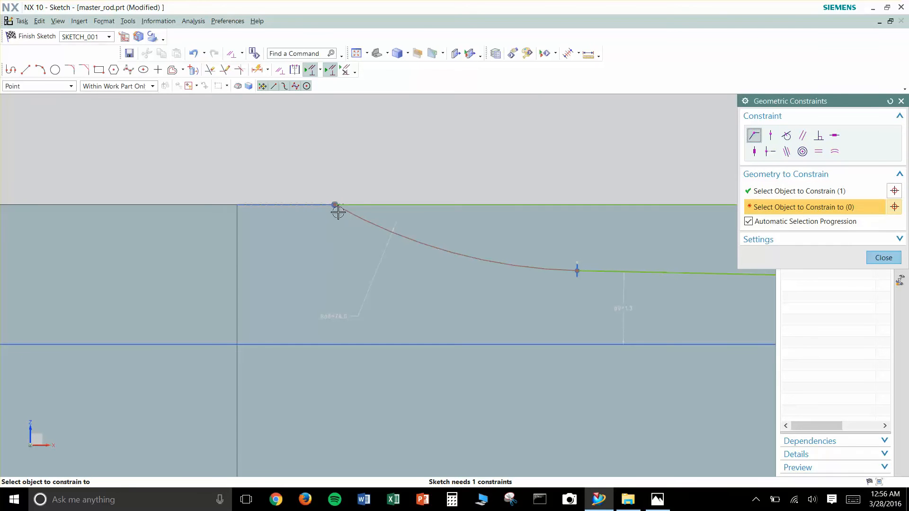
left_click(238, 204)
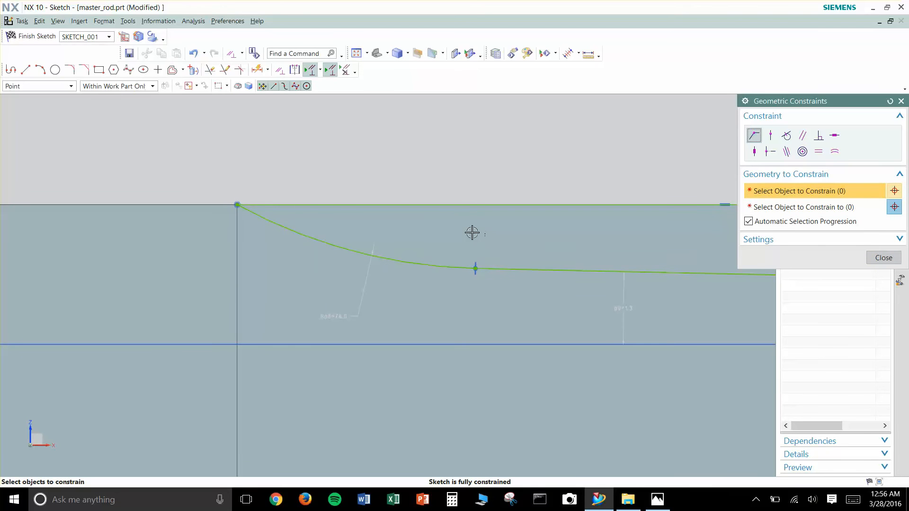
left_click(901, 100)
- Finish the sketch and extrude the profile with a symmetric value of 54 mm, subtracting it from the rod body
scroll(578, 181, "down", 4)
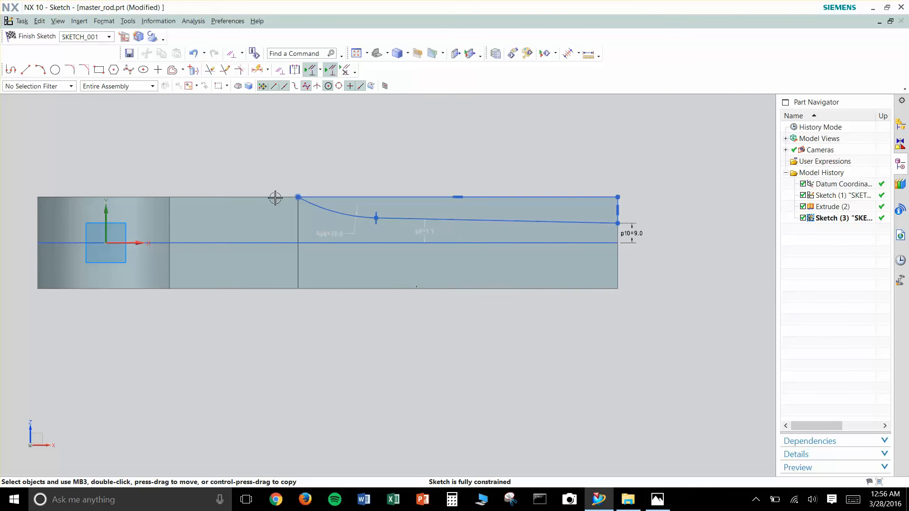
left_click(33, 36)
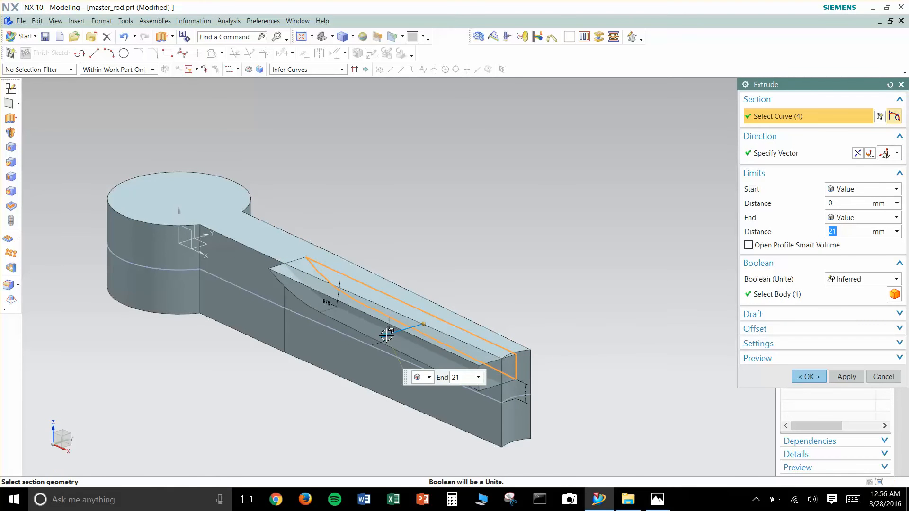
left_click_drag(373, 335, 364, 339)
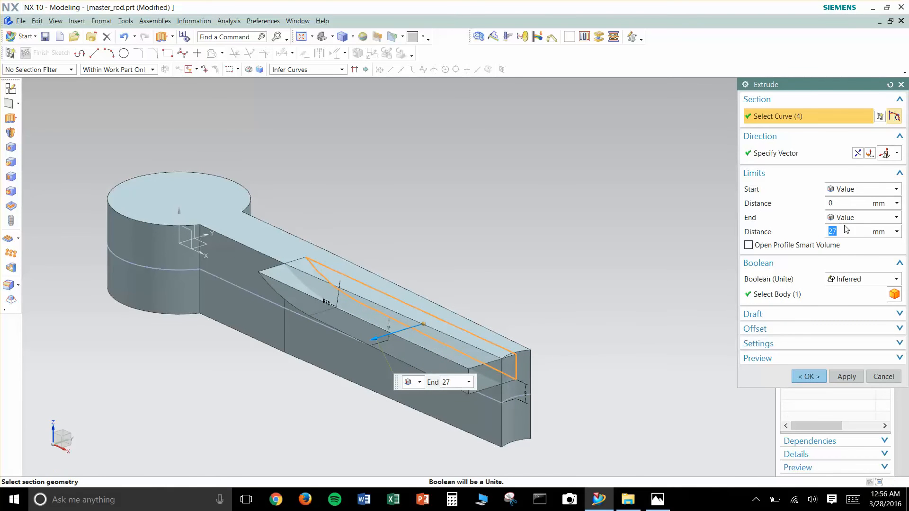
left_click(862, 217)
left_click(852, 238)
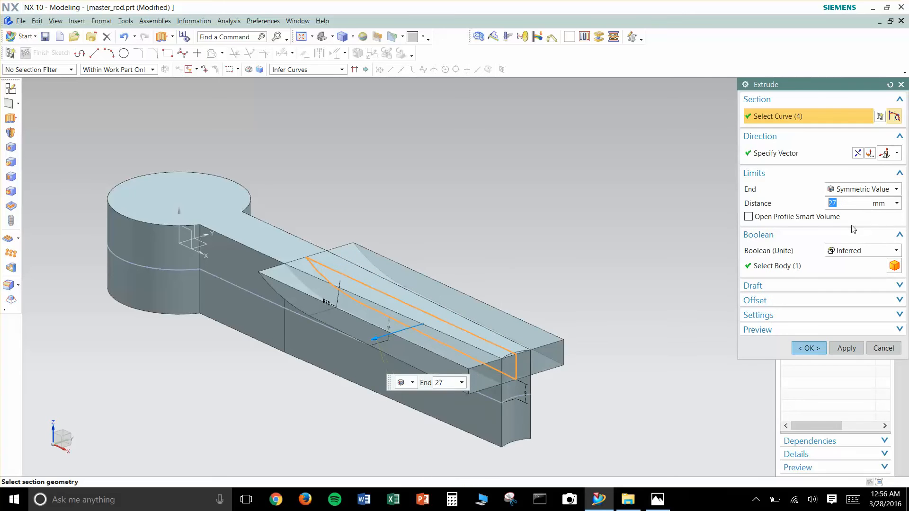
left_click_drag(373, 341, 377, 355)
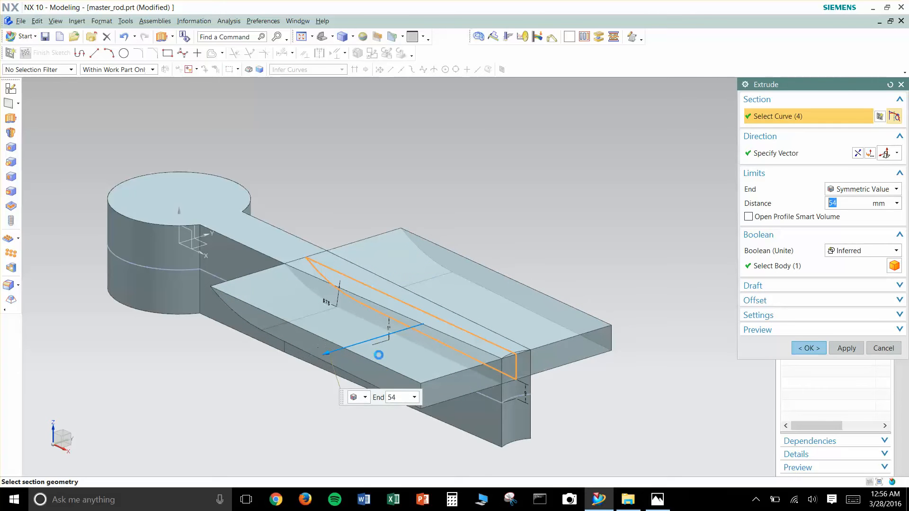
left_click(862, 251)
left_click(847, 286)
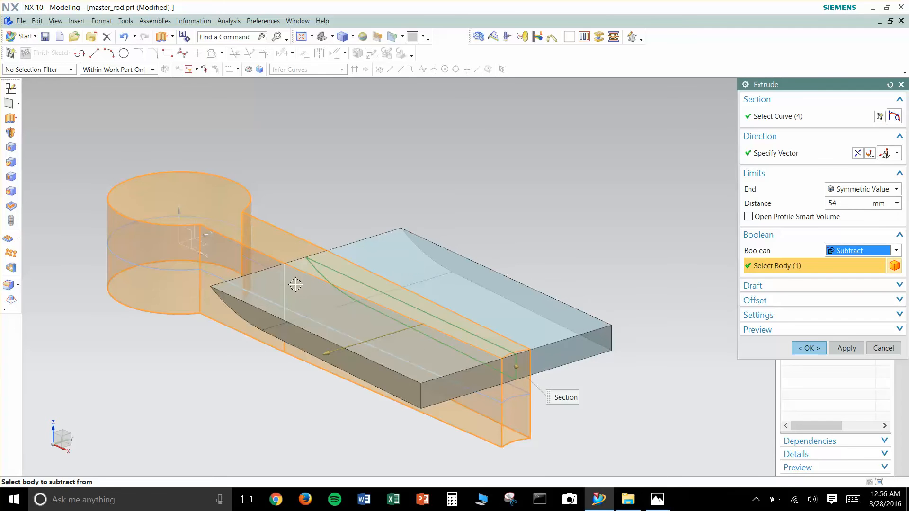
left_click(809, 348)
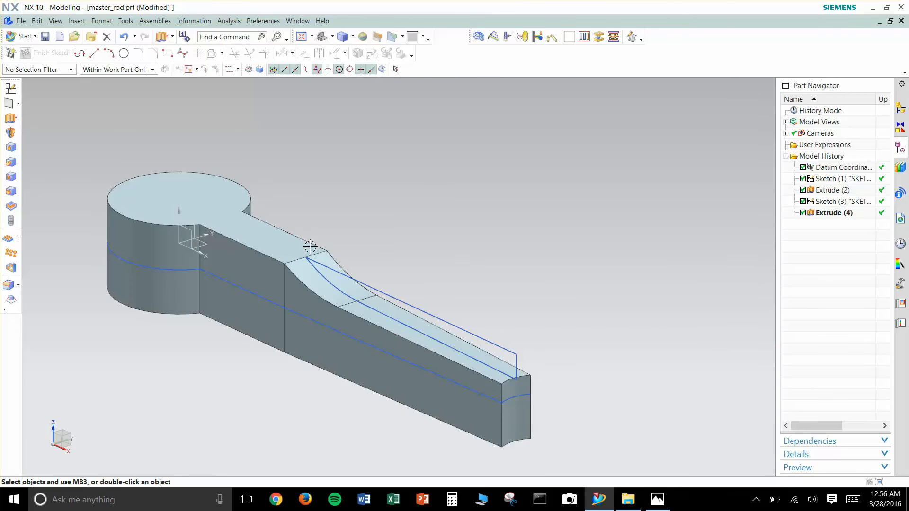
- Create a new sketch on the XY datum plane
middle_click_drag(415, 233, 469, 227, "shift")
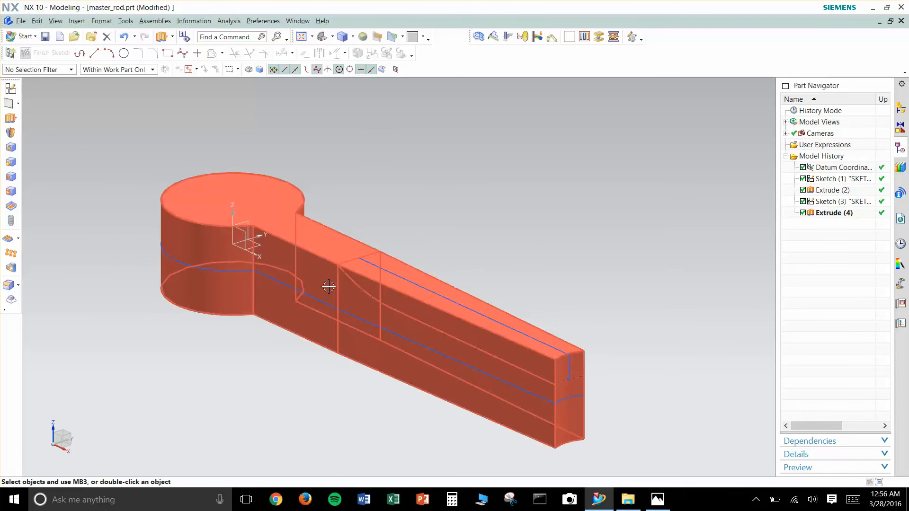
left_click(10, 89)
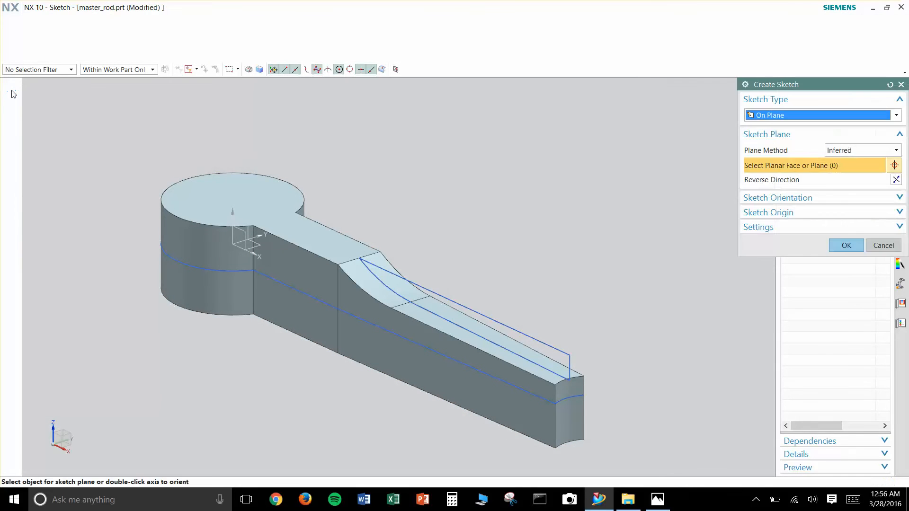
left_click(253, 254)
left_click(846, 262)
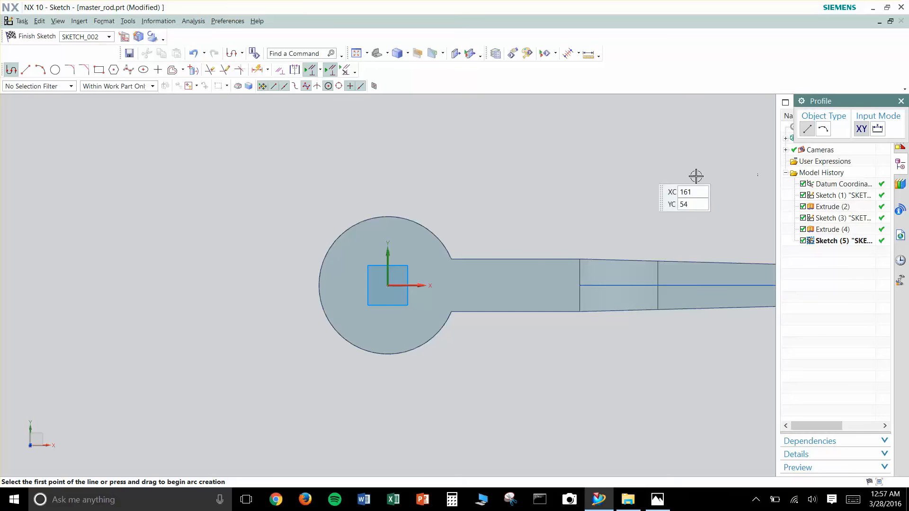
- Draw two pairs of concentric circles above the rod's large end, one on each side of the vertical axis
middle_click_drag(552, 216, 590, 251, "shift")
left_click(42, 71)
left_click(59, 72)
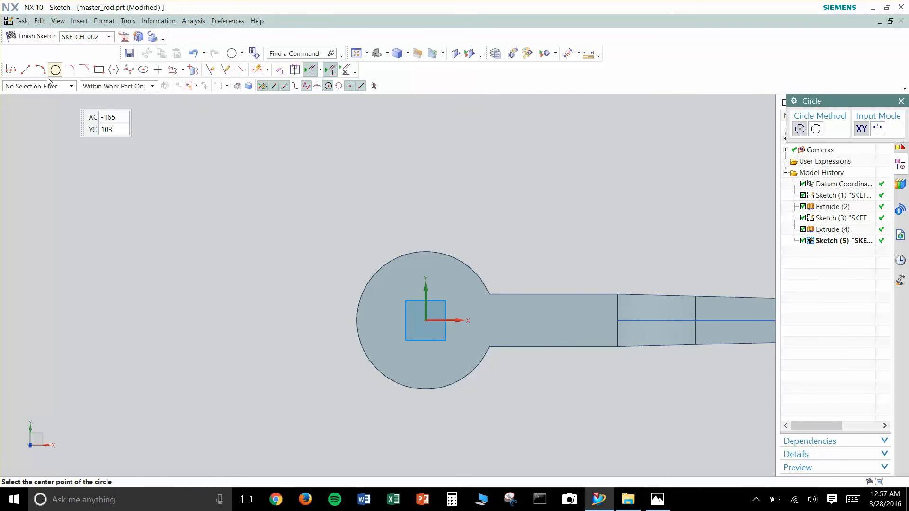
left_click(467, 211)
left_click(469, 210)
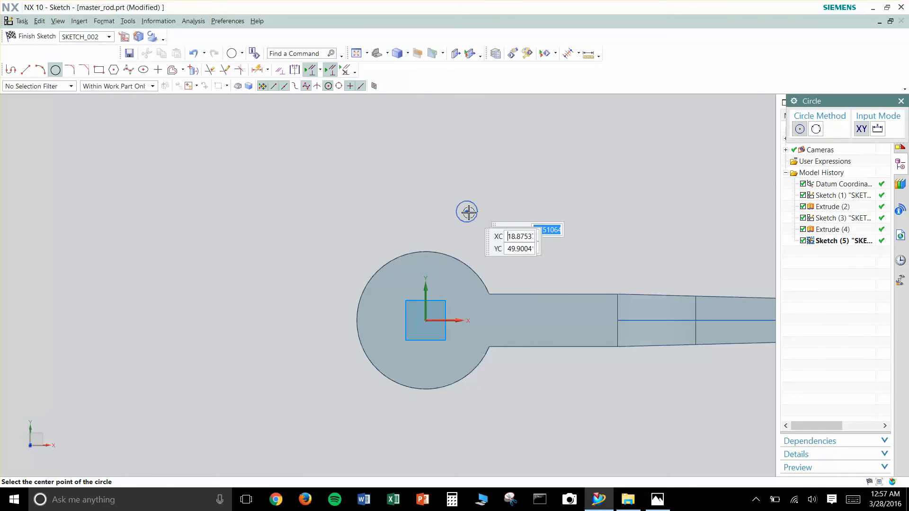
left_click(466, 211)
left_click(489, 203)
left_click(342, 232)
left_click(355, 230)
left_click(343, 233)
left_click(368, 226)
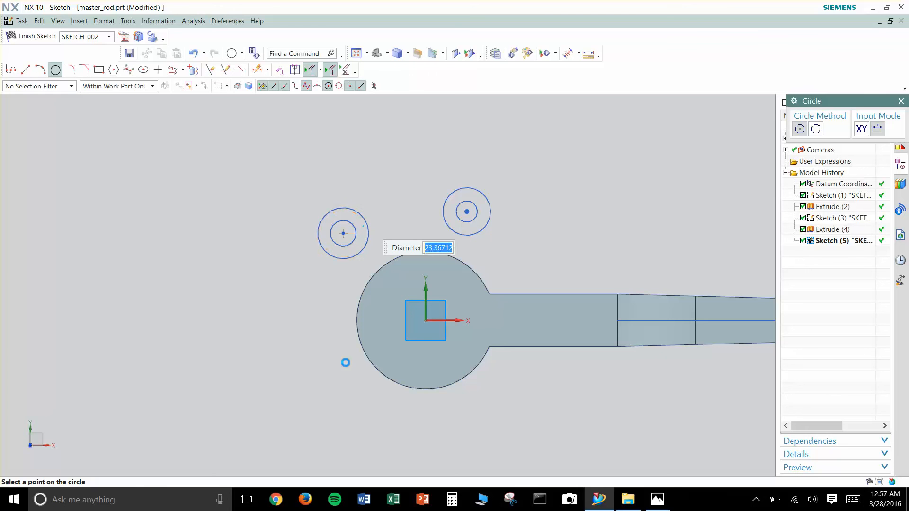
- Draw two more pairs of concentric circles below the large end, centring the left pair vertically beneath the upper-left pair
left_click(344, 388)
left_click(350, 384)
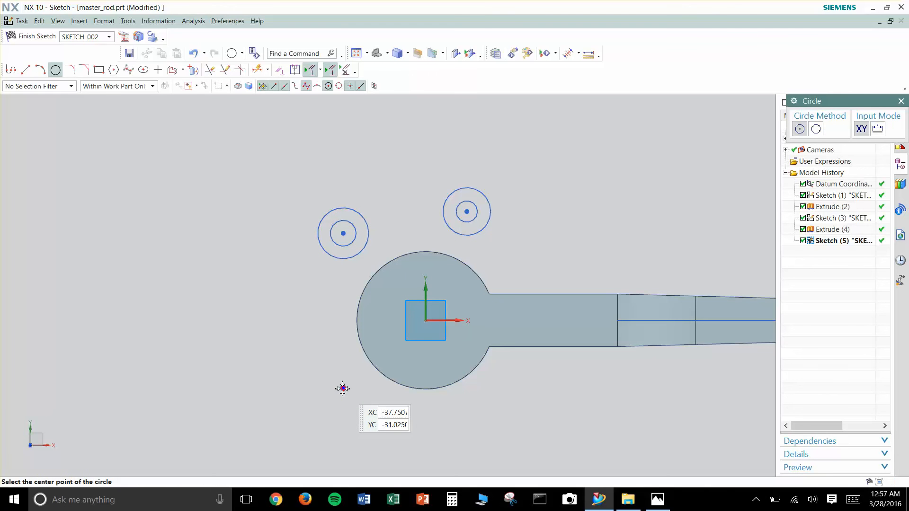
left_click(343, 389)
left_click(357, 389)
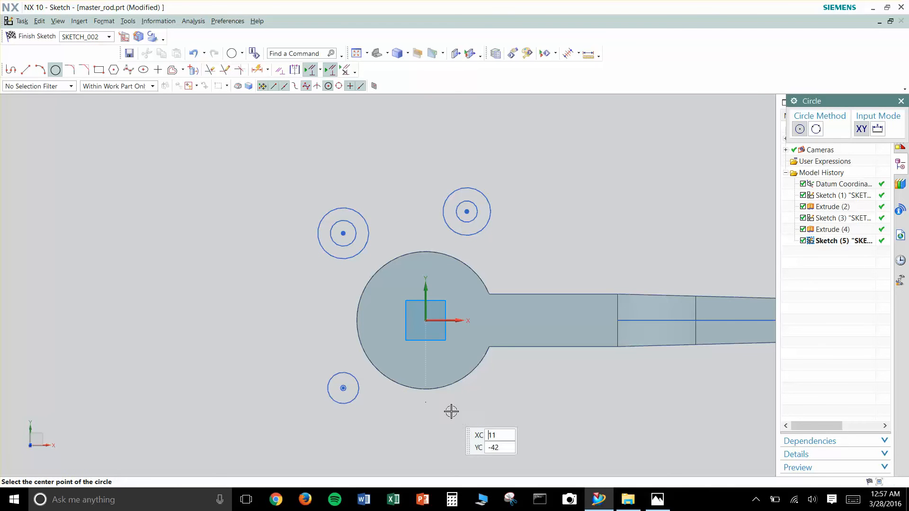
left_click(471, 408)
left_click(488, 407)
left_click(471, 408)
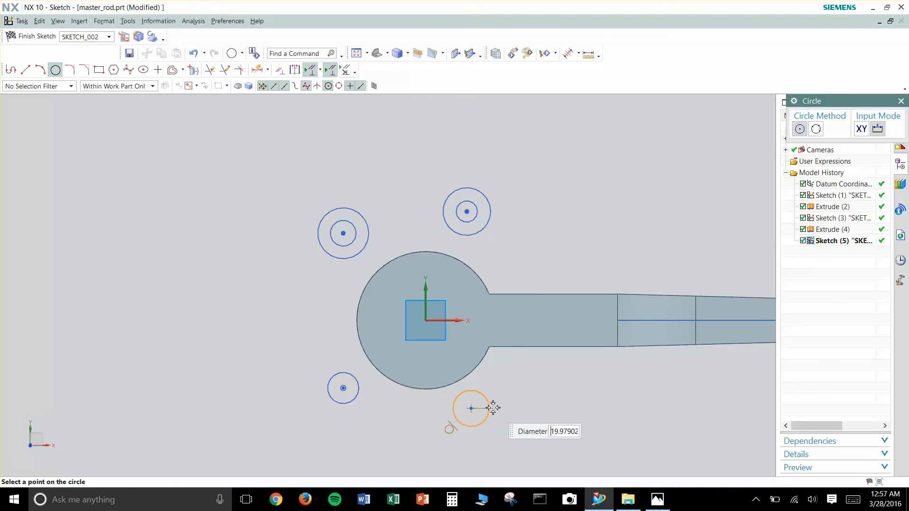
scroll(496, 403, "up", 3)
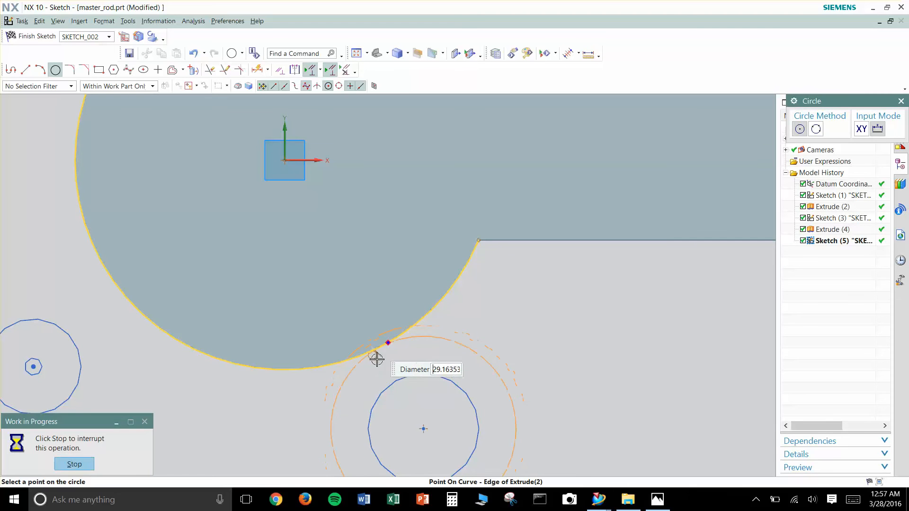
left_click(531, 379)
scroll(529, 377, "down", 2)
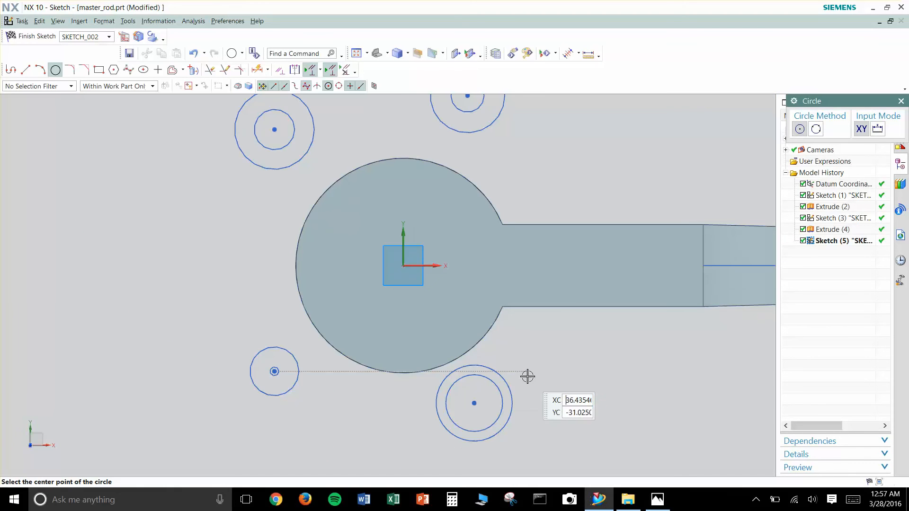
key("Escape")
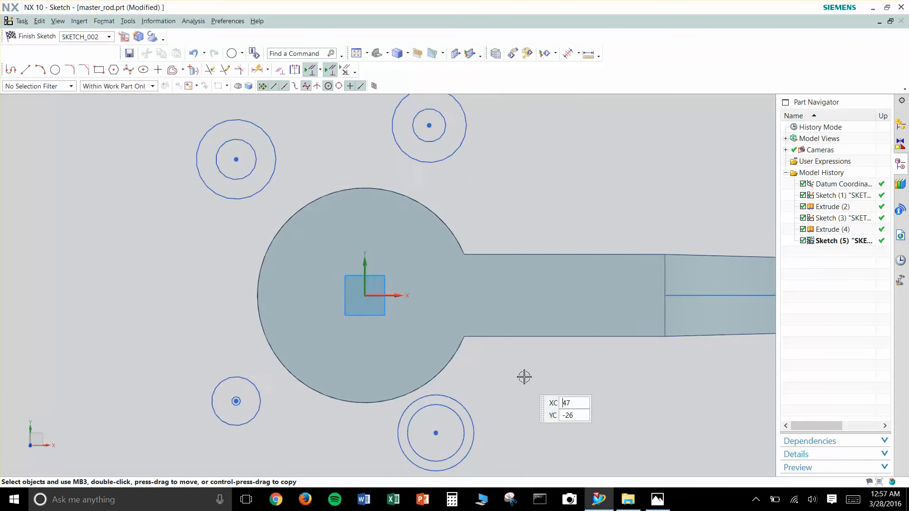
- Apply Equal Radius constraints to make the outer circles of all four pairs the same size
scroll(521, 390, "down", 3)
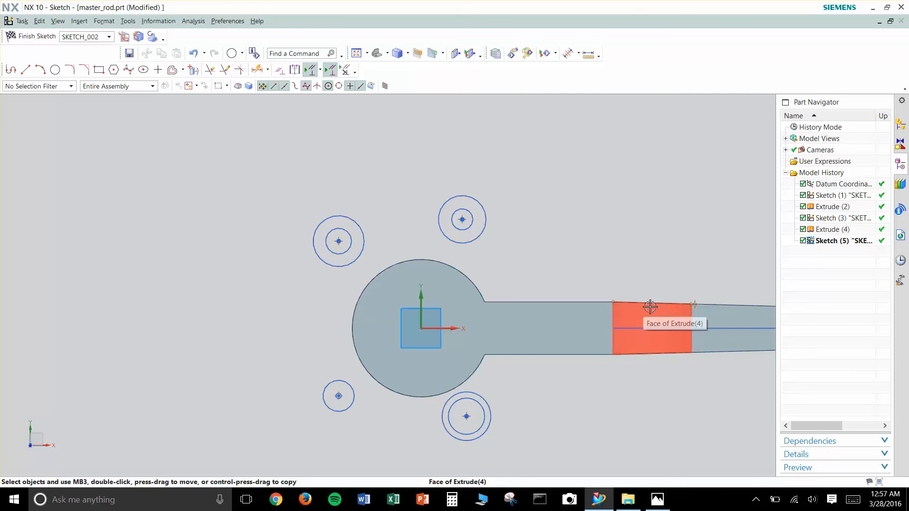
key("c")
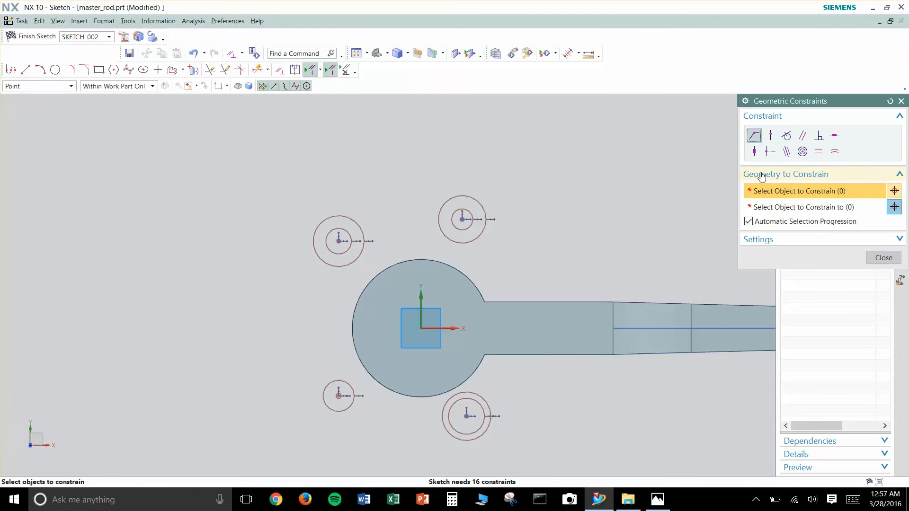
left_click(834, 152)
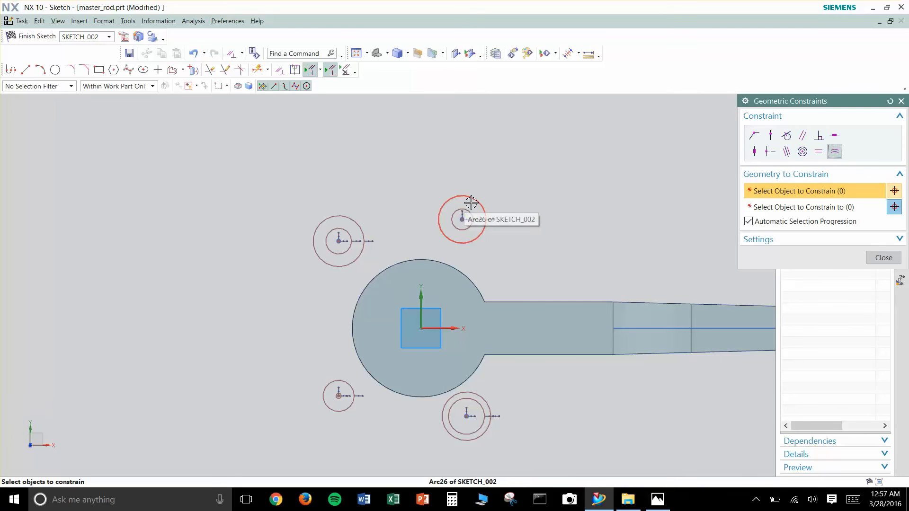
left_click(435, 214)
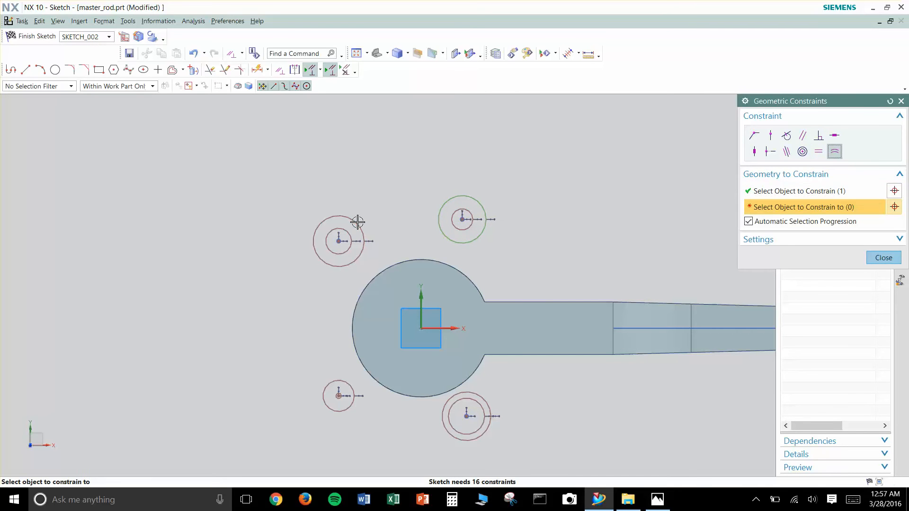
left_click(363, 235)
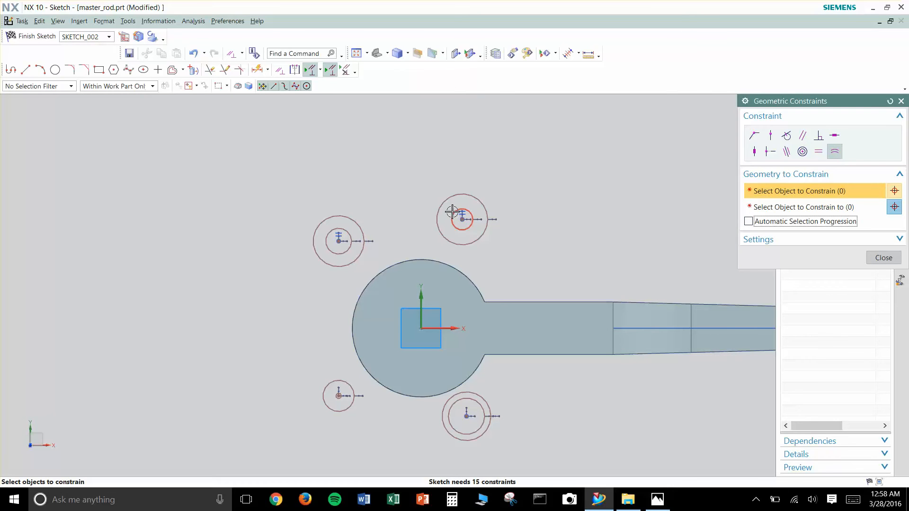
left_click(361, 224)
left_click(805, 207)
left_click(348, 385)
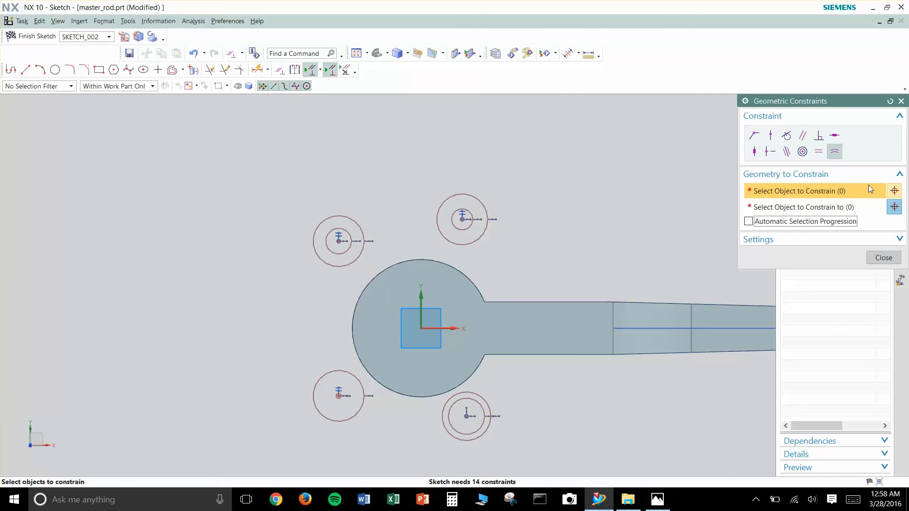
left_click(796, 240)
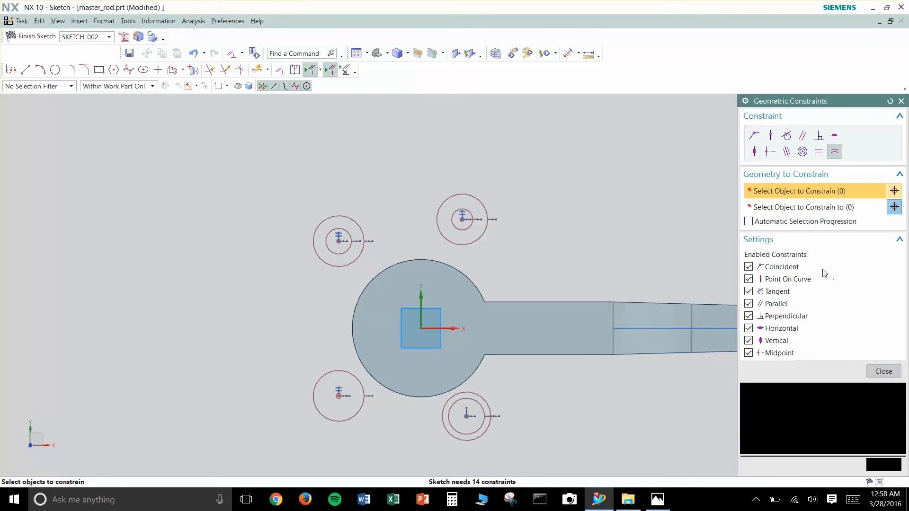
left_click(362, 386)
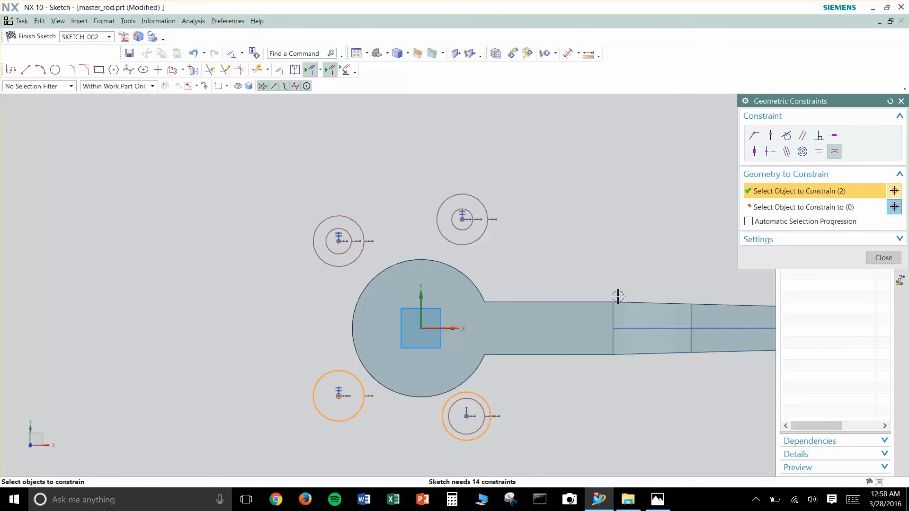
left_click(813, 208)
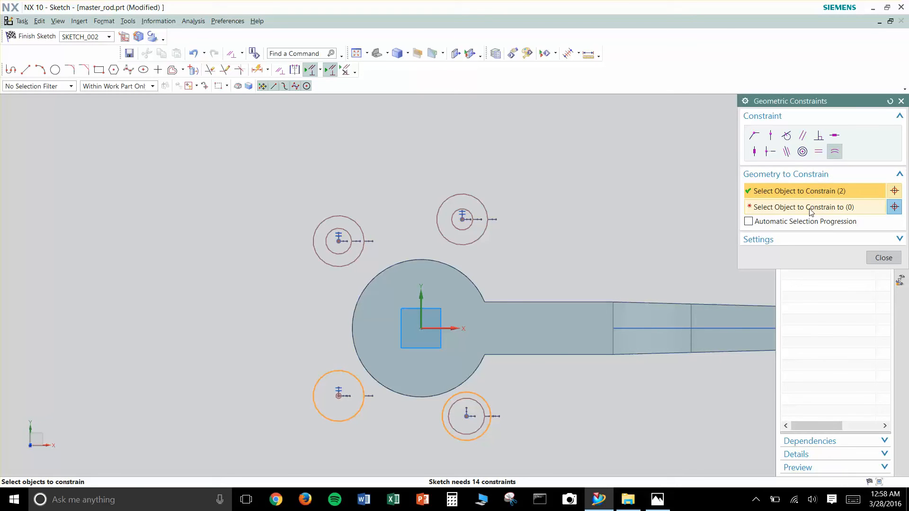
left_click(318, 261)
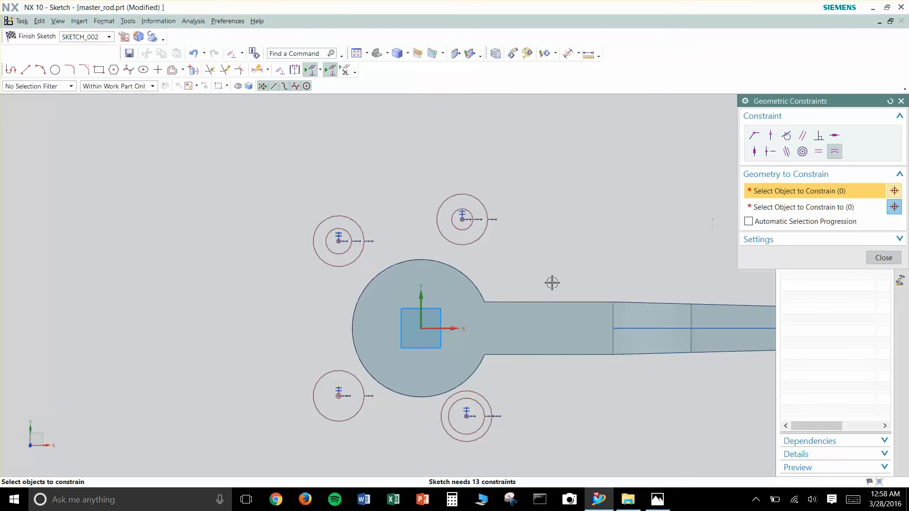
- Make the inner circles of all four pairs equal in radius and close the geometric constraints
left_click(763, 223)
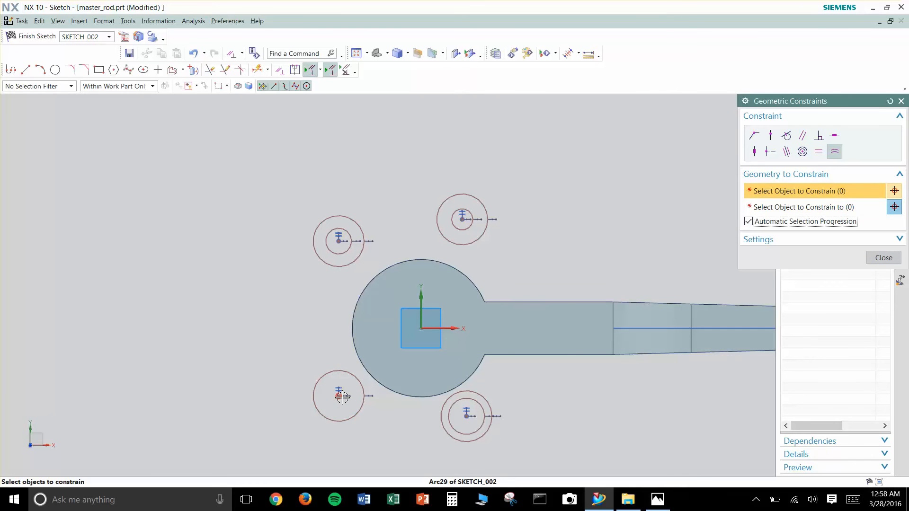
left_click(339, 396)
left_click(467, 415)
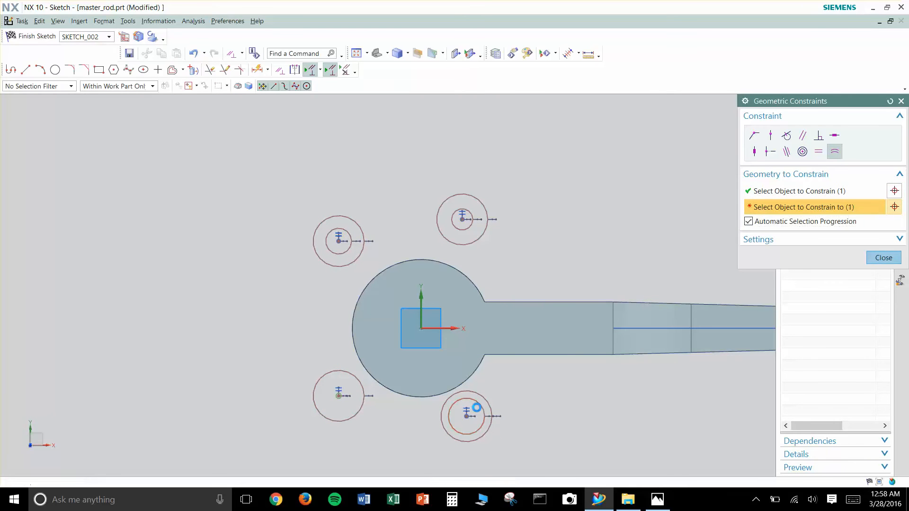
left_click(340, 396)
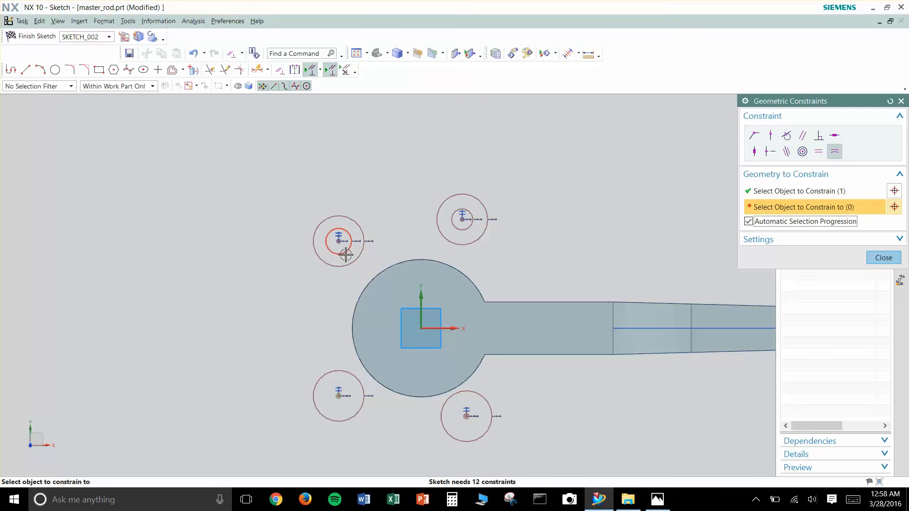
left_click(346, 255)
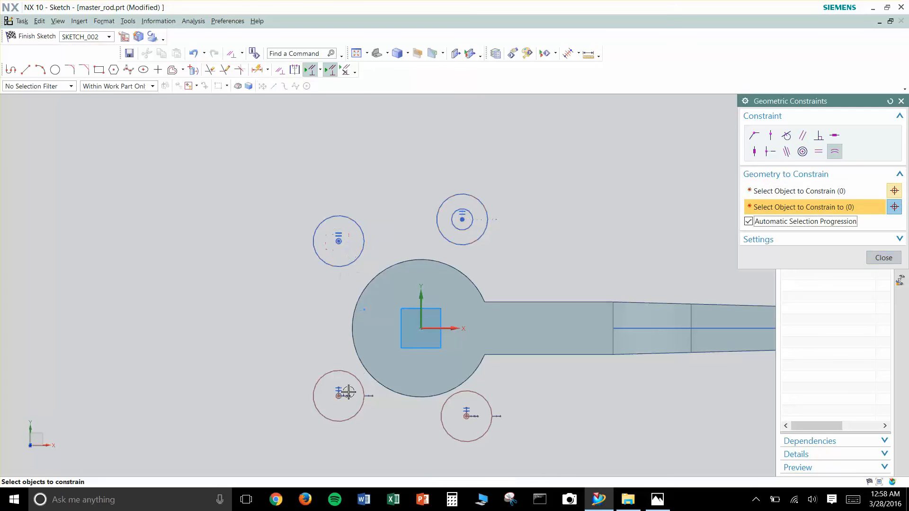
left_click(341, 244)
left_click(456, 228)
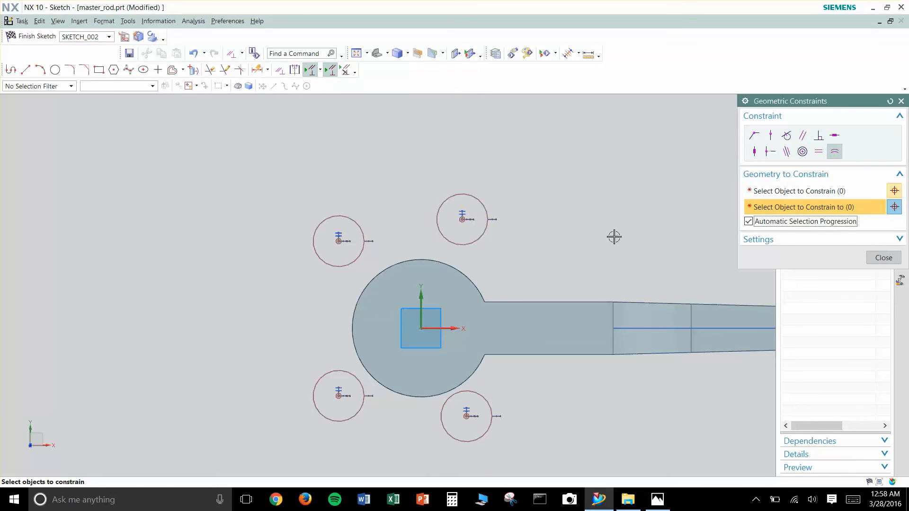
key("Escape")
- Enlarge the four equal inner circles by resizing the one in the upper-right pair
scroll(443, 223, "up", 6)
scroll(546, 199, "up", 2)
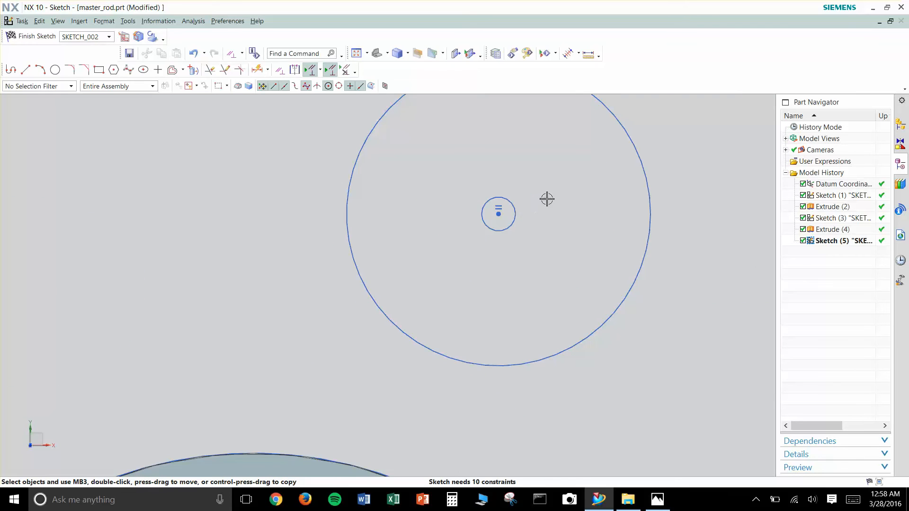
scroll(595, 203, "down", 5)
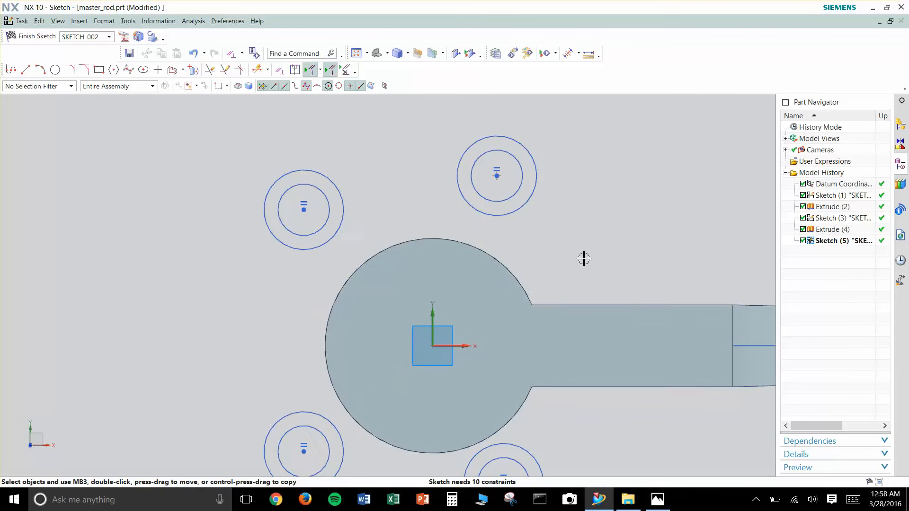
scroll(583, 258, "down", 1)
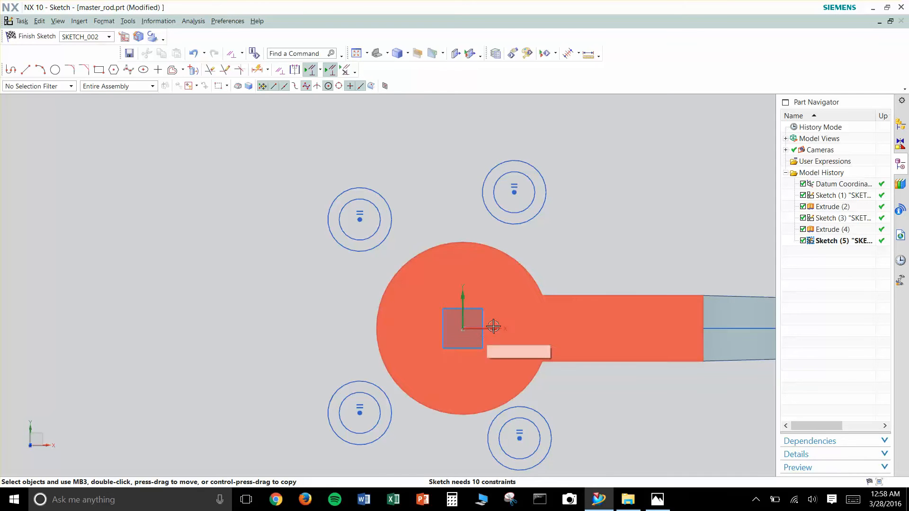
left_click(514, 193)
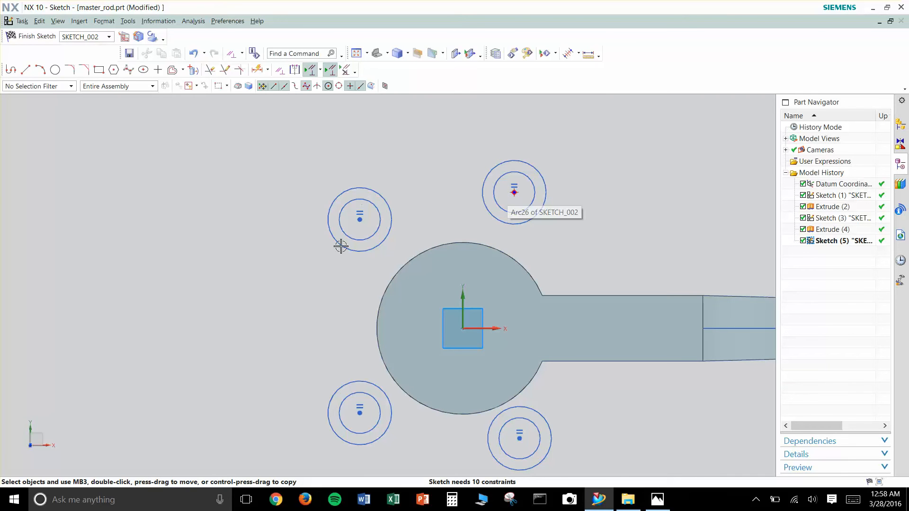
scroll(616, 462, "down", 2)
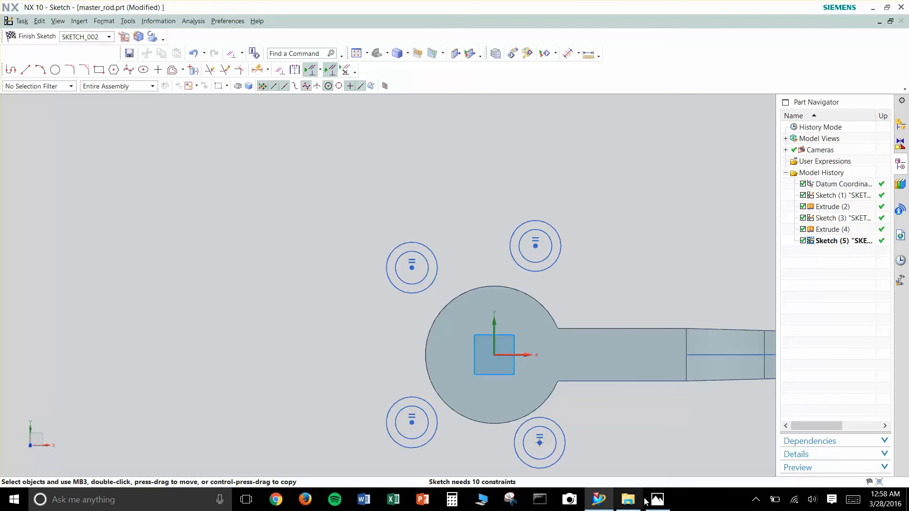
- Switch to the Photos app, examine the Sk5.JPG reference sketch and place it in a smaller window over the model
mouse_move(657, 502)
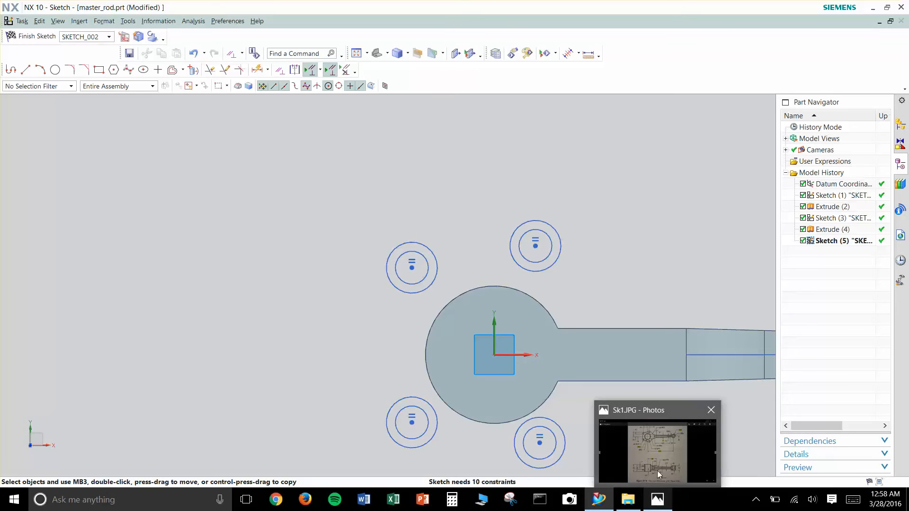
mouse_move(657, 469)
left_click(655, 478)
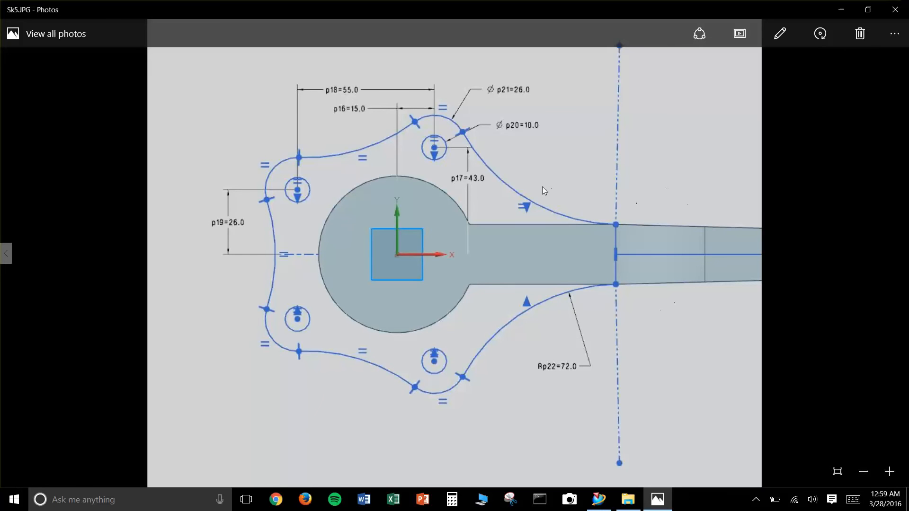
left_click_drag(661, 4, 548, 102)
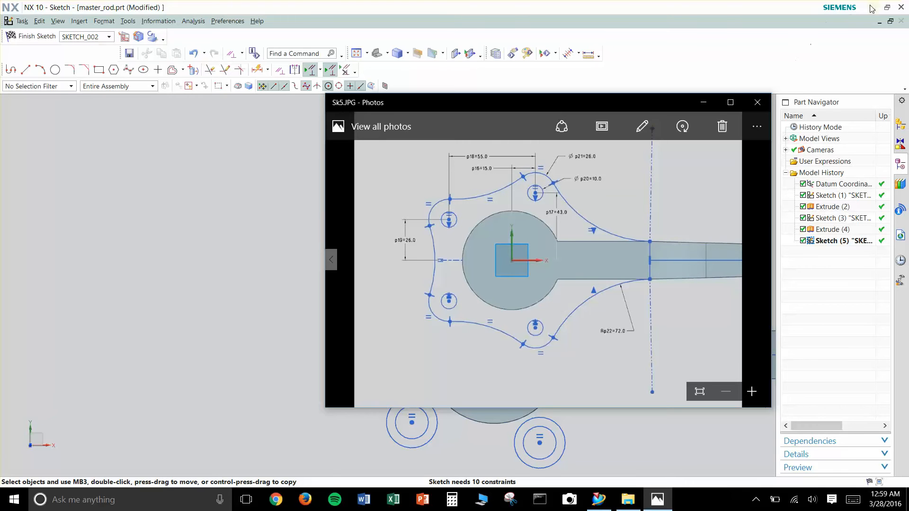
- Return to the NX sketch and dimension the upper-right circle pair's centre 43 vertically from the X axis
left_click(703, 102)
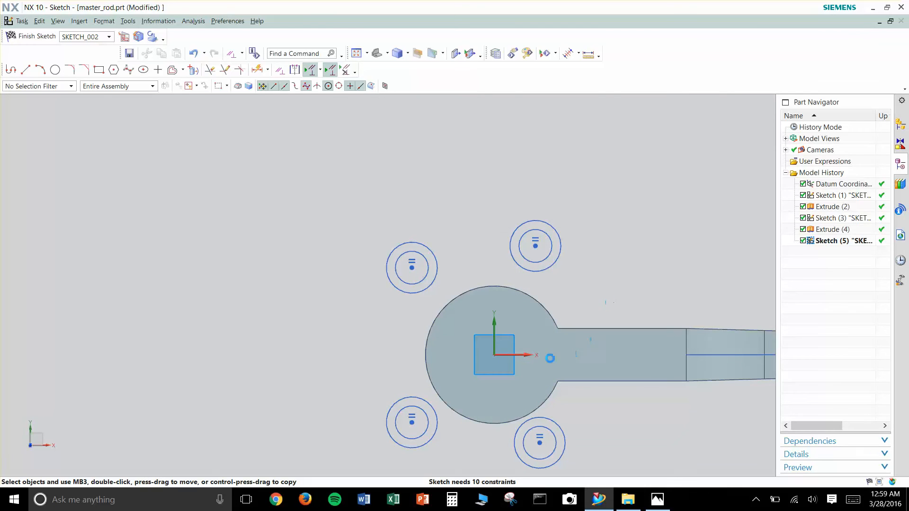
key("d")
left_click(535, 245)
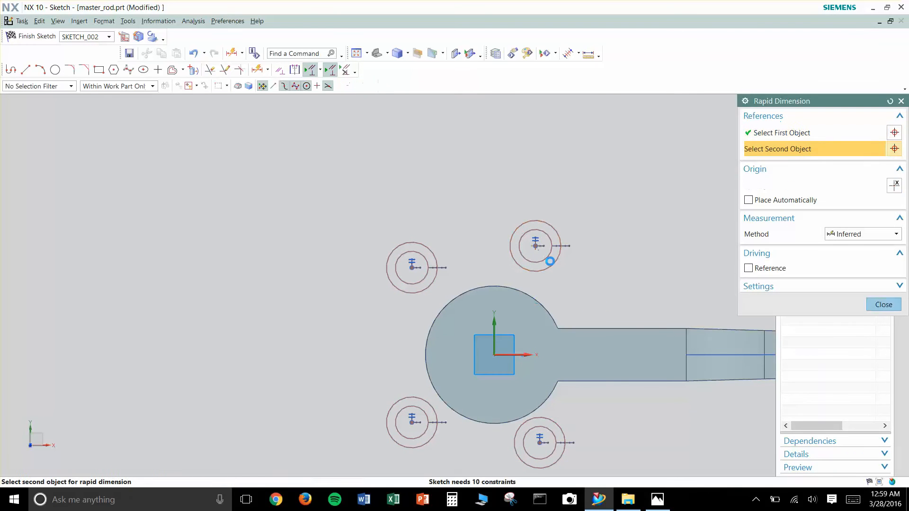
left_click(574, 303)
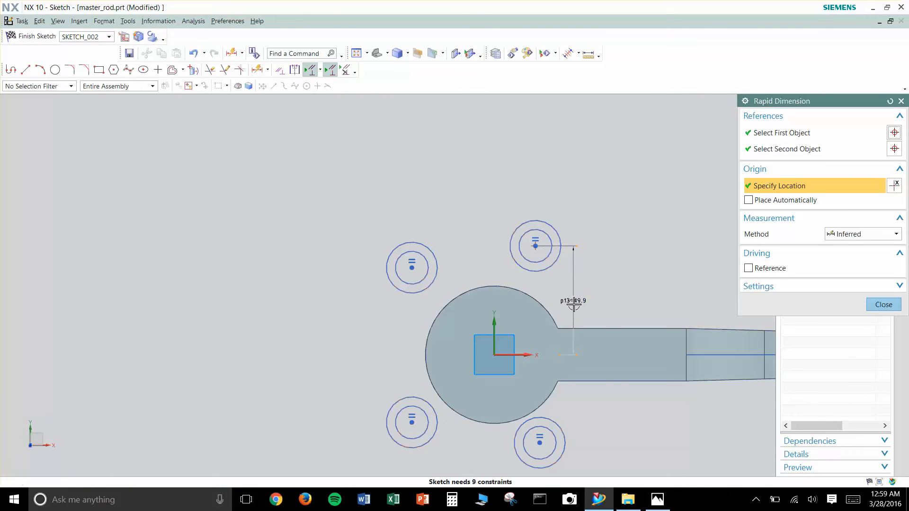
left_click(573, 305)
type("43")
key("Return")
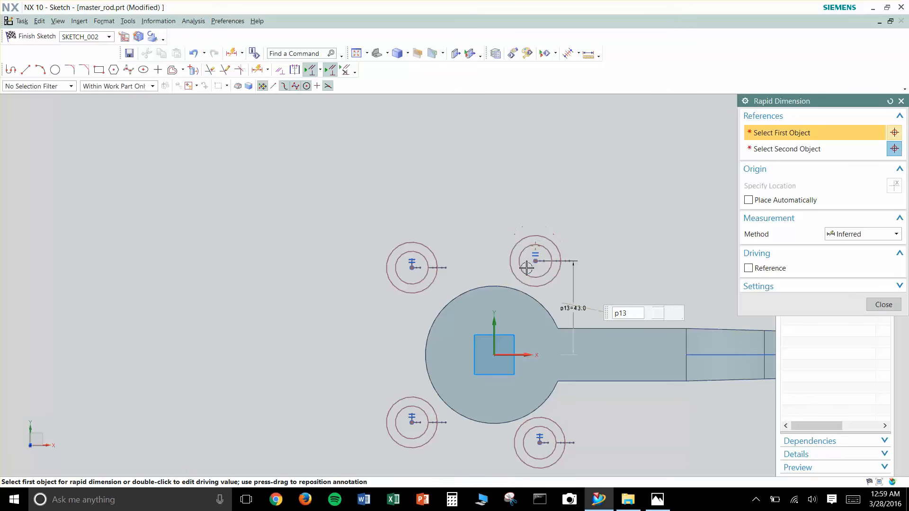
left_click(535, 262)
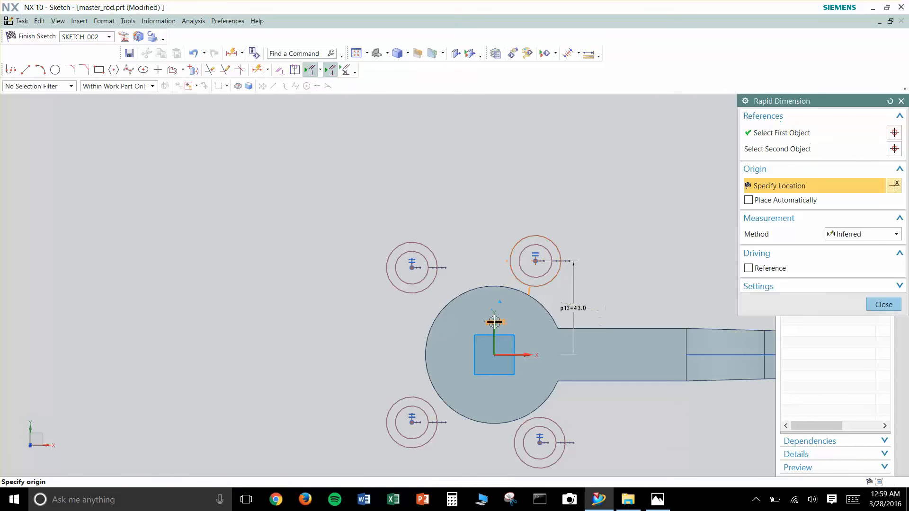
key("Escape")
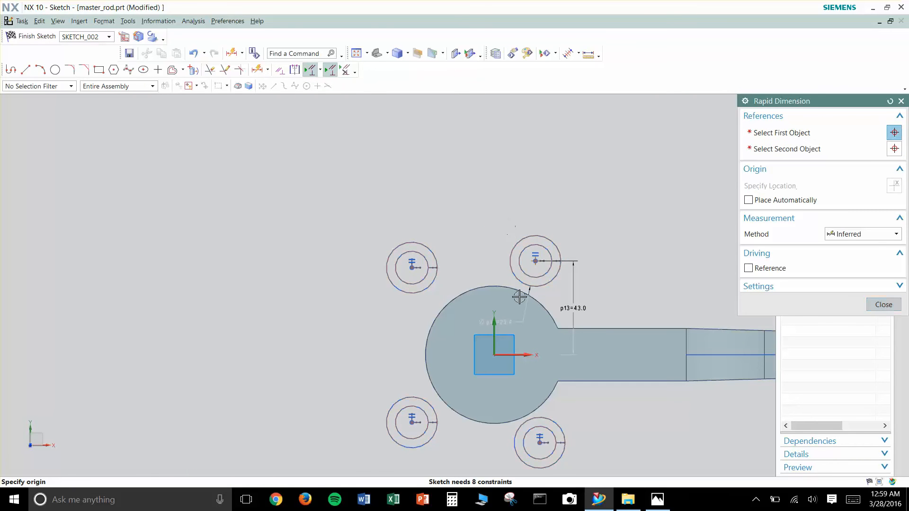
key("Escape")
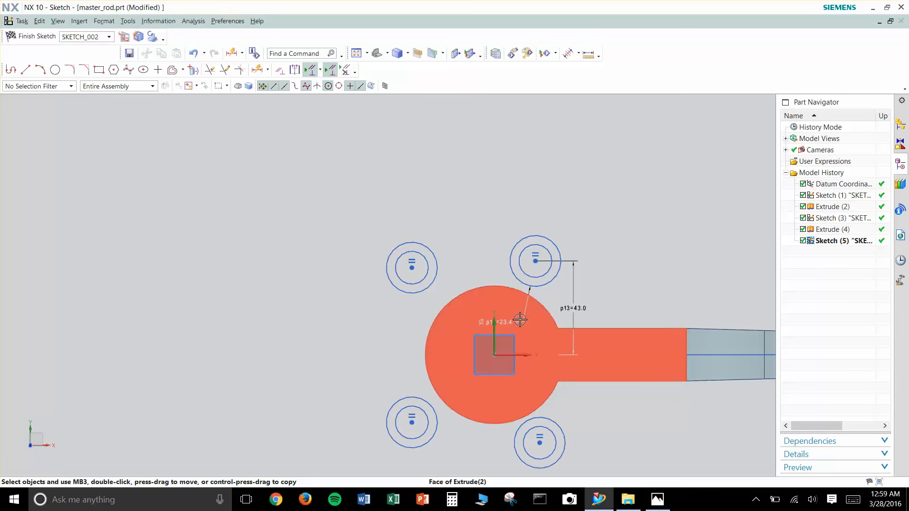
left_click(529, 293)
key("Delete")
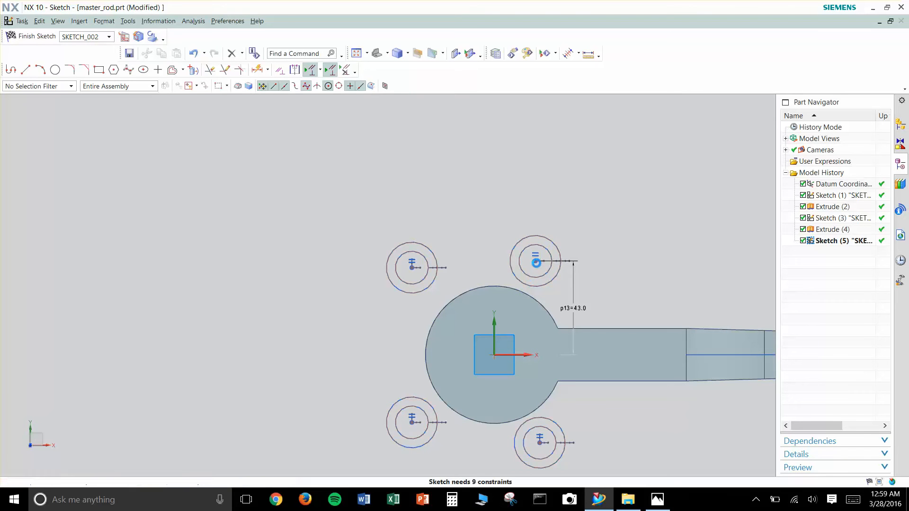
- Dimension the upper-right circle pair's centre 15 horizontally from the Y axis
key("d")
left_click(535, 261)
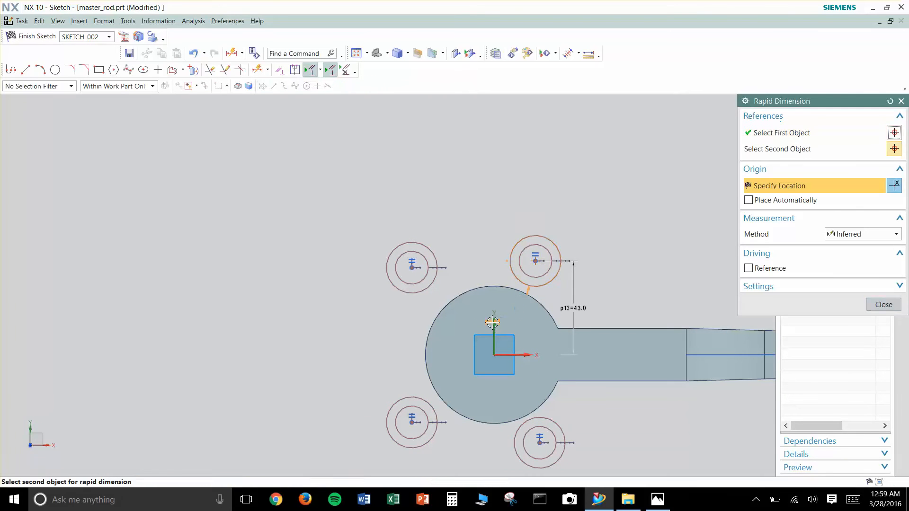
left_click(493, 320)
left_click(512, 211)
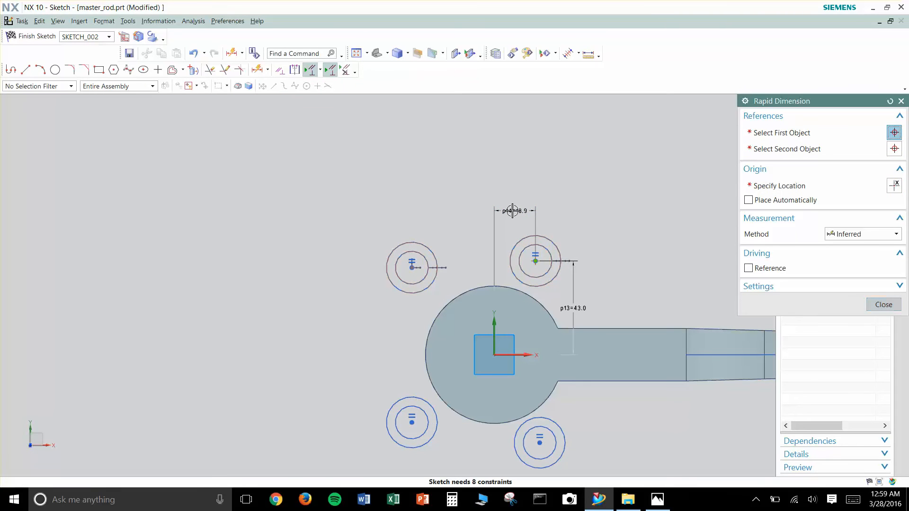
type("d")
key("Return")
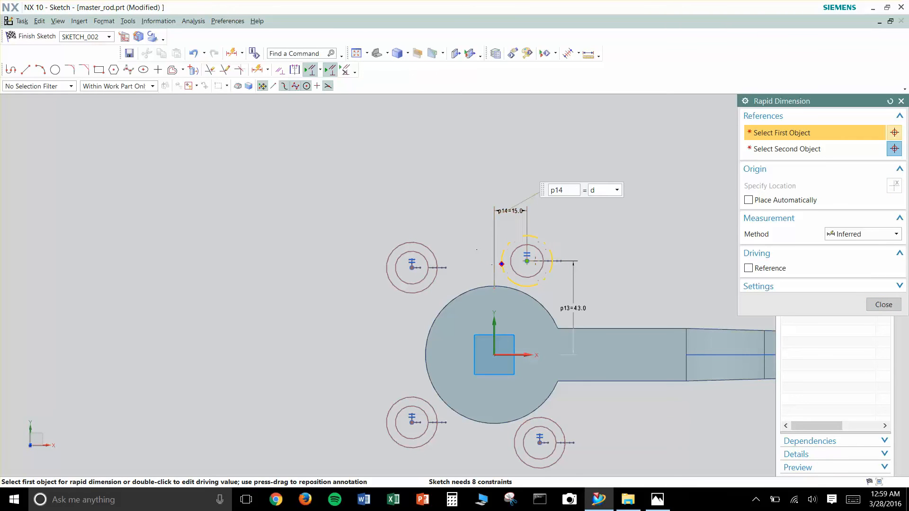
key("Escape")
key("Escape")
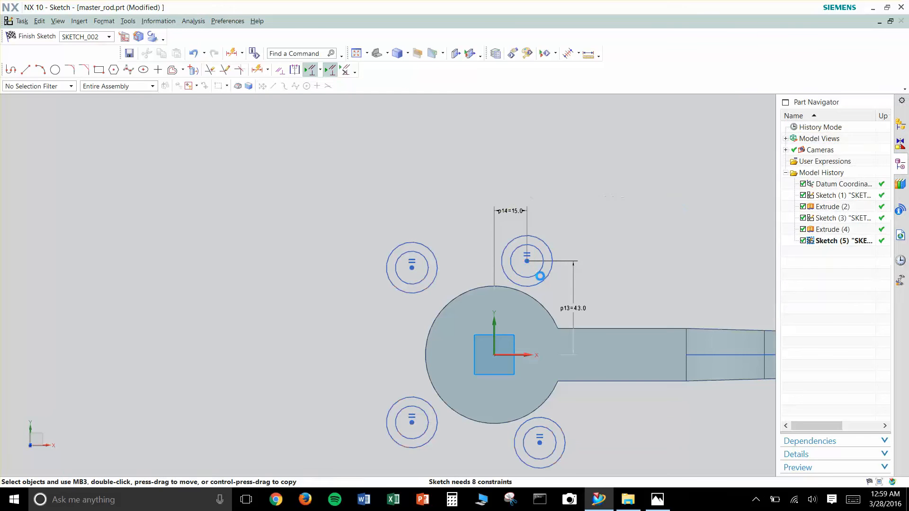
- Dimension the horizontal distance between the centres of the two upper circle pairs as 55
key("d")
left_click(527, 262)
left_click(411, 266)
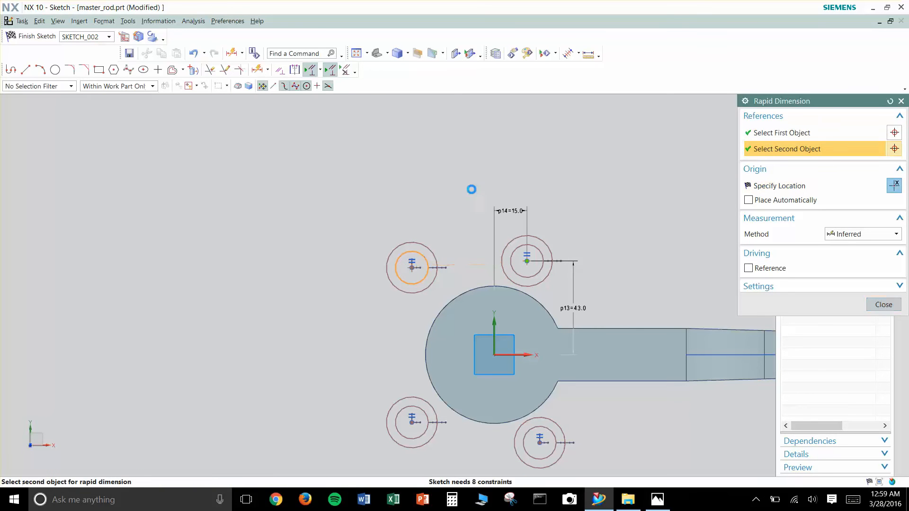
left_click(482, 179)
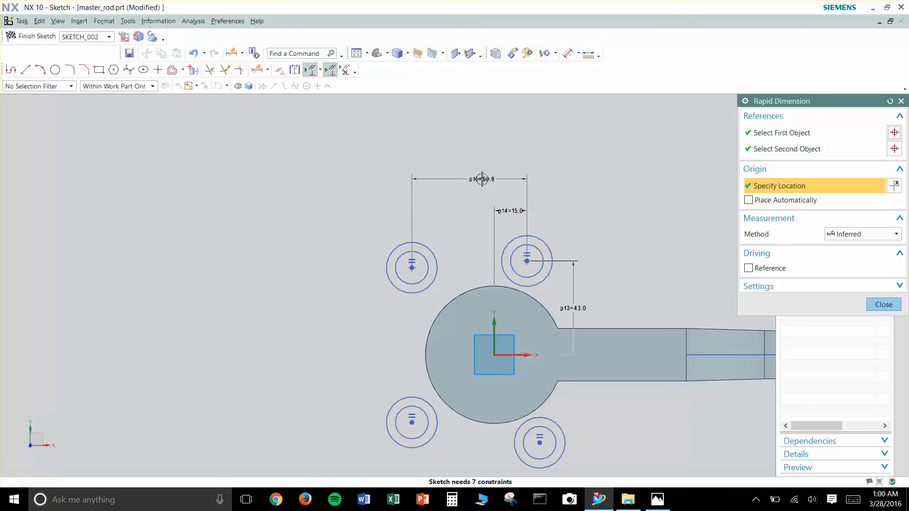
type("55")
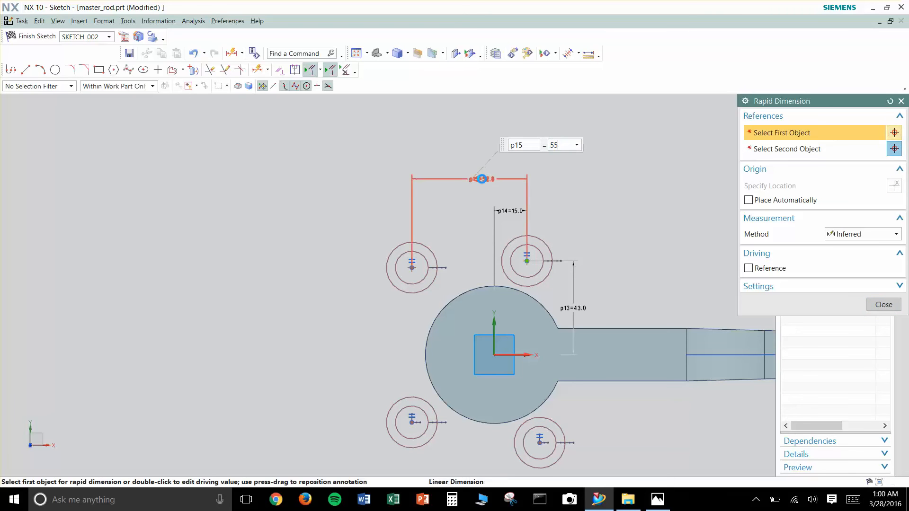
key("Return")
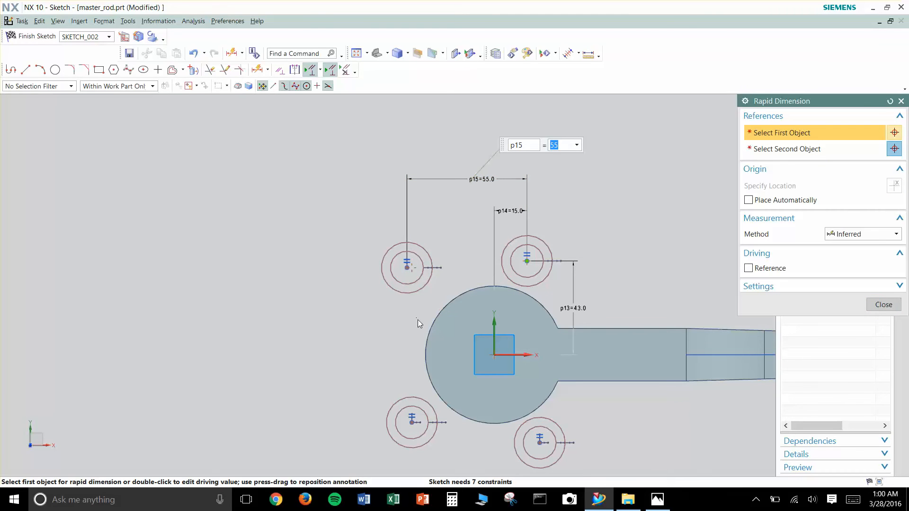
type("dd")
left_click(408, 267)
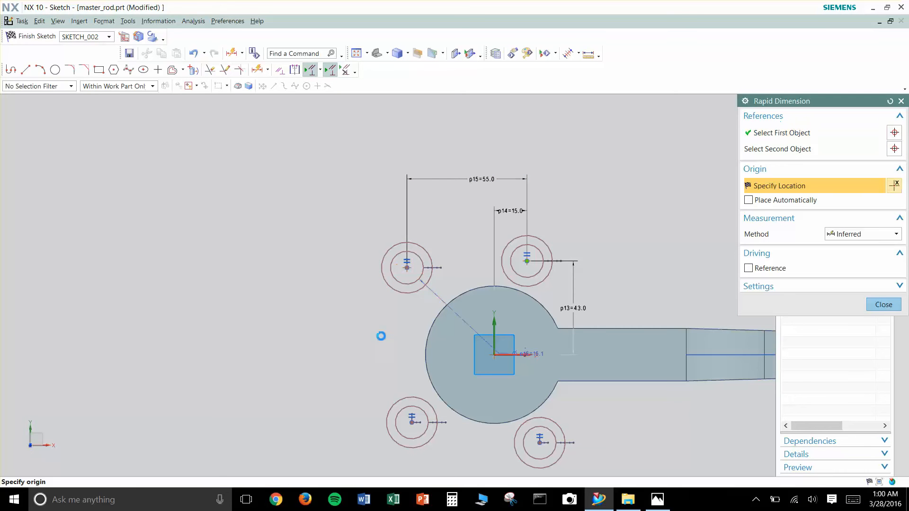
key("Return")
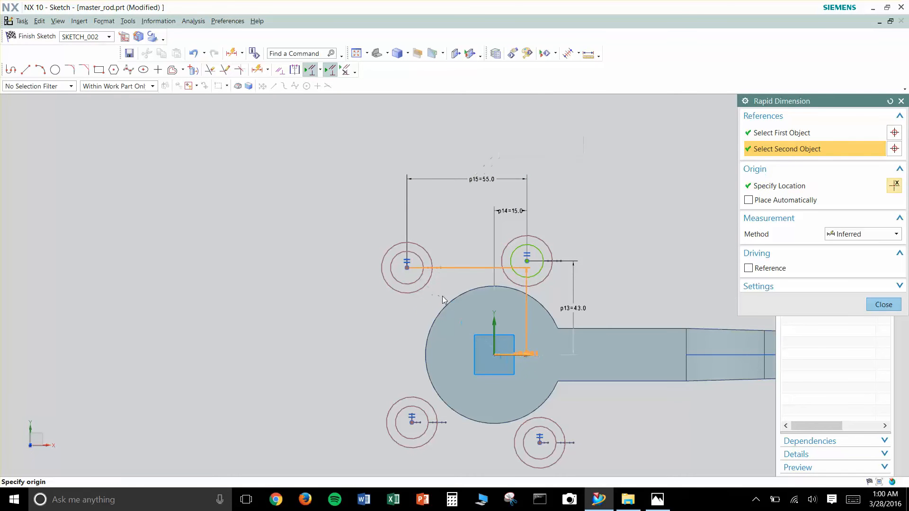
key("Escape")
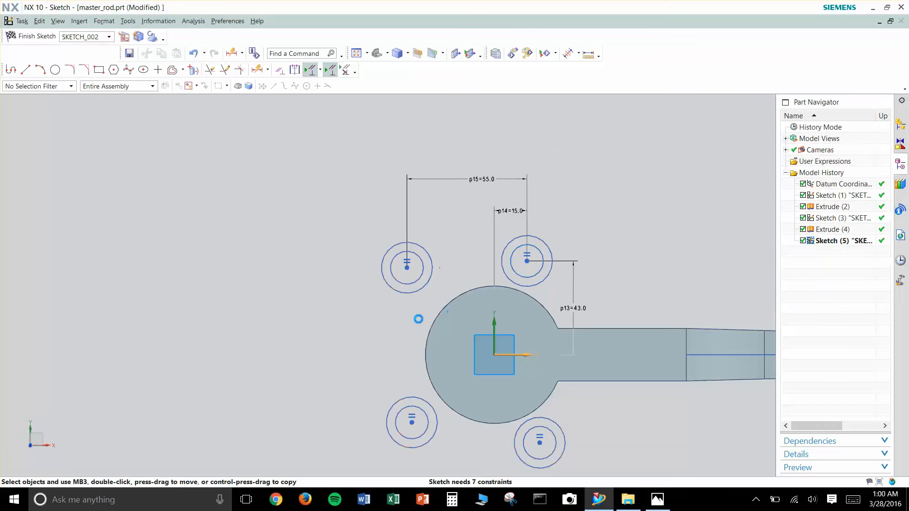
- Dimension the upper-left circle pair's centre 26 vertically from the X axis
scroll(415, 321, "up", 2)
middle_click_drag(415, 321, 333, 286, "shift")
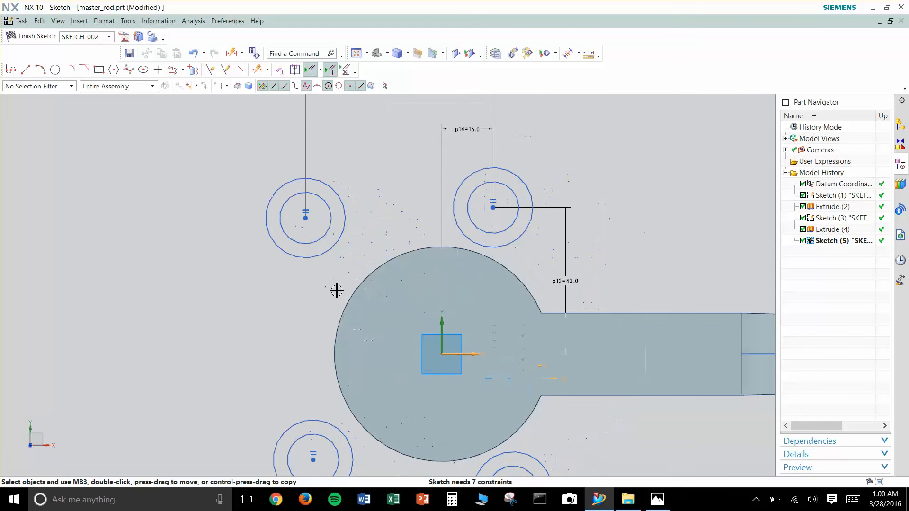
key("d")
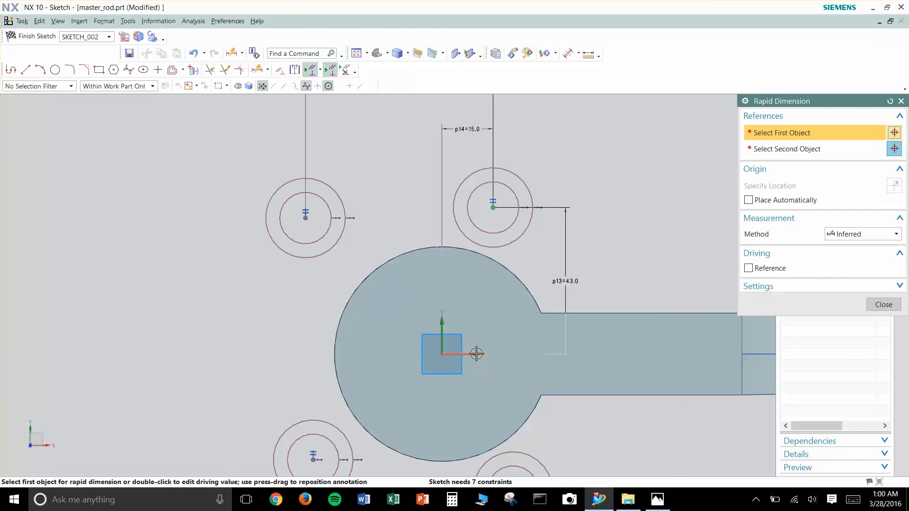
left_click(307, 218)
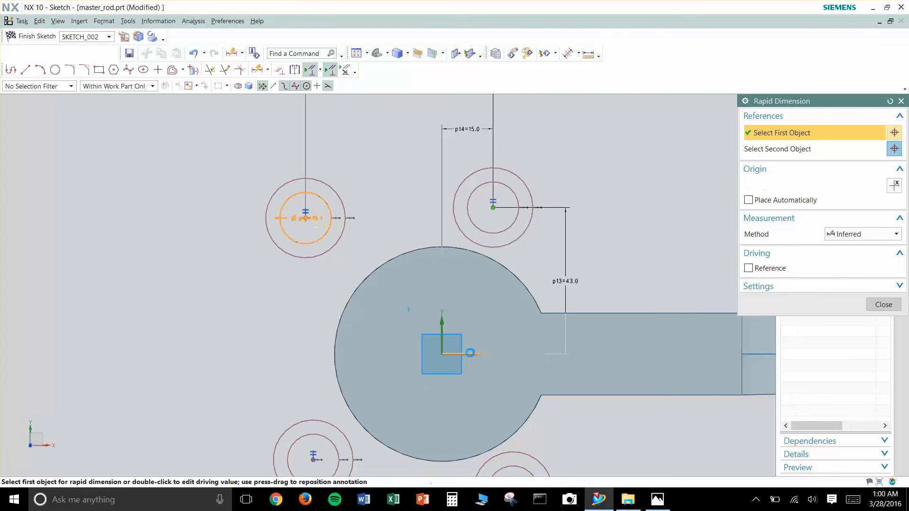
left_click(474, 353)
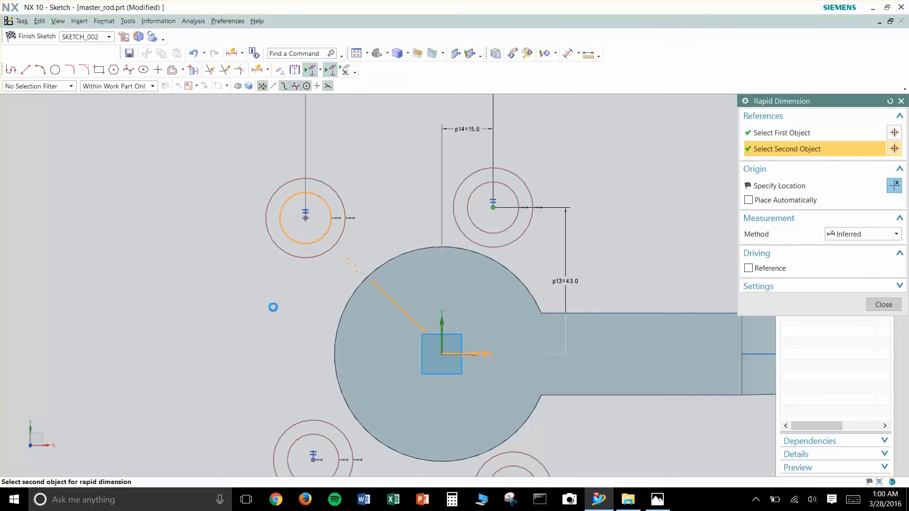
left_click(245, 295)
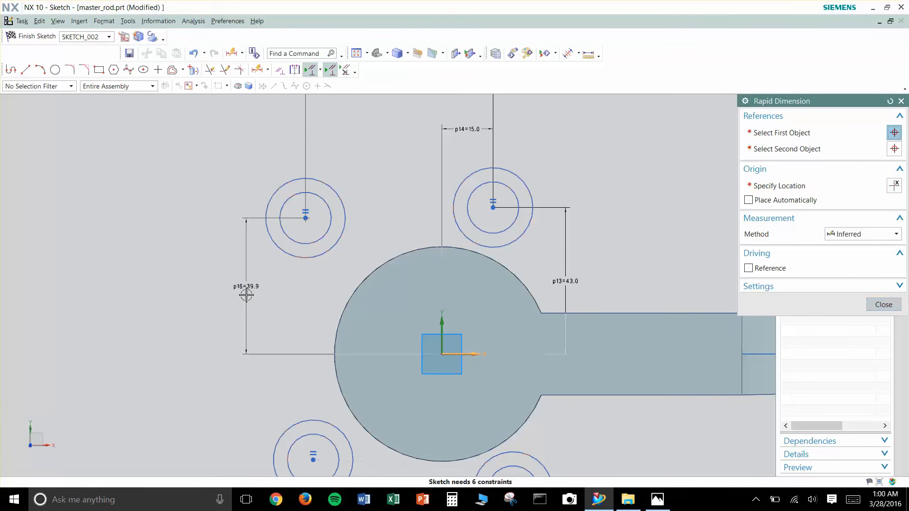
type("26")
key("Return")
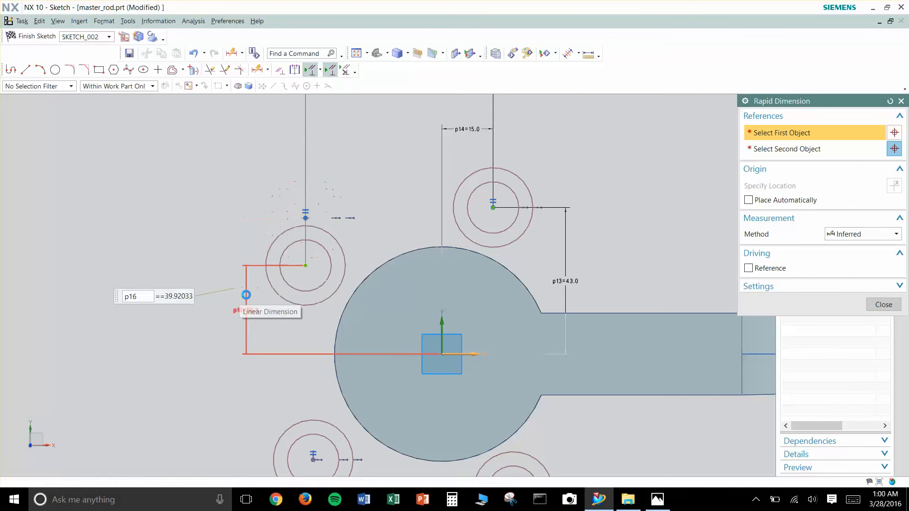
key("Escape")
- Make the centres of the upper-left and lower-left circle pairs symmetric about the X axis
scroll(223, 340, "down", 1)
middle_click_drag(221, 343, 221, 305, "shift")
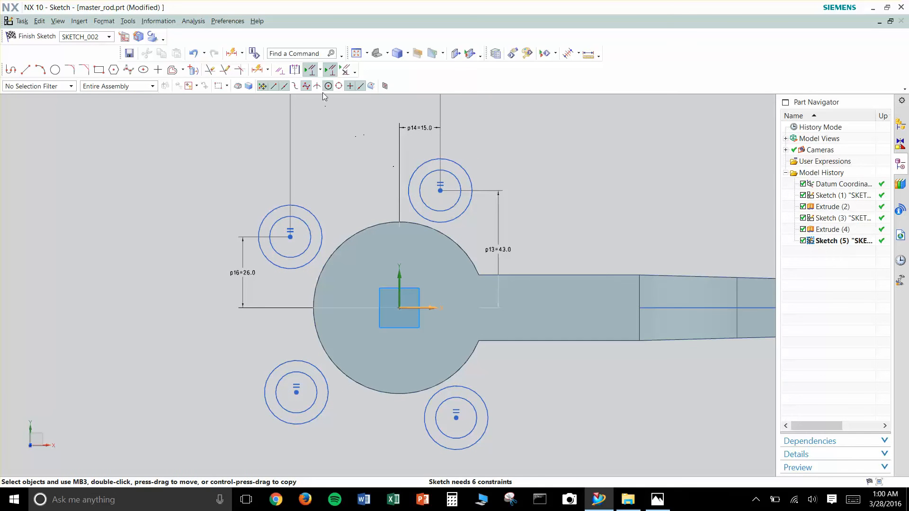
left_click(295, 71)
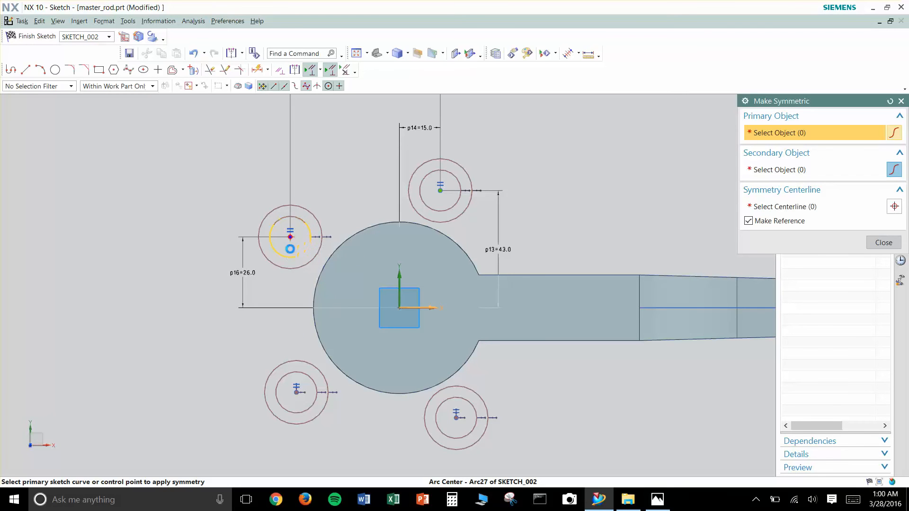
left_click(290, 236)
left_click(356, 321)
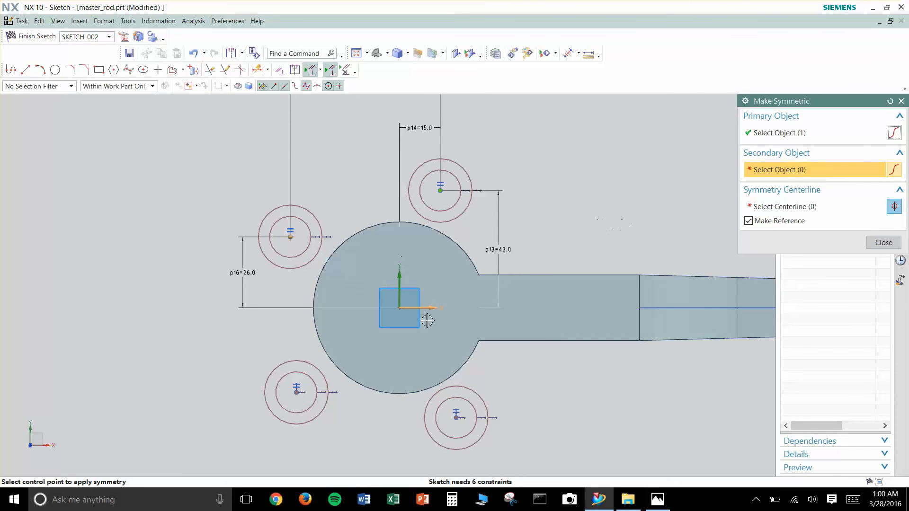
left_click(296, 392)
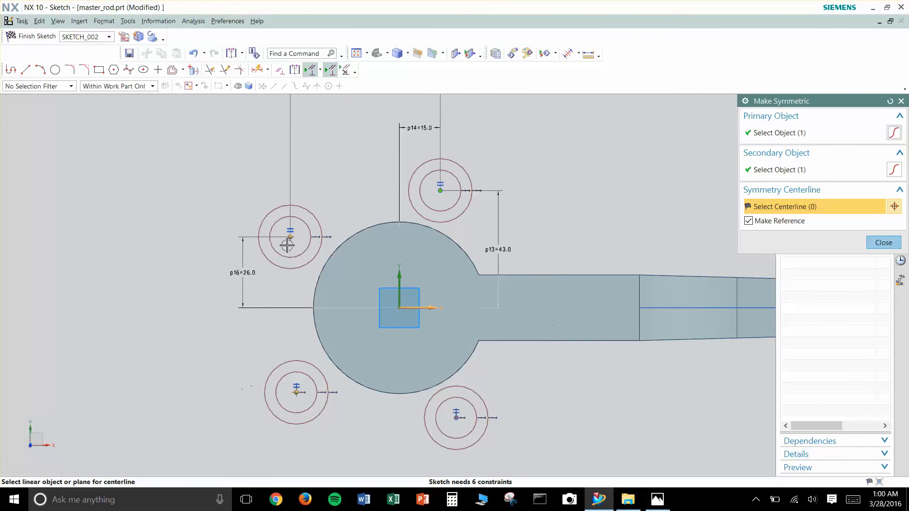
left_click(433, 308)
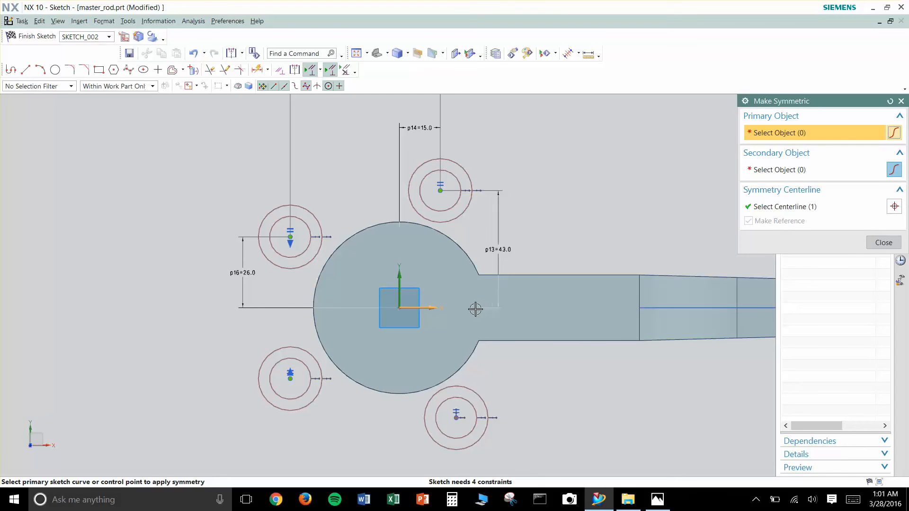
- Make the centres of the upper-right and lower-right circle pairs symmetric about the same centerline and close the symmetry command
left_click(440, 189)
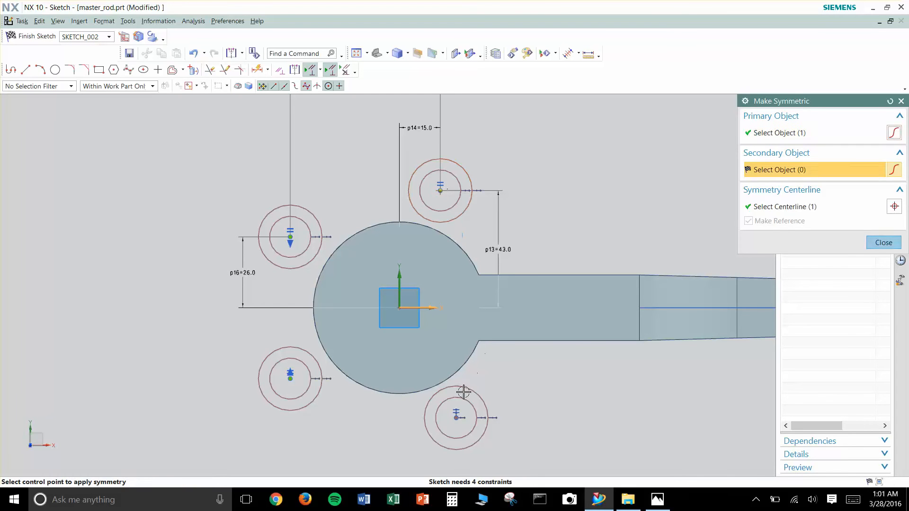
left_click(456, 417)
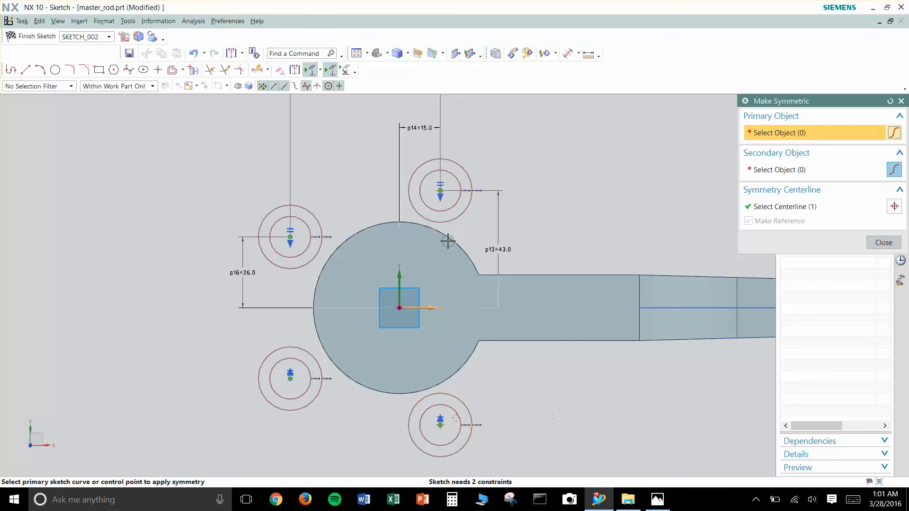
left_click(901, 100)
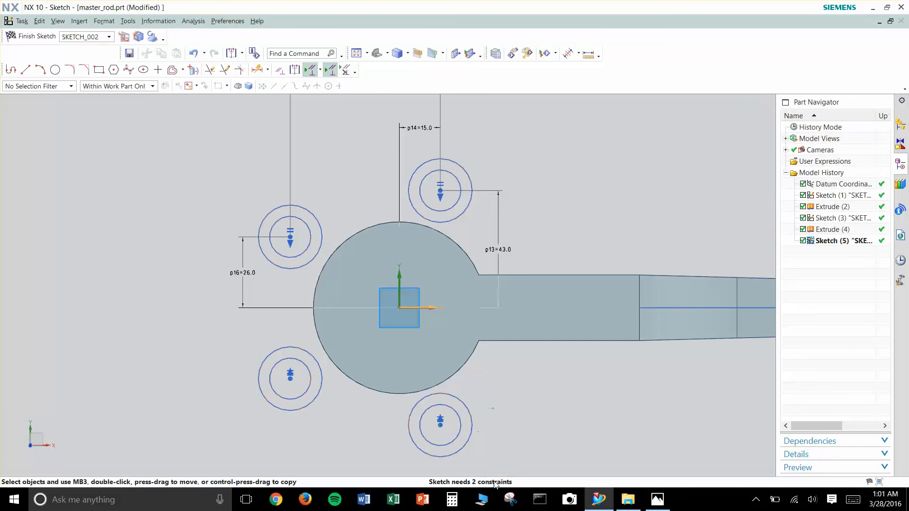
scroll(515, 386, "down", 3)
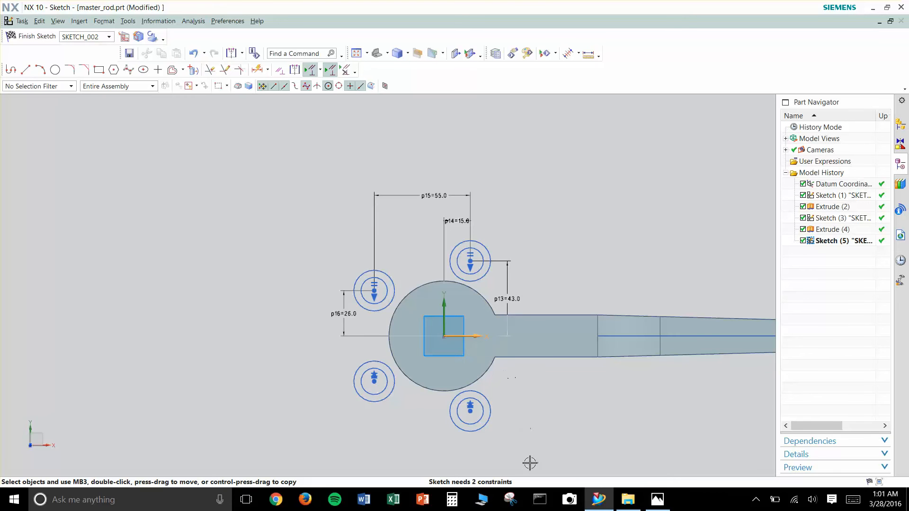
scroll(506, 326, "up", 2)
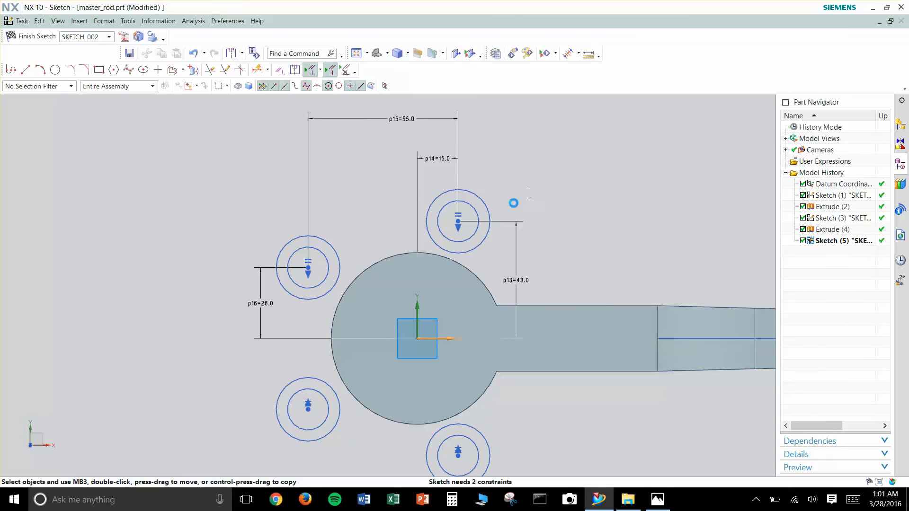
- Dimension the upper-right pair's outer circle with a diameter of 26, checking the value against the reference drawing
left_click(483, 198)
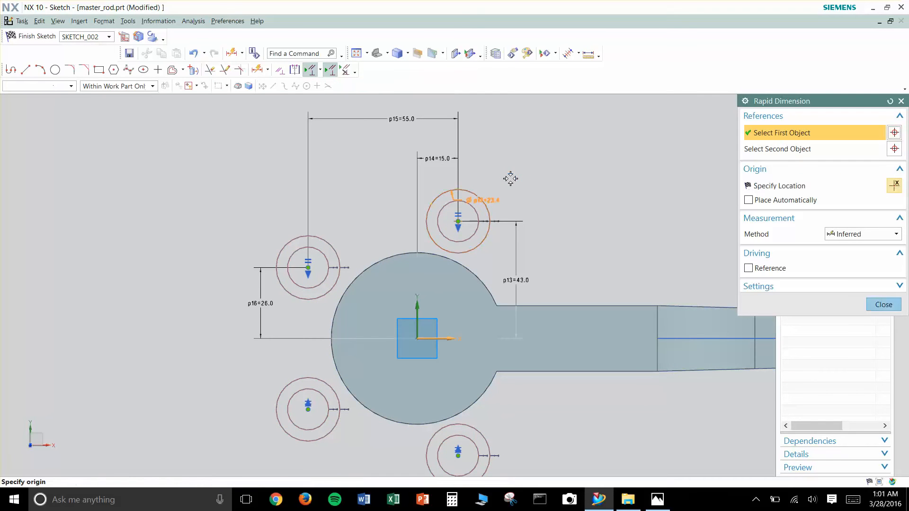
left_click(520, 179)
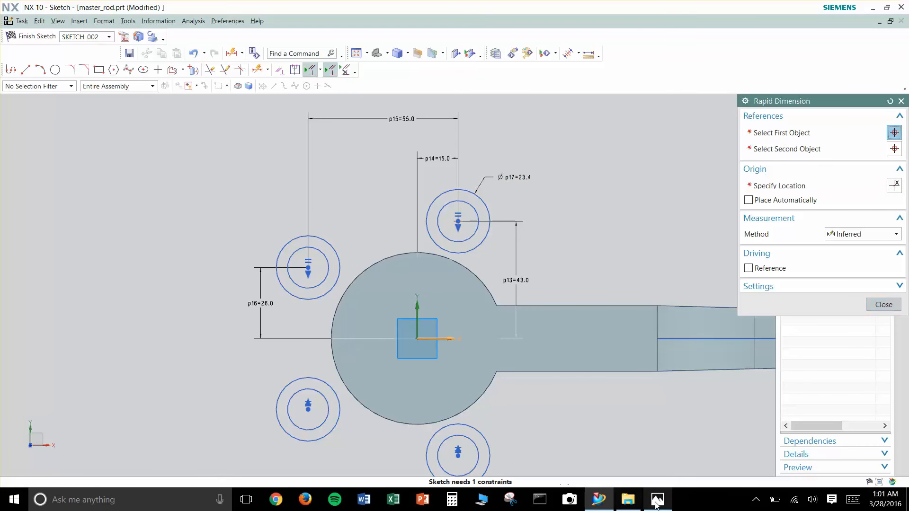
left_click(656, 501)
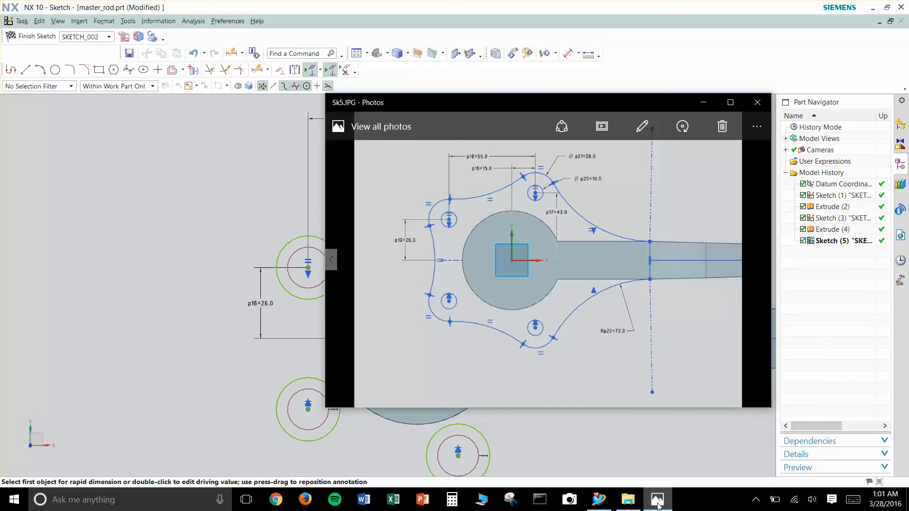
left_click(657, 502)
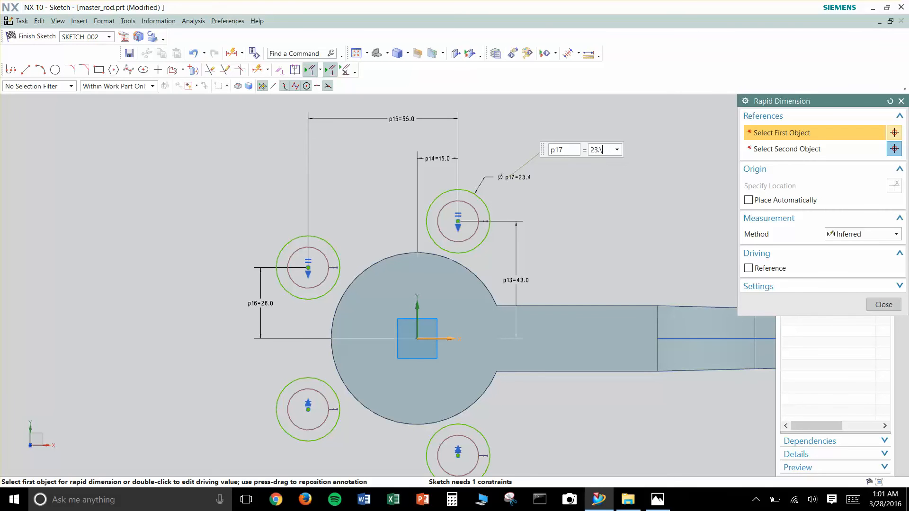
type("26")
key("Return")
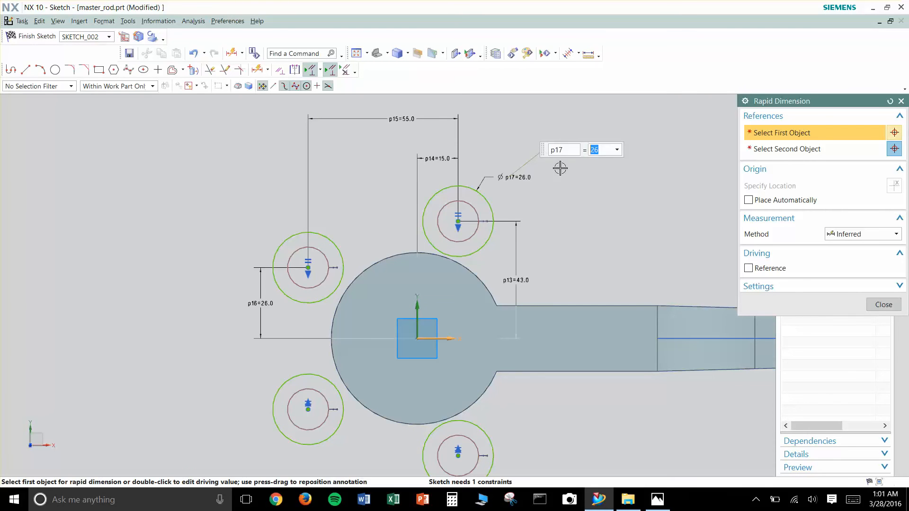
key("Escape")
- Check the reference drawing and dimension the upper-right pair's inner circle with a diameter of 10
left_click(661, 503)
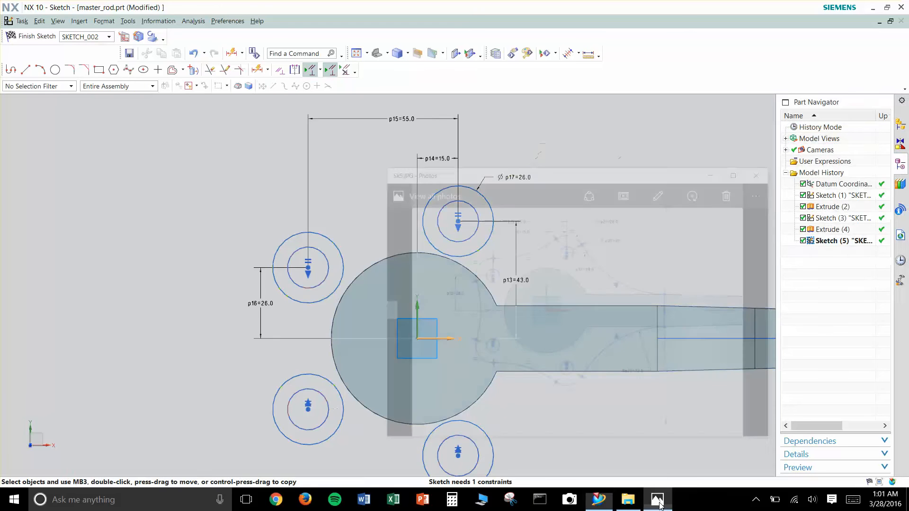
left_click(661, 503)
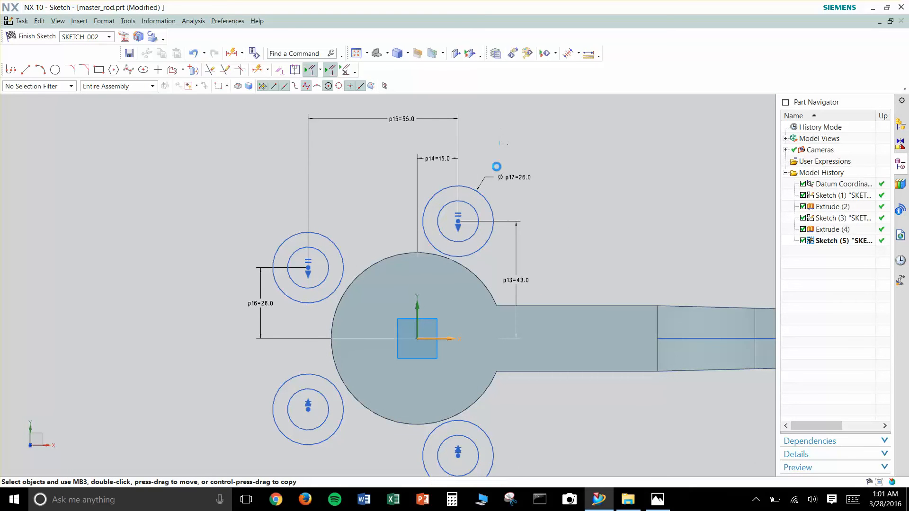
key("d")
left_click(474, 210)
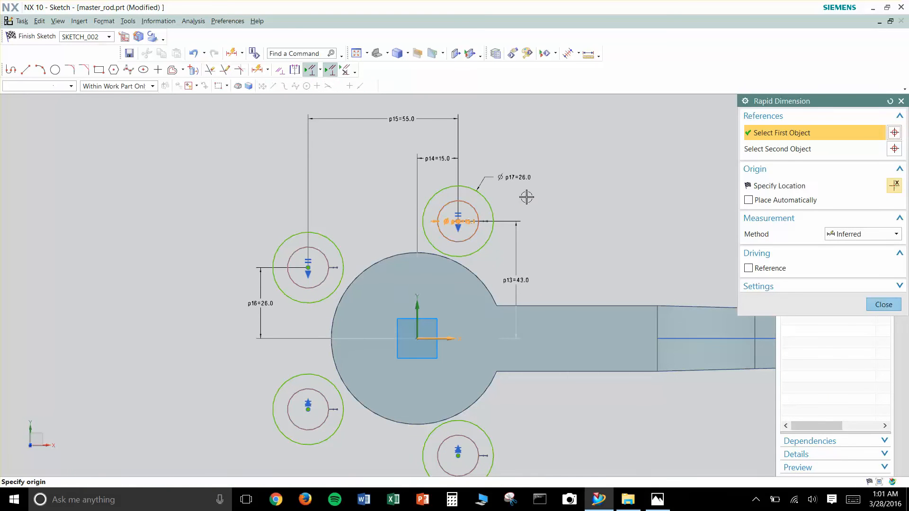
left_click(580, 237)
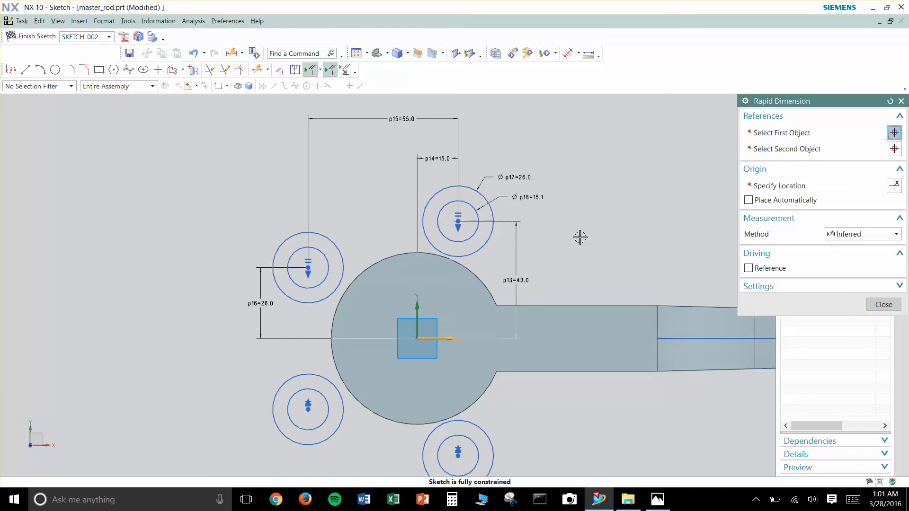
type("10")
key("Return")
key("Escape")
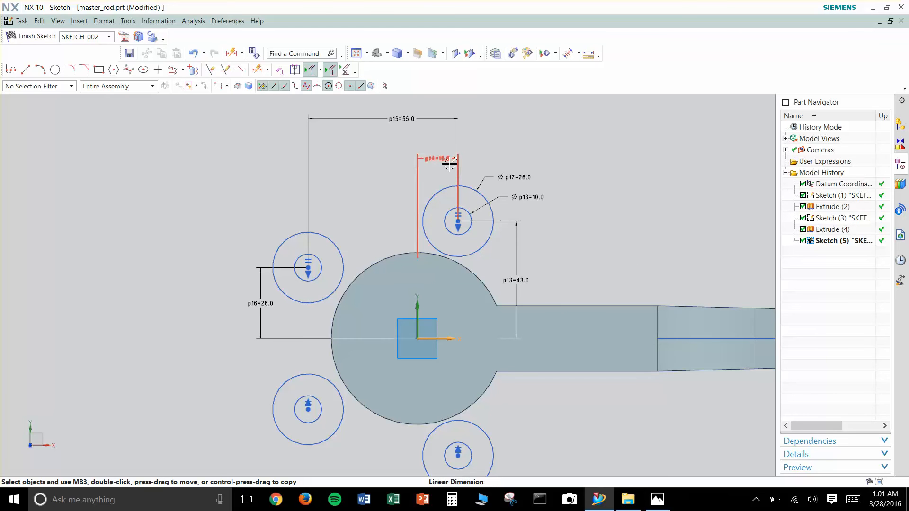
- Reposition the sketch's linear and diameter dimensions inward over the rod's large round end to clear the surrounding space
left_click_drag(453, 161, 454, 246)
mouse_move(400, 119)
left_mouse_down()
mouse_move(377, 279)
mouse_move(256, 306)
mouse_move(365, 302)
left_mouse_up()
left_click_drag(514, 258, 456, 296)
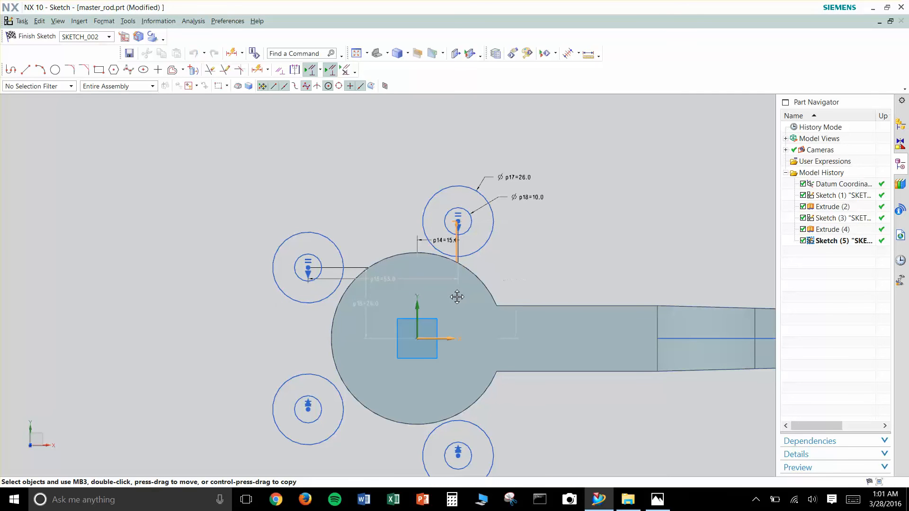
left_click_drag(522, 196, 424, 271)
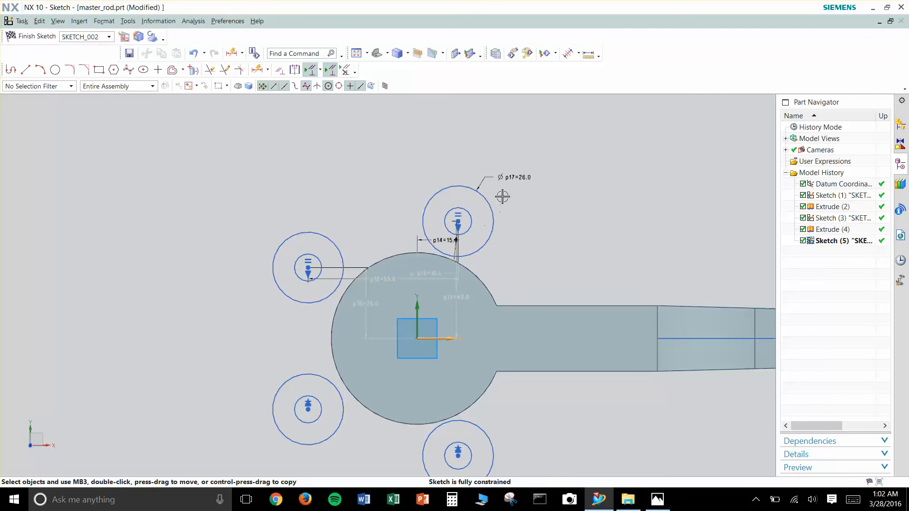
left_click_drag(486, 206, 423, 259)
left_click(399, 264)
- Sketch five large circles around the flange: upper left, upper right, far left, lower left and lower right of the large end
scroll(532, 280, "down", 1)
middle_click_drag(561, 273, 470, 233, "shift")
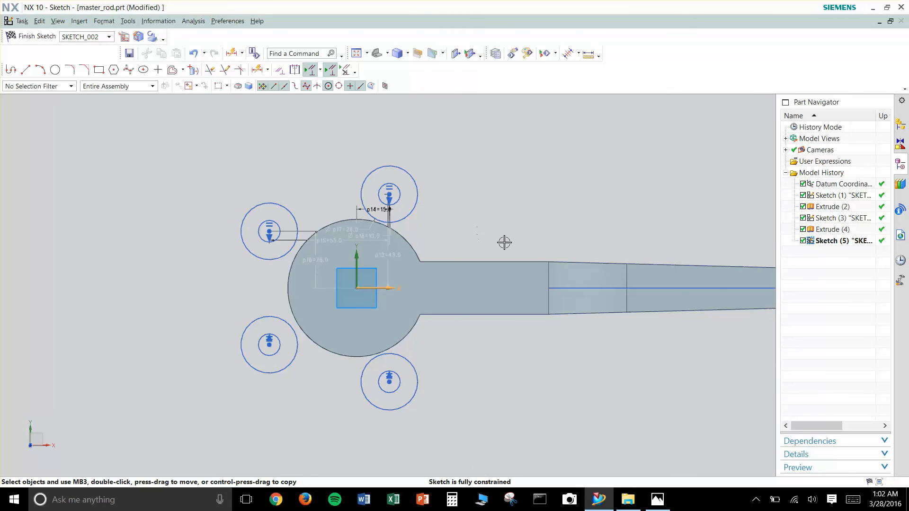
scroll(517, 239, "down", 1)
scroll(520, 203, "down", 1)
middle_click_drag(518, 199, 513, 218, "shift")
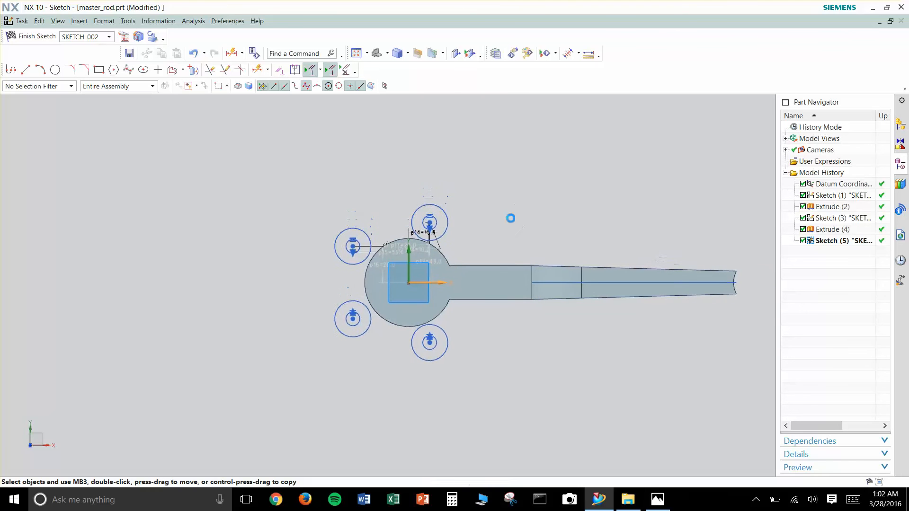
key("o")
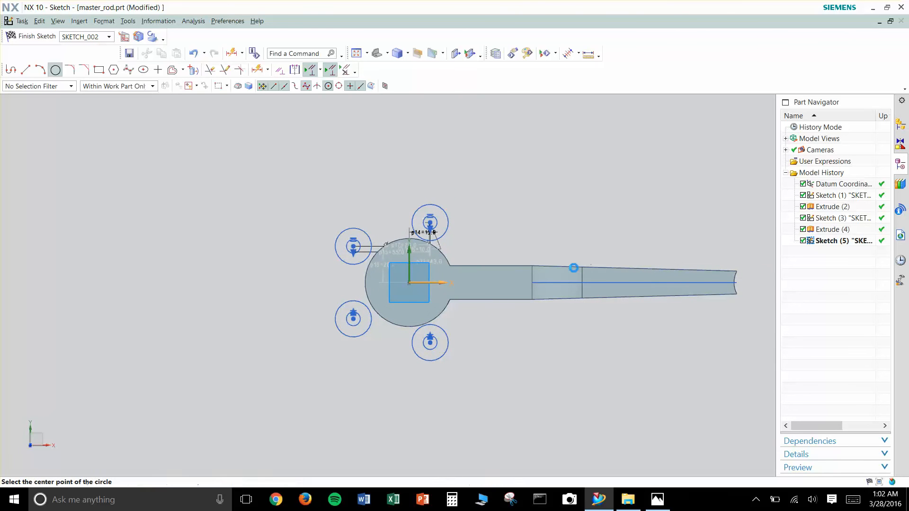
left_click(357, 416)
left_click(382, 358)
left_click(242, 280)
left_click(320, 283)
left_click(357, 139)
left_click(388, 203)
left_click(540, 167)
left_click(485, 224)
left_click(541, 417)
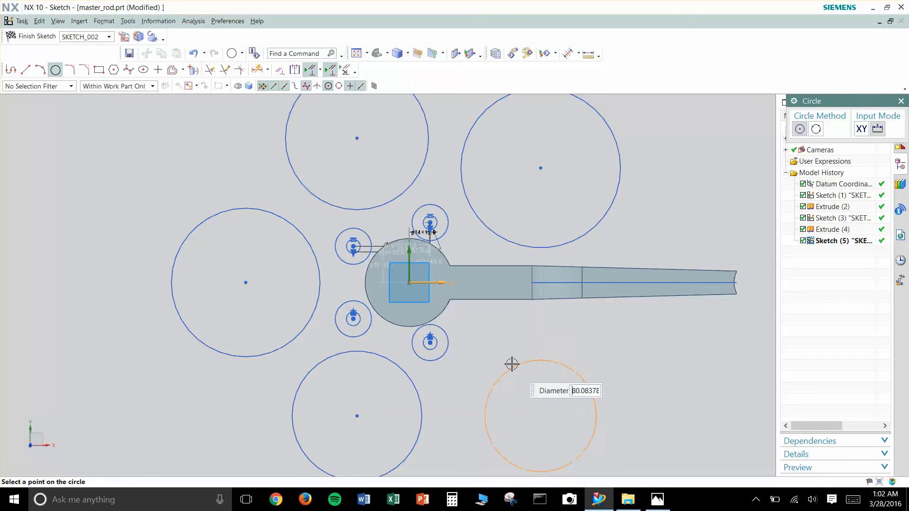
left_click(501, 338)
scroll(519, 305, "up", 2)
scroll(520, 305, "up", 2)
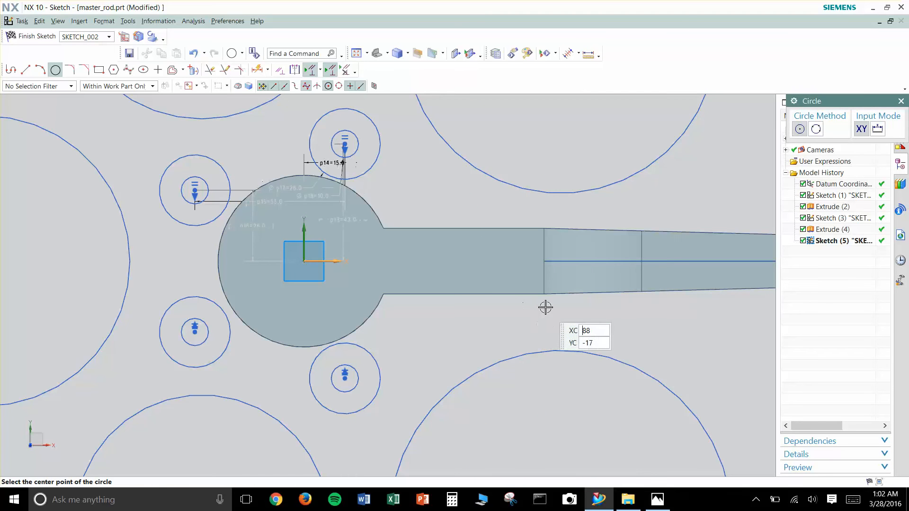
key("Escape")
- Draw a vertical line across the rod between its upper and lower edges where the shank begins to taper
key("z")
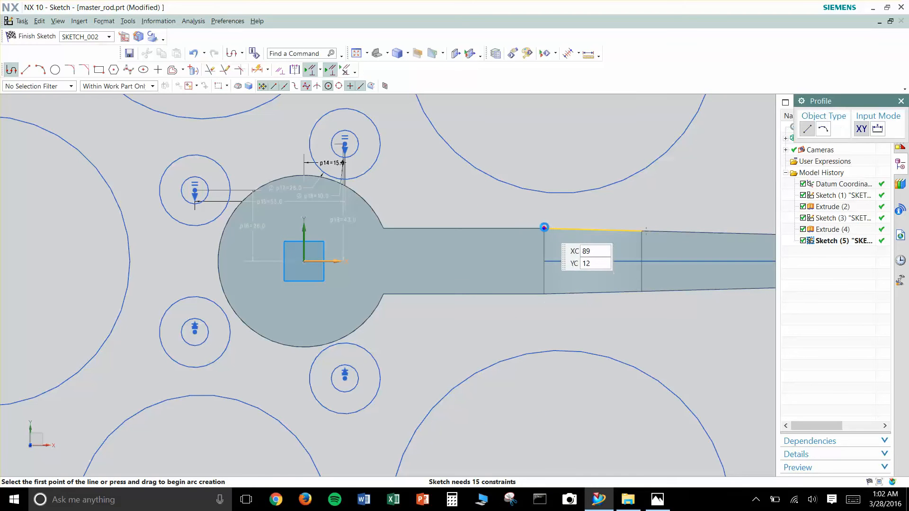
left_click(544, 229)
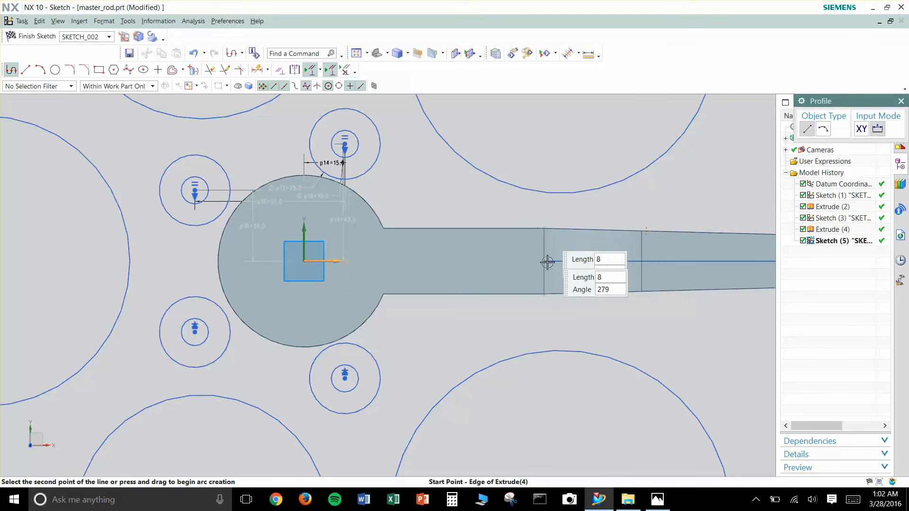
left_click(544, 294)
key("Escape")
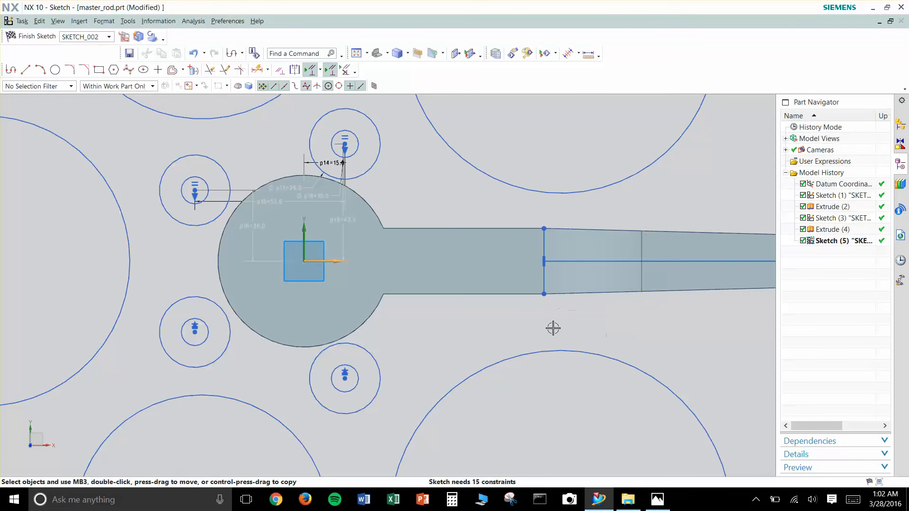
- Draw lines from the two right large circles' centres: lower about 72 long at 114°, upper about 64 long at 234°
scroll(506, 326, "down", 3)
key("z")
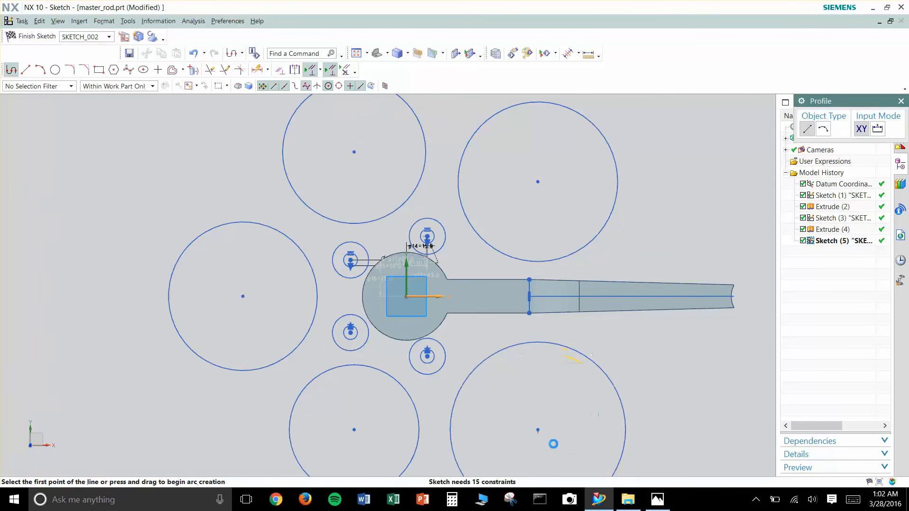
left_click(539, 429)
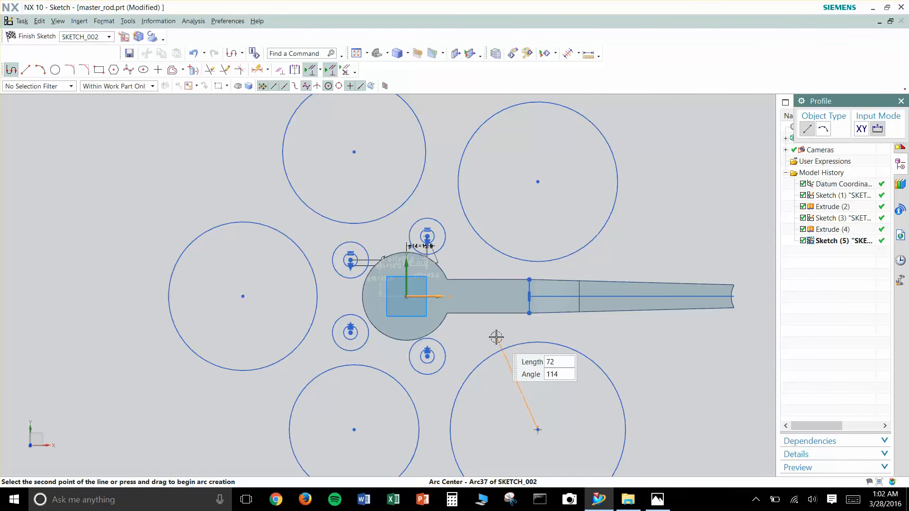
key("Return")
key("Escape")
key("z")
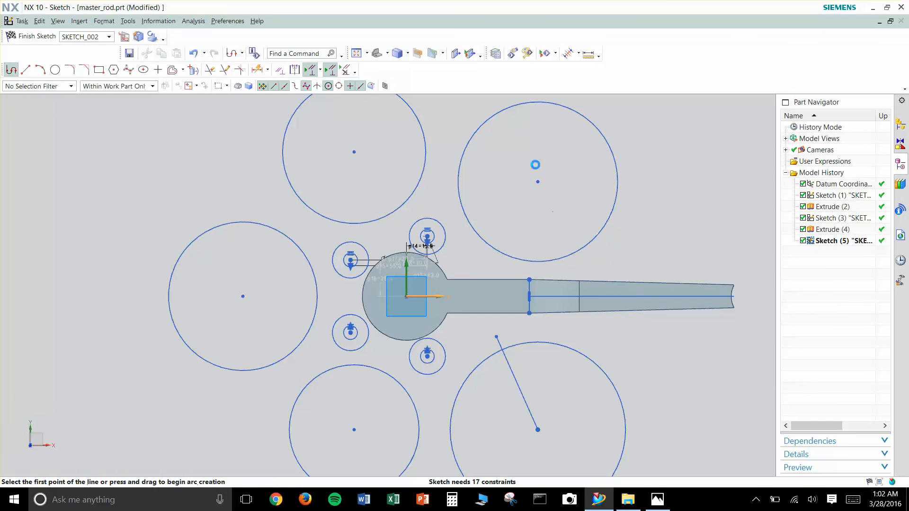
left_click(538, 182)
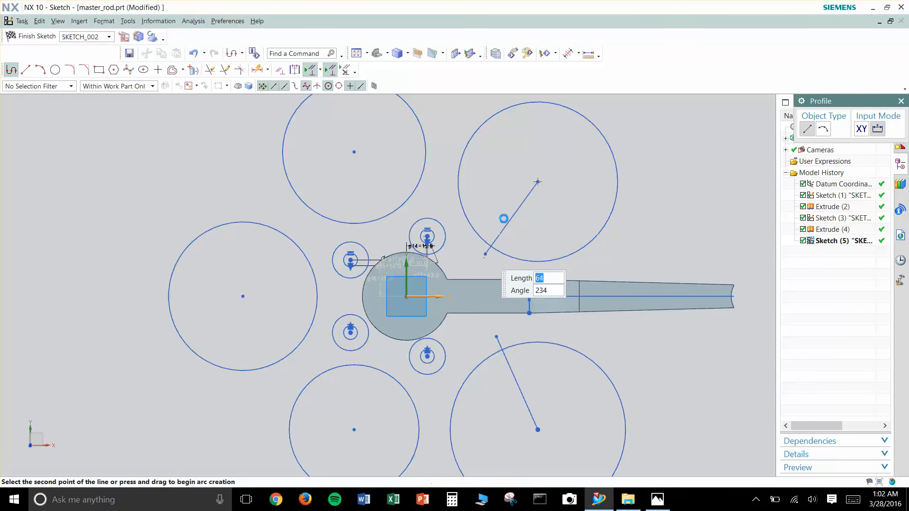
key("Escape")
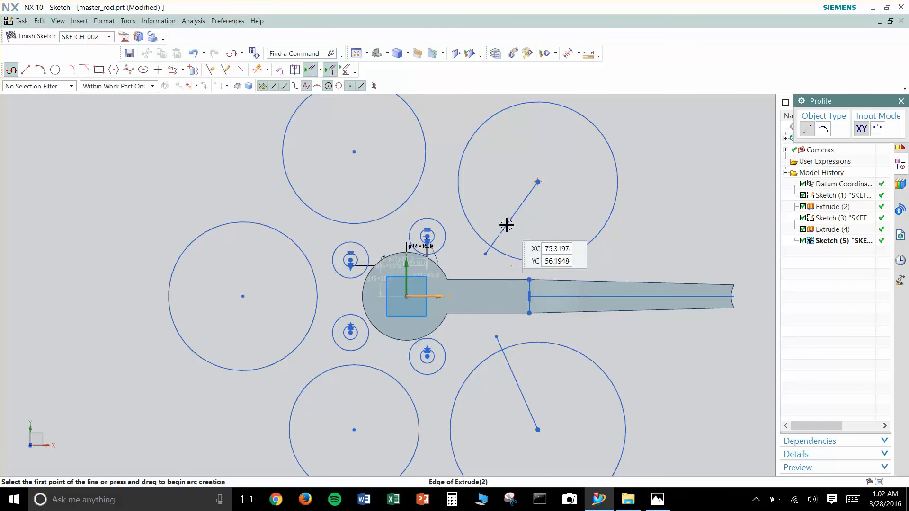
scroll(466, 233, "up", 4)
key("Escape")
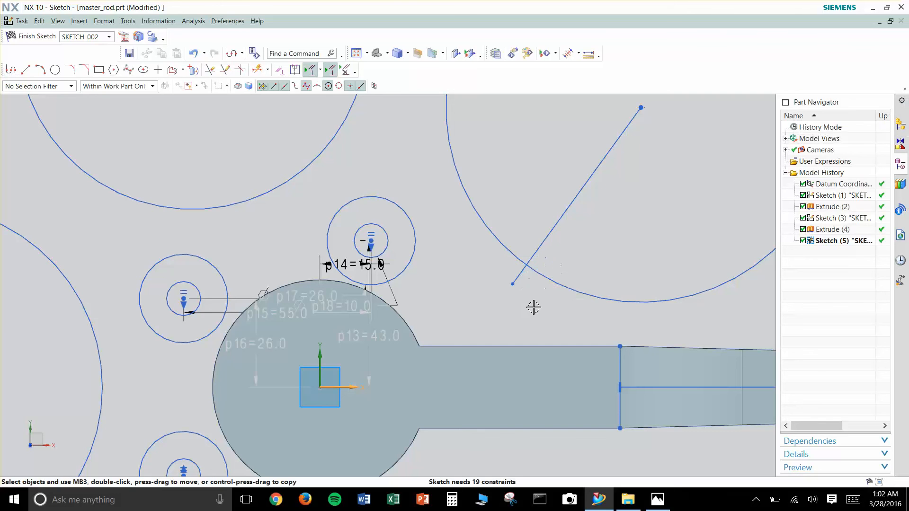
- Trim the ends of the two radial lines that extend beyond the right-hand large circles
key("t")
scroll(537, 376, "down", 2)
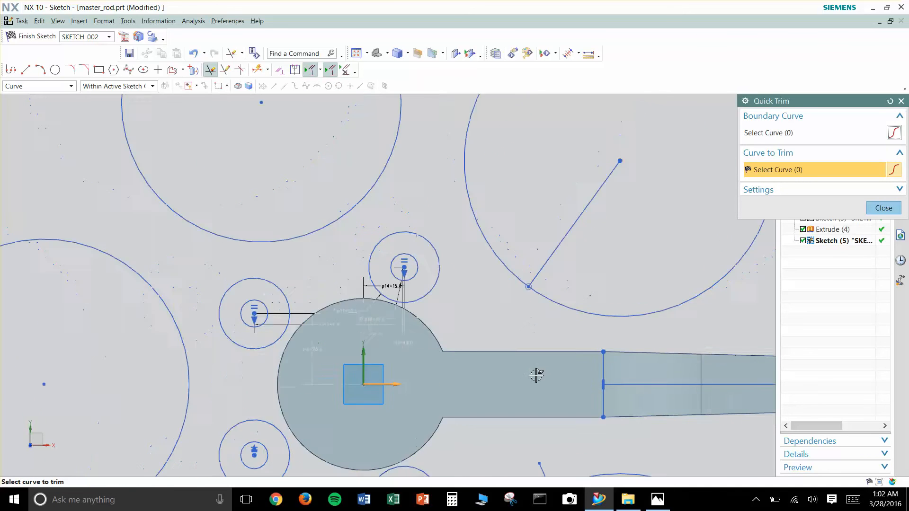
left_click(541, 453)
scroll(499, 307, "down", 1)
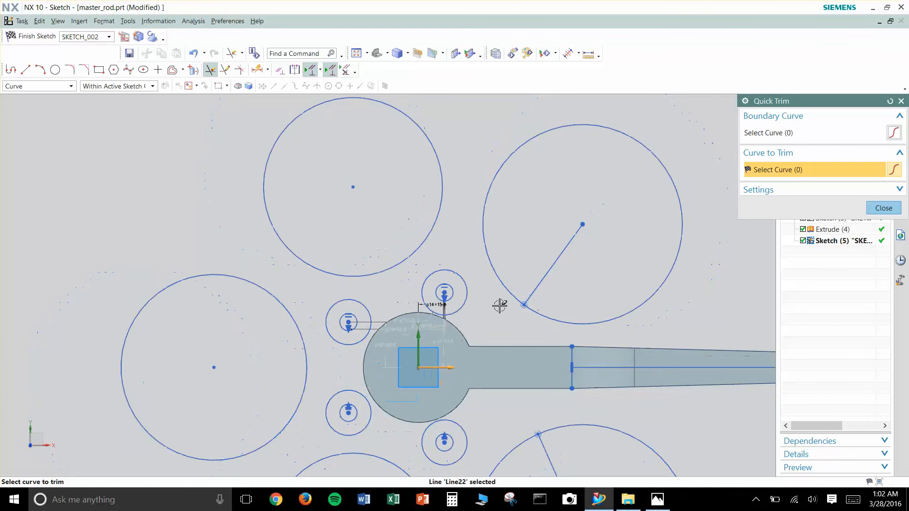
key("Escape")
- Make the upper-left large circle tangent to the outer circles of the upper-right and upper-left lobe pairs
middle_click_drag(507, 314, 478, 277, "shift")
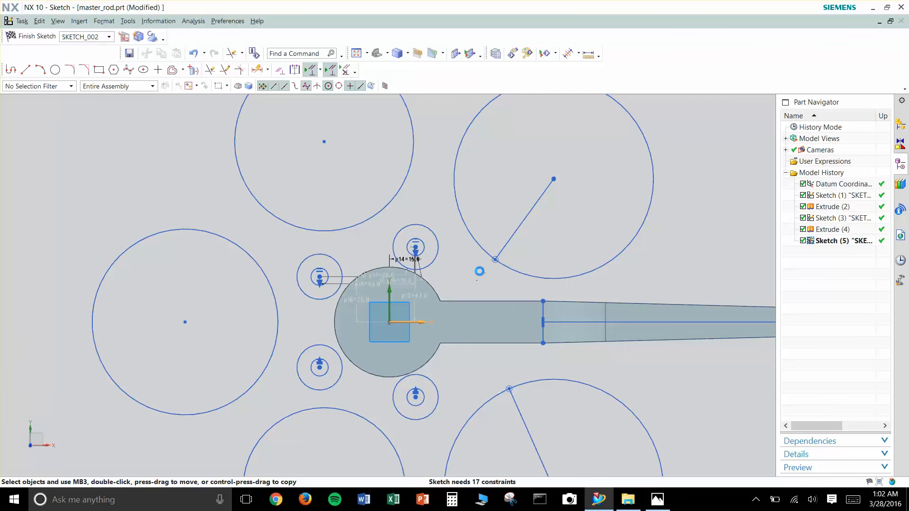
key("c")
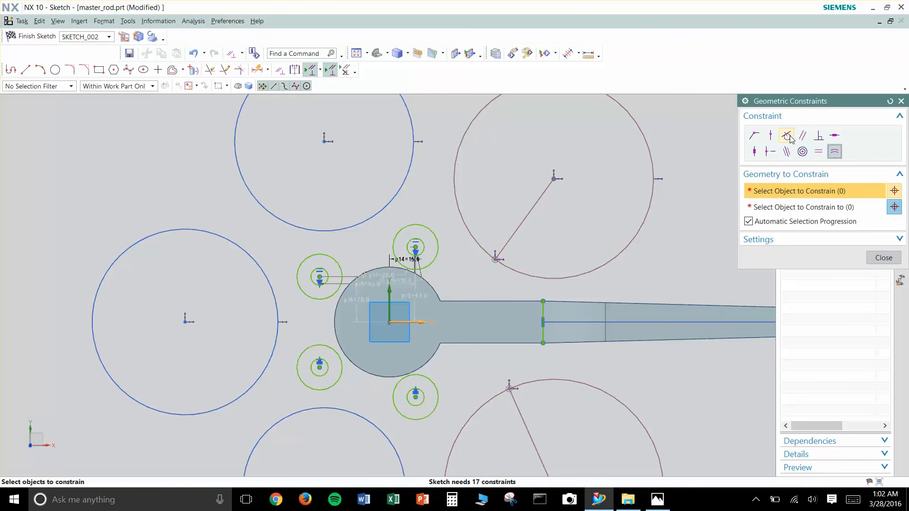
left_click(788, 137)
scroll(399, 206, "up", 2)
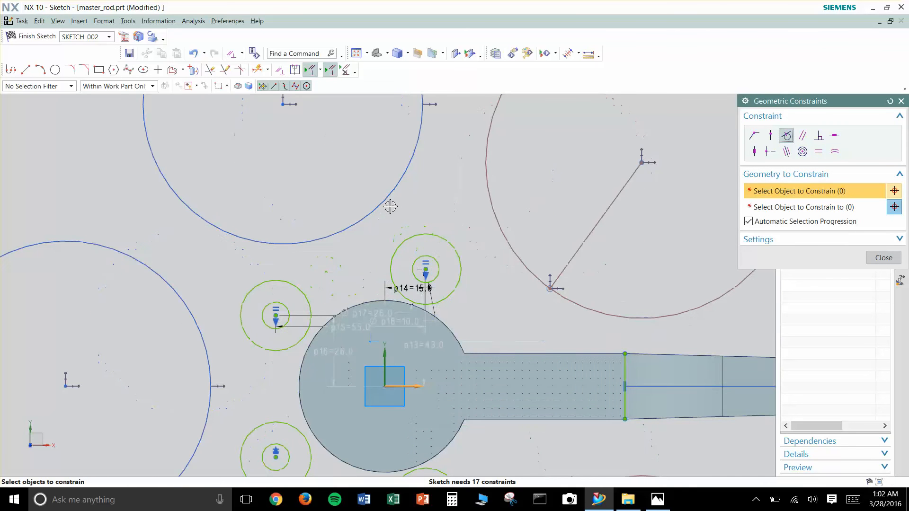
left_click(386, 199)
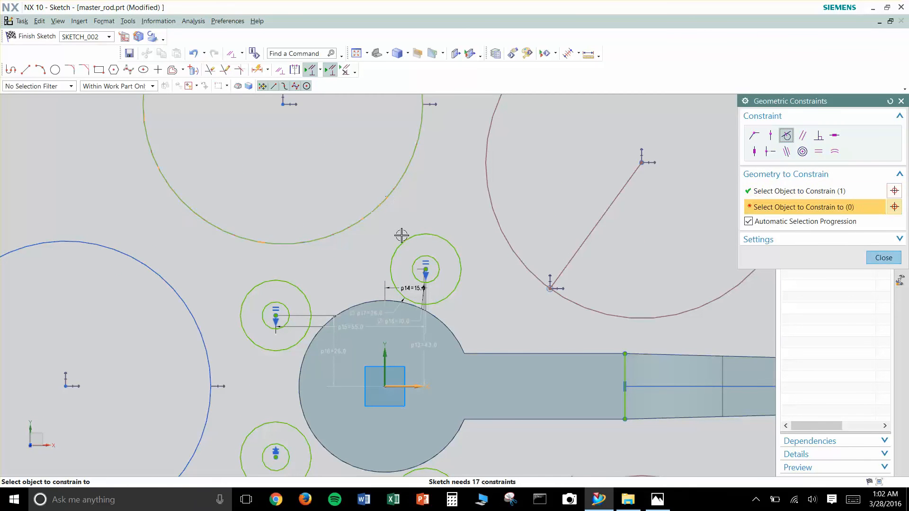
left_click(412, 240)
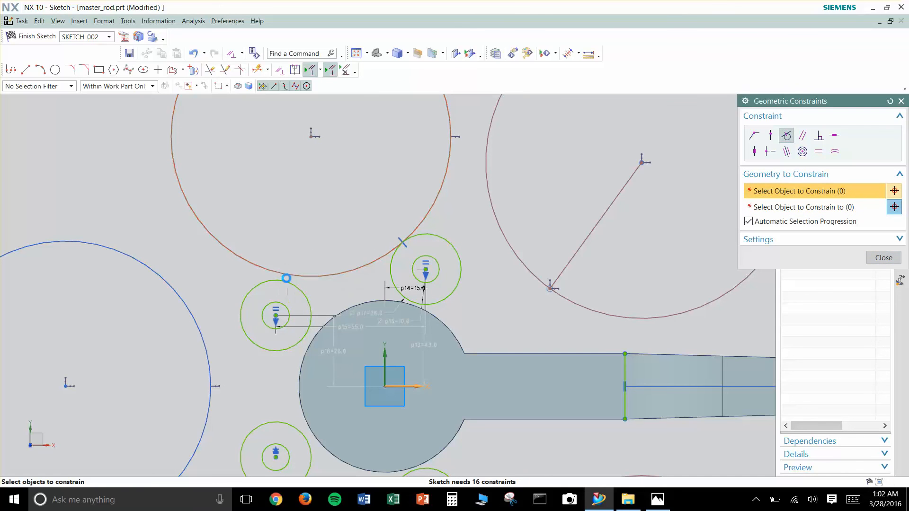
left_click(285, 275)
left_click(279, 281)
- Make the far-left large circle tangent to the outer circles of the upper-left and lower-left lobe pairs
left_click(211, 376)
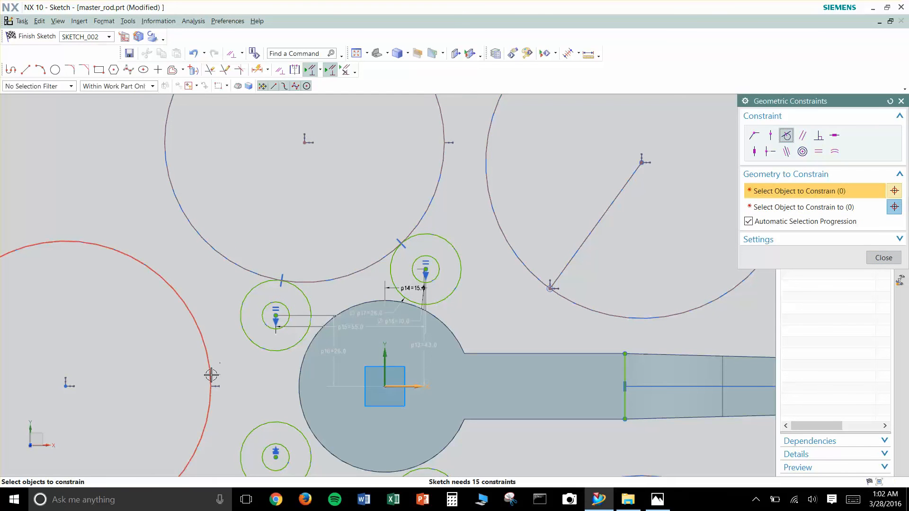
left_click(243, 327)
left_click(249, 431)
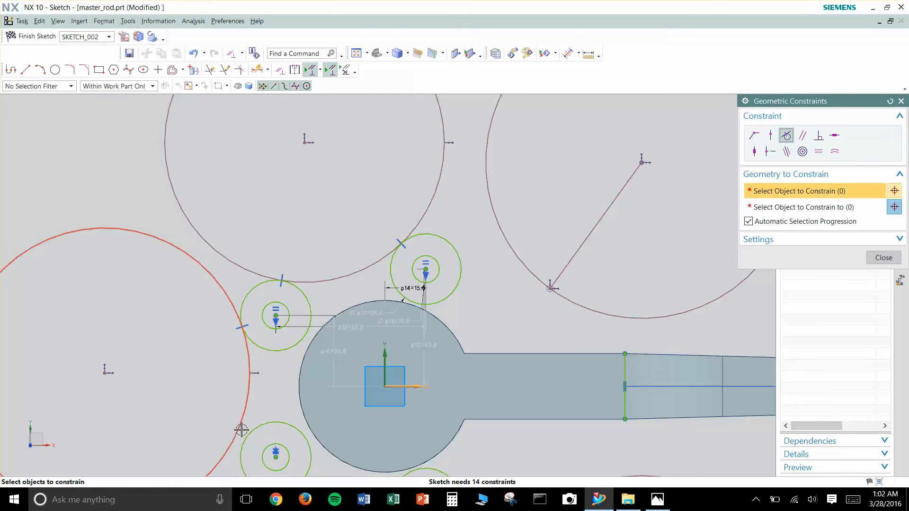
left_click(246, 428)
- Make the lower-left large circle tangent to the outer circles of the lower-left and lower-right lobe pairs
middle_click_drag(377, 356, 371, 288, "shift")
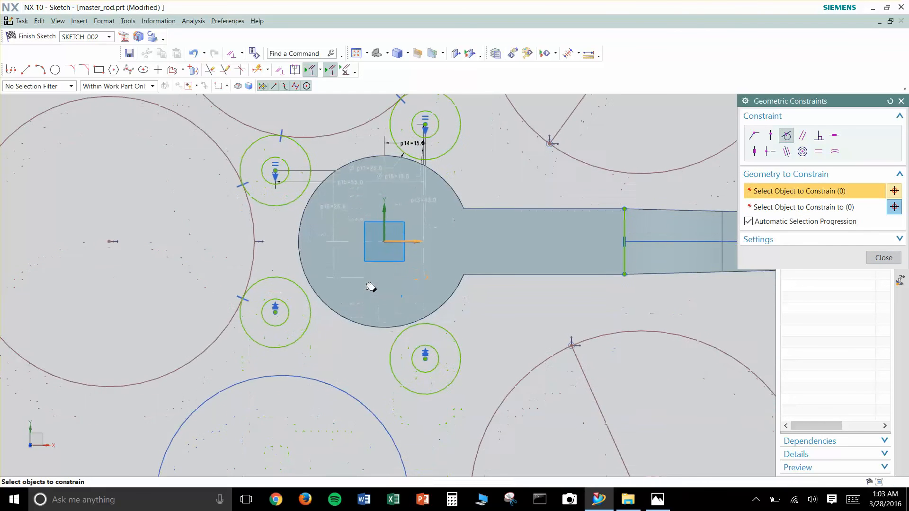
left_click(276, 346)
left_click(322, 380)
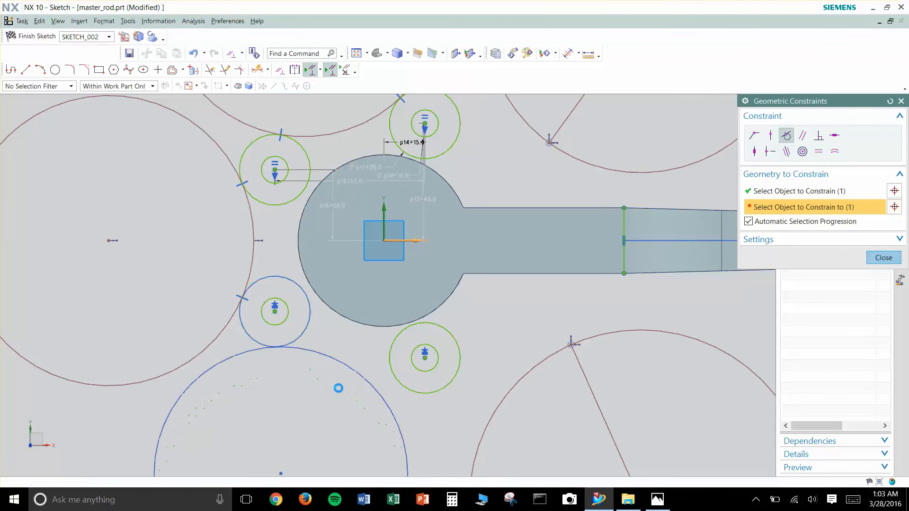
left_click(394, 379)
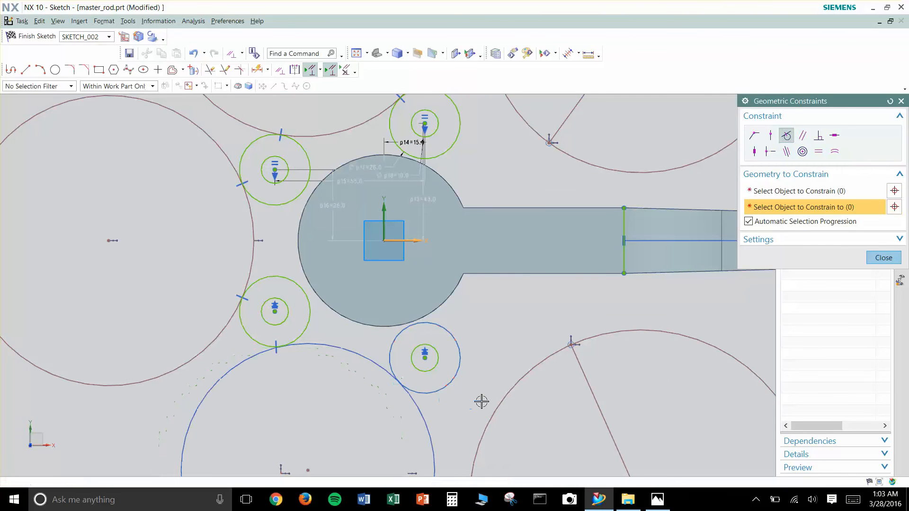
- Make the two right-hand large circles tangent to the outer circles of the lower-right and upper-right lobe pairs
left_click(503, 403)
left_click(446, 385)
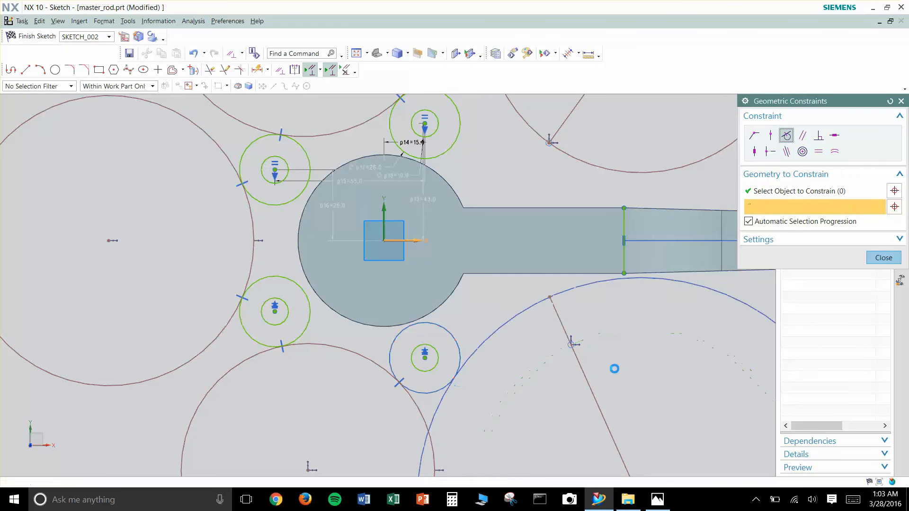
middle_click_drag(616, 200, 606, 335, "shift")
left_click(501, 215)
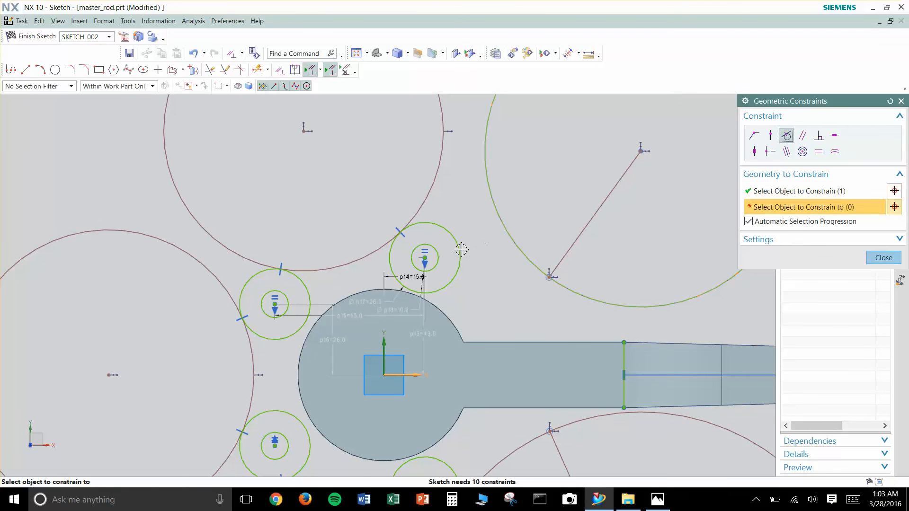
left_click(460, 248)
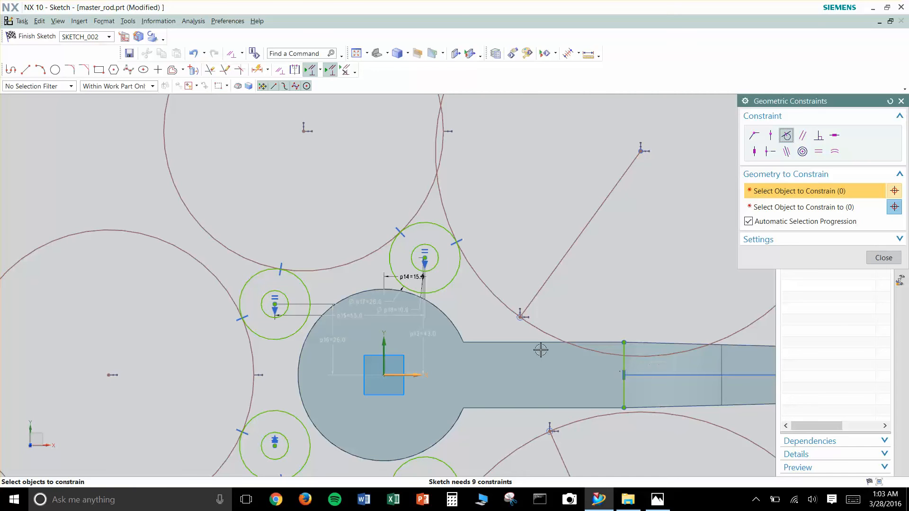
left_click(901, 101)
- Make the lower radial line's end on its circle coincident with the lower endpoint of the vertical line across the shank
scroll(631, 276, "down", 2)
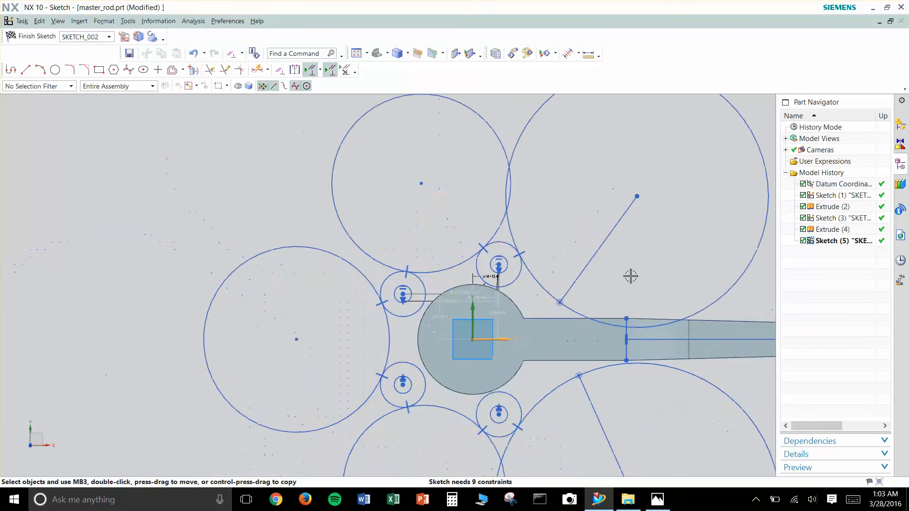
middle_click_drag(641, 270, 587, 254, "shift")
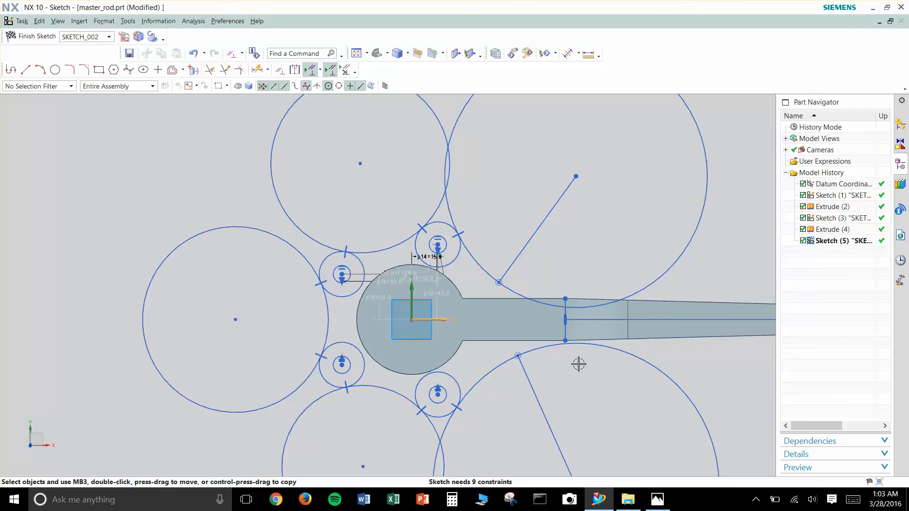
scroll(566, 364, "up", 2)
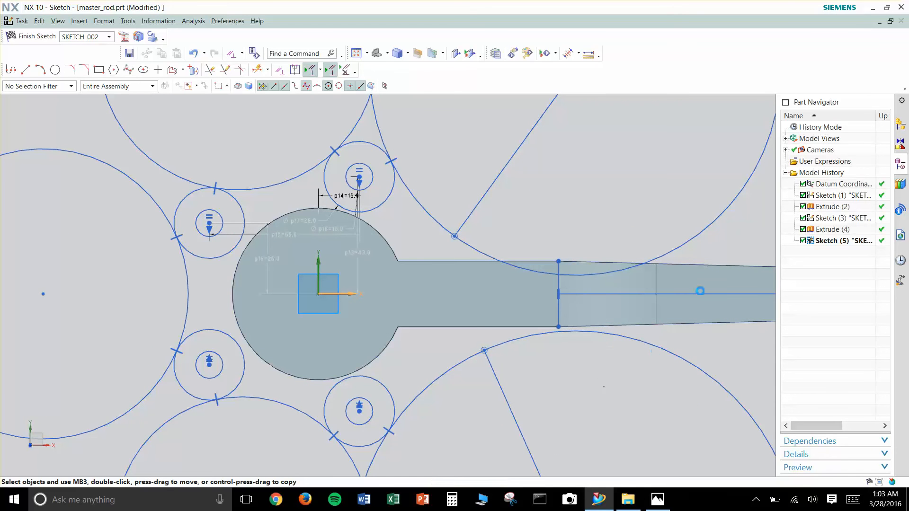
key("c")
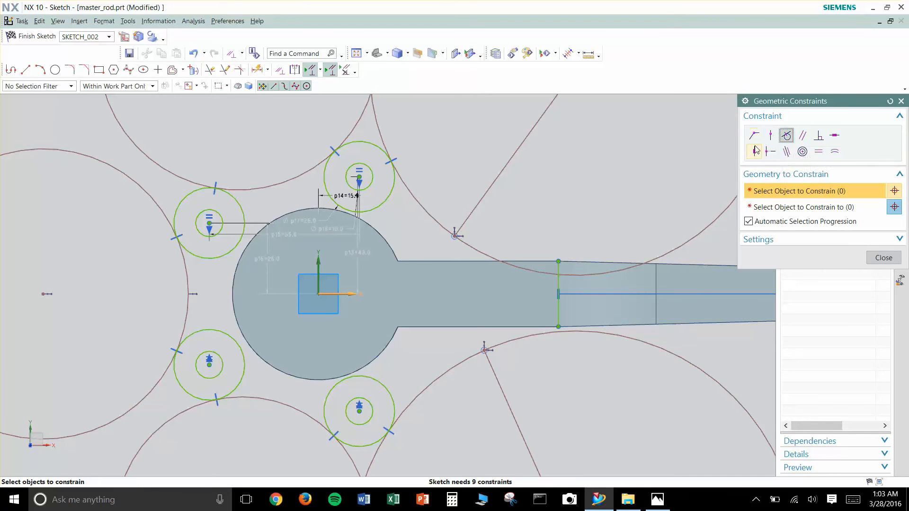
left_click(754, 136)
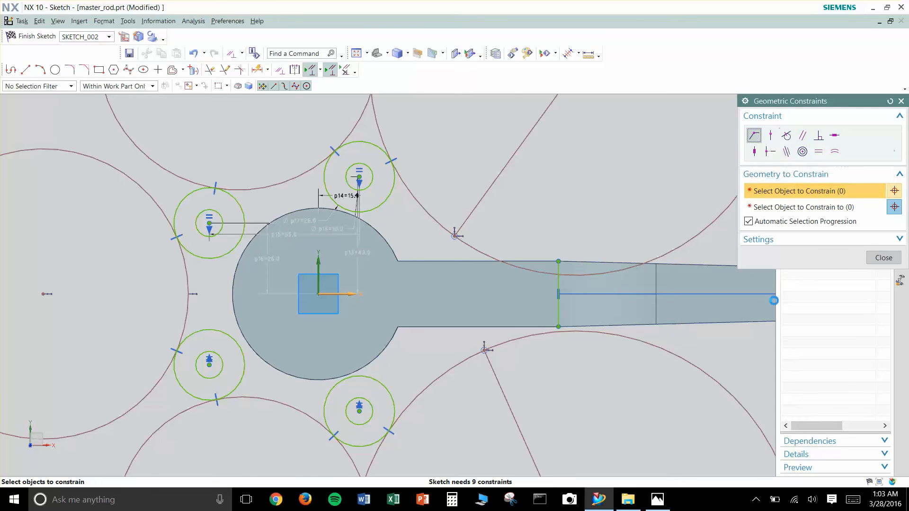
scroll(523, 376, "up", 2)
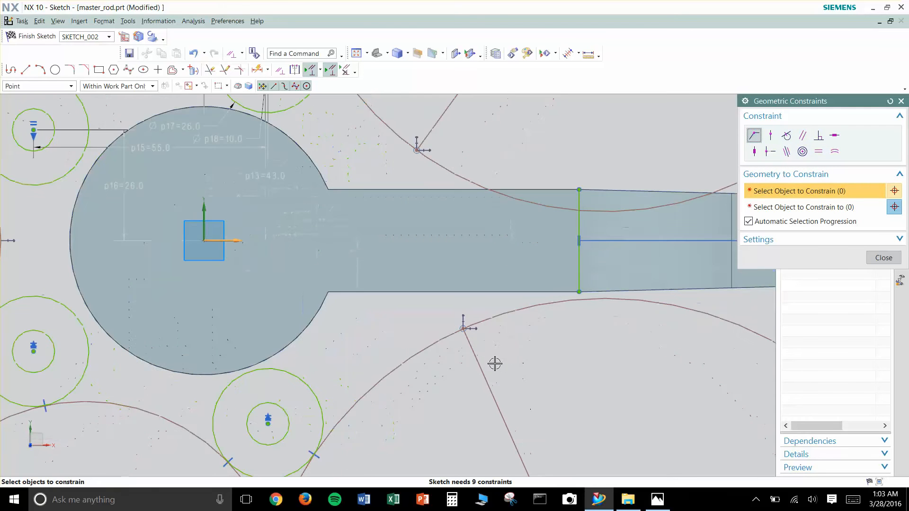
left_click(469, 341)
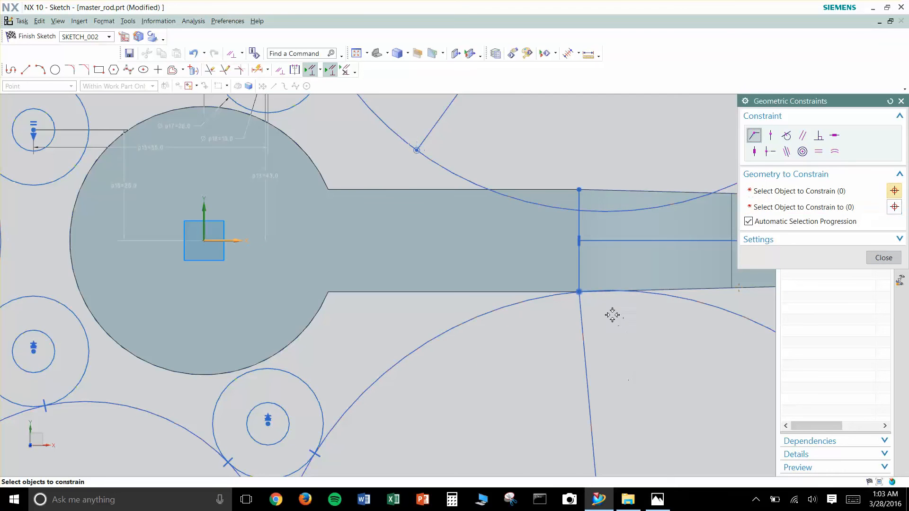
- Make the upper radial line's end on its circle coincident with the upper endpoint of the vertical line across the shank
scroll(571, 286, "up", 5)
scroll(547, 316, "down", 2)
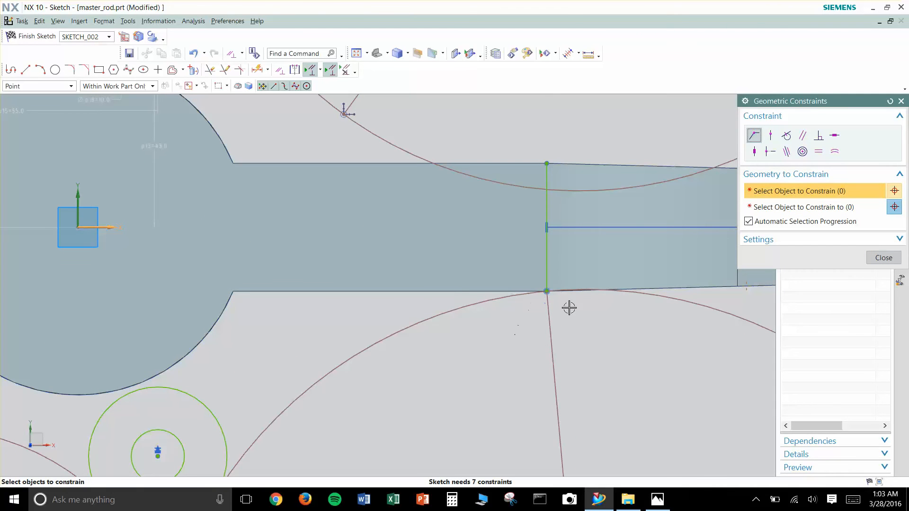
scroll(547, 260, "down", 1)
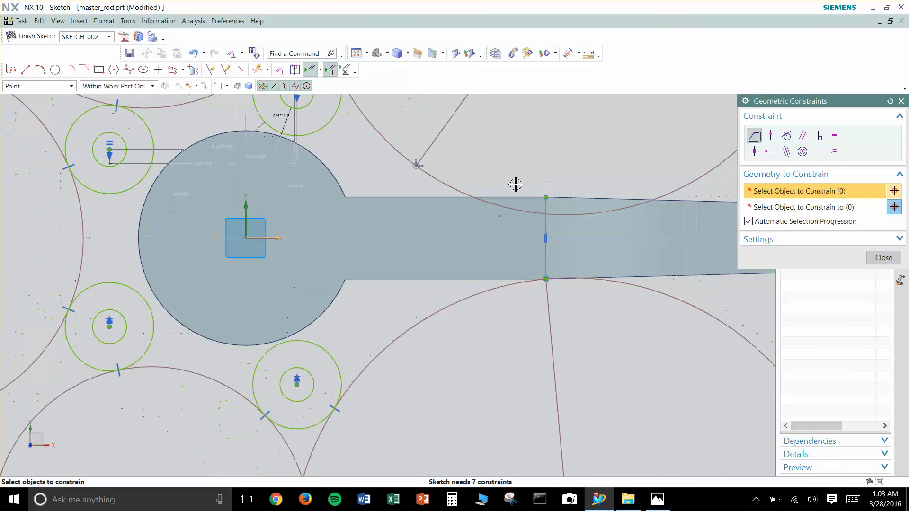
left_click(421, 155)
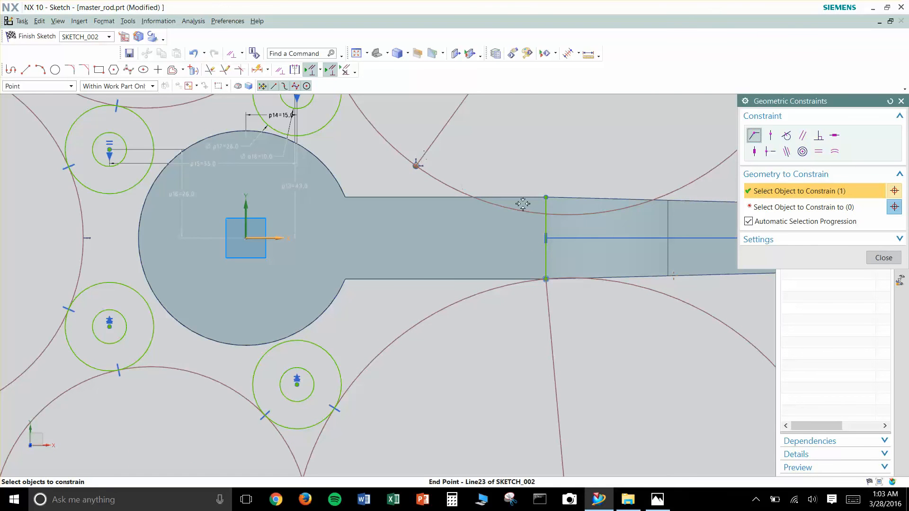
left_click(547, 197)
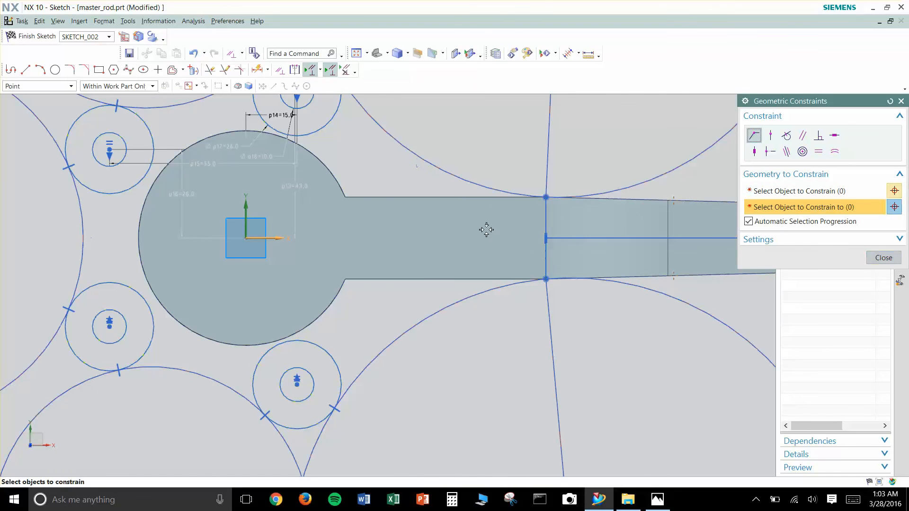
scroll(478, 230, "down", 3)
scroll(475, 264, "down", 1)
middle_click_drag(482, 289, 482, 340, "shift")
scroll(482, 340, "up", 1)
scroll(464, 362, "up", 2)
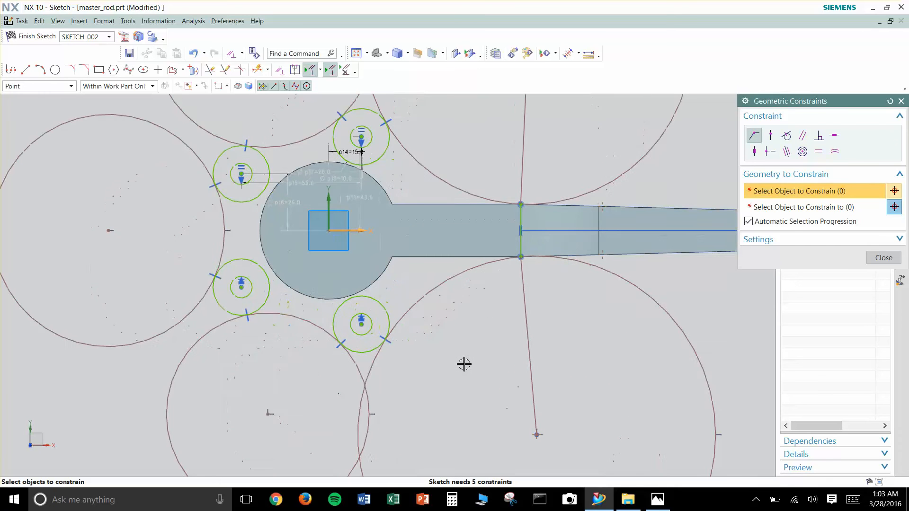
key("Escape")
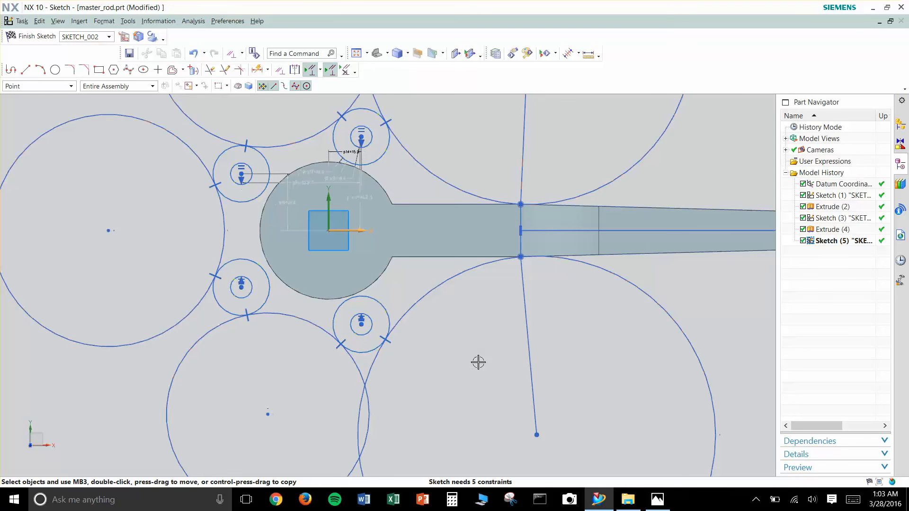
- Dimension the diameter of the upper-right large circle, placing the dimension outside it
scroll(489, 352, "down", 3)
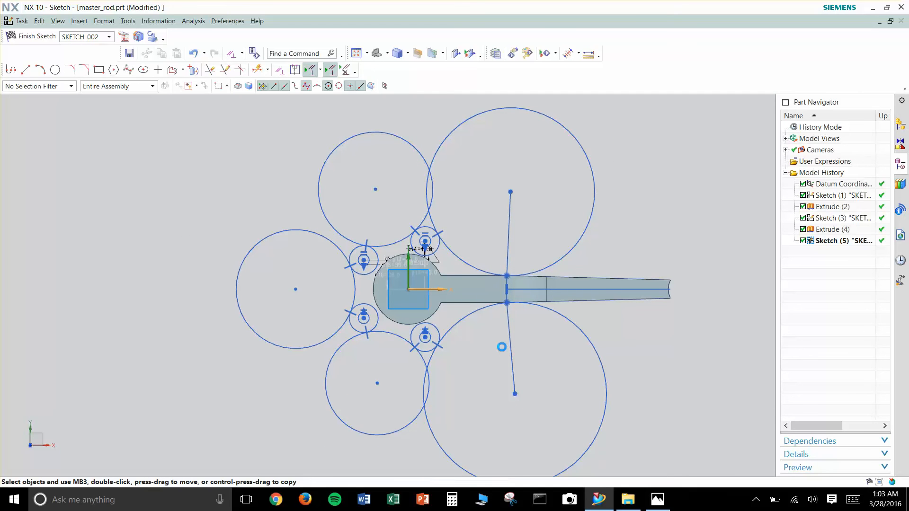
key("d")
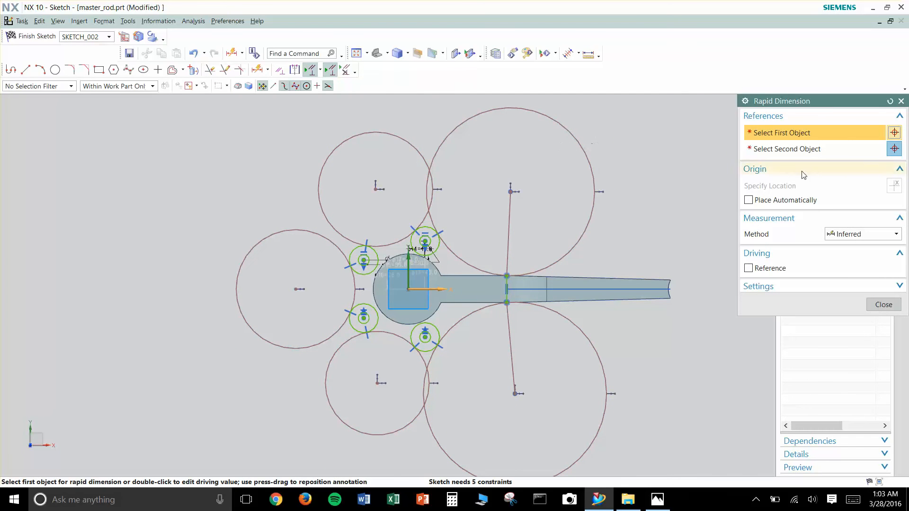
left_click(579, 139)
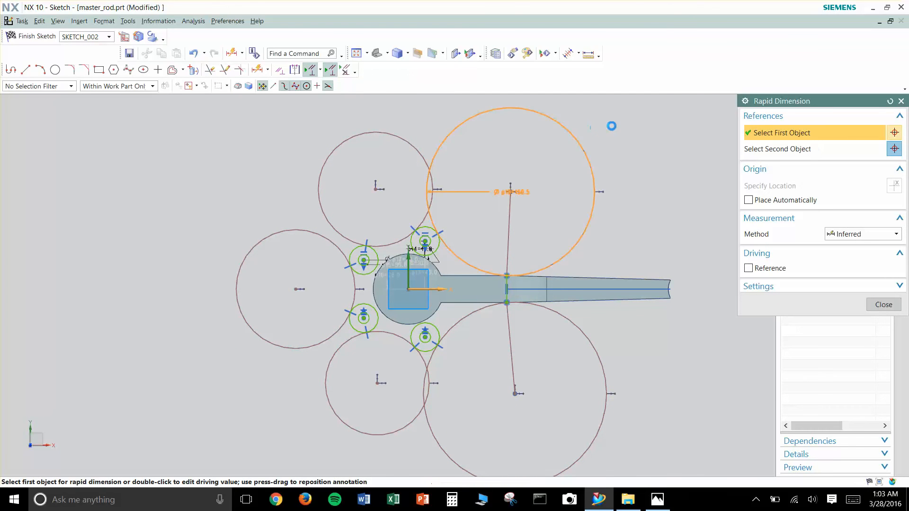
left_click(615, 129)
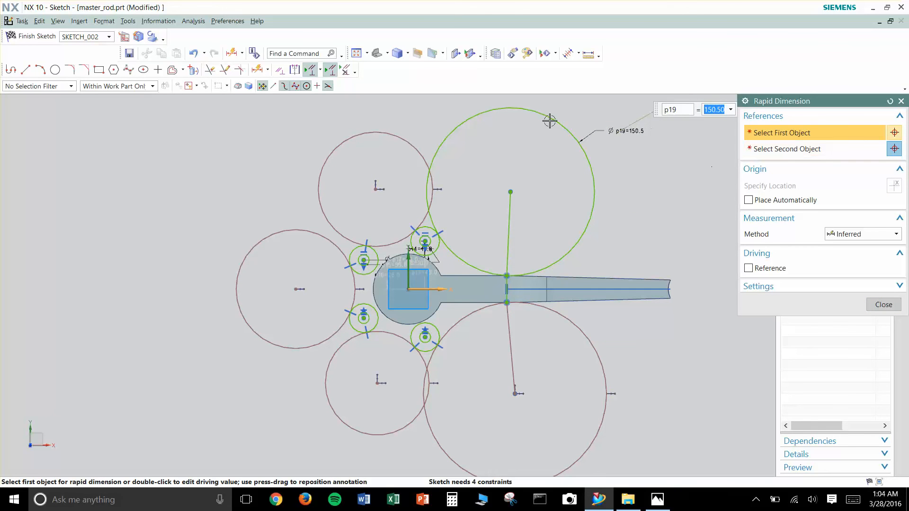
- Check the large arc radius in Sk5.JPG in Photos, and set the upper-right large circle's diameter to 72*2 in NX
mouse_move(665, 506)
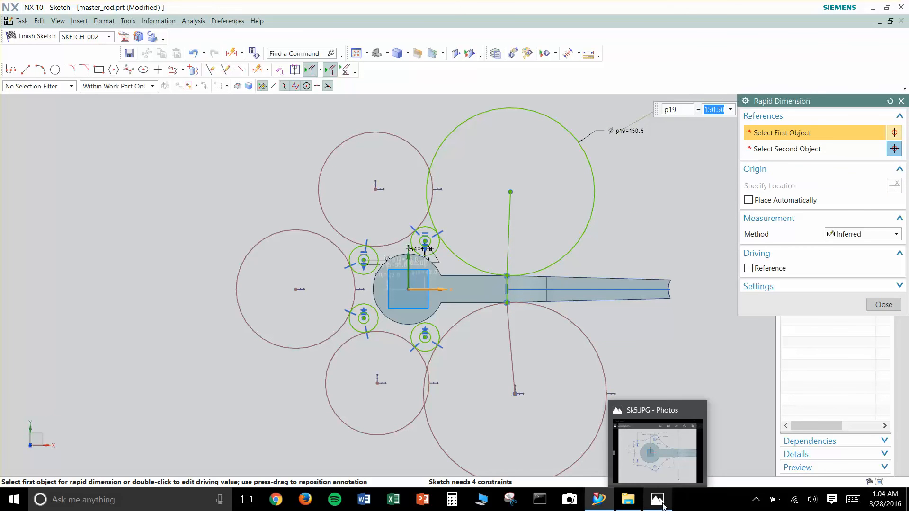
left_click(658, 452)
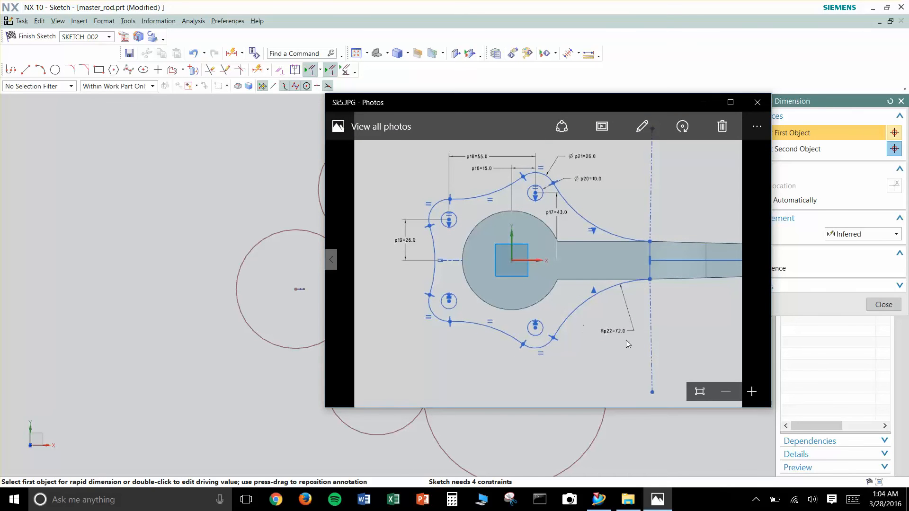
left_click(704, 102)
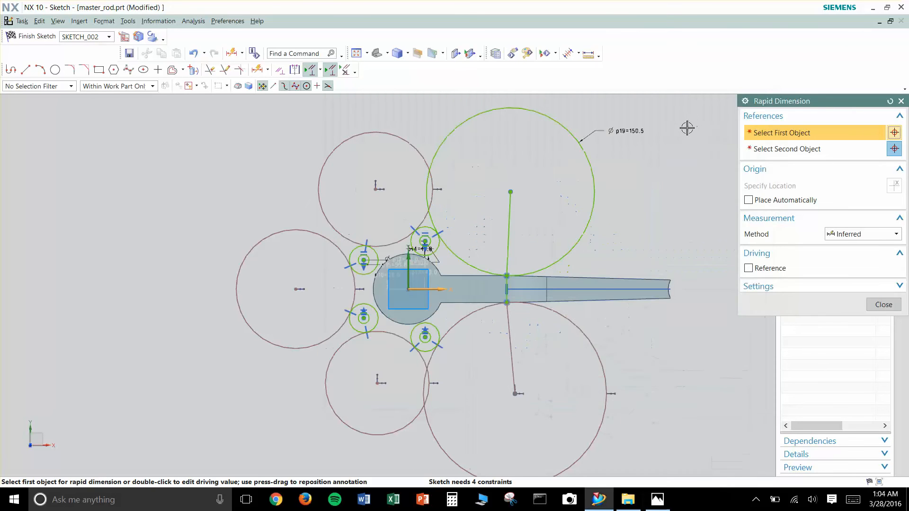
double_click(631, 130)
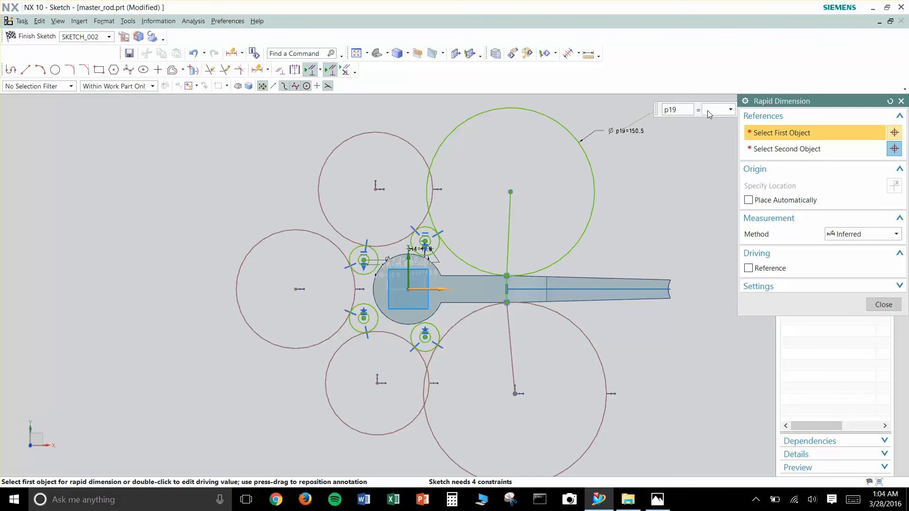
type("72*2")
key("Return")
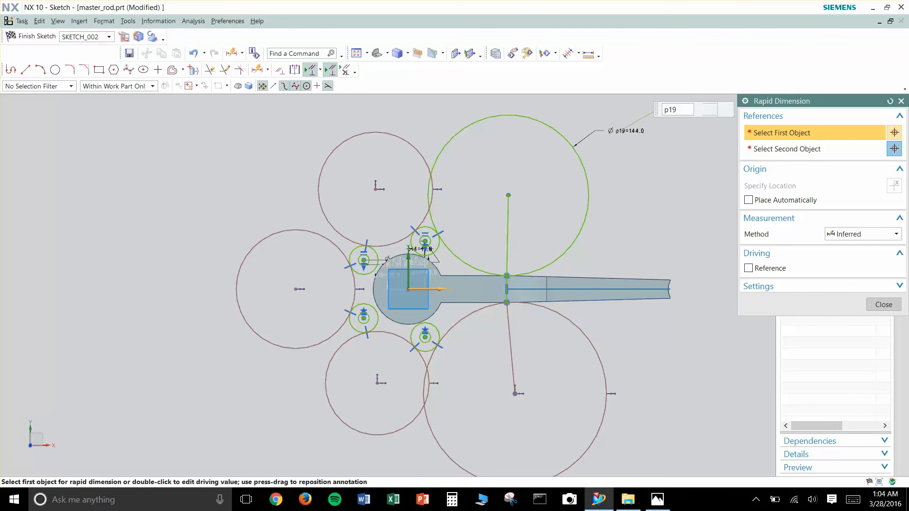
key("Escape")
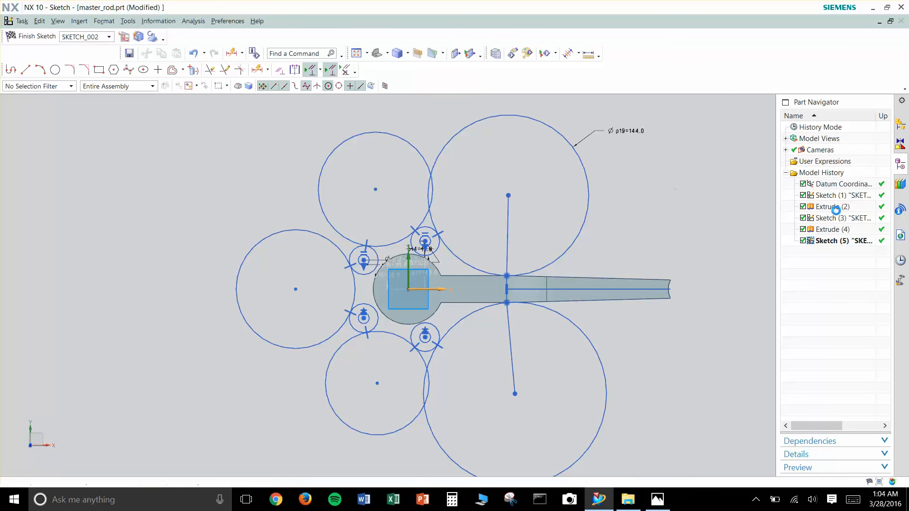
- Constrain the five large circles to equal radius, working from the dimensioned upper-right circle around to the lower-right one
key("c")
left_click(471, 125)
left_click(394, 137)
left_click(298, 197)
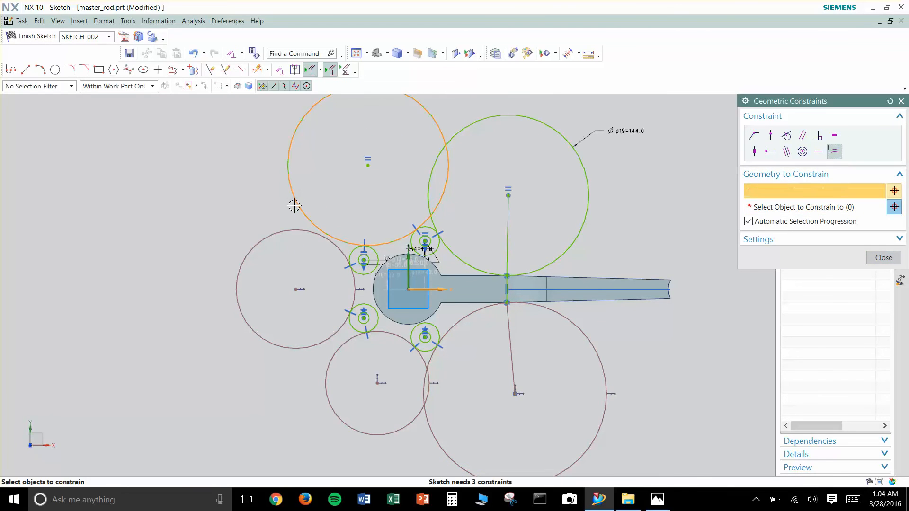
left_click(295, 231)
left_click(324, 356)
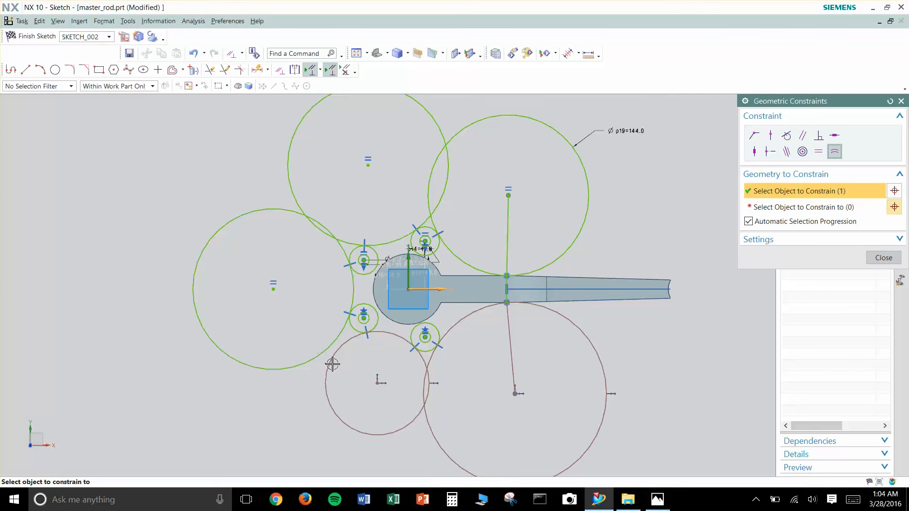
left_click(331, 364)
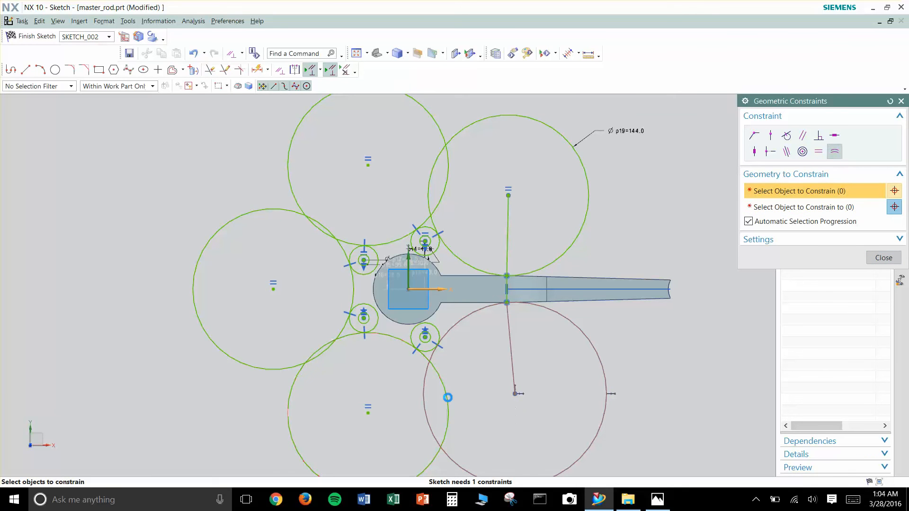
left_click(445, 402)
left_click(523, 354)
key("Escape")
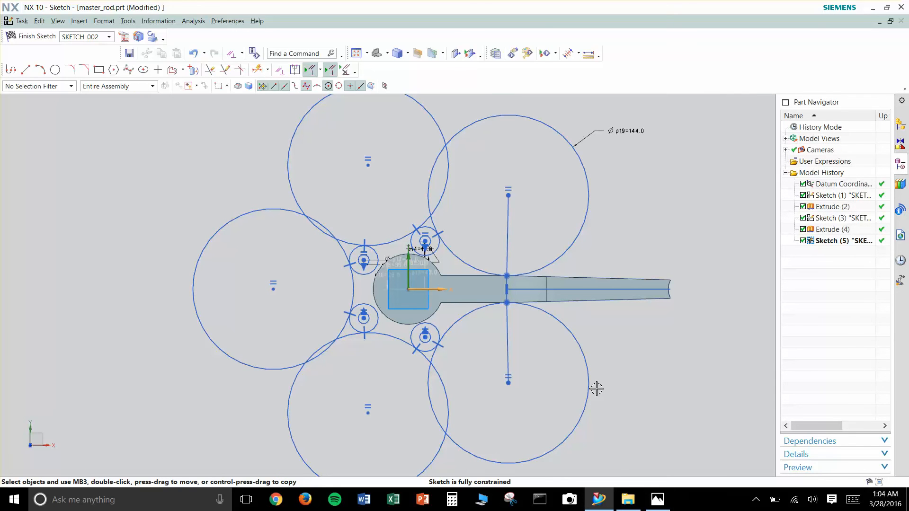
- Trim away the outer portions of the lower-right and upper-right large circles between their lobe and shank contact points
key("t")
key("Escape")
scroll(595, 379, "up", 1)
key("t")
left_click(557, 308)
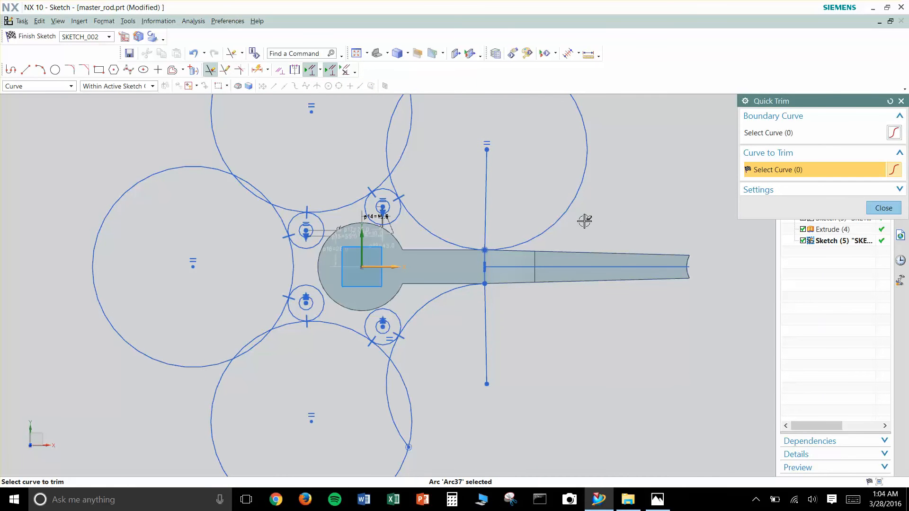
left_click(571, 213)
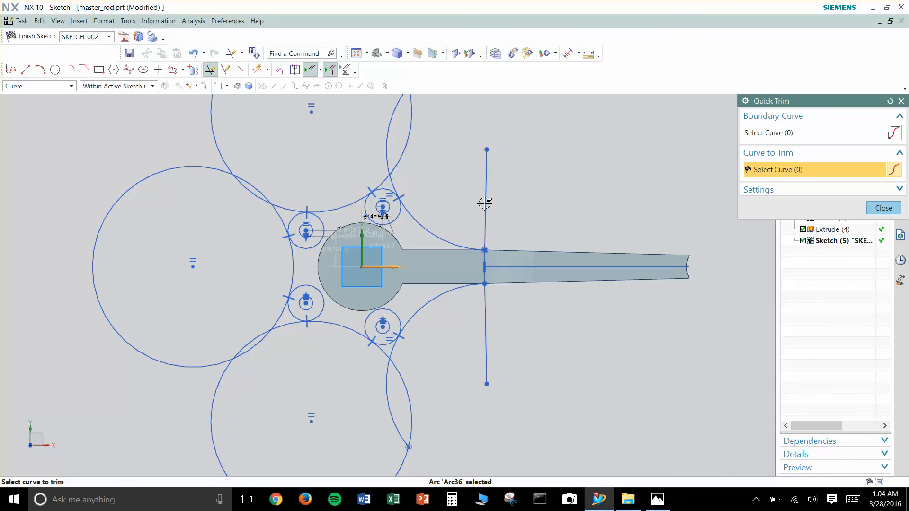
- Trim the rest of the lower-right large circle, the outer portion of the lower-left one, and its overhang at the lower-right lobe
left_click(389, 399)
left_click(410, 393)
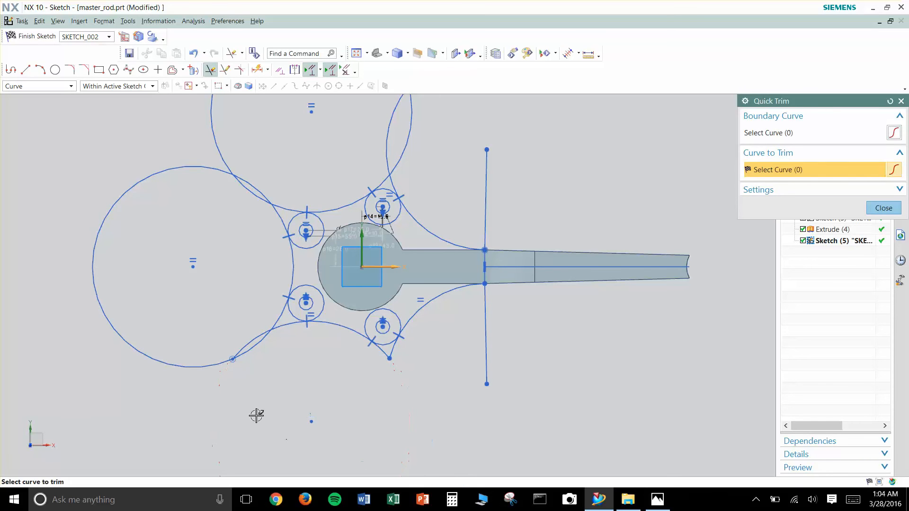
left_click(251, 352)
scroll(350, 364, "up", 2)
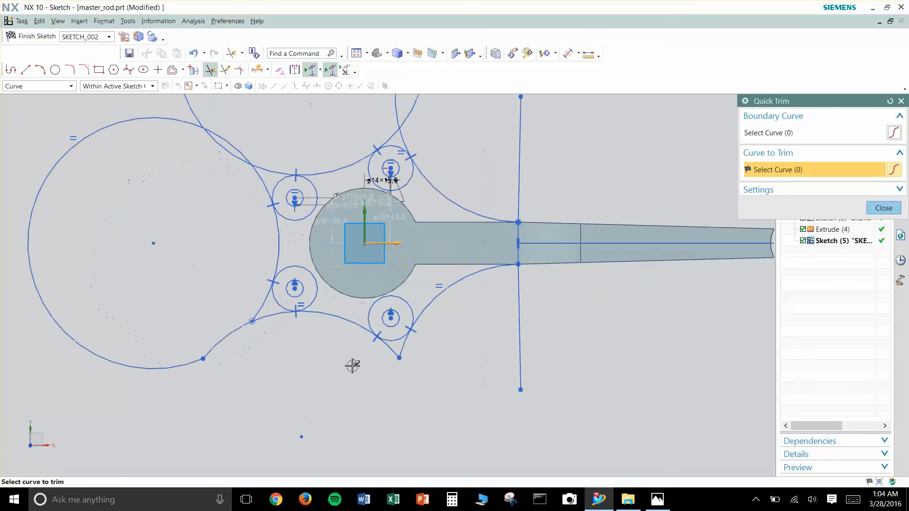
left_click(401, 345)
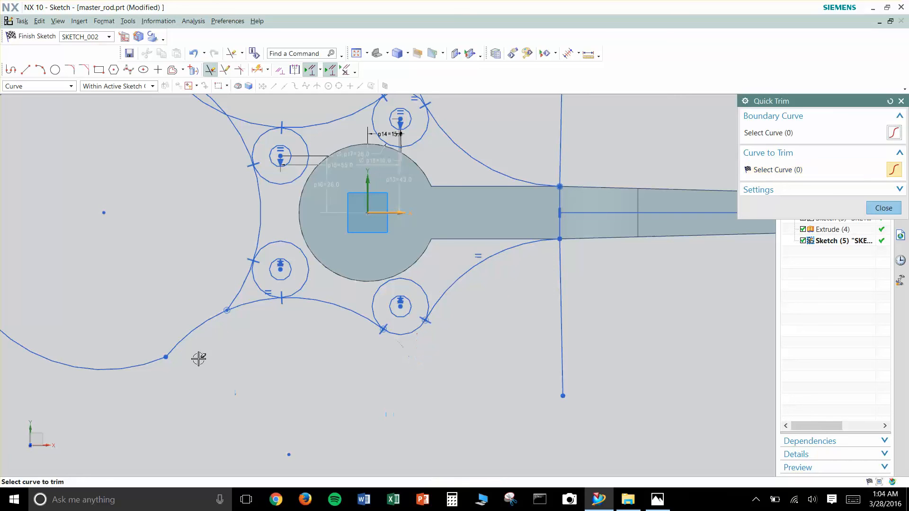
- Trim the overlapping arc ends at the lower-left lobe and the outer portion of the left large circle
left_click(203, 321)
left_click(231, 303)
left_click(240, 306)
left_click(148, 376)
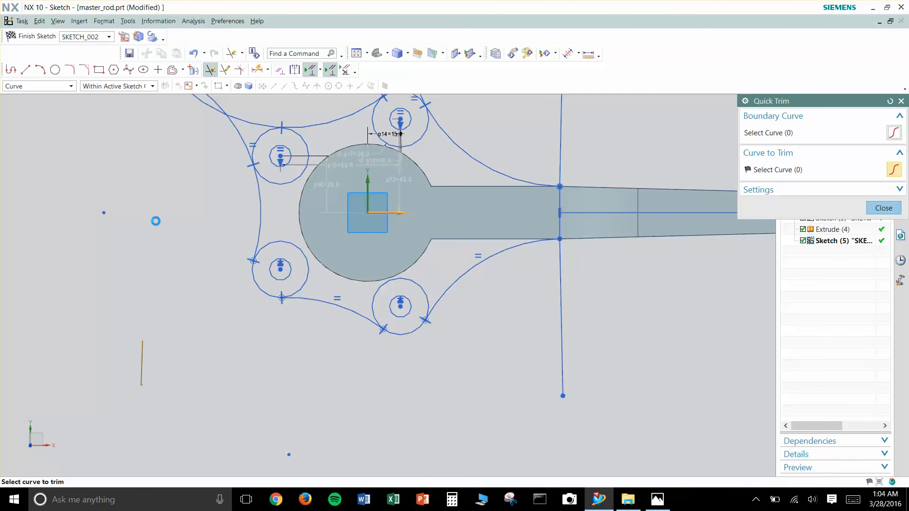
- Trim the upper-left large circle and the leftover crossing arcs, keeping only the connecting arcs between the upper lobes
middle_click_drag(179, 201, 180, 361, "shift")
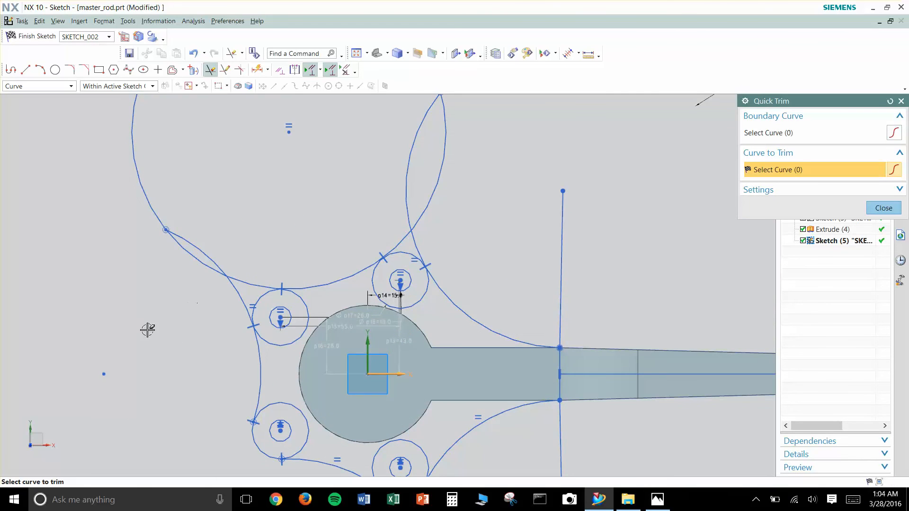
left_click_drag(238, 272, 250, 245)
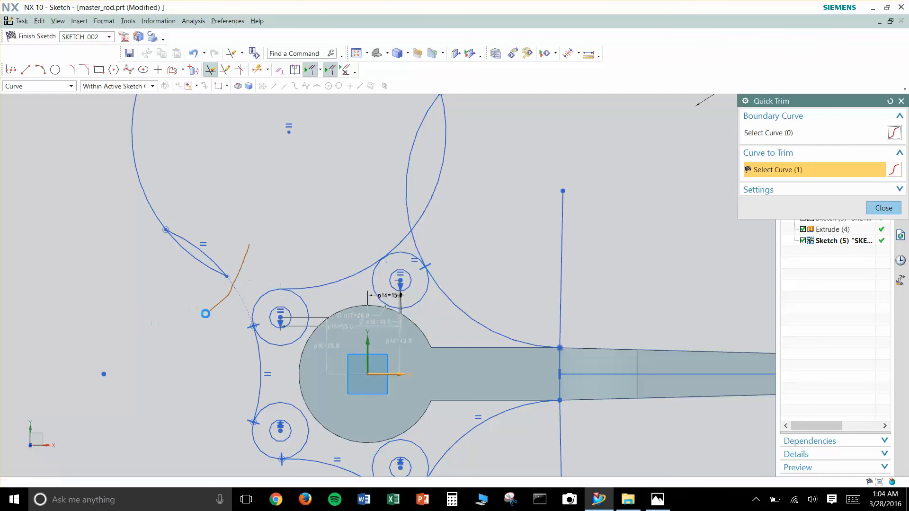
left_click_drag(194, 225, 199, 214)
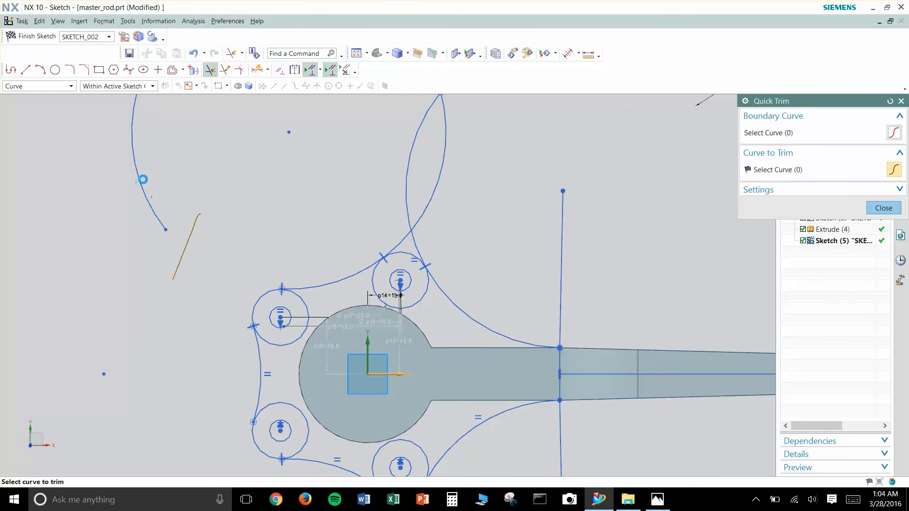
left_click(145, 194)
left_click(396, 239)
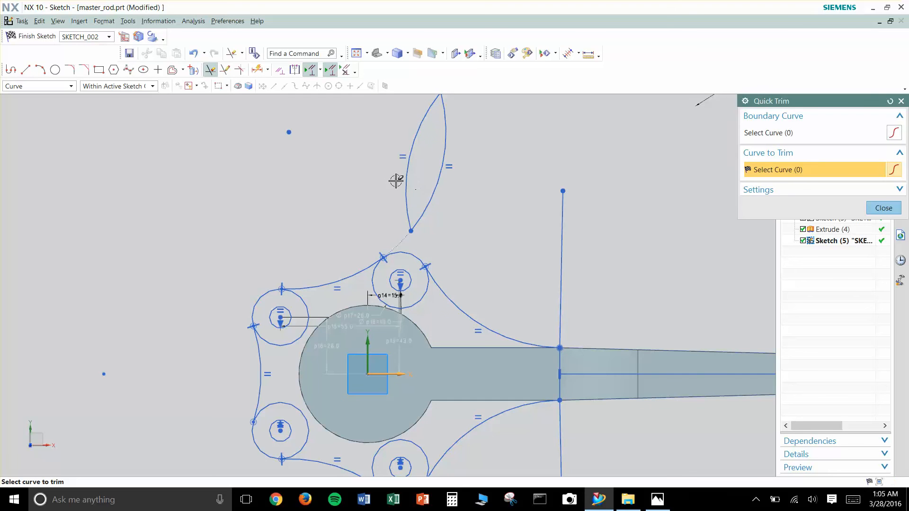
left_click_drag(410, 177, 457, 201)
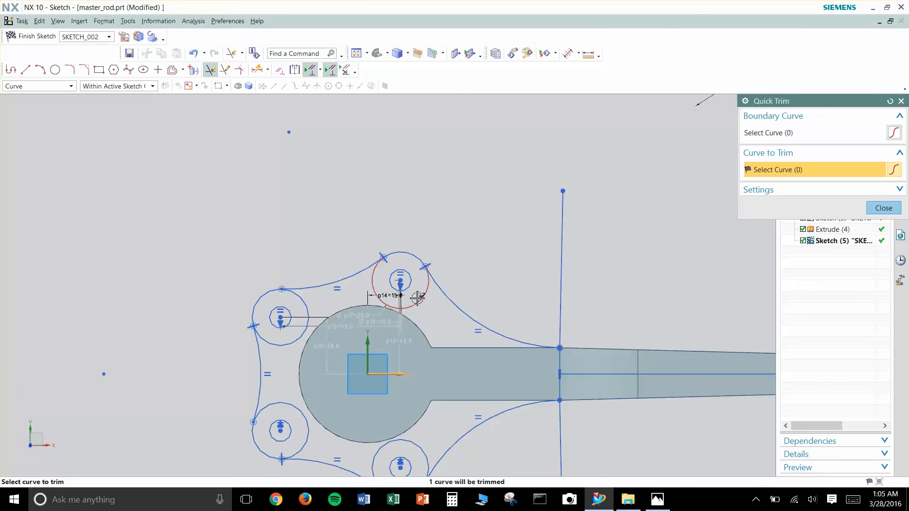
- Trim the inner portions of the four lobe circles to leave one continuous flange outline, and end the Quick Trim command
scroll(471, 332, "down", 1)
scroll(502, 403, "up", 2)
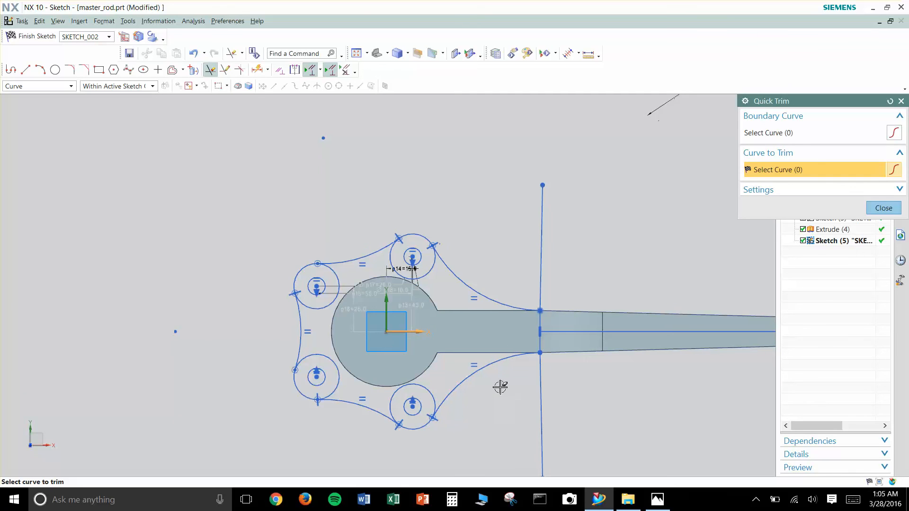
left_click(420, 384)
left_click(272, 374)
left_click(260, 246)
left_click(423, 194)
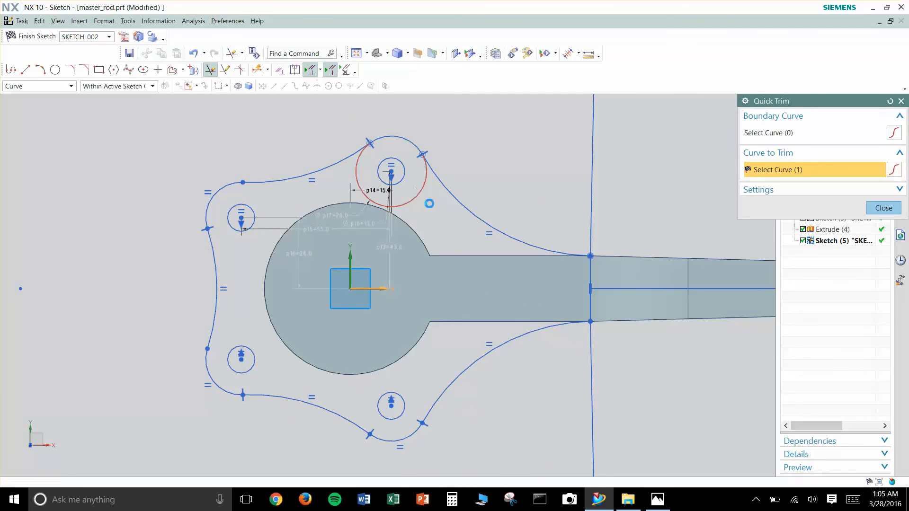
scroll(535, 355, "down", 3)
middle_click_drag(646, 380, 525, 359, "shift")
key("Escape")
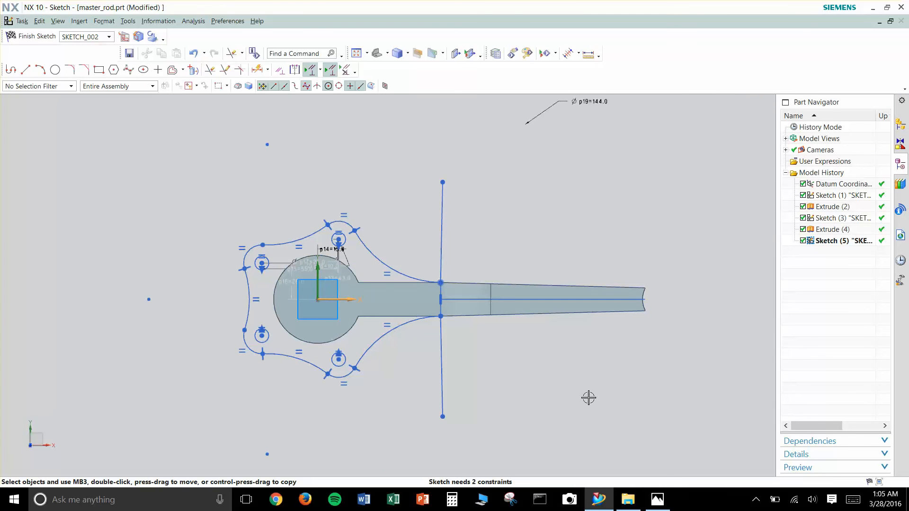
key("c")
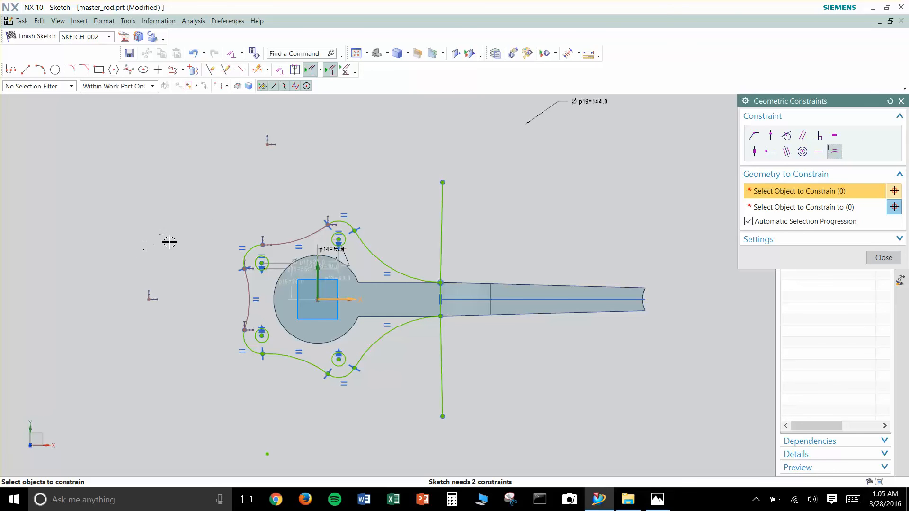
scroll(168, 260, "up", 1)
scroll(236, 341, "up", 4)
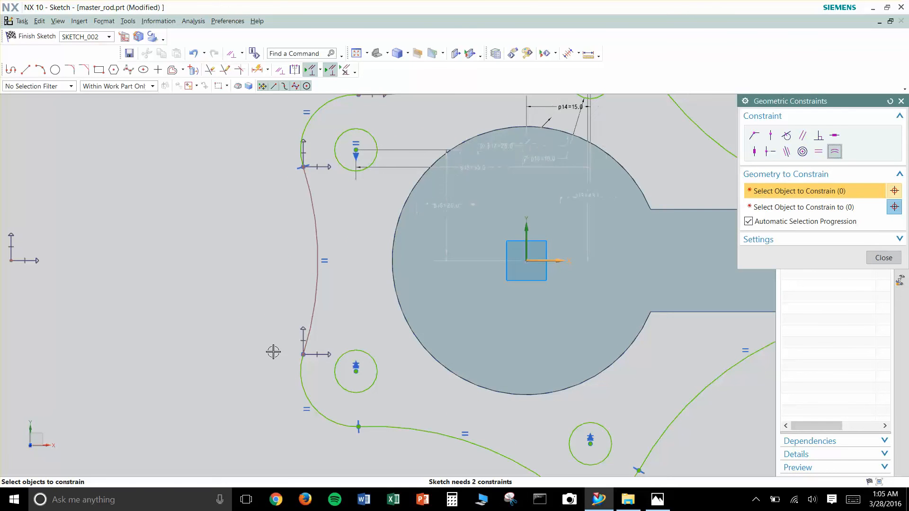
key("Escape")
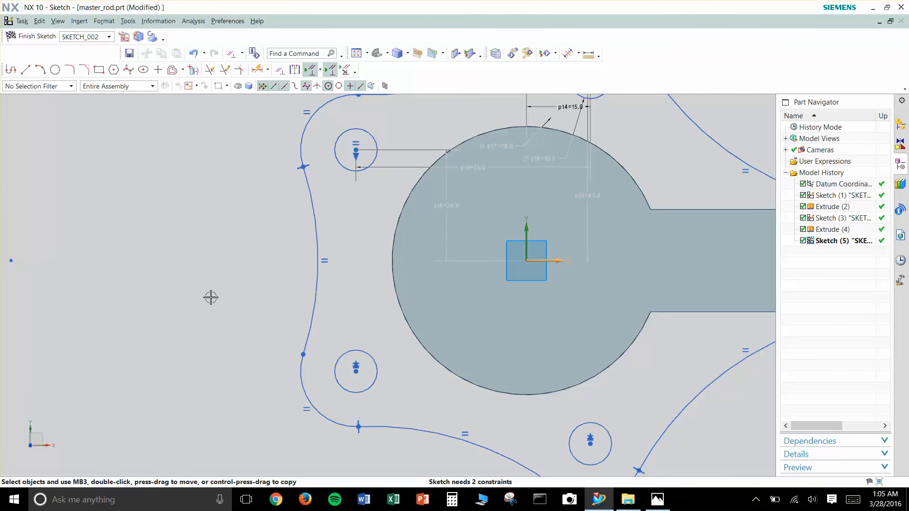
- Constrain the lower-left lobe arc tangent to the left connecting arc at their shared endpoint
scroll(209, 299, "down", 5)
scroll(207, 296, "up", 4)
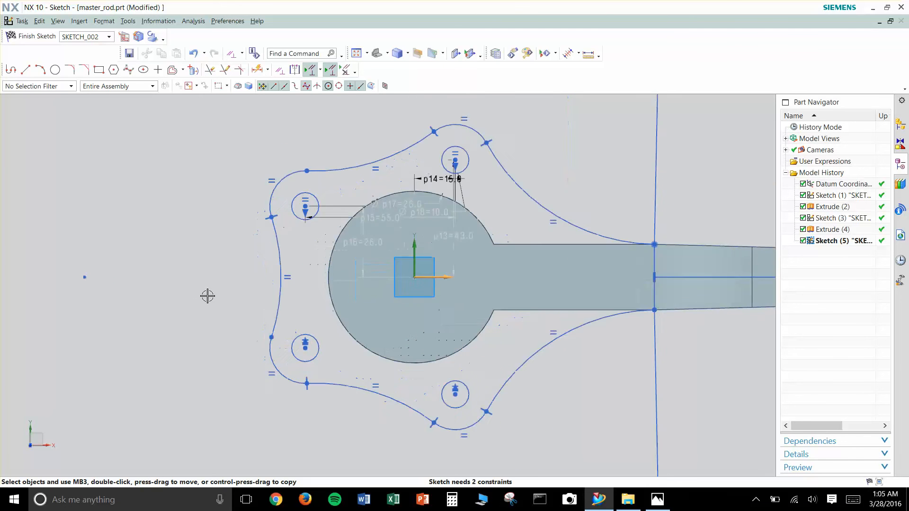
scroll(199, 301, "down", 1)
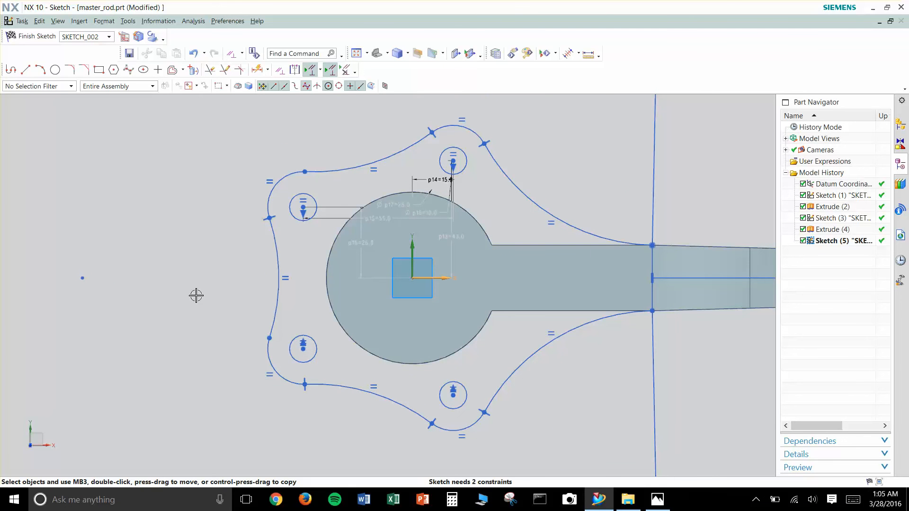
scroll(252, 333, "up", 2)
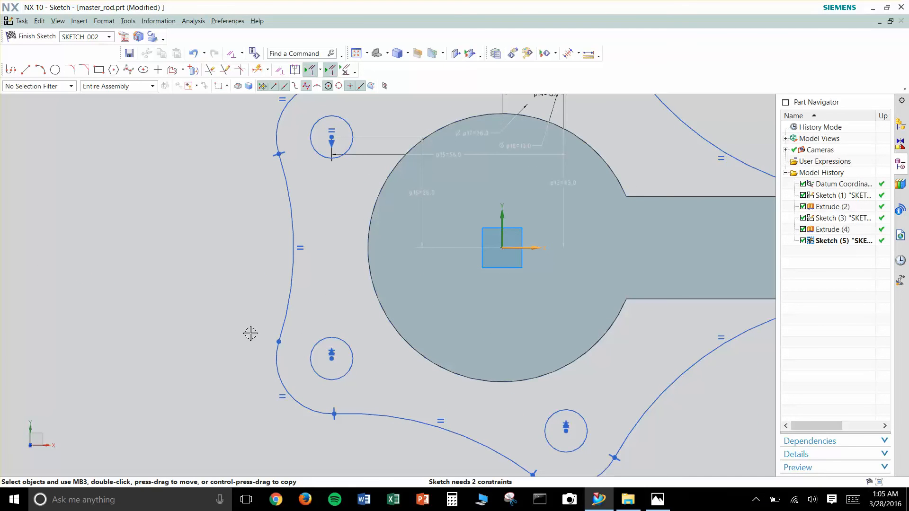
scroll(261, 319, "up", 5)
middle_click_drag(246, 254, 305, 365, "shift")
scroll(251, 312, "up", 6)
scroll(249, 328, "up", 6)
mouse_move(384, 432)
middle_mouse_down("shift")
mouse_move(448, 335)
mouse_move(438, 316)
middle_mouse_up("shift")
scroll(391, 325, "up", 7)
middle_click_drag(275, 336, 345, 249, "shift")
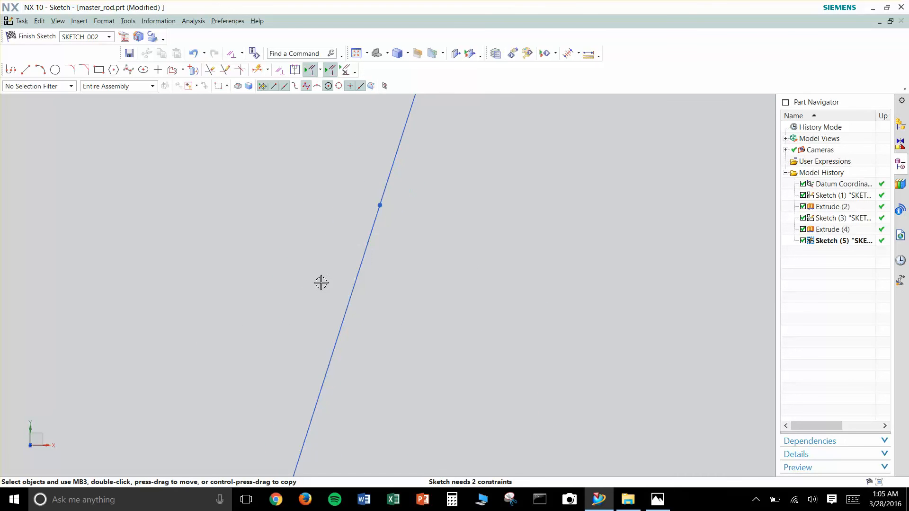
mouse_move(425, 203)
middle_mouse_down("shift")
mouse_move(406, 290)
mouse_move(323, 253)
middle_mouse_up("shift")
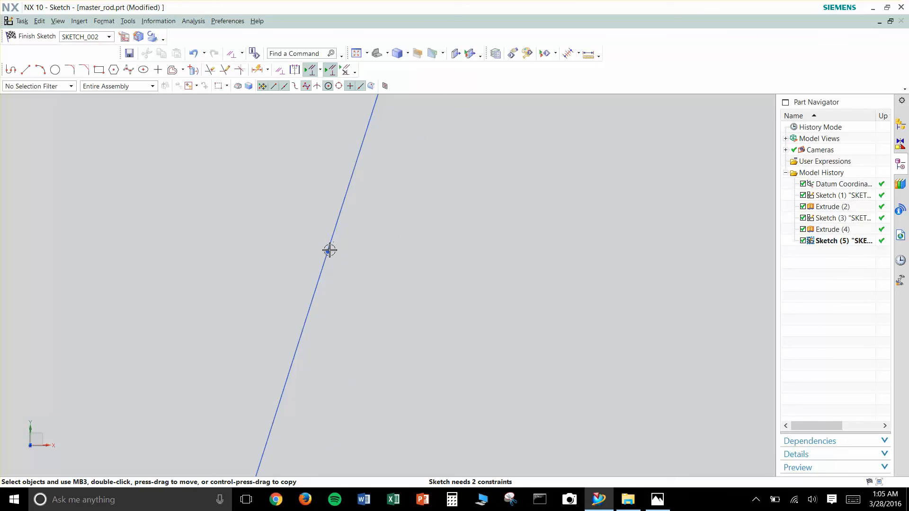
middle_click_drag(407, 285, 351, 286, "shift")
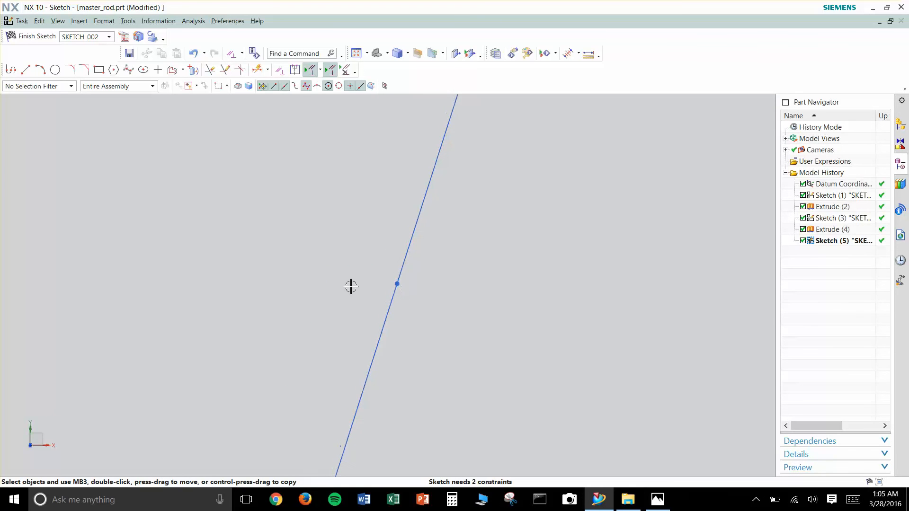
left_click(396, 291)
left_click(403, 270)
- Constrain the upper-left lobe arc tangent to the connecting arc between the two upper lobes, and close Geometric Constraints
scroll(490, 333, "down", 15)
scroll(556, 284, "down", 5)
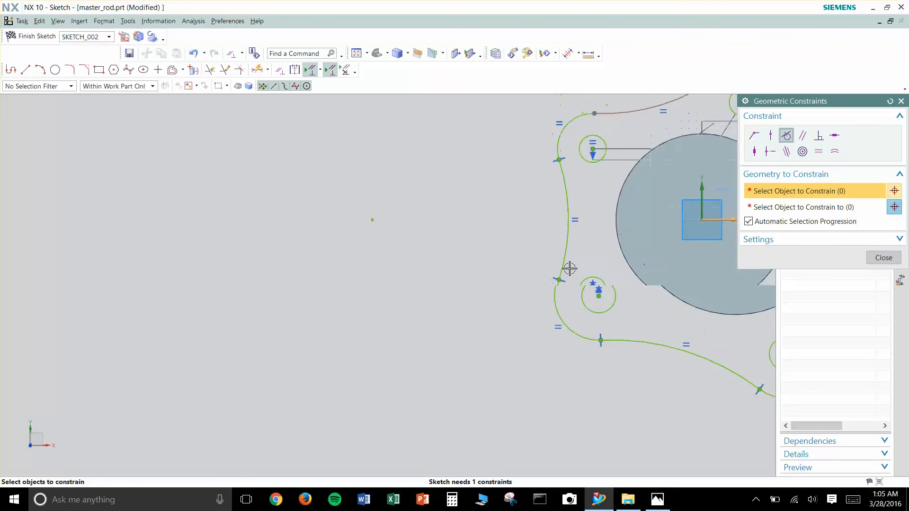
scroll(583, 170, "up", 10)
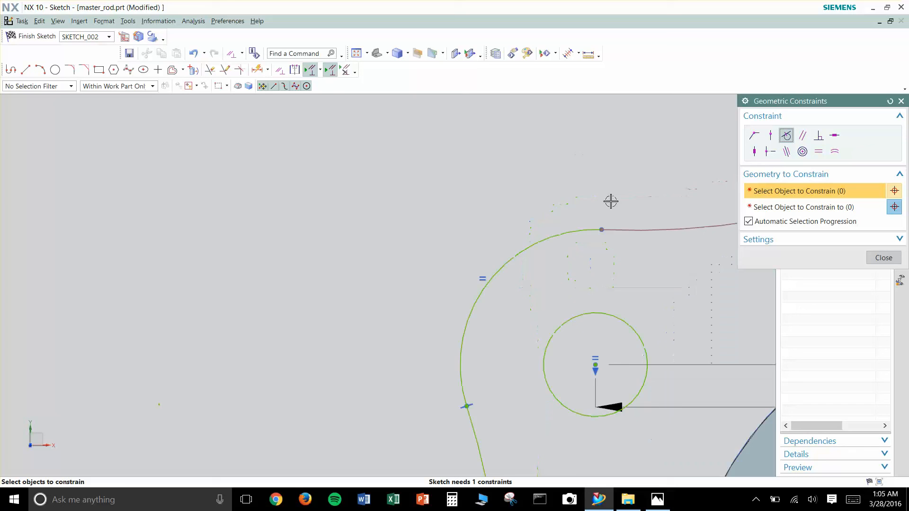
left_click(604, 287)
left_click(571, 283)
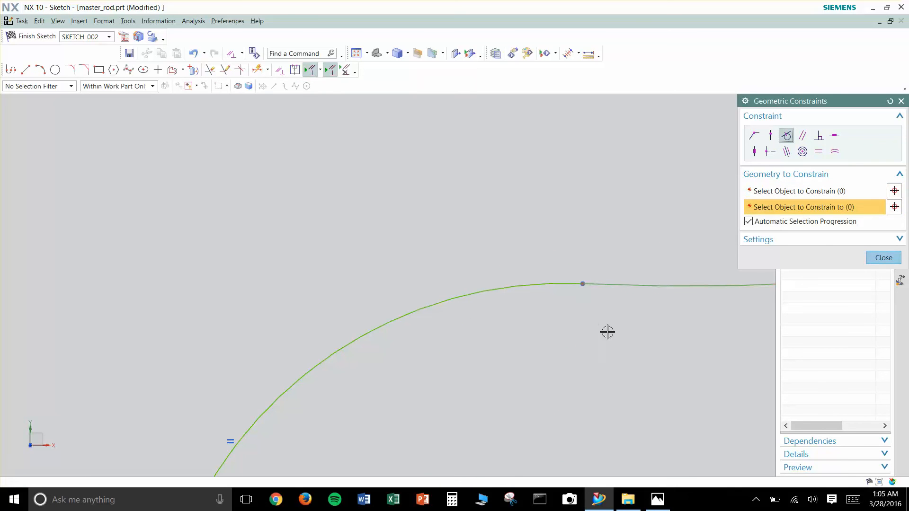
scroll(609, 332, "down", 5)
scroll(753, 310, "down", 5)
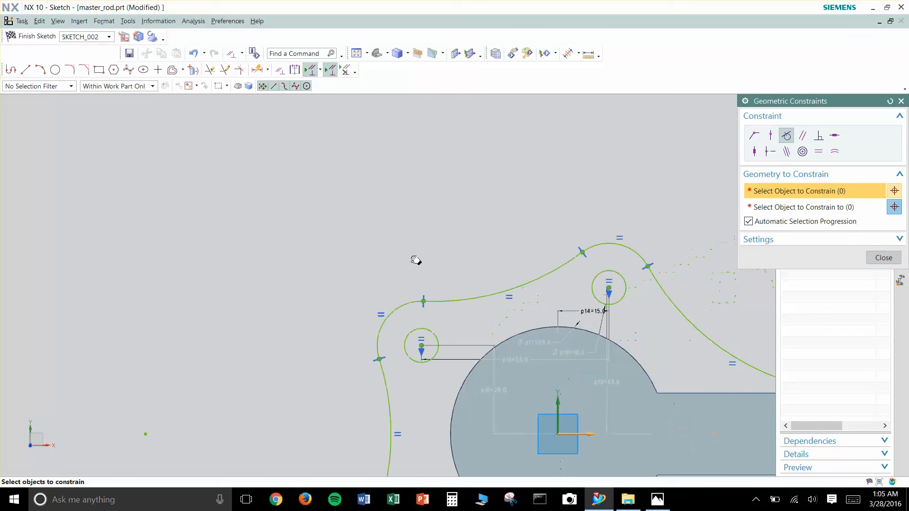
scroll(601, 281, "down", 2)
left_click(901, 101)
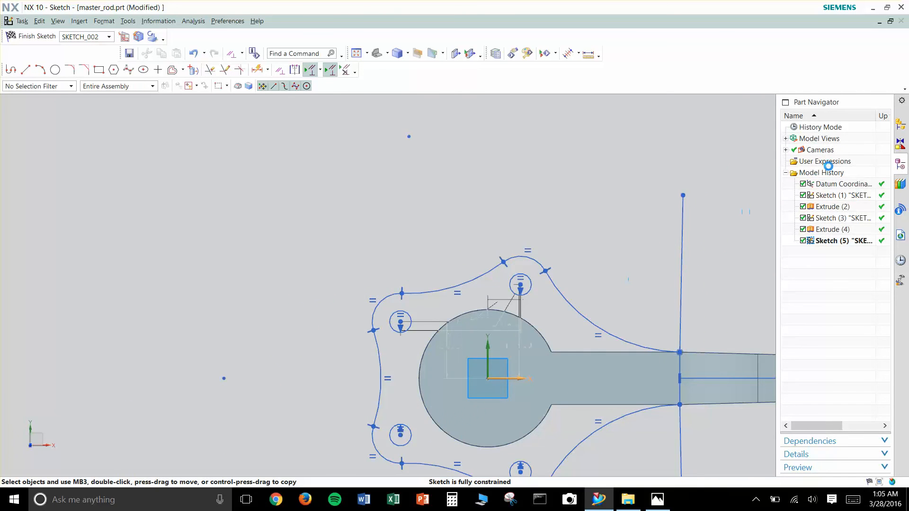
- Convert the two radial lines above and below the shank to reference lines
mouse_move(649, 274)
middle_mouse_down("shift")
mouse_move(598, 213)
mouse_move(551, 212)
middle_mouse_up("shift")
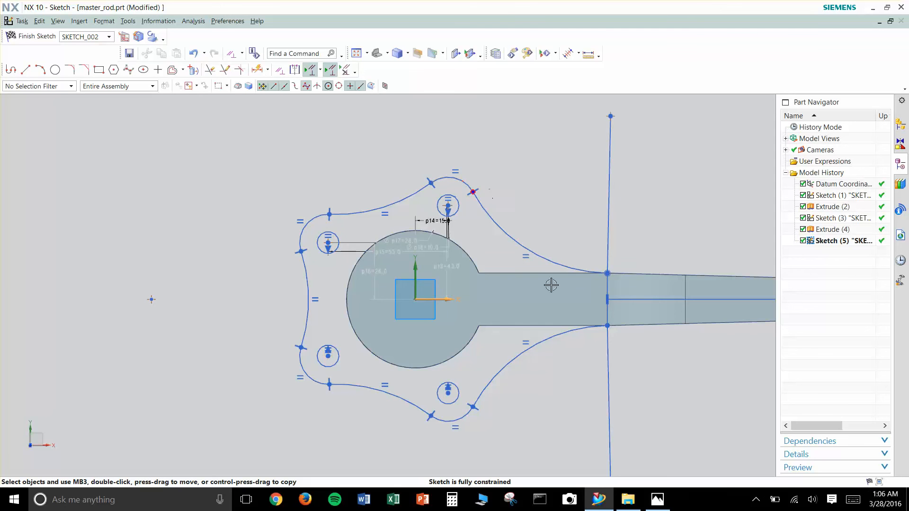
scroll(600, 340, "up", 2)
middle_click_drag(668, 403, 561, 343, "shift")
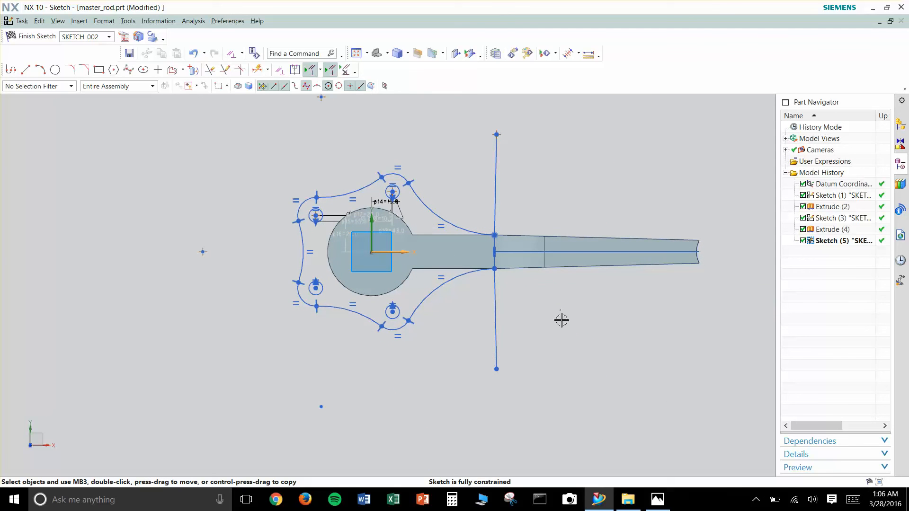
left_click(496, 316)
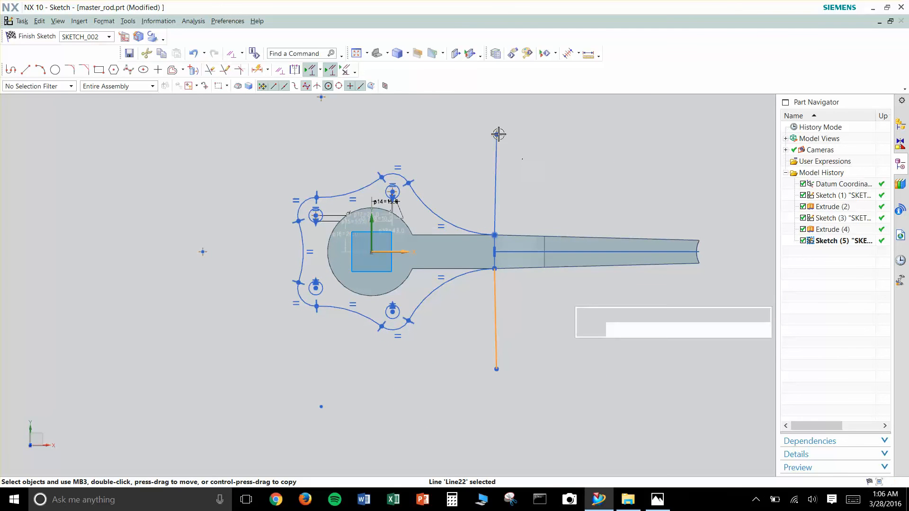
right_click(500, 174)
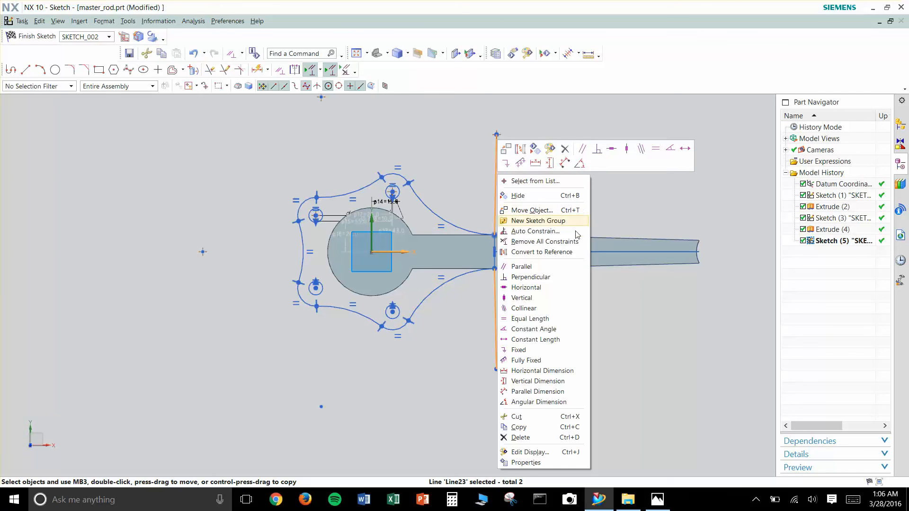
left_click(528, 251)
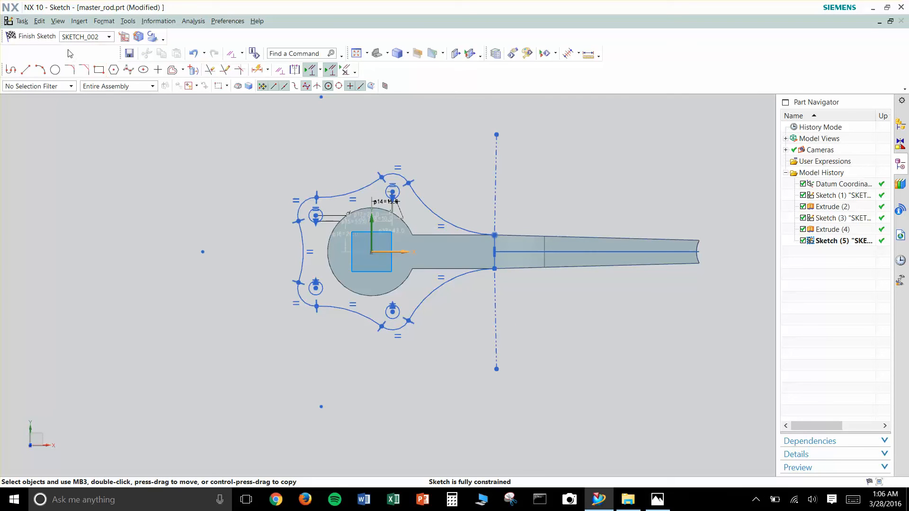
- Finish the flange sketch and extrude its outline and four holes from 14 mm to 21 mm, uniting it with the rod body
left_click(50, 42)
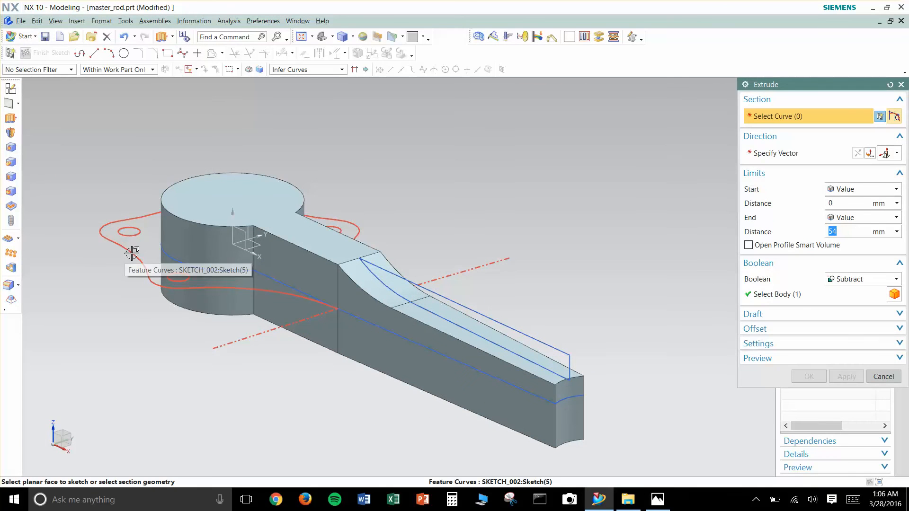
left_click(132, 253)
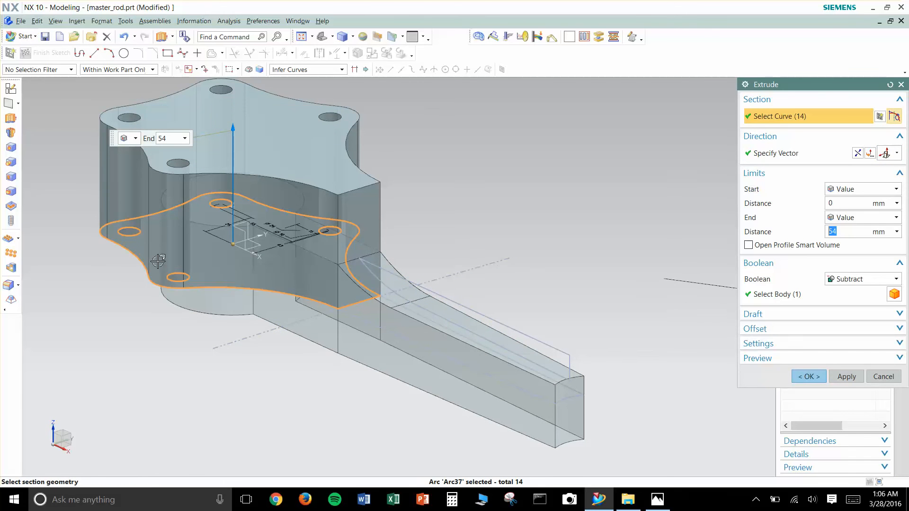
left_click(834, 203)
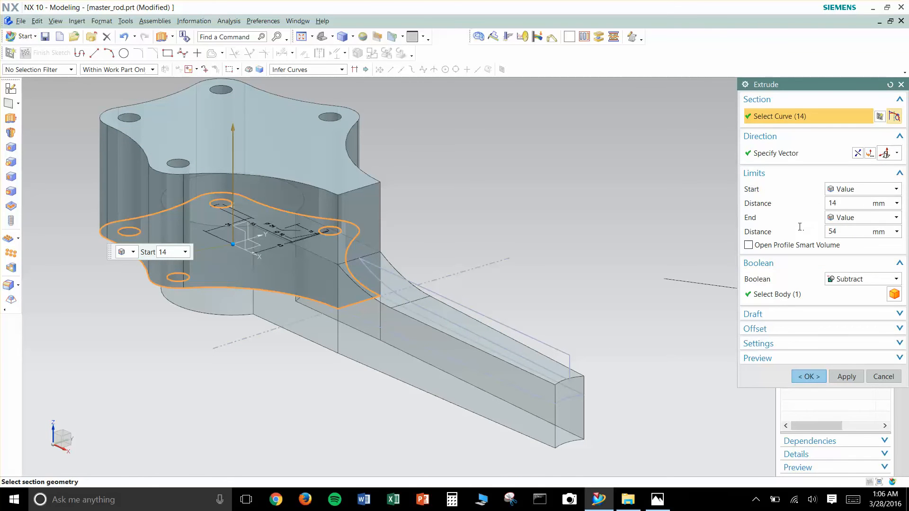
key("Tab")
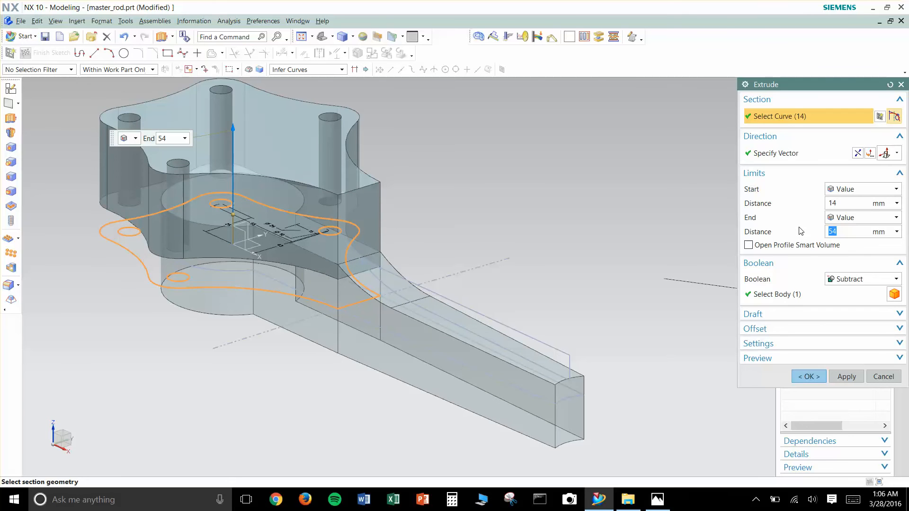
type("21")
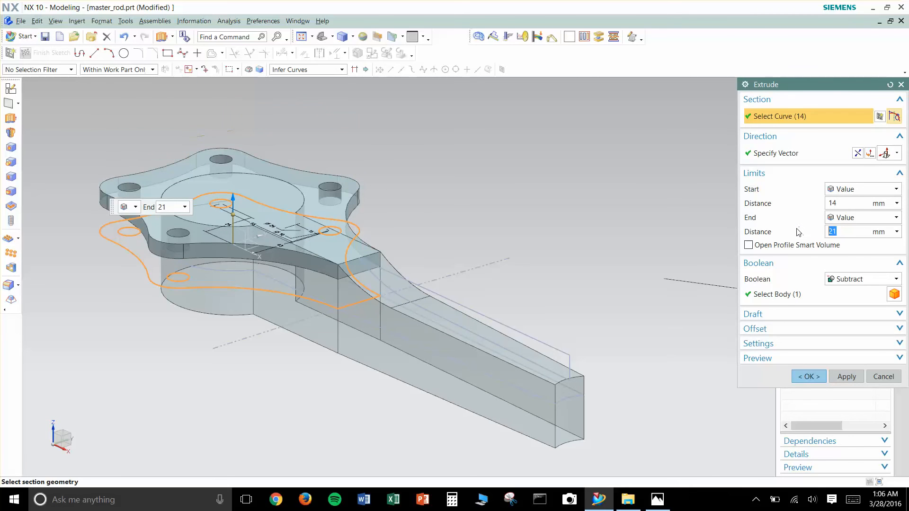
left_click(871, 279)
left_click(858, 303)
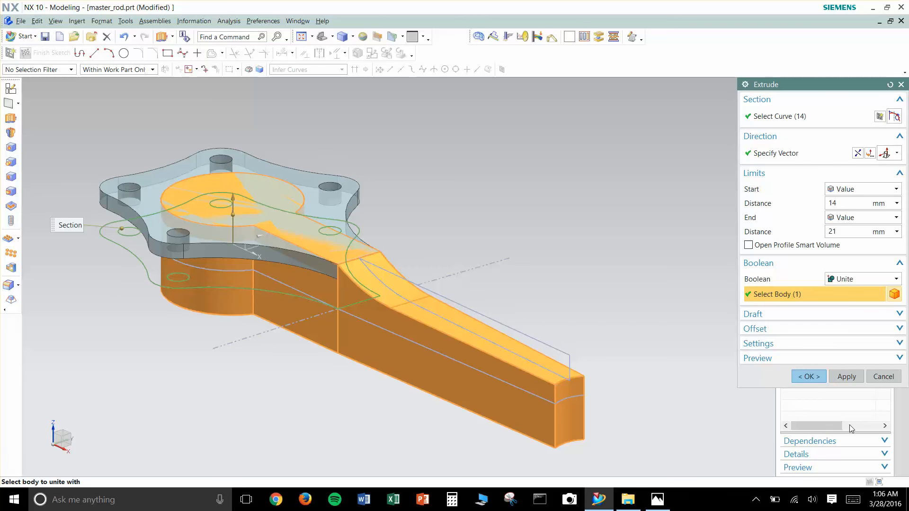
left_click(817, 382)
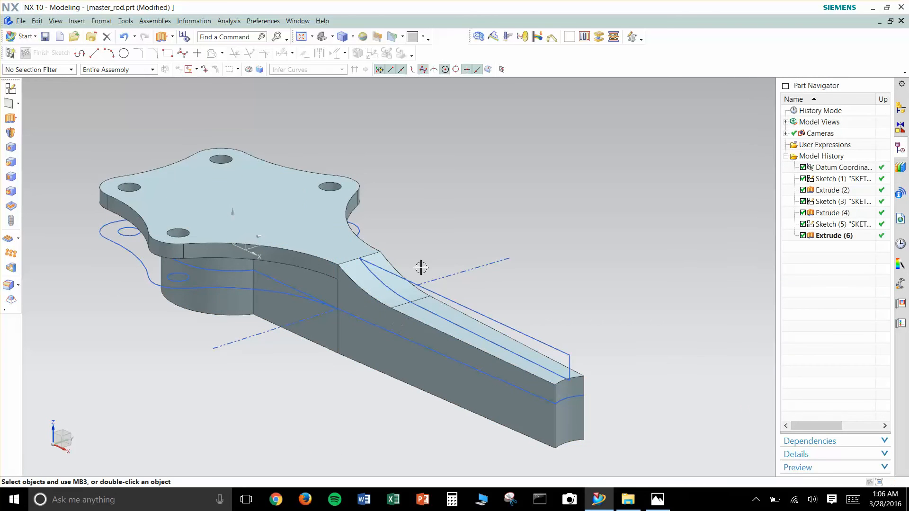
- Create a new sketch on the horizontal XY datum plane at the centre of the large end
left_click(11, 90)
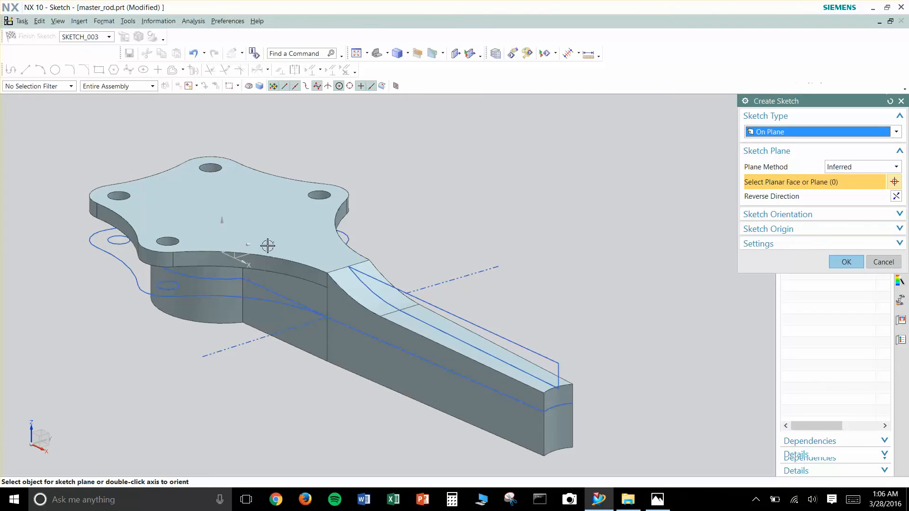
left_click(243, 256)
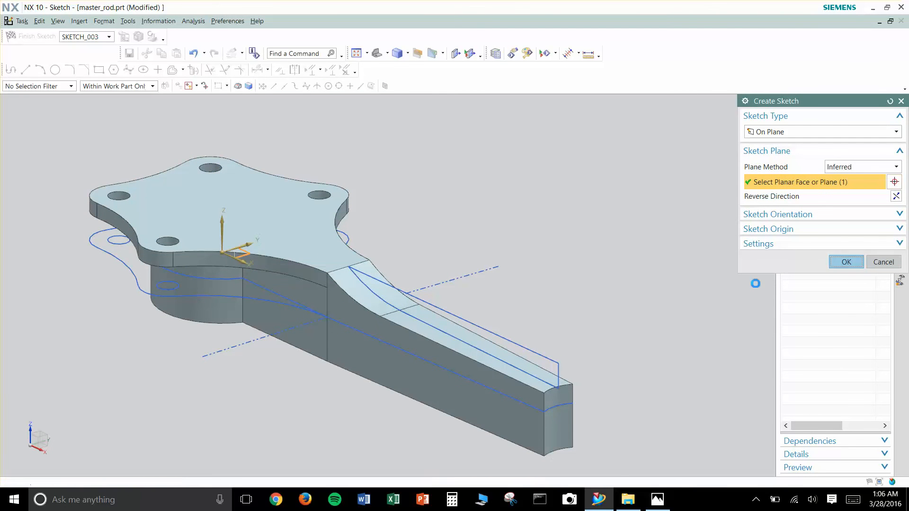
left_click(846, 262)
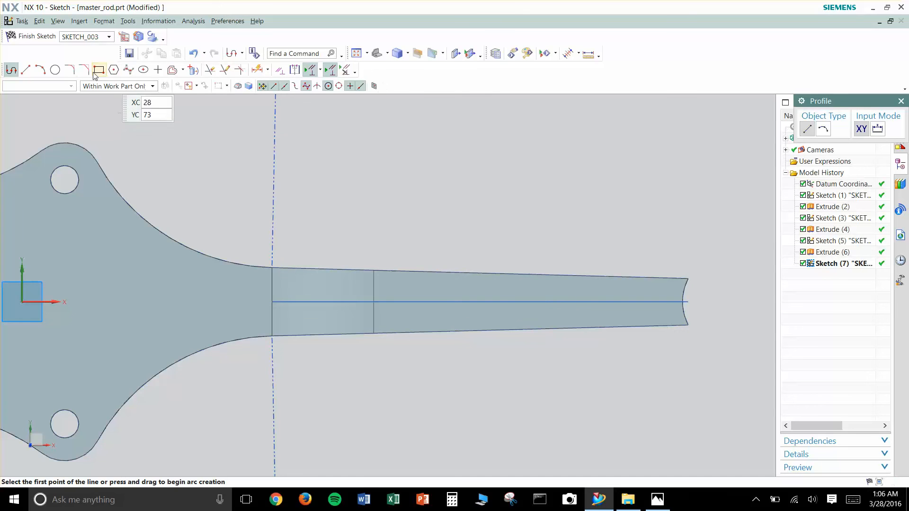
- Sketch two circles centred on the shank centreline, about 13.5 mm in diameter near the flange and about 11 mm near the small end
left_click(55, 70)
scroll(374, 302, "up", 1)
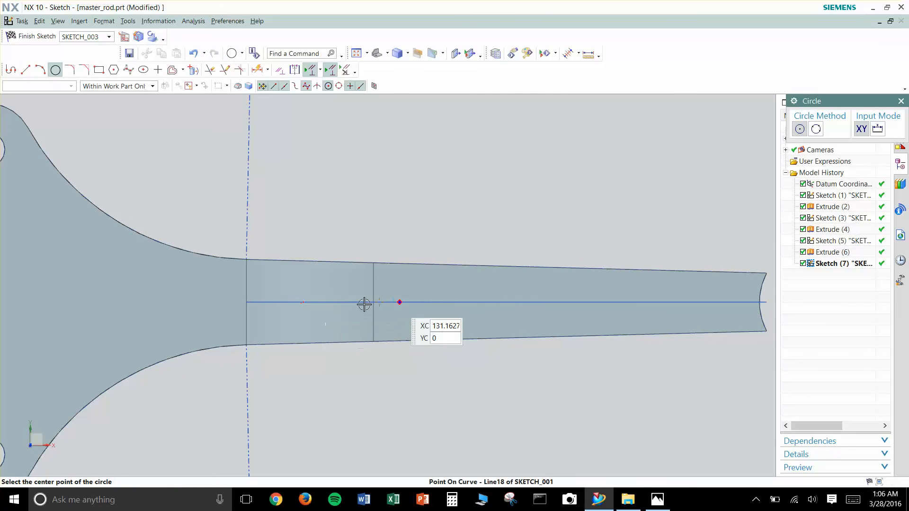
left_click(274, 302)
left_click(295, 295)
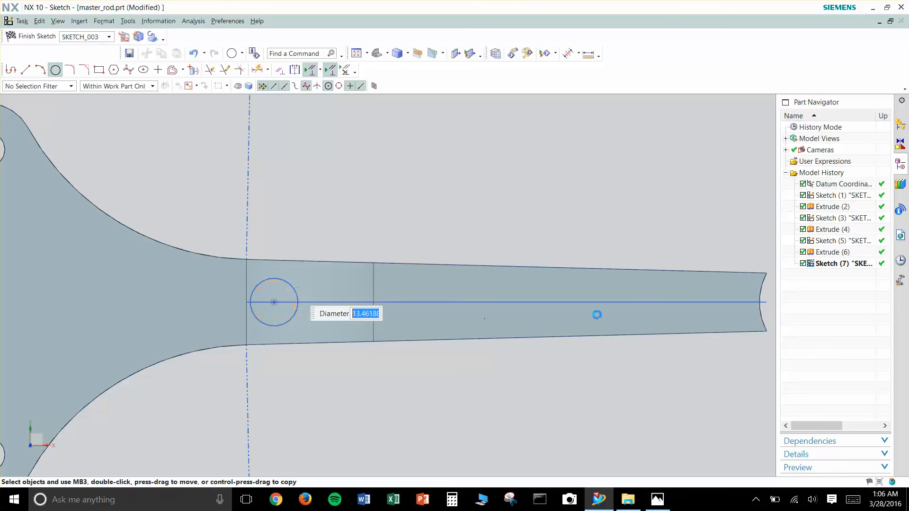
left_click(717, 303)
key("Escape")
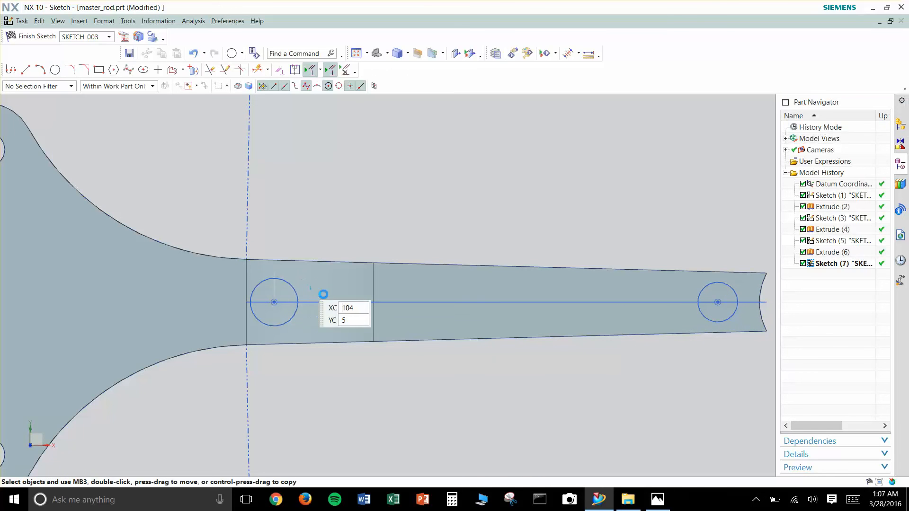
key("z")
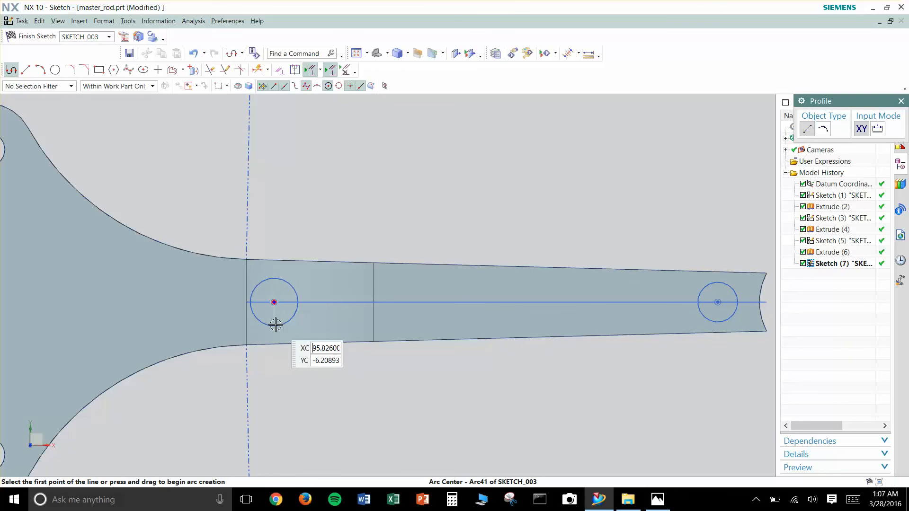
left_click(275, 326)
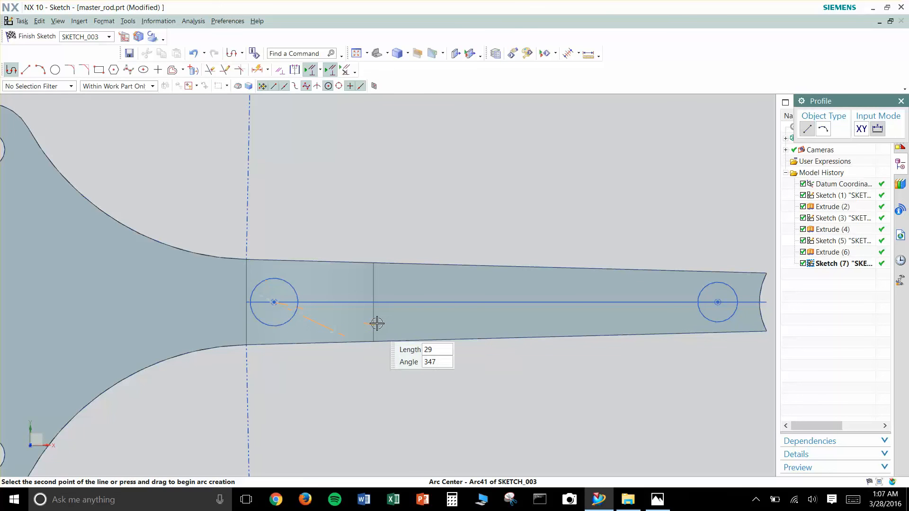
key("Escape")
- Draw a line connecting the lower quadrant points of the two shank circles, and end the line chain
scroll(261, 321, "up", 4)
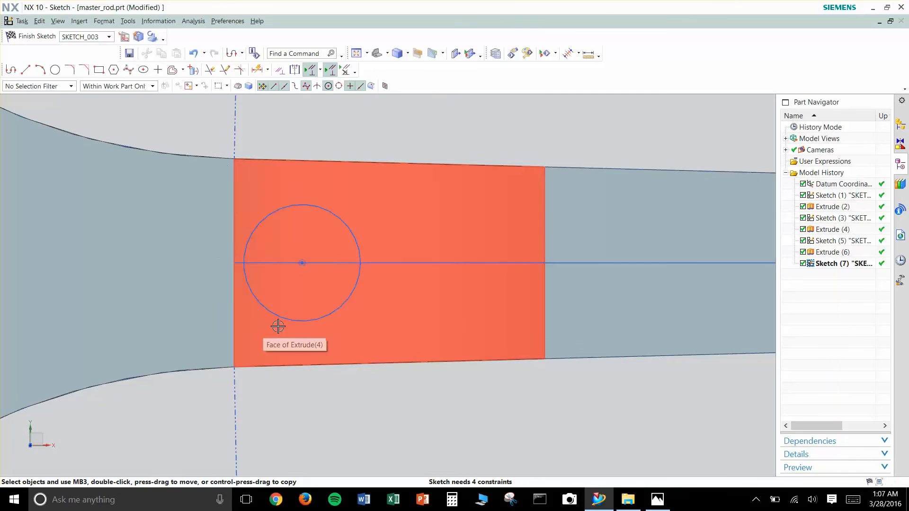
key("z")
scroll(400, 321, "down", 1)
scroll(400, 322, "down", 2)
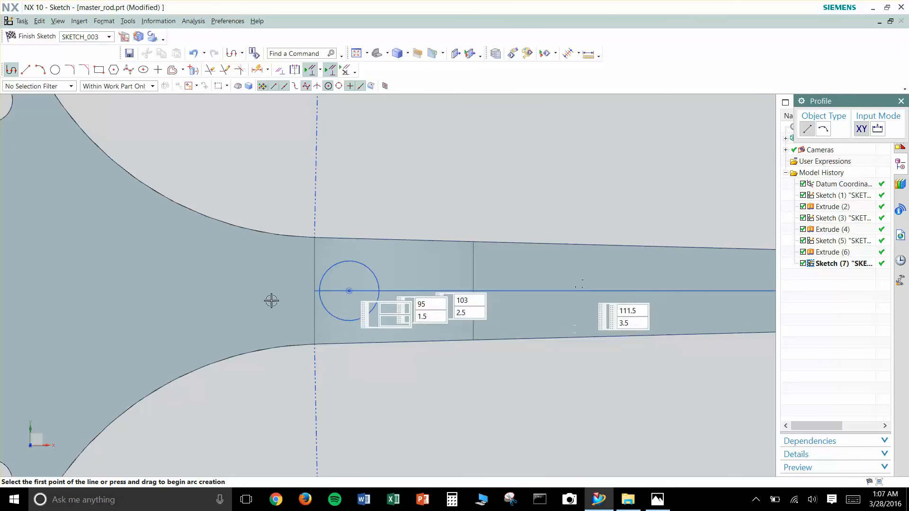
scroll(339, 317, "up", 6)
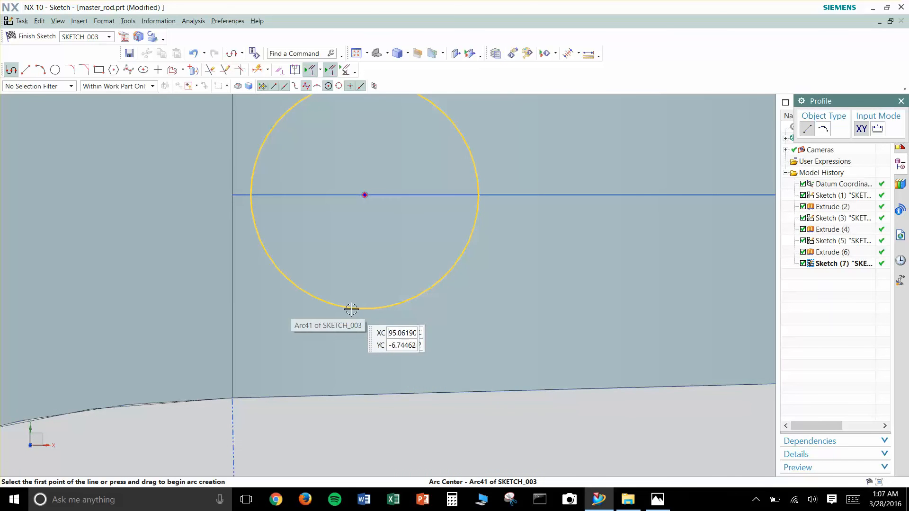
left_click(349, 308)
scroll(617, 307, "down", 3)
scroll(616, 306, "down", 2)
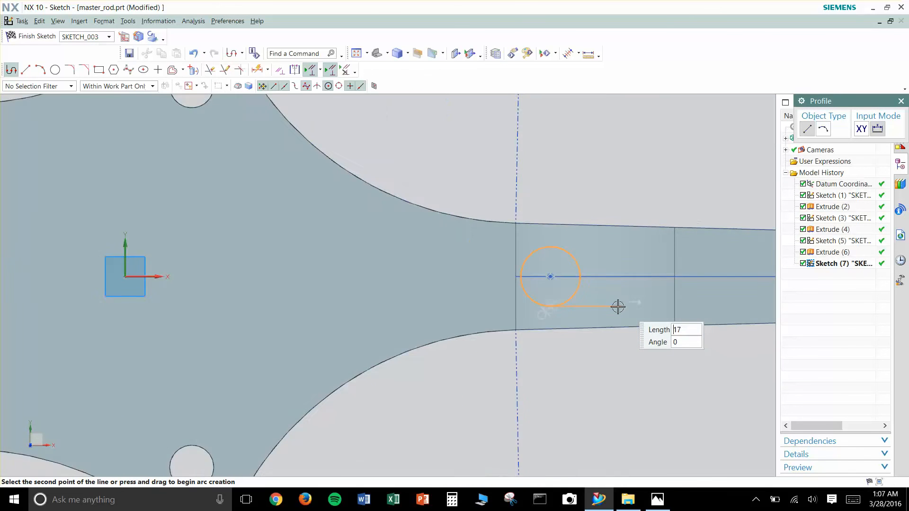
middle_click_drag(625, 310, 394, 331, "shift")
middle_click_drag(753, 301, 497, 313, "shift")
scroll(669, 289, "up", 4)
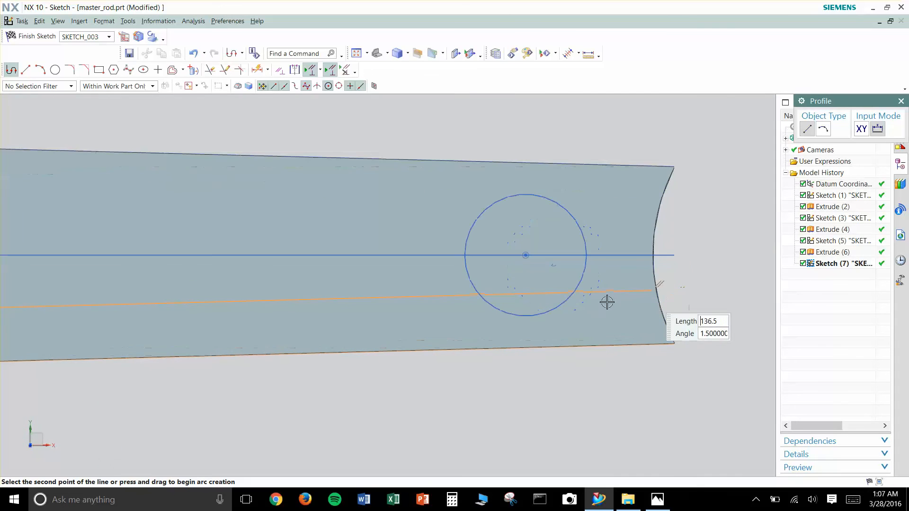
left_click(531, 315)
key("Escape")
key("Escape")
- Draw a line connecting the upper quadrant points of the two shank circles, and end the line chain
key("z")
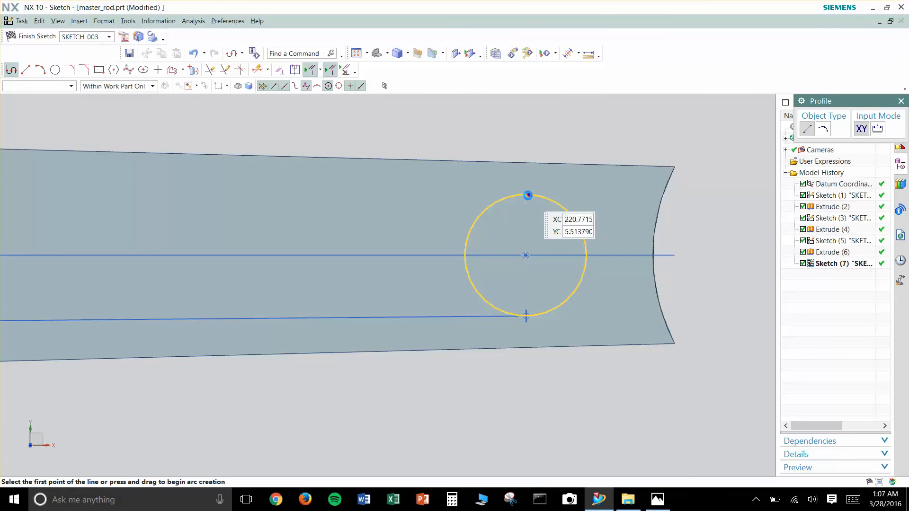
left_click(528, 193)
scroll(284, 192, "down", 4)
middle_click_drag(233, 197, 573, 248, "shift")
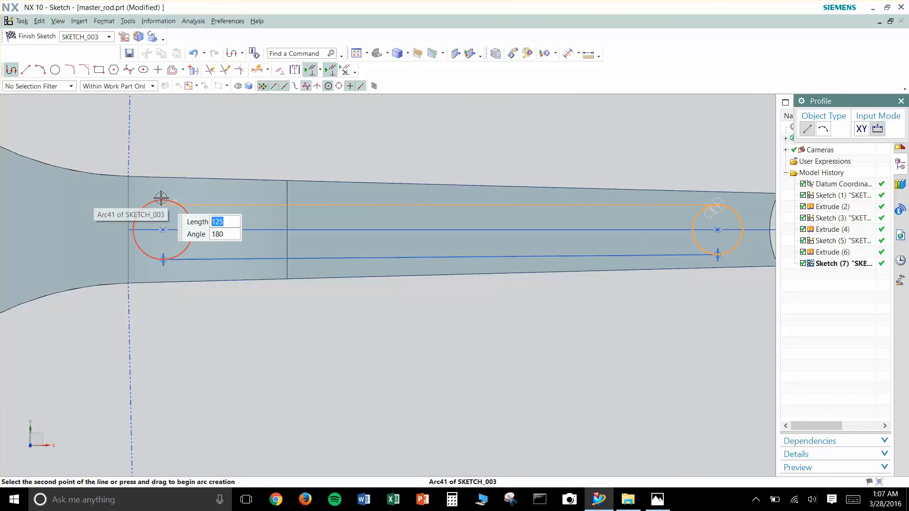
scroll(166, 198, "up", 5)
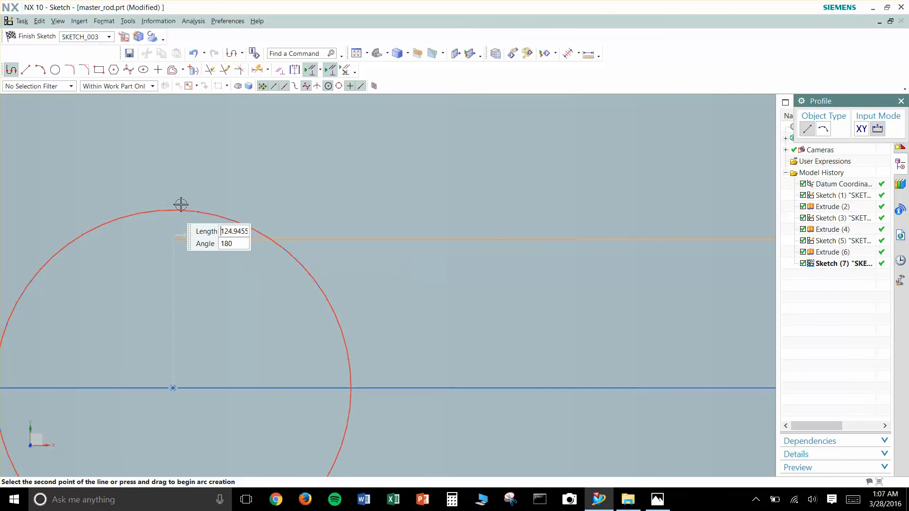
left_click(258, 231)
scroll(521, 270, "down", 8)
key("Escape")
middle_click_drag(583, 280, 346, 284, "shift")
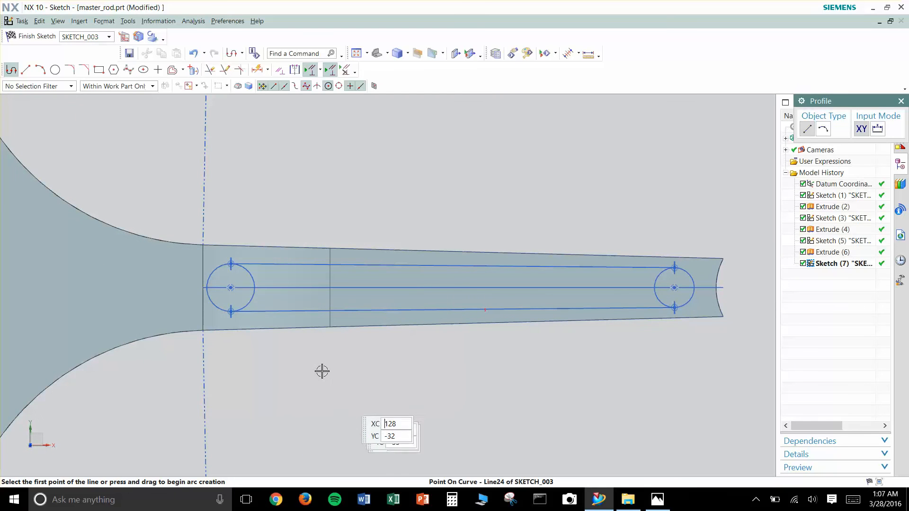
left_click(254, 286)
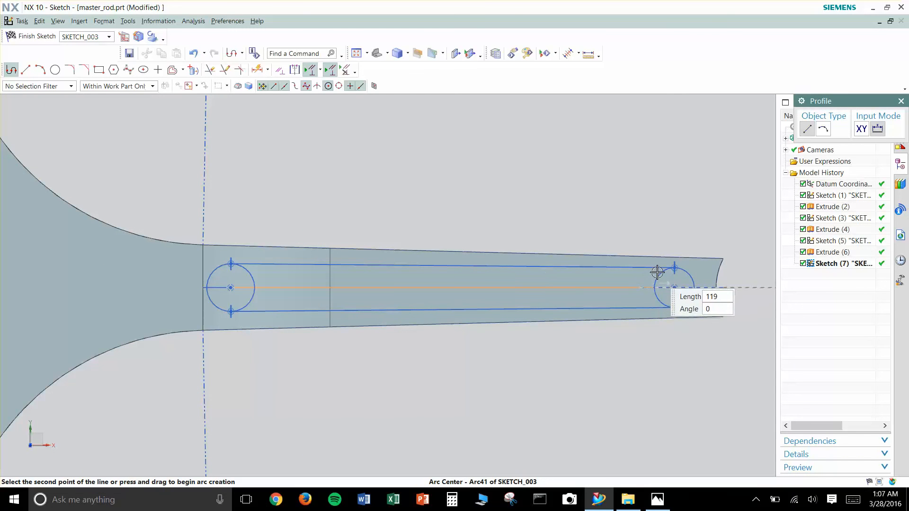
key("Escape")
key("Escape")
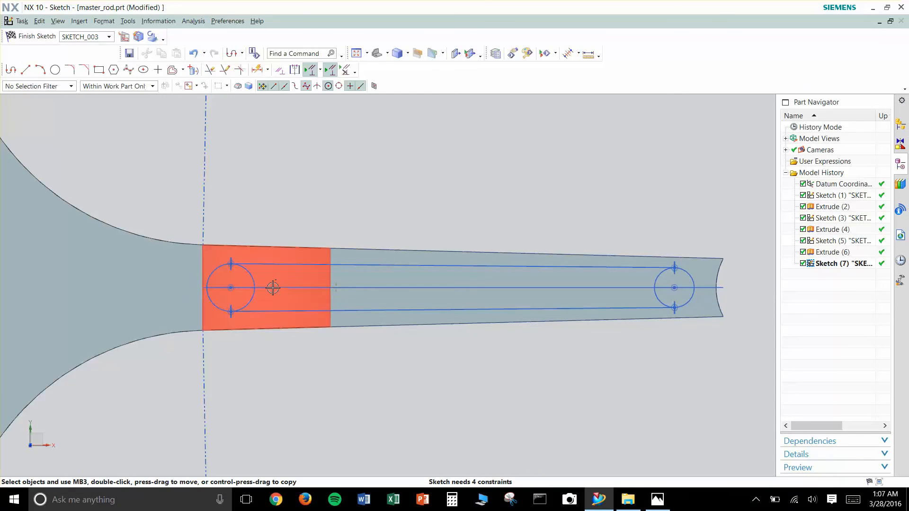
- Quick Trim the inner halves of both shank circles to leave a closed slot outline, and end the command
key("t")
left_click(251, 275)
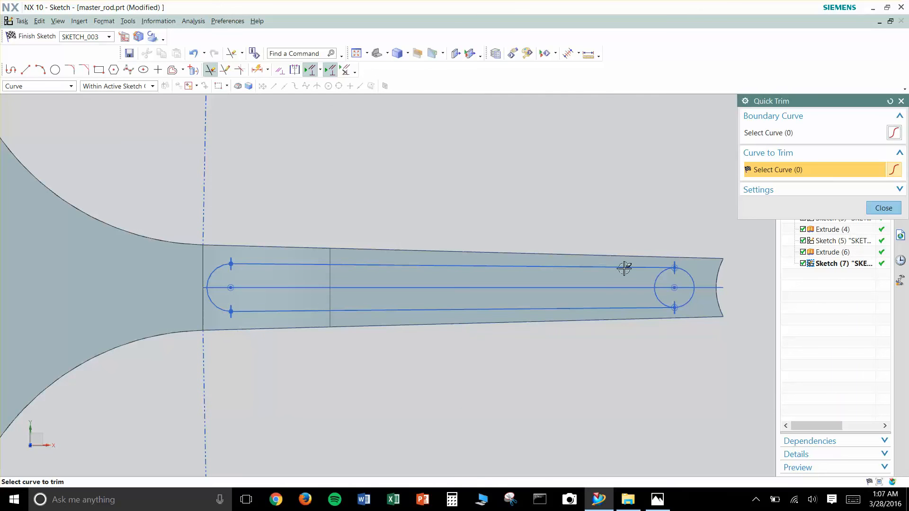
left_click(655, 281)
key("Escape")
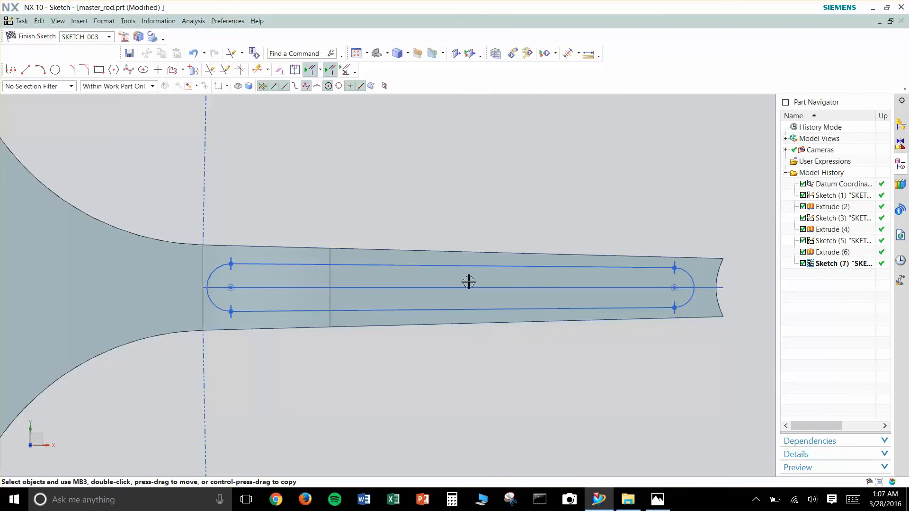
- Constrain the slot's two end arcs to equal radius, and close Geometric Constraints
key("c")
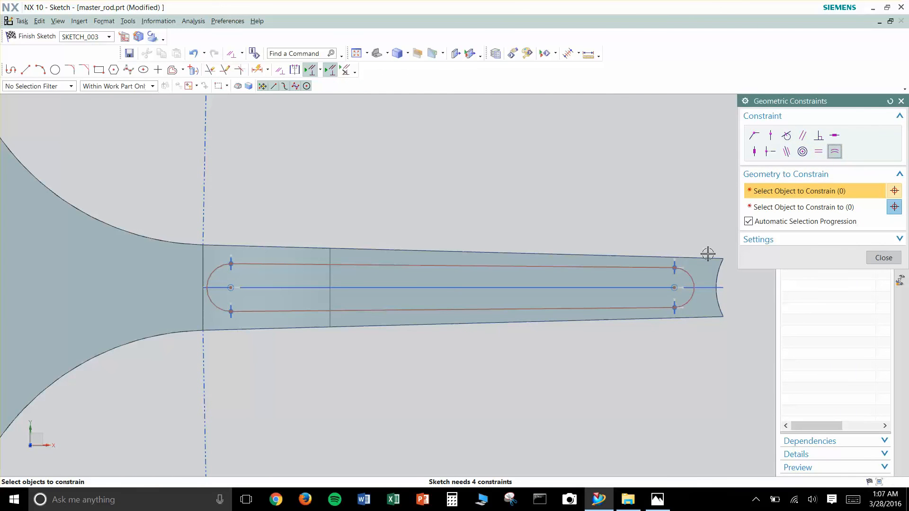
left_click(689, 273)
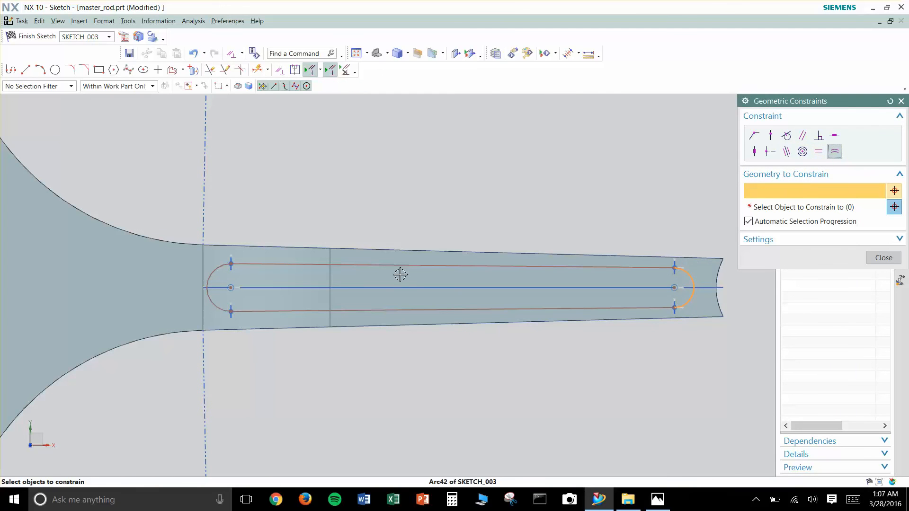
left_click(212, 273)
key("Escape")
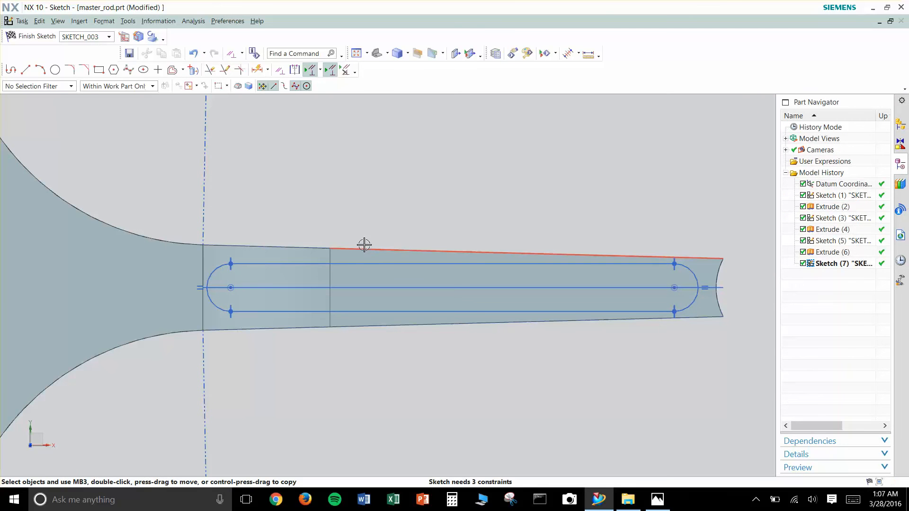
- Check the master rod reference drawing in Photos, and dimension the slot's end arc nearest the shank tip with a 12 mm diameter
key("d")
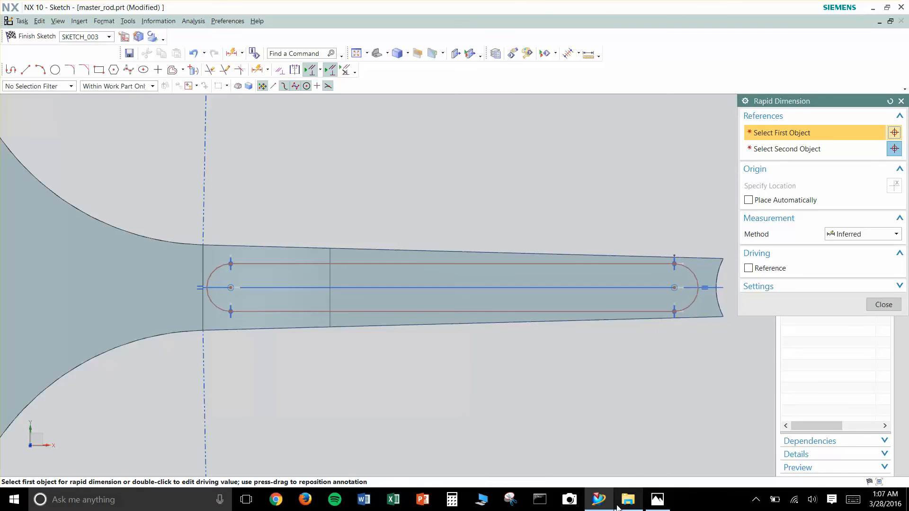
key("alt+Tab")
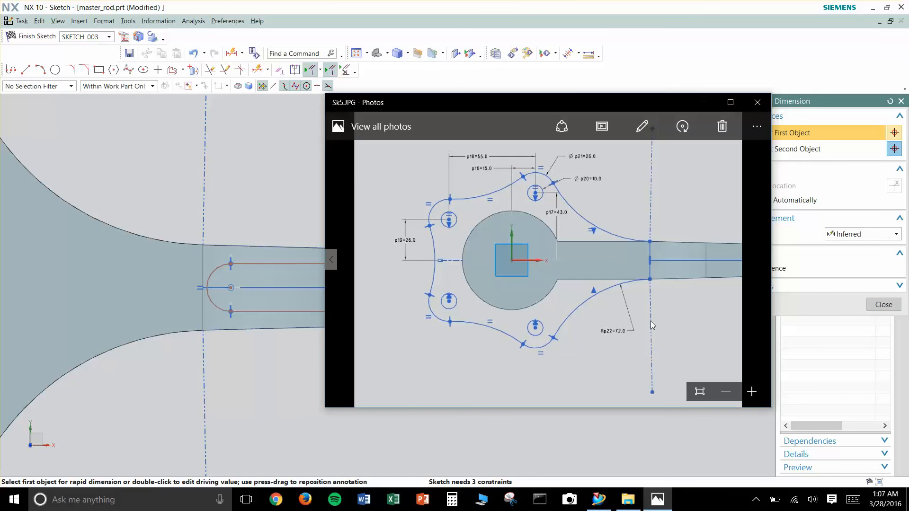
key("Right")
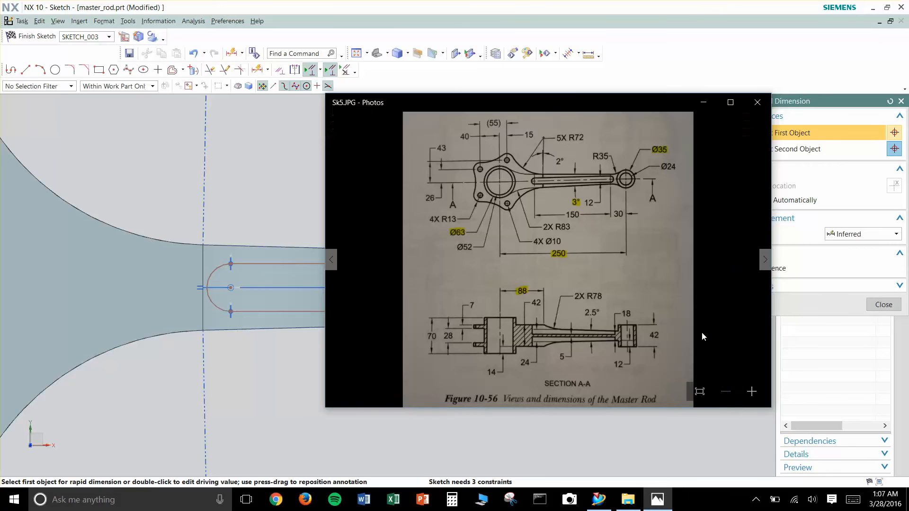
key("Right")
key("Left")
left_click(704, 103)
key("Escape")
key("d")
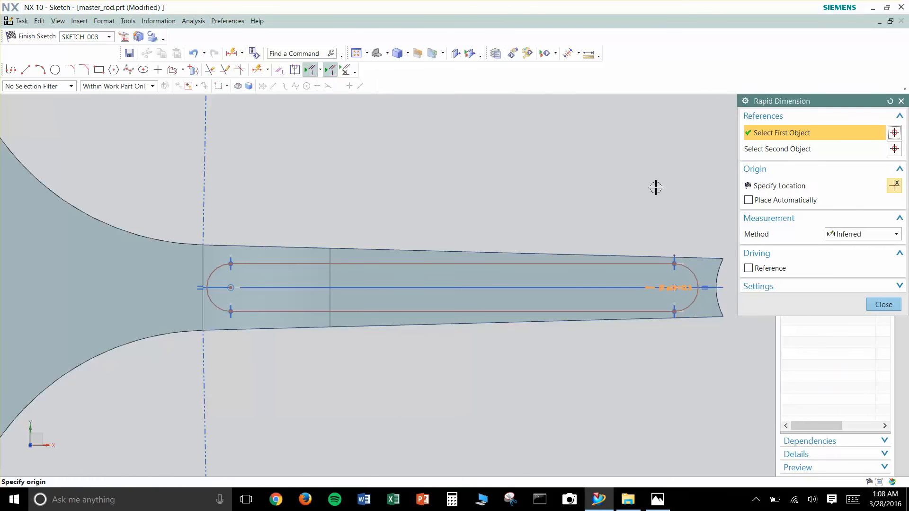
left_click(654, 185)
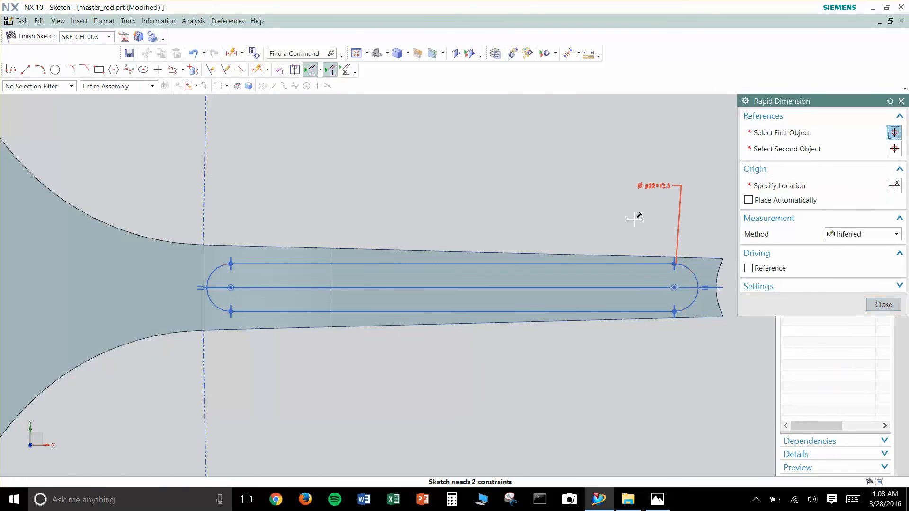
type("12")
key("Return")
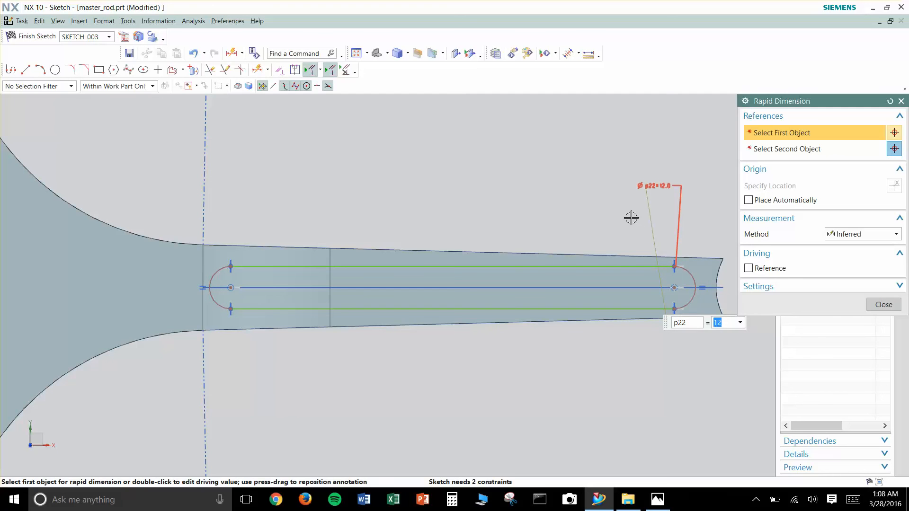
key("Escape")
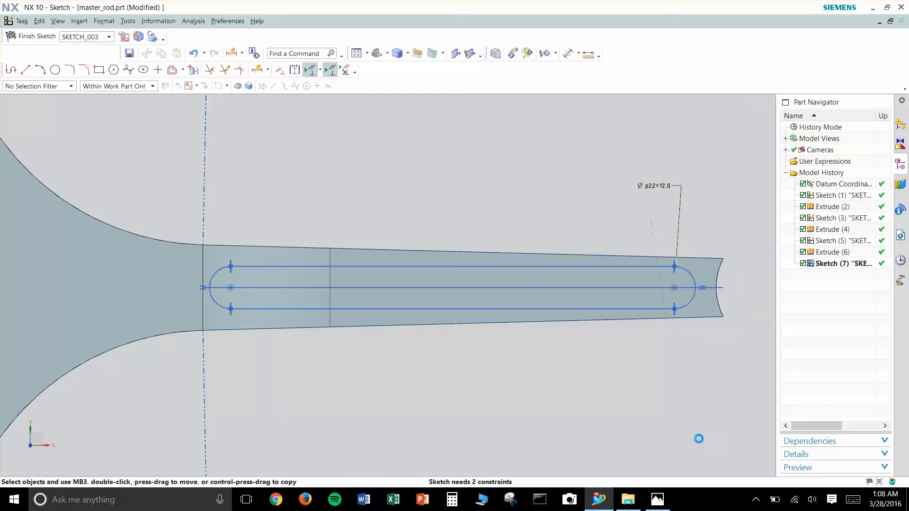
- Check the reference drawing again, and dimension the slot's tip-side arc centre 30 mm from the centre point beyond the shank's concave end
left_click(657, 500)
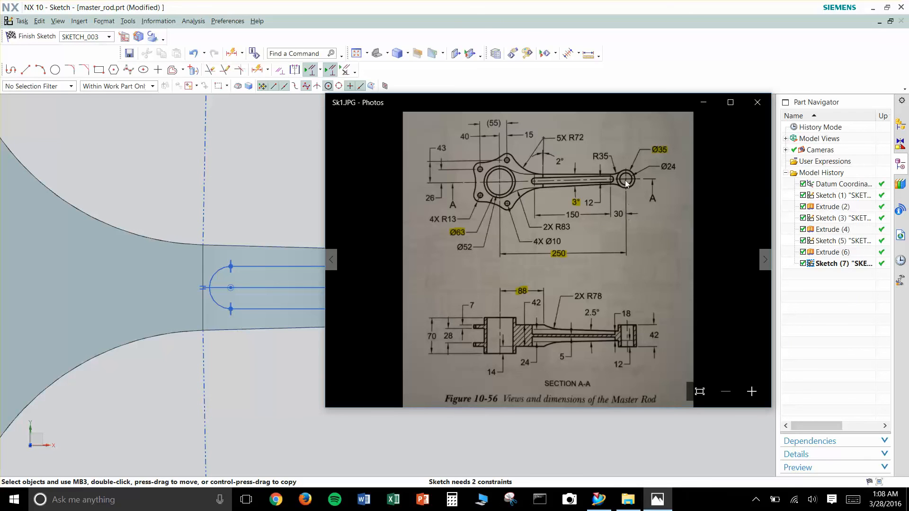
left_click(303, 161)
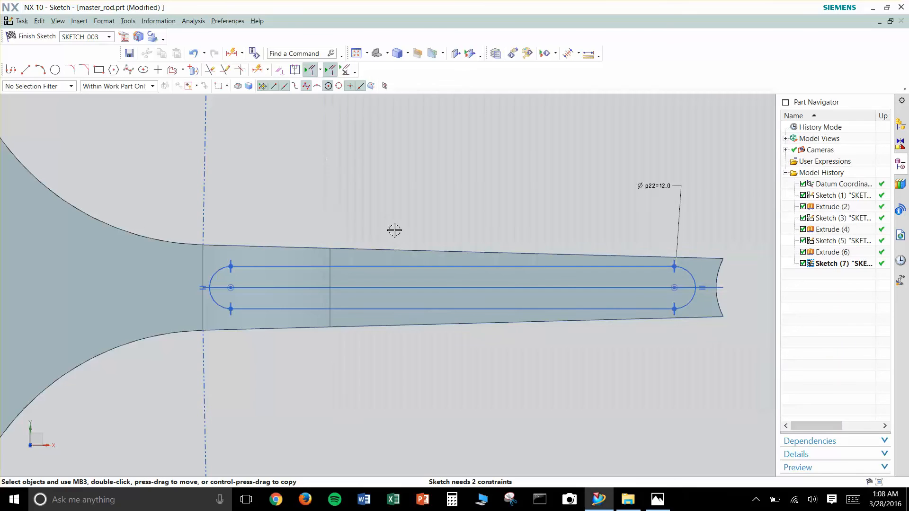
scroll(529, 206, "down", 1)
middle_click_drag(520, 212, 423, 212, "shift")
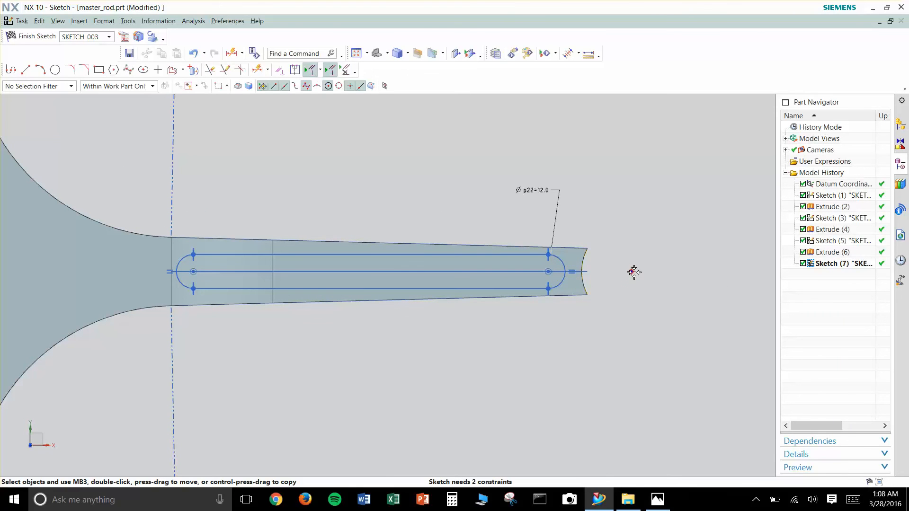
key("d")
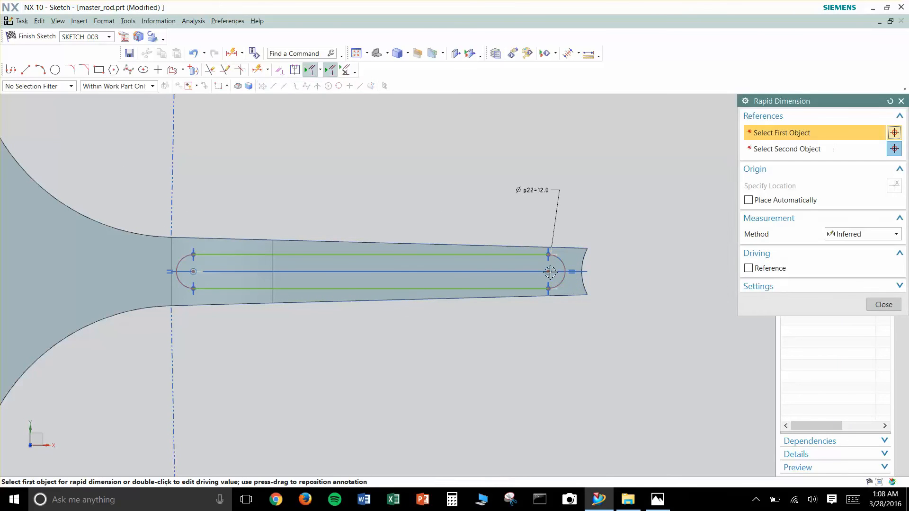
left_click(550, 271)
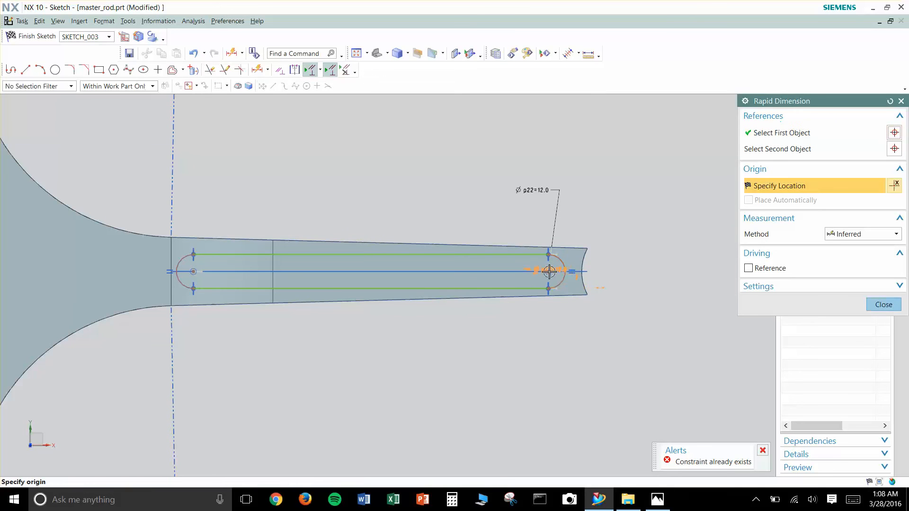
left_click(630, 272)
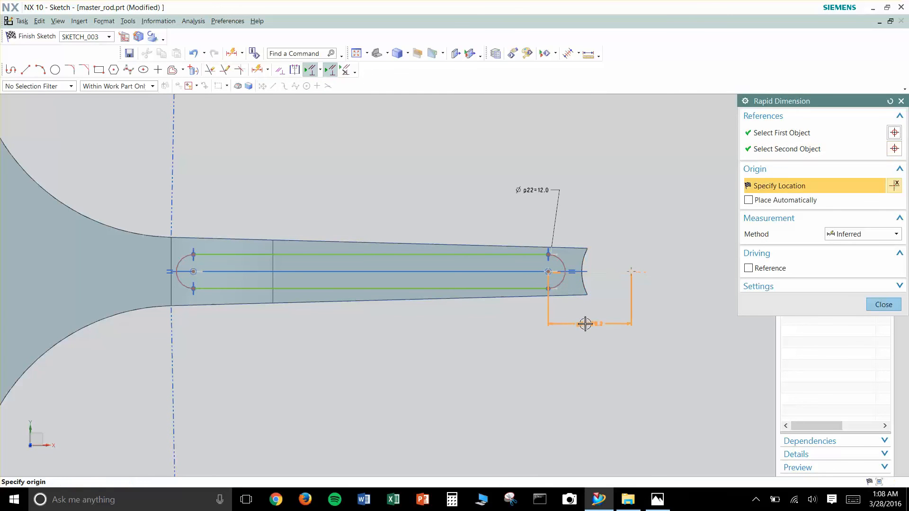
left_click(585, 324)
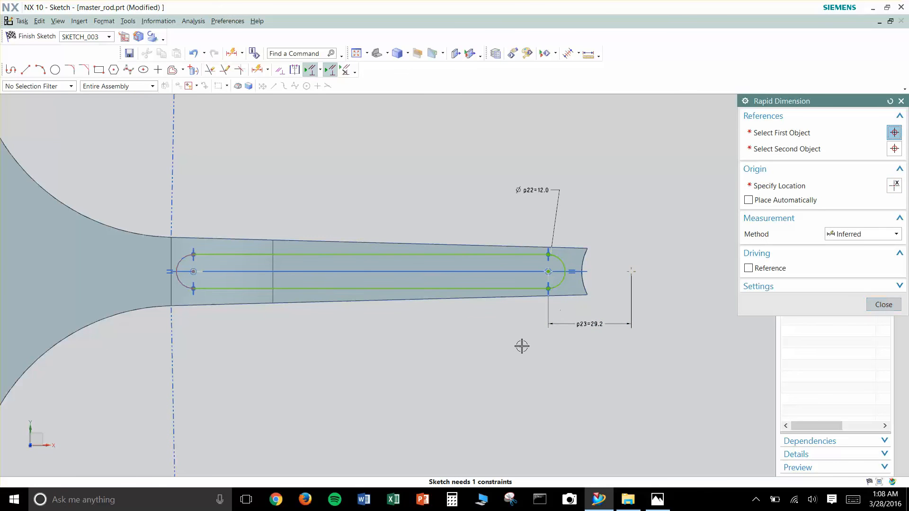
type("30")
key("Return")
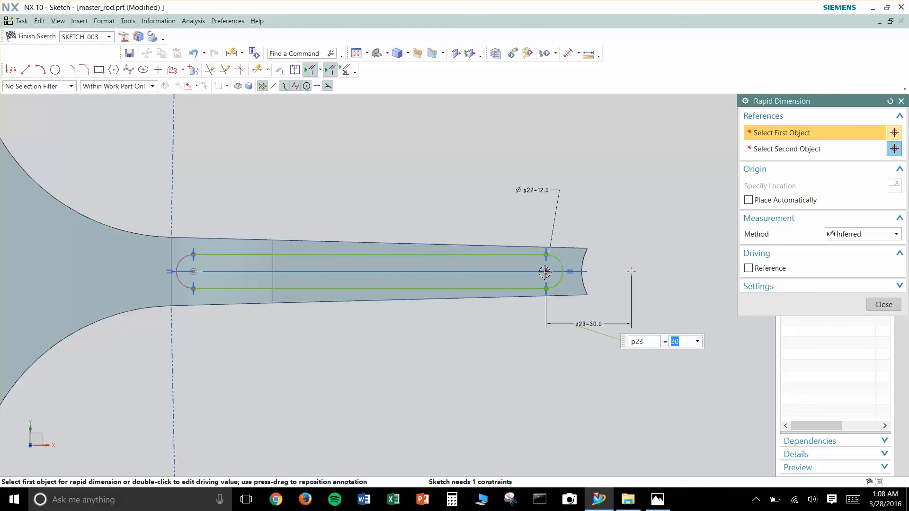
- Dimension the distance between the slot's two end-arc centres as 150 mm, and end Rapid Dimension
left_click(545, 272)
left_click(194, 272)
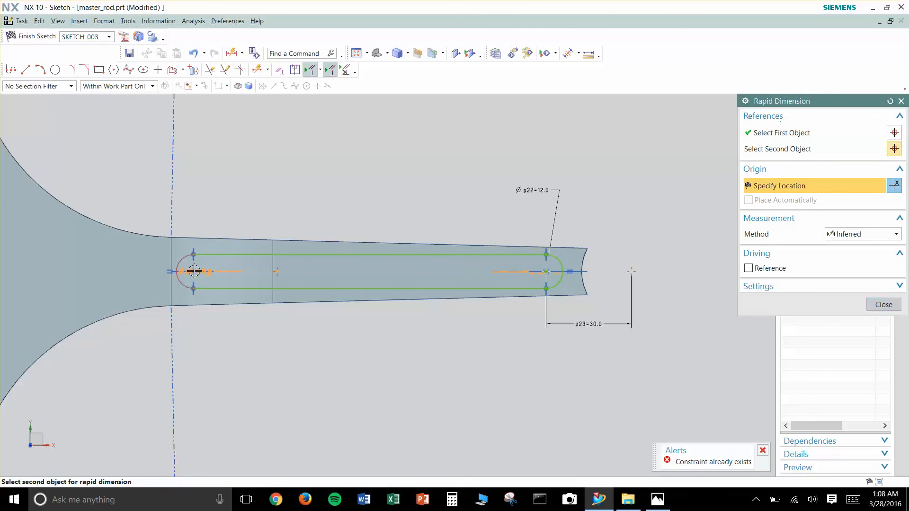
left_click(317, 331)
double_click(317, 332)
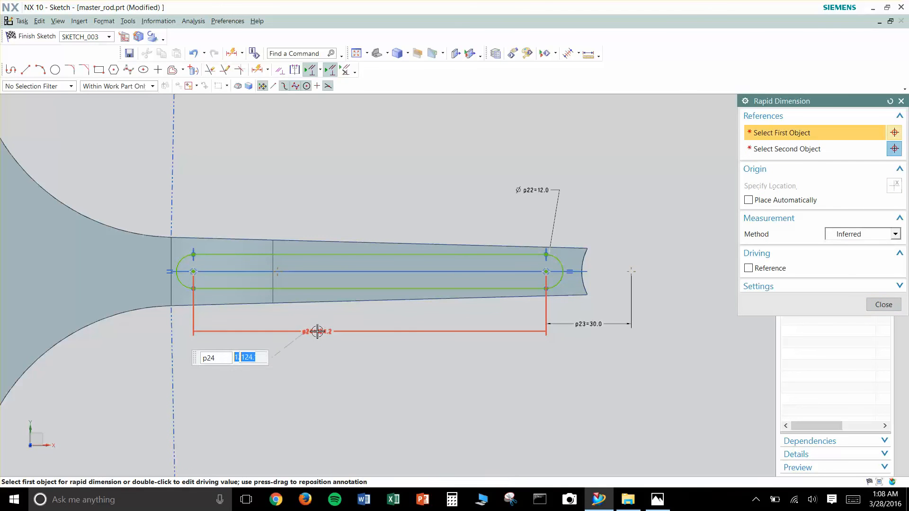
type("150")
key("Return")
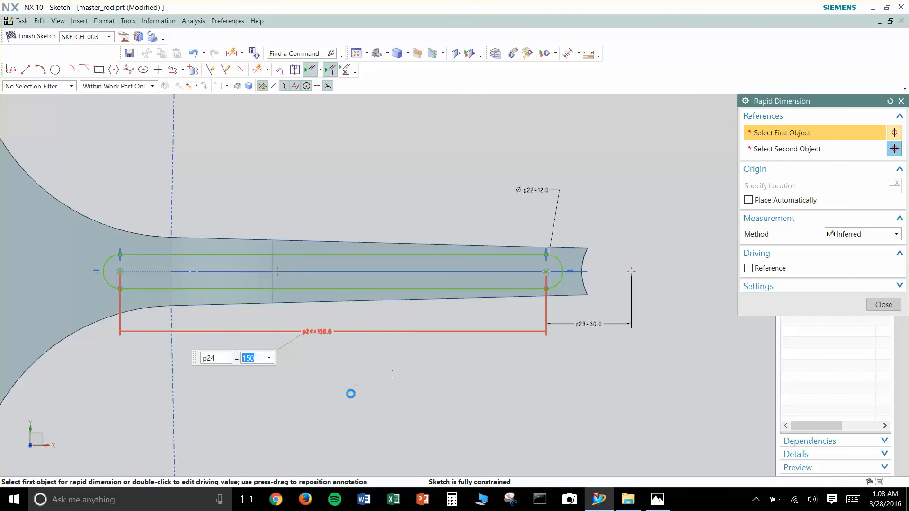
key("Escape")
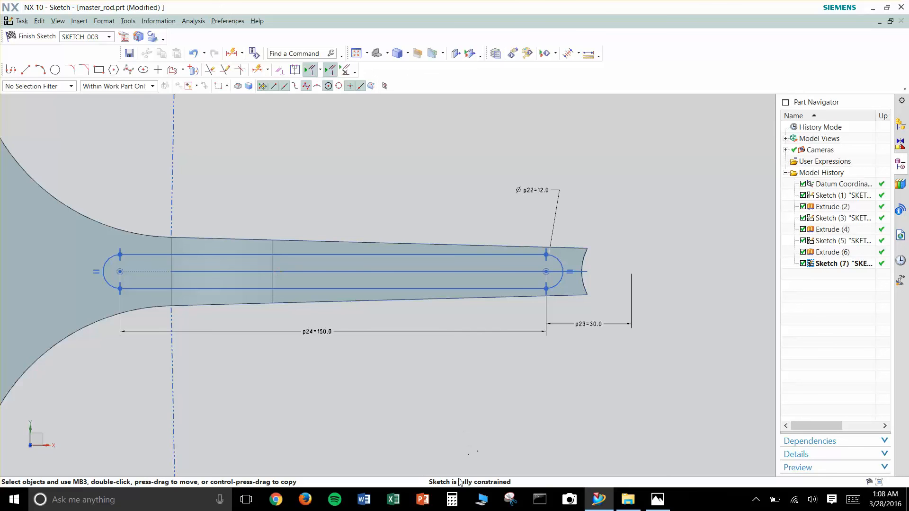
scroll(351, 357, "down", 2)
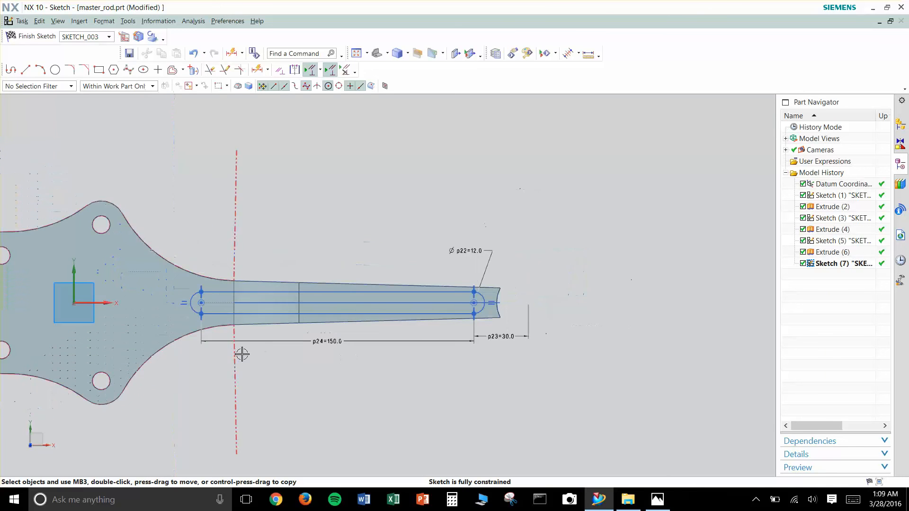
scroll(208, 316, "up", 2)
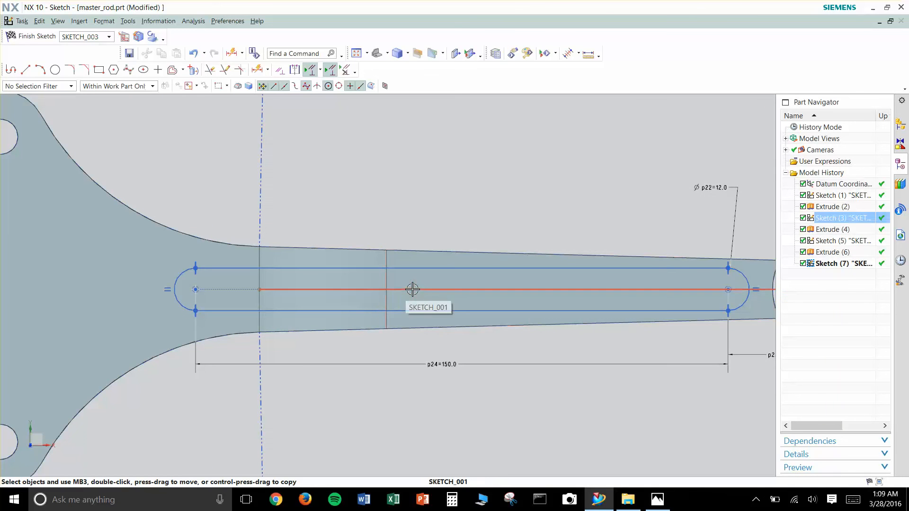
scroll(408, 289, "down", 1)
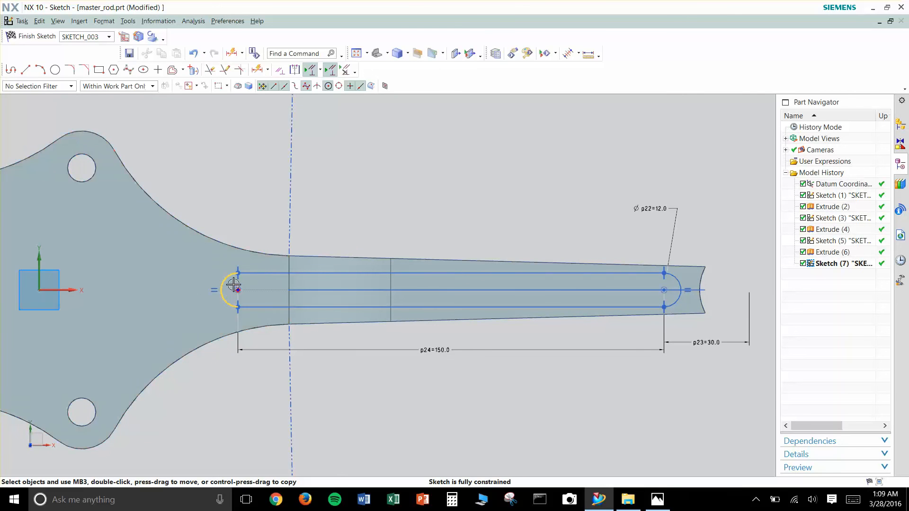
key("c")
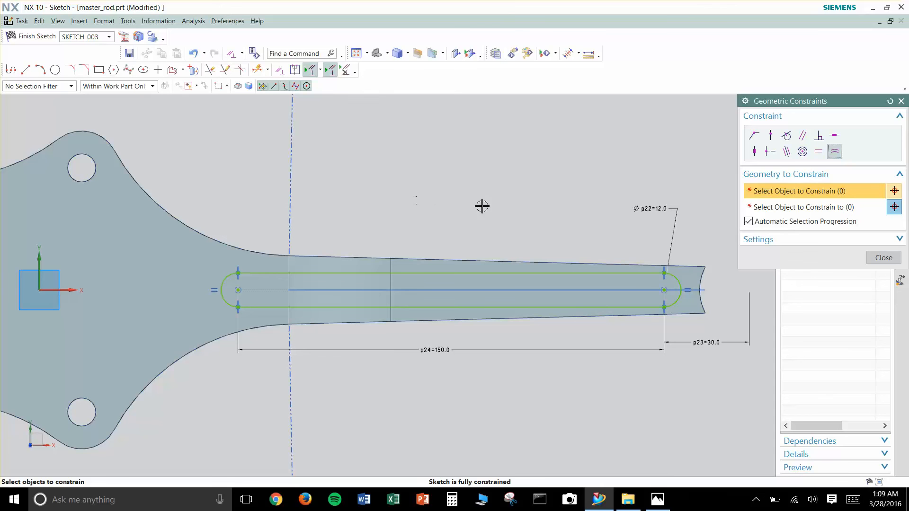
left_click(901, 101)
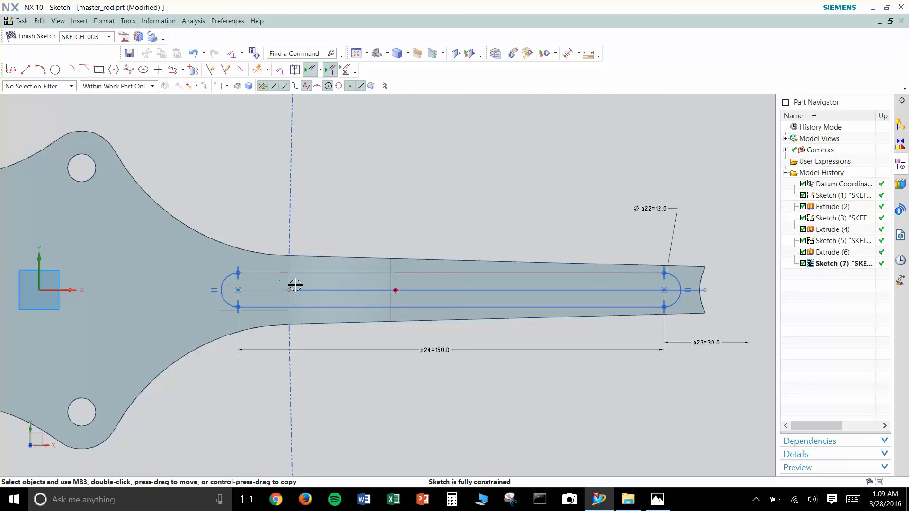
- Finish the slot sketch, check the pocket depth in the reference drawing, and select SKETCH_003 as the section for an Extrude
left_click(34, 37)
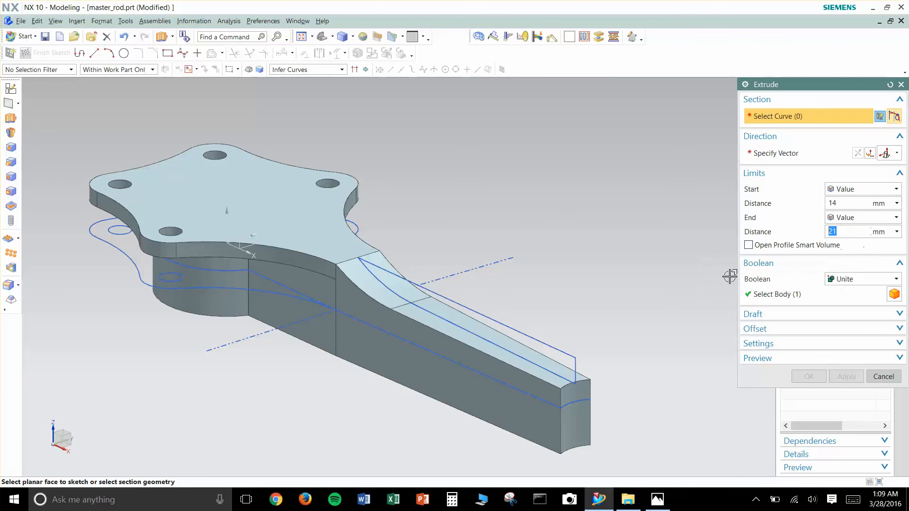
left_click(651, 492)
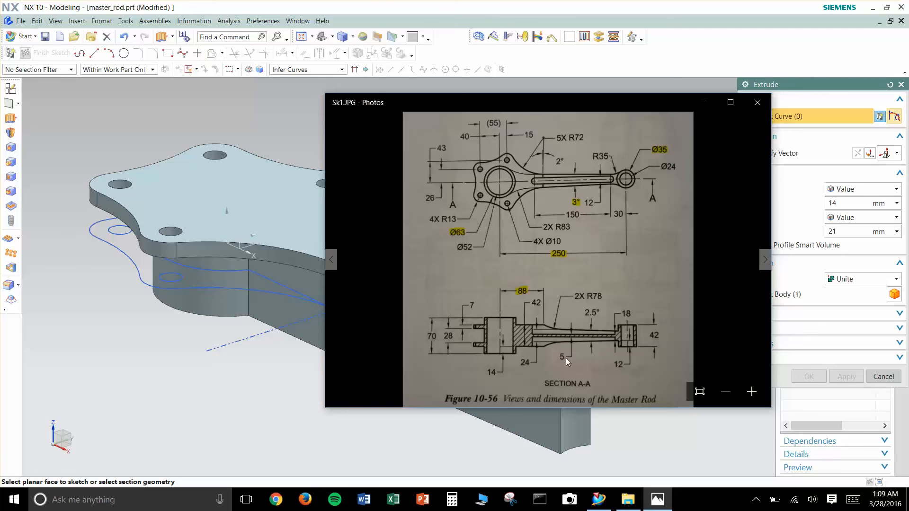
left_click(703, 104)
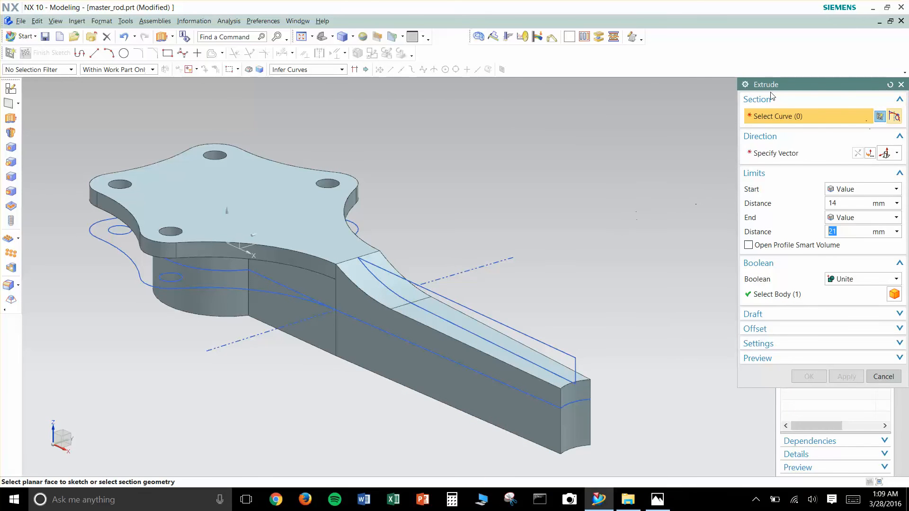
left_click_drag(758, 89, 584, 89)
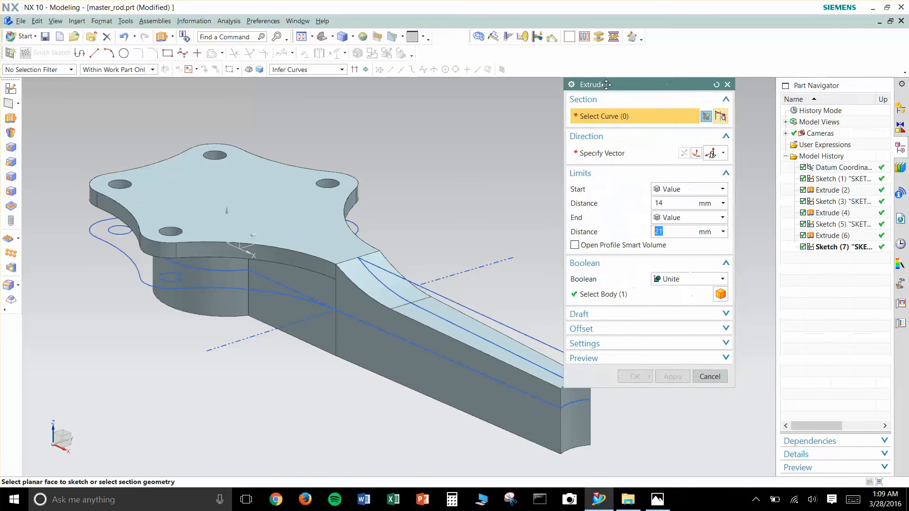
left_click(835, 247)
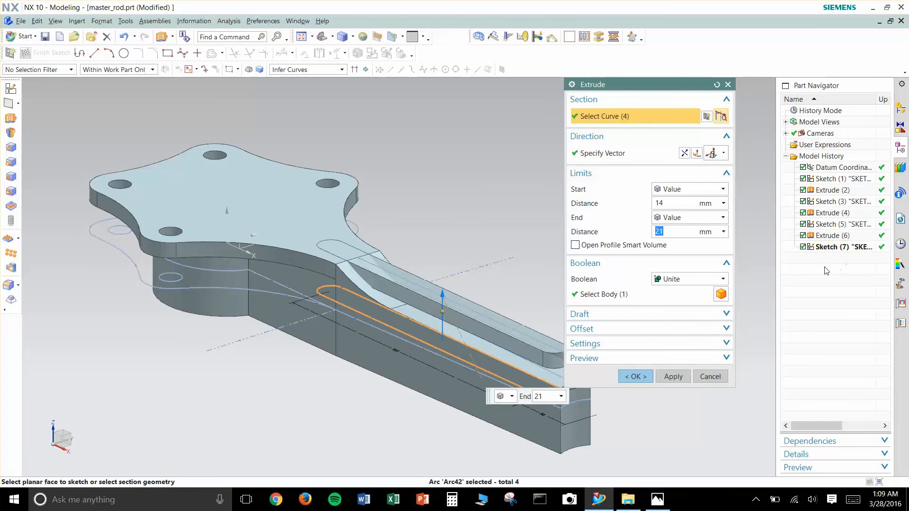
- Check the pocket dimensions in the reference drawing again, and set the slot extrusion's start distance to 2.5 mm
left_click(672, 204)
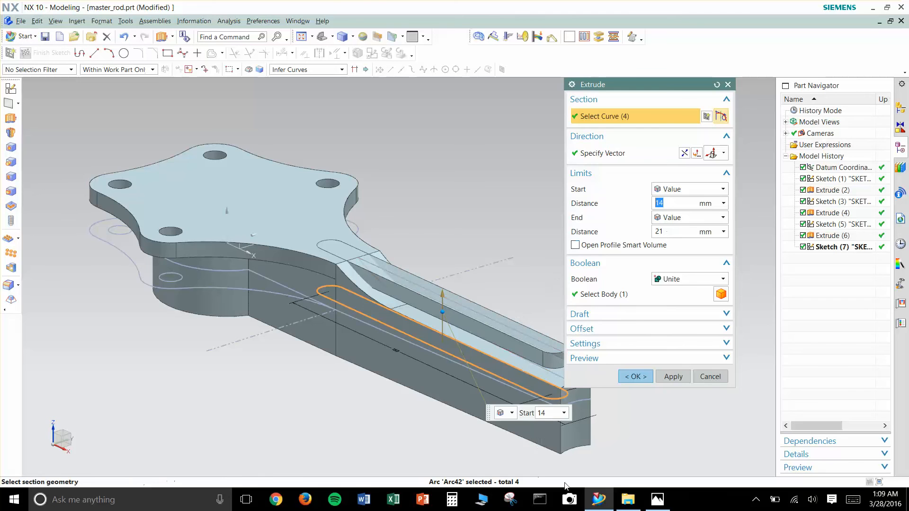
left_click(657, 499)
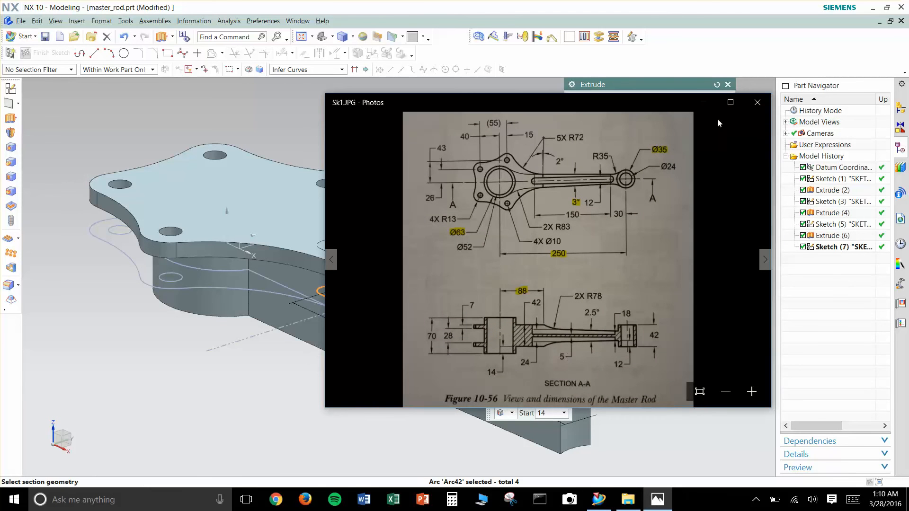
left_click(703, 104)
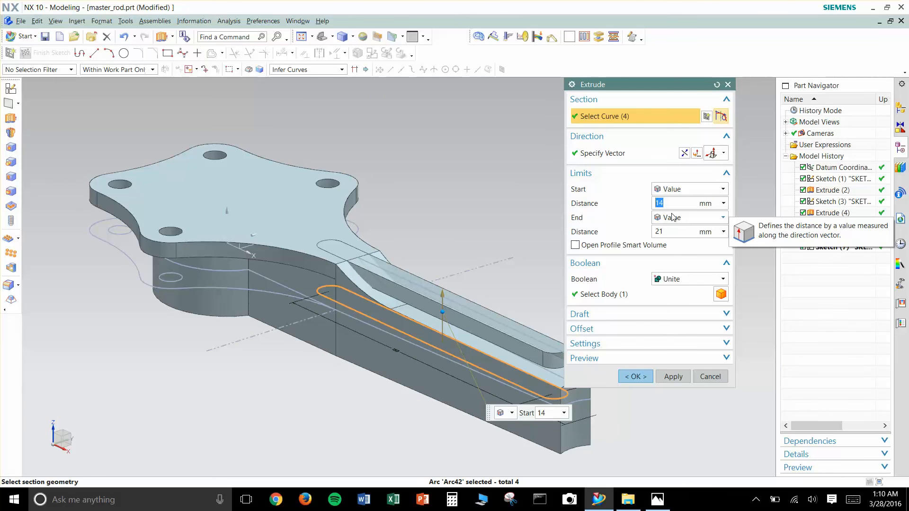
type("2.5")
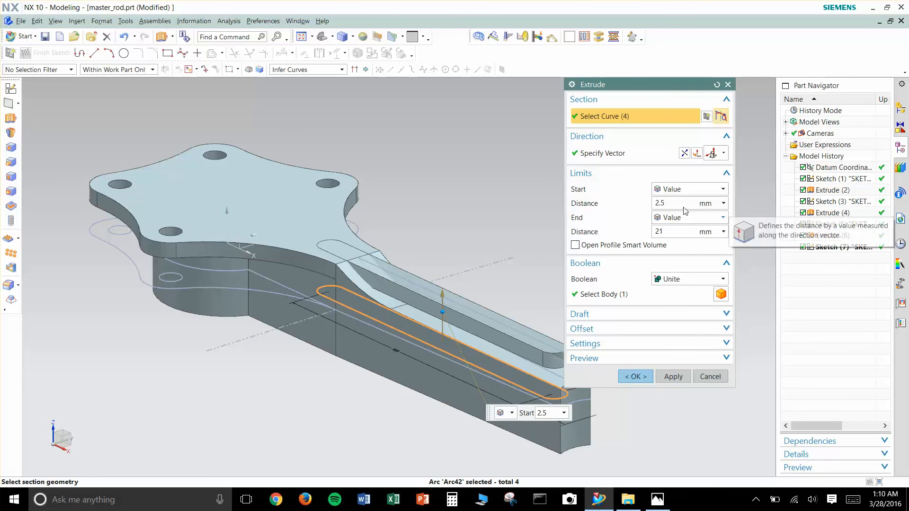
- Try to end the slot extrusion at the lobed plate's upper face with the Until Selected limit
left_click(672, 232)
left_click(691, 218)
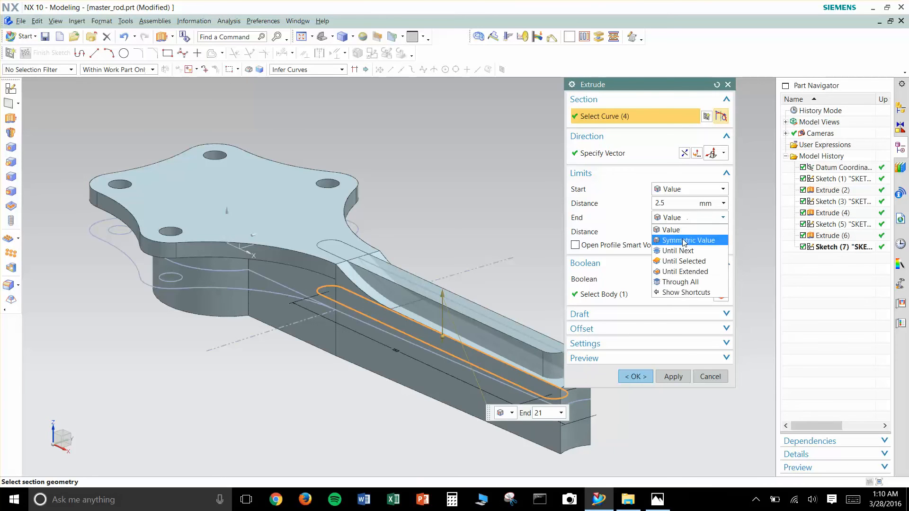
left_click(689, 261)
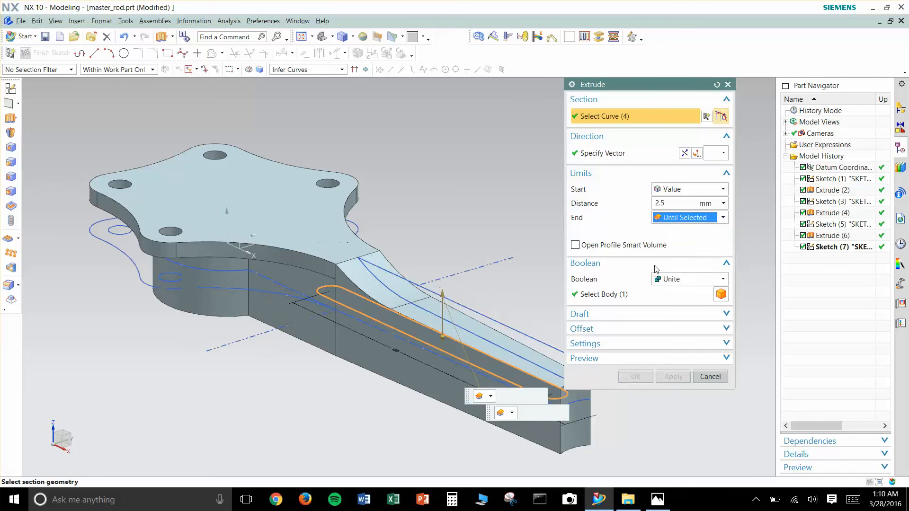
left_click(345, 248)
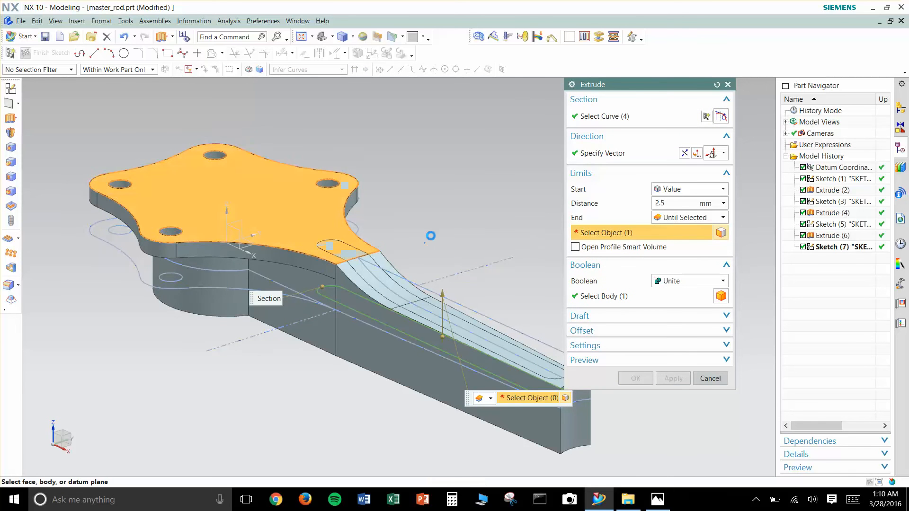
- Set the slot extrusion to Subtract with a Value end limit of 37 mm, and create the shank pocket
left_click(692, 281)
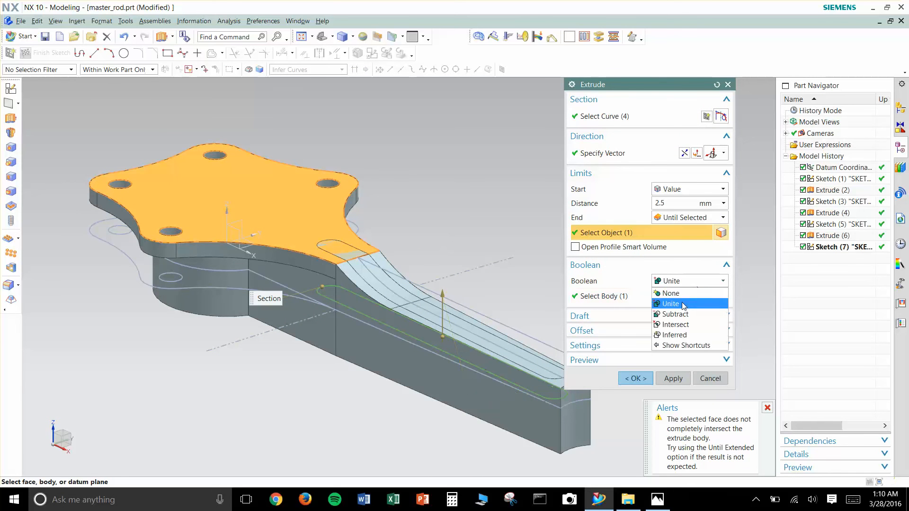
left_click(686, 314)
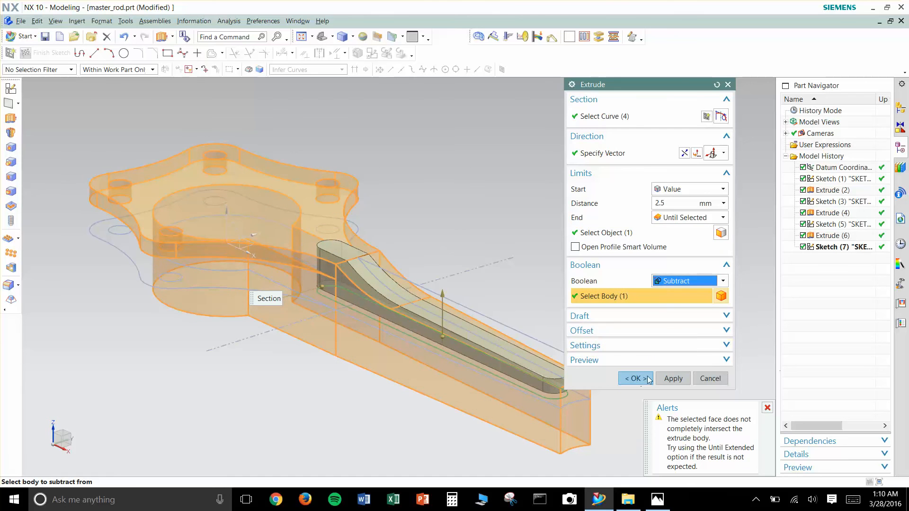
left_click(714, 218)
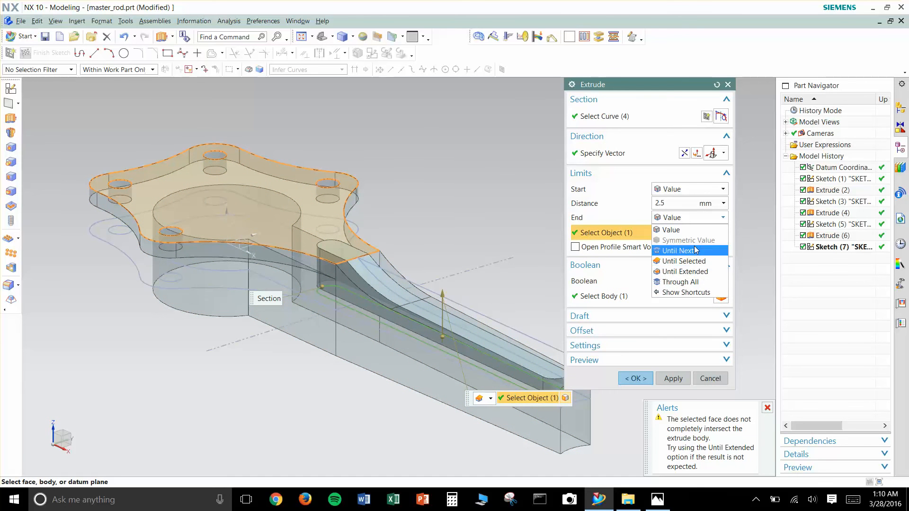
left_click(671, 229)
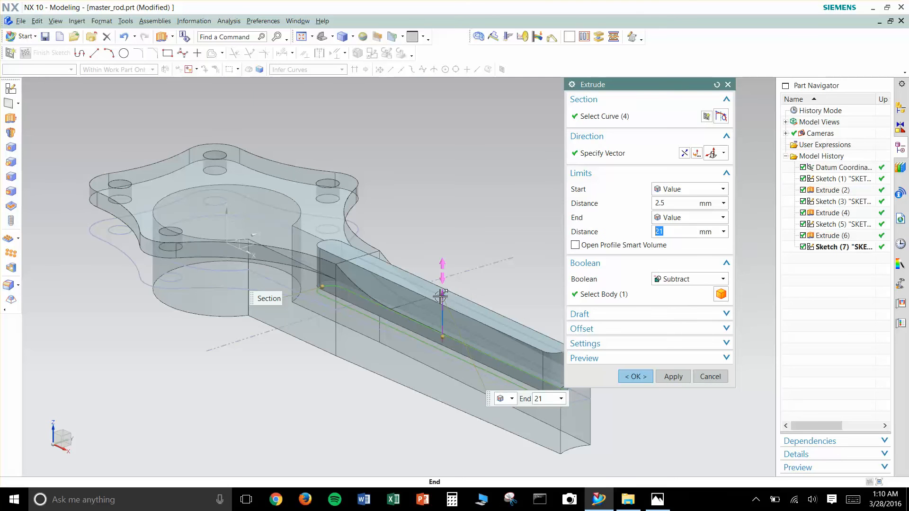
left_click_drag(442, 279, 442, 256)
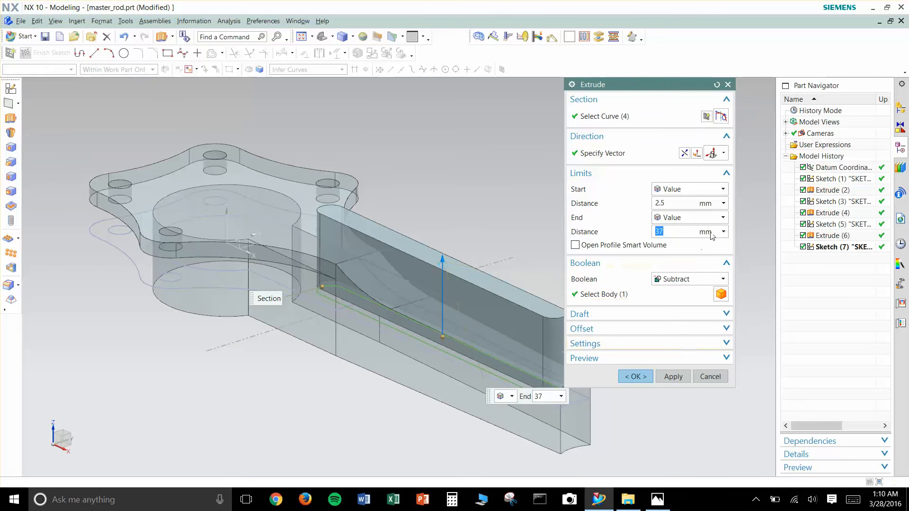
left_click(704, 219)
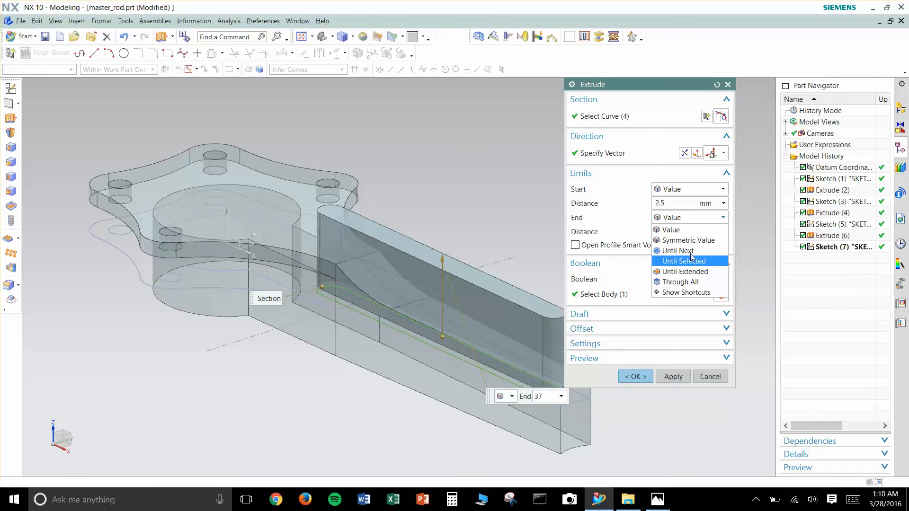
left_click(653, 378)
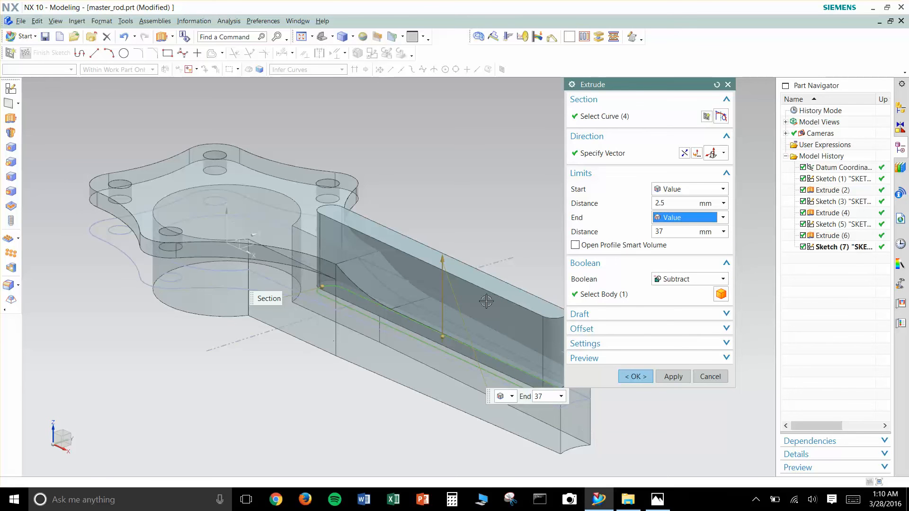
left_click(635, 376)
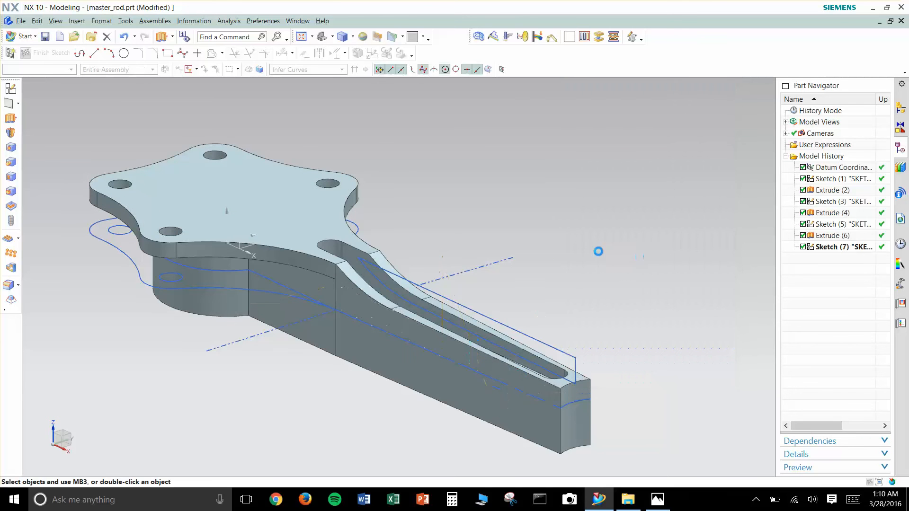
- Start Mirror Feature and select the shank's curved cut Extrude (4), the lobed plate Extrude (6) and the pocket Extrude (8)
middle_click_drag(598, 251, 572, 273)
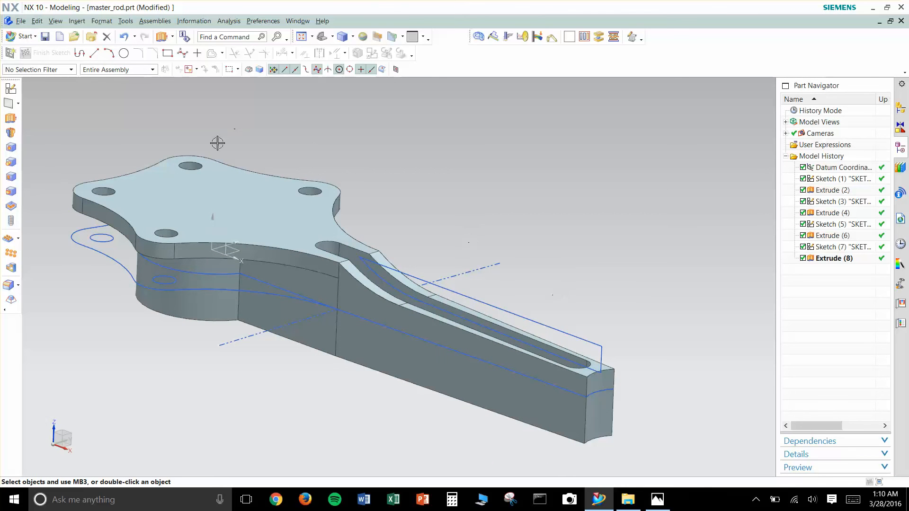
left_click(18, 242)
left_click(58, 260)
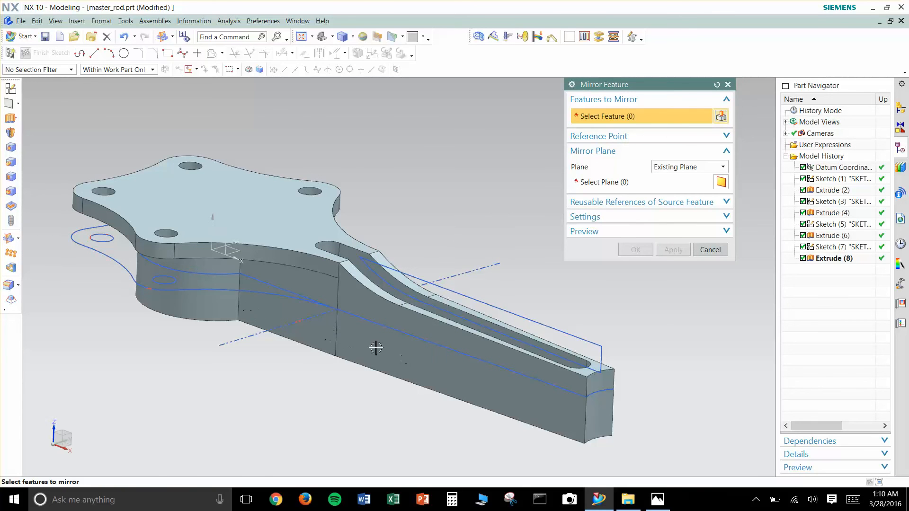
left_click(615, 184)
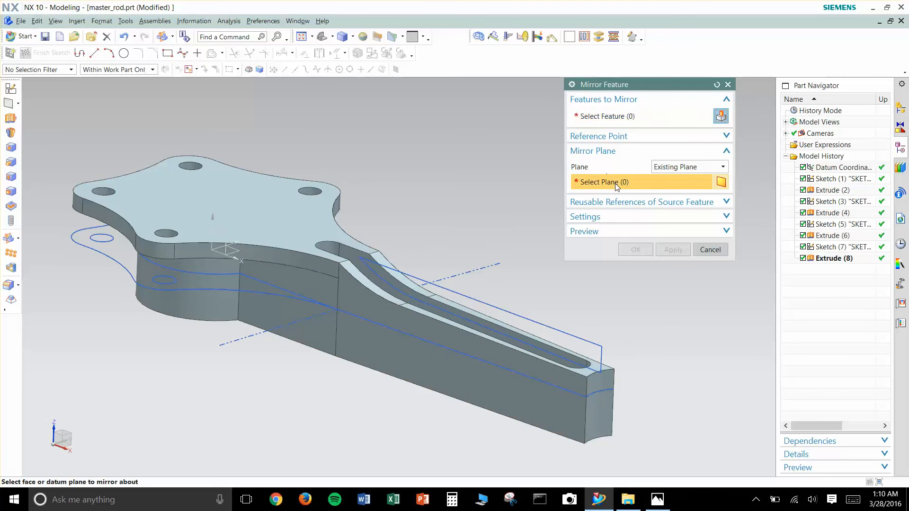
middle_click_drag(424, 244, 419, 245)
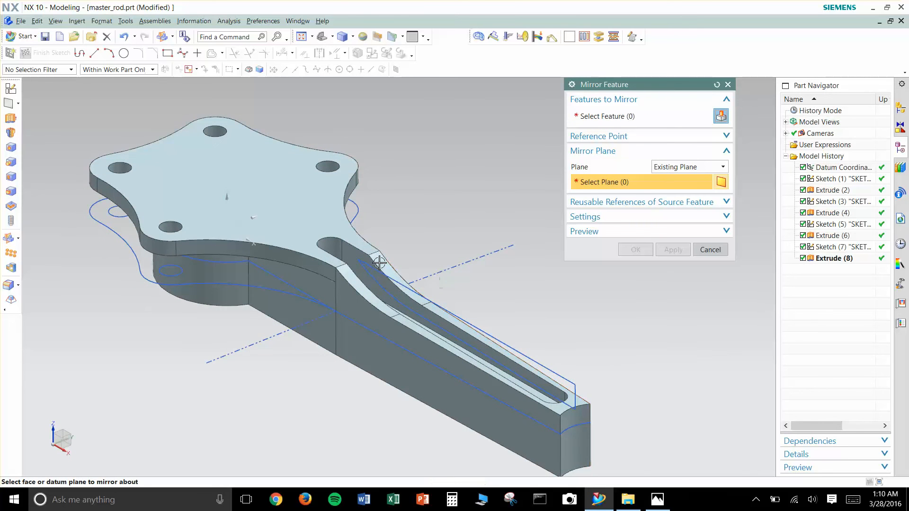
scroll(349, 289, "up", 3)
scroll(349, 289, "up", 1)
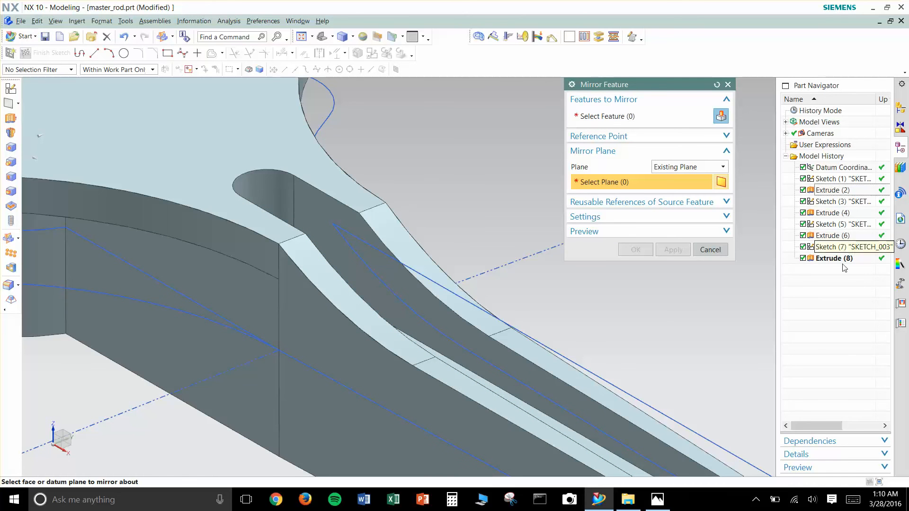
left_click(608, 116)
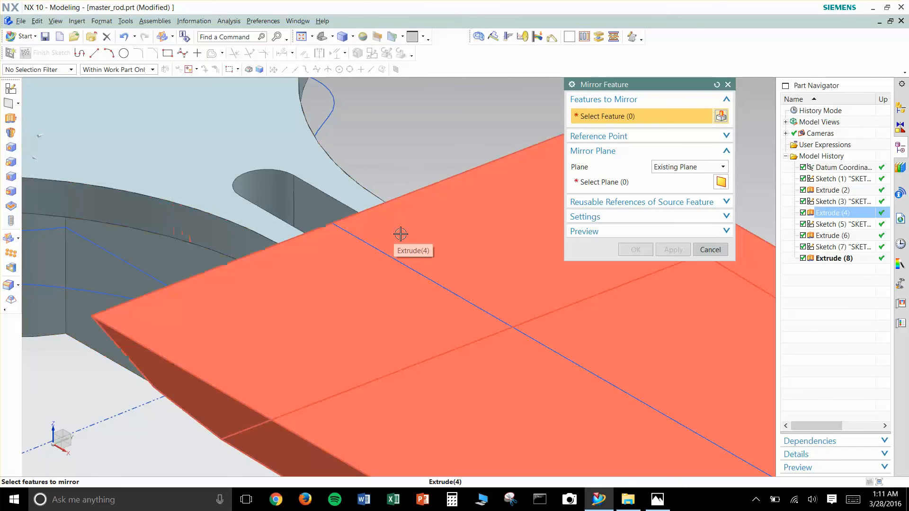
left_click(400, 234)
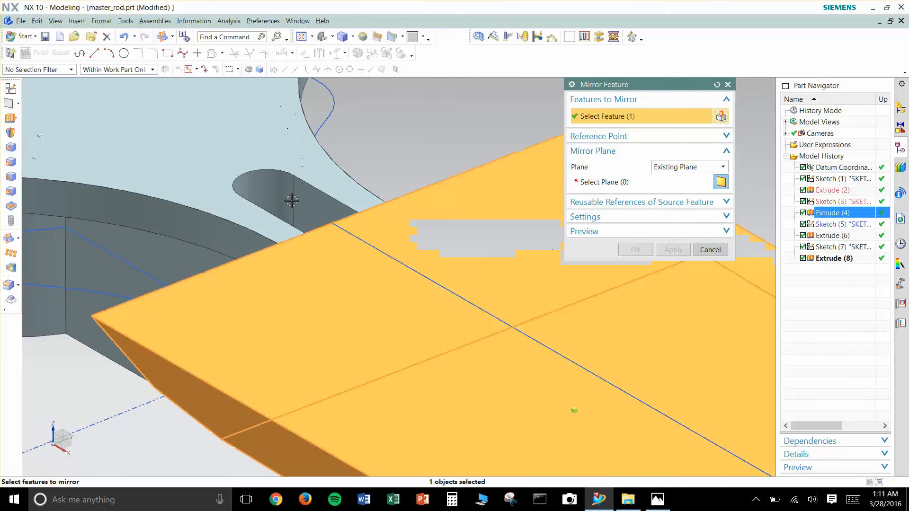
left_click(307, 212)
middle_click_drag(360, 161, 166, 172)
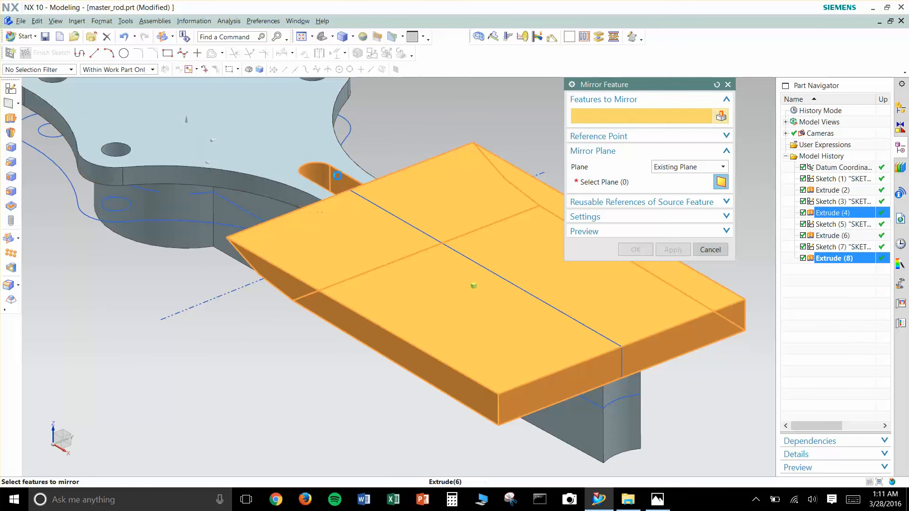
left_click(166, 172)
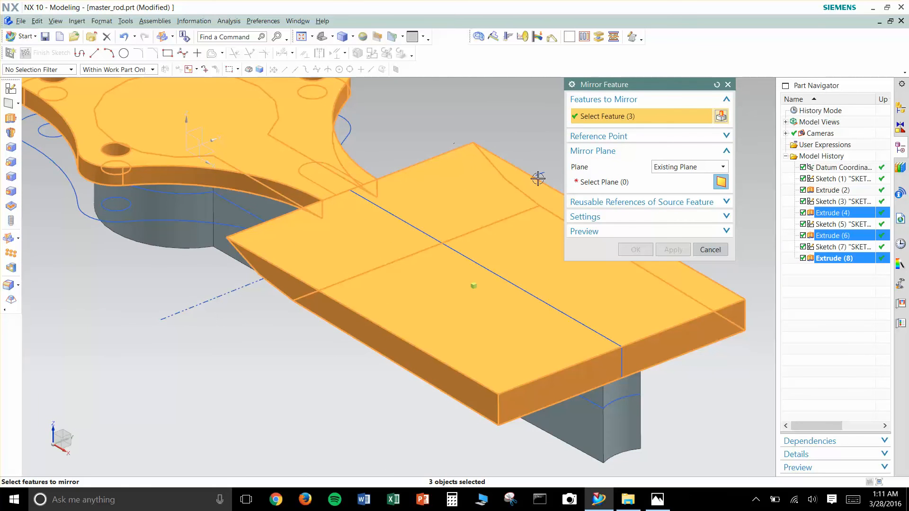
- Use the XY plane of the datum coordinate system as the mirror plane, and create the mirrored features
left_click(612, 183)
left_click(211, 152)
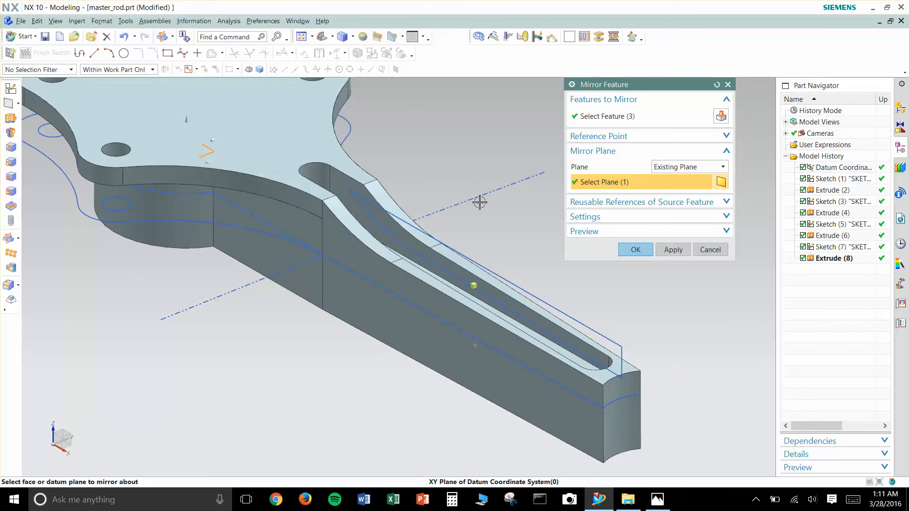
left_click(634, 251)
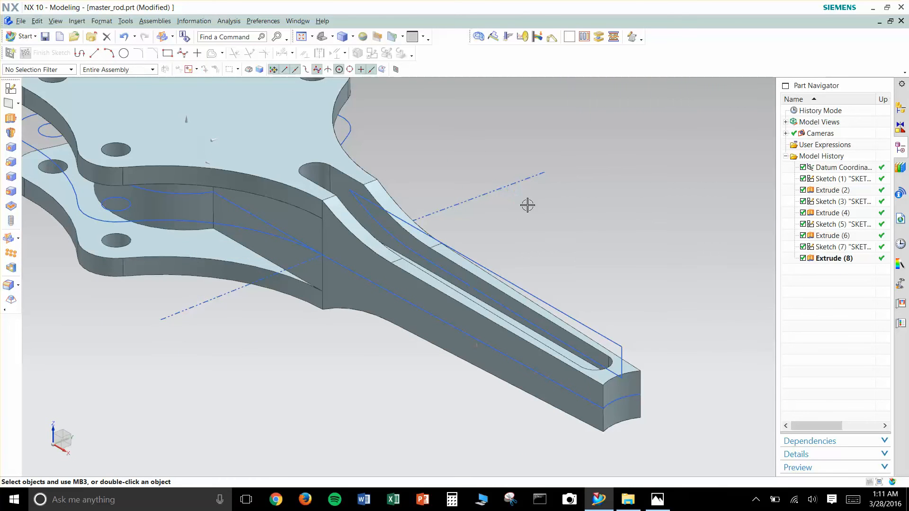
- Create a new sketch on the XY plane of the datum coordinate system
scroll(510, 190, "down", 4)
middle_click_drag(544, 200, 534, 245, "shift")
scroll(533, 246, "up", 2)
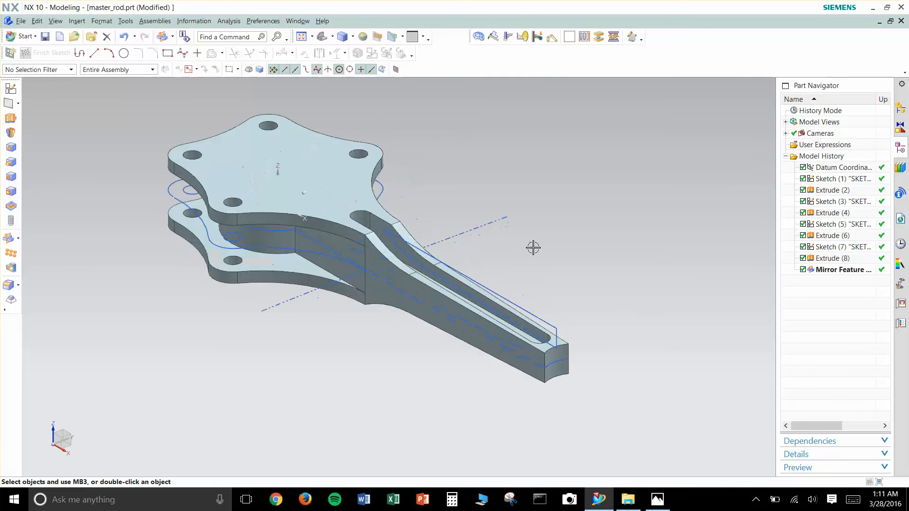
left_click(10, 89)
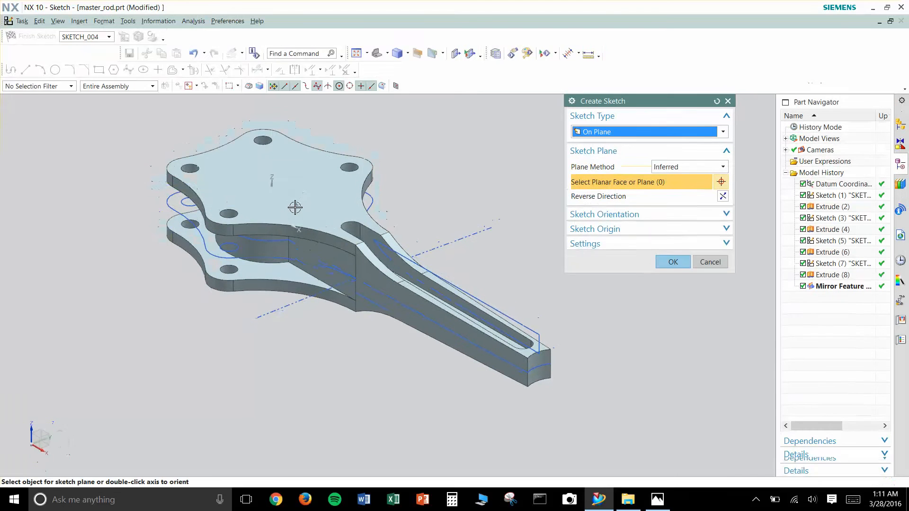
left_click(670, 262)
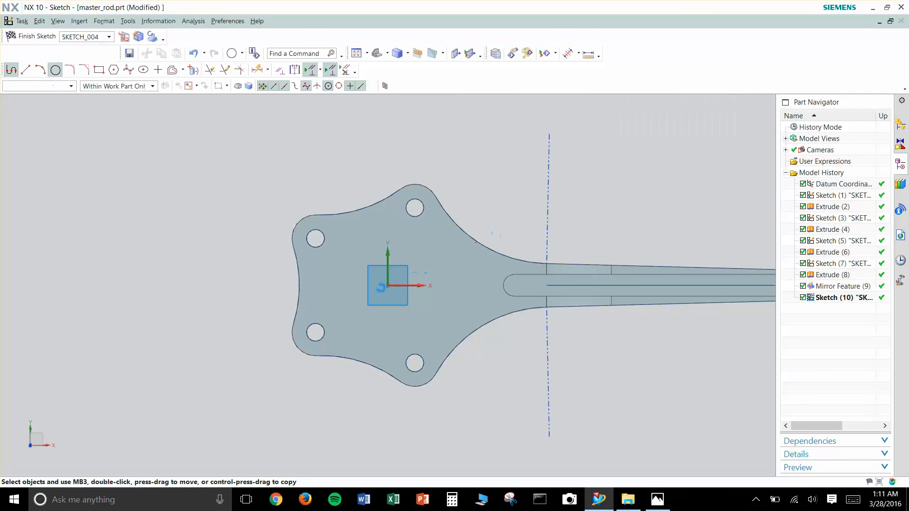
- Sketch a circle about 43 mm in diameter centred on the datum origin at the big end
key("o")
left_click(388, 285)
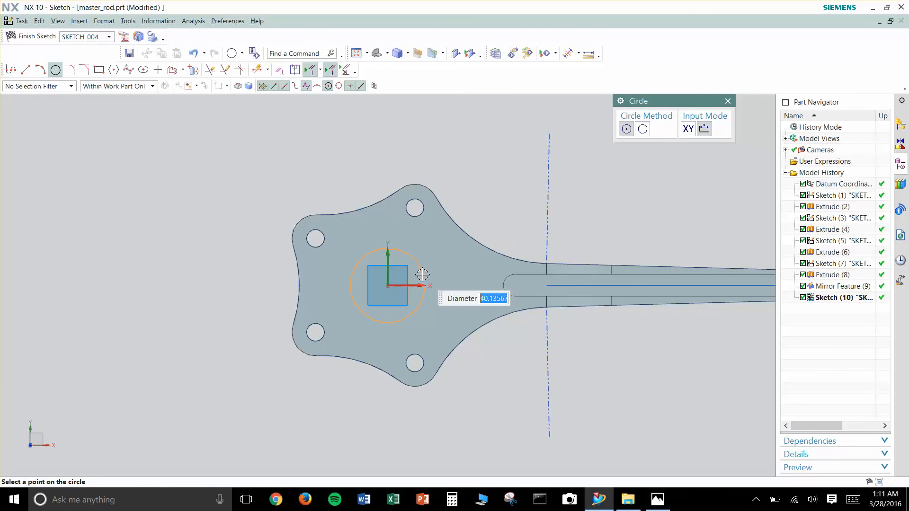
scroll(422, 275, "down", 2)
scroll(426, 269, "up", 3)
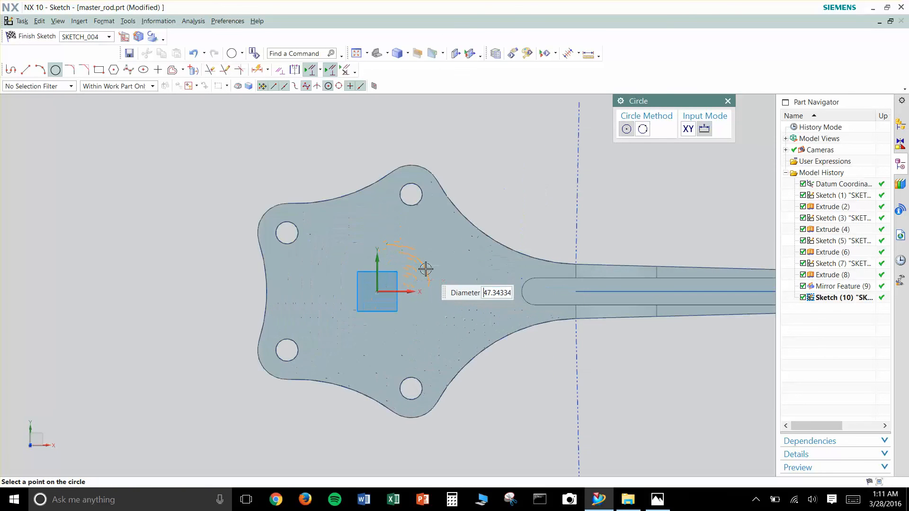
scroll(430, 261, "up", 1)
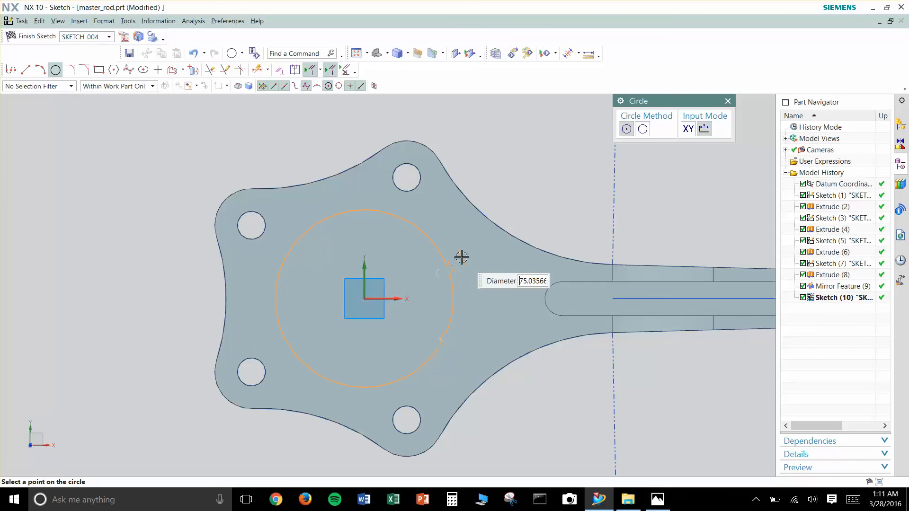
mouse_move(425, 294)
middle_mouse_down()
mouse_move(422, 243)
mouse_move(371, 321)
middle_mouse_up()
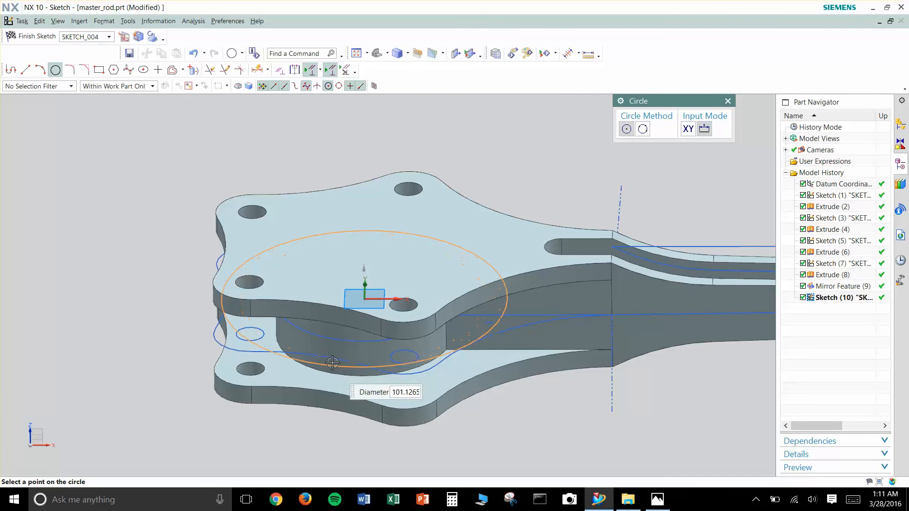
middle_click_drag(408, 284, 410, 313)
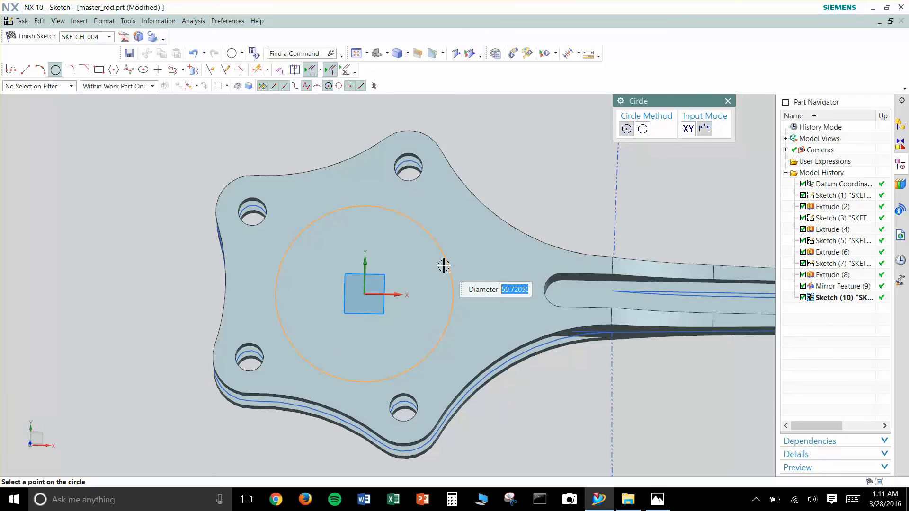
key("F8")
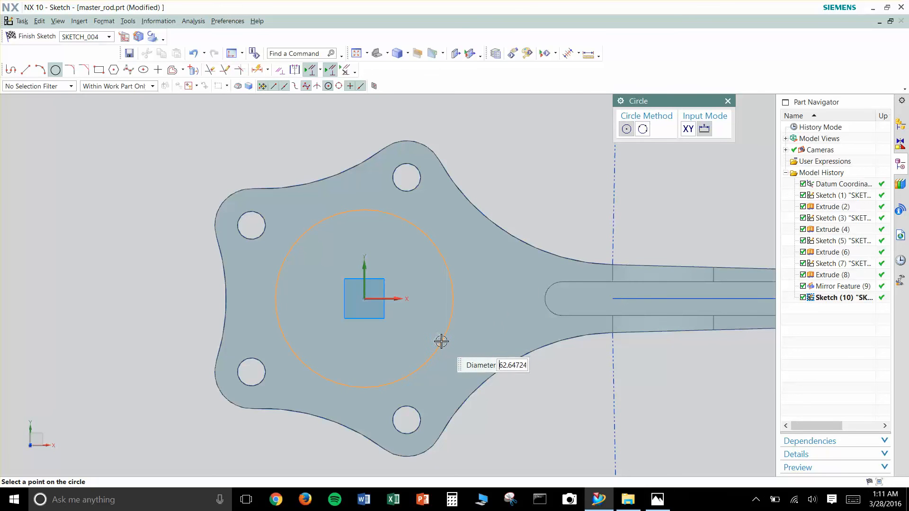
left_click(419, 276)
scroll(417, 281, "up", 2)
key("Escape")
scroll(503, 218, "down", 1)
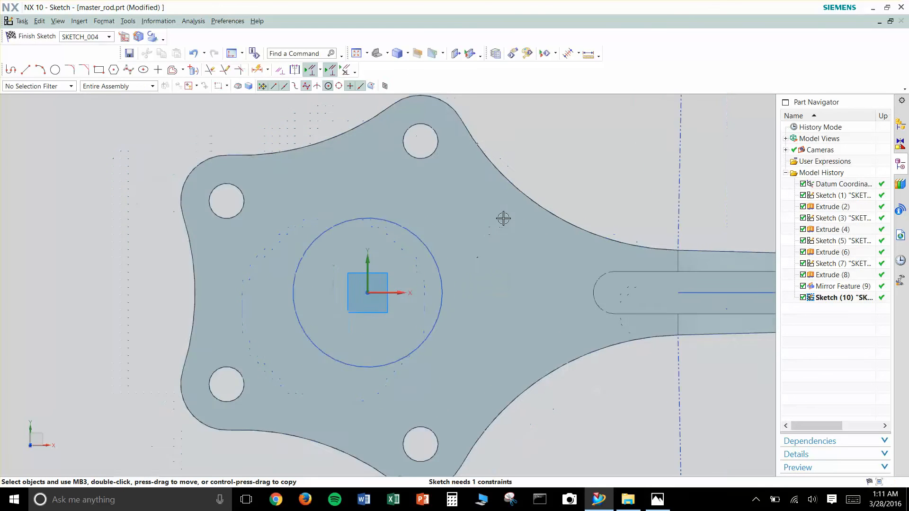
- In wireframe display, match the circle to the larger concentric arc of the first sketch, finish the sketch and restore shaded display
scroll(503, 218, "down", 1)
right_click(574, 163)
left_click(567, 152)
scroll(439, 244, "up", 2)
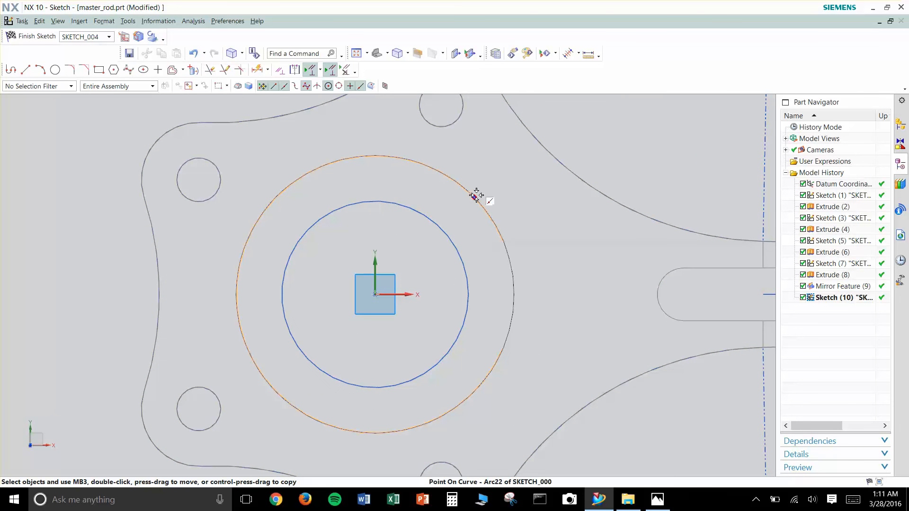
left_click(476, 195)
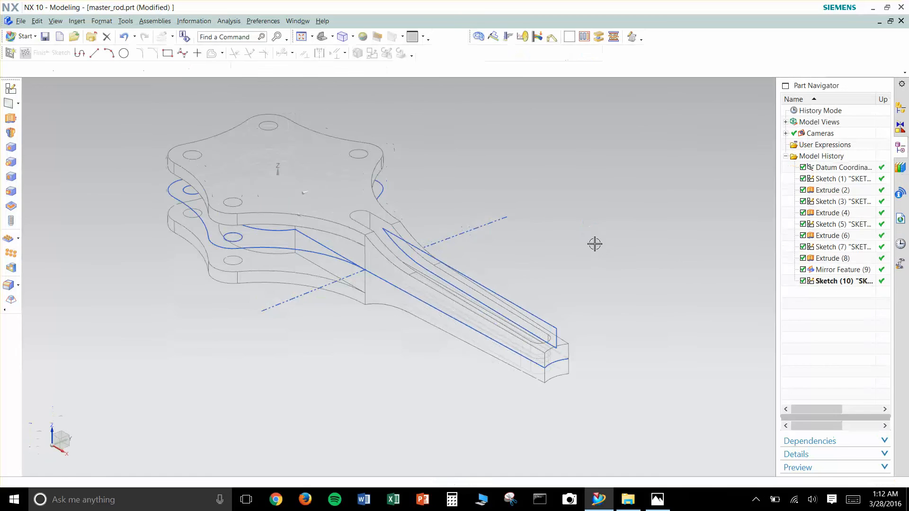
right_click(585, 213)
left_click(593, 249)
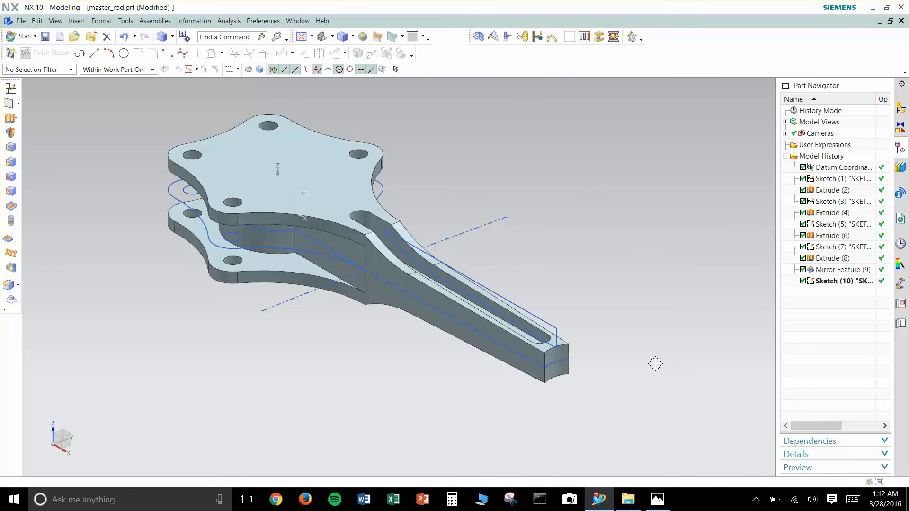
- Create another sketch on the XY plane of the datum coordinate system
left_click(10, 89)
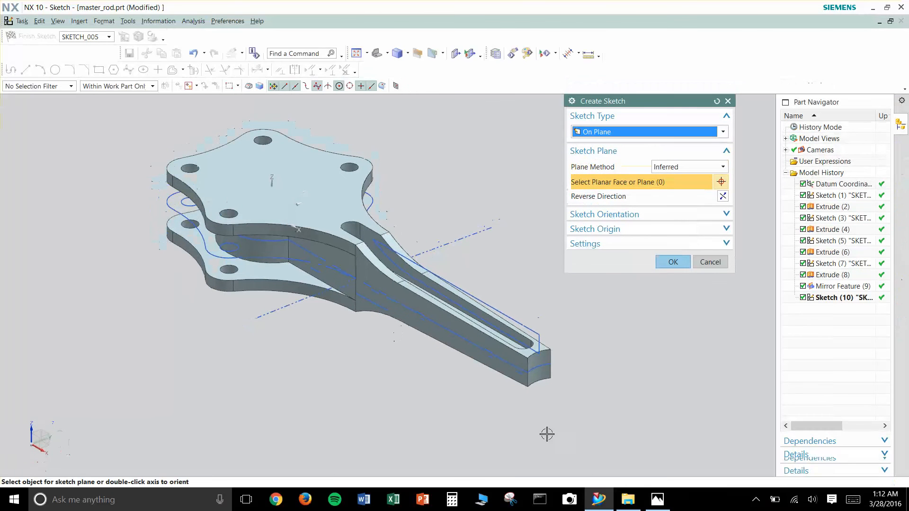
left_click(290, 216)
left_click(661, 262)
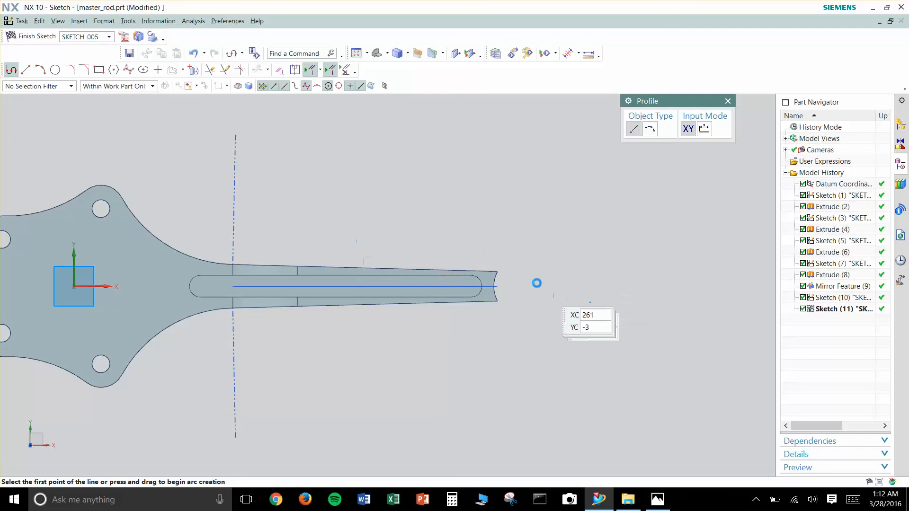
- Sketch a circle at the small end, centred on the curved end's arc centre and passing through the shank's corner, and finish the sketch
scroll(530, 286, "up", 5)
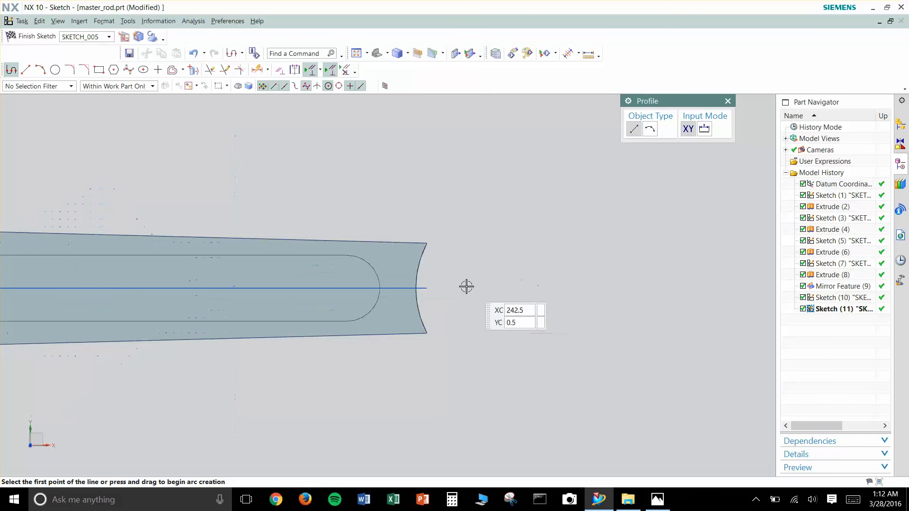
left_click(512, 288)
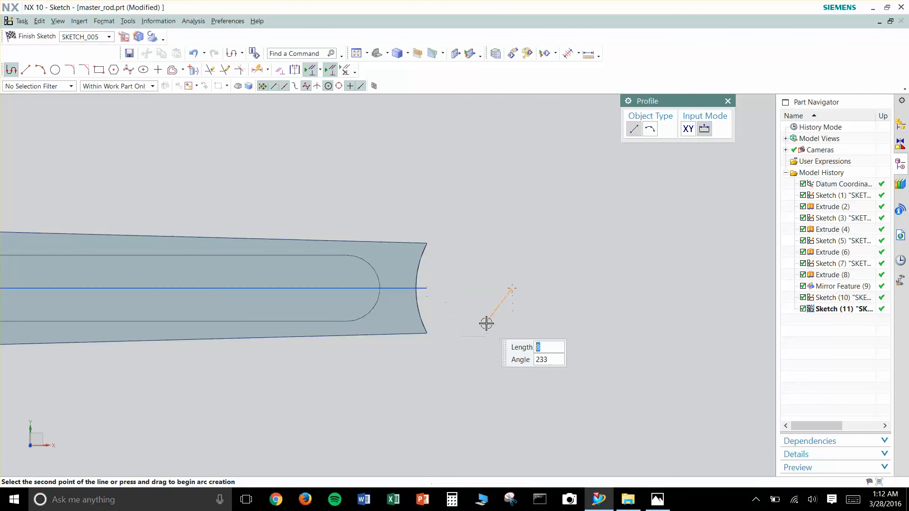
key("Escape")
key("o")
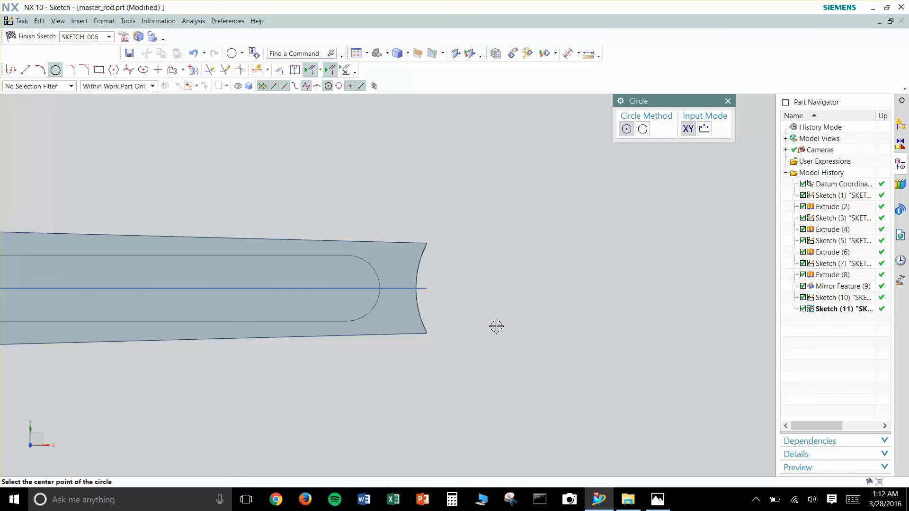
left_click(512, 289)
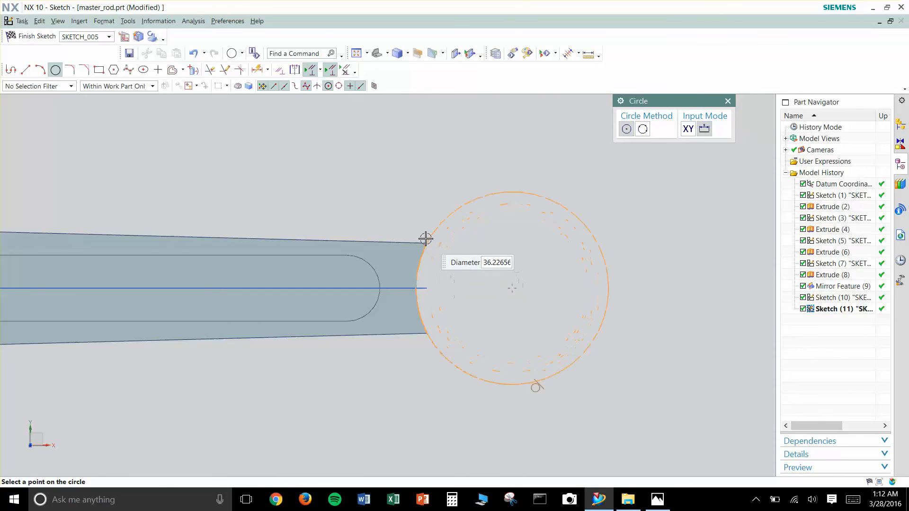
left_click(426, 239)
key("Escape")
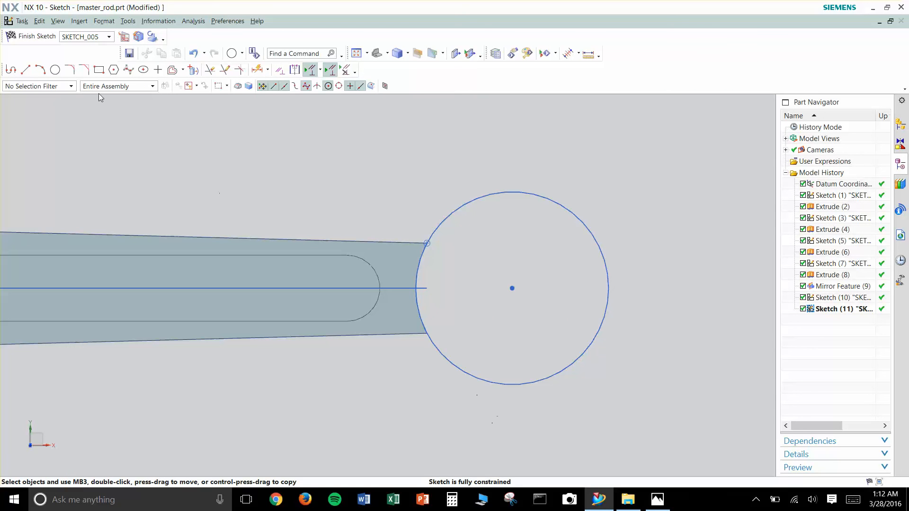
left_click(37, 36)
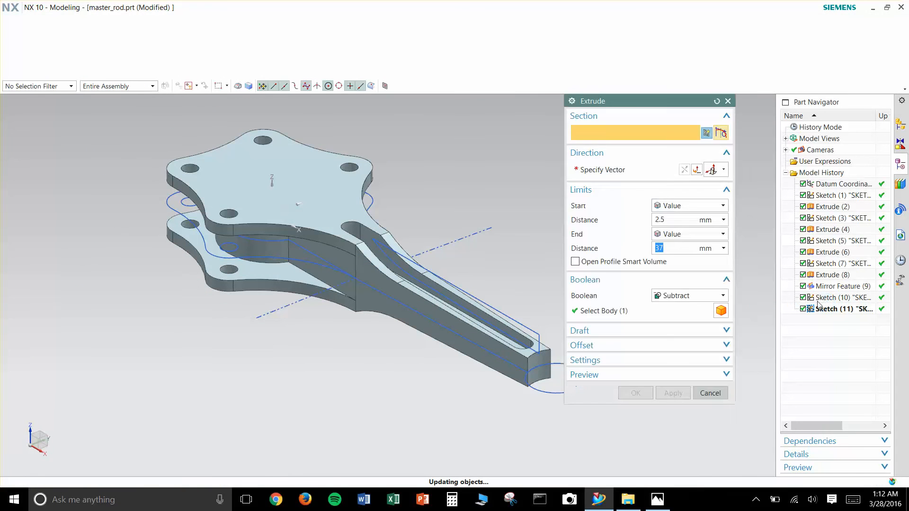
- Extrude the big-end circle with a Symmetric Value of 35 mm and unite it with the rod body
left_click(839, 293)
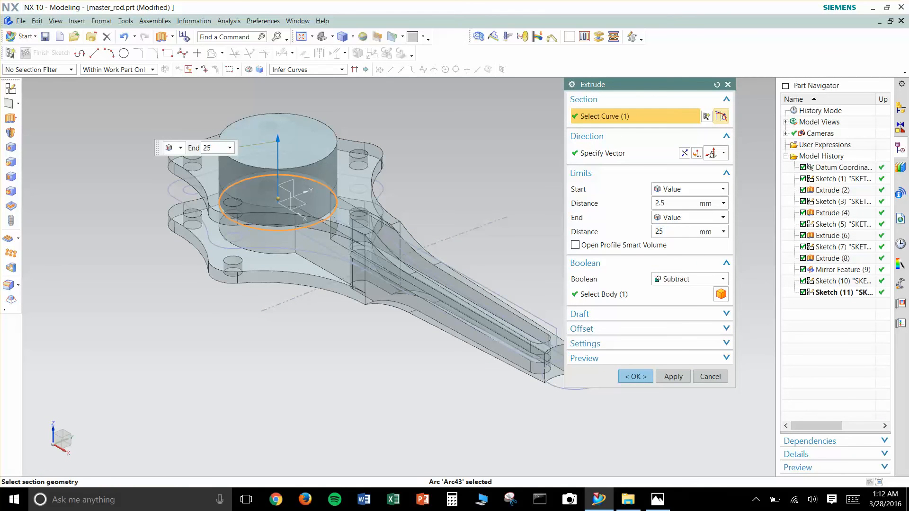
left_click_drag(676, 204, 618, 206)
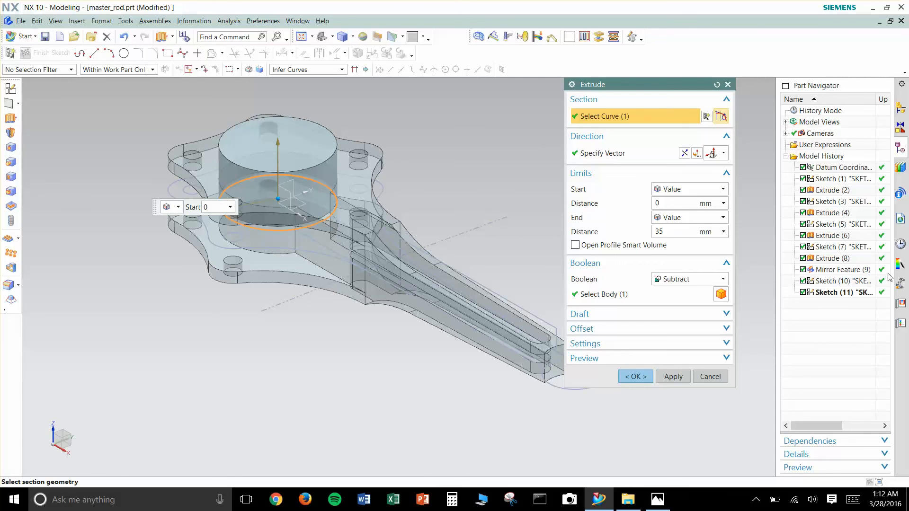
left_click(696, 216)
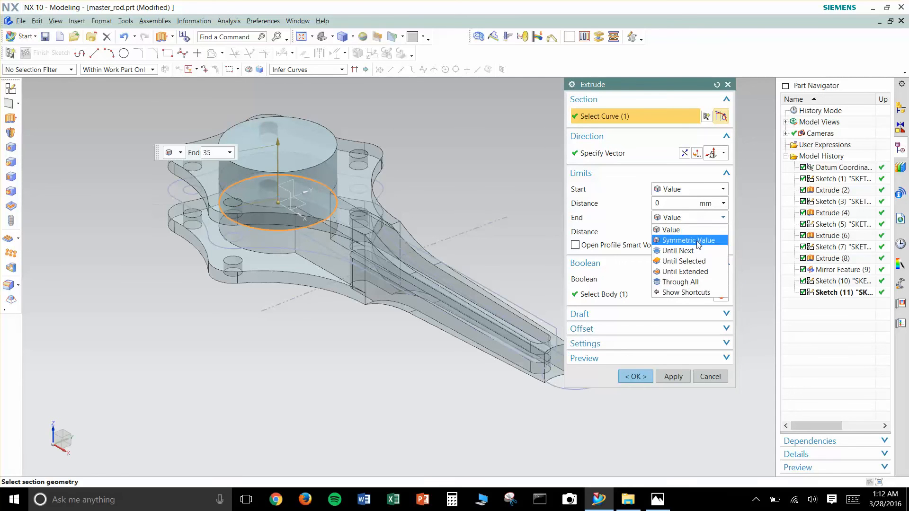
left_click(689, 236)
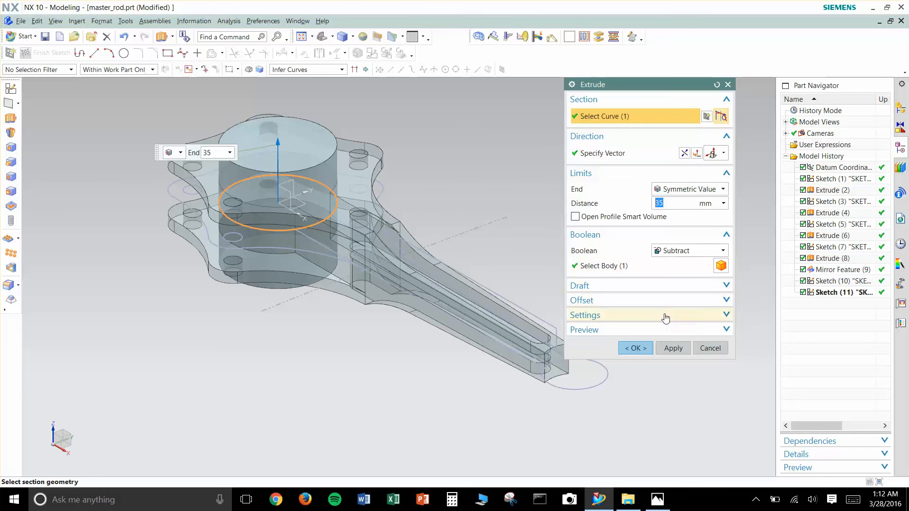
left_click(689, 250)
left_click(692, 274)
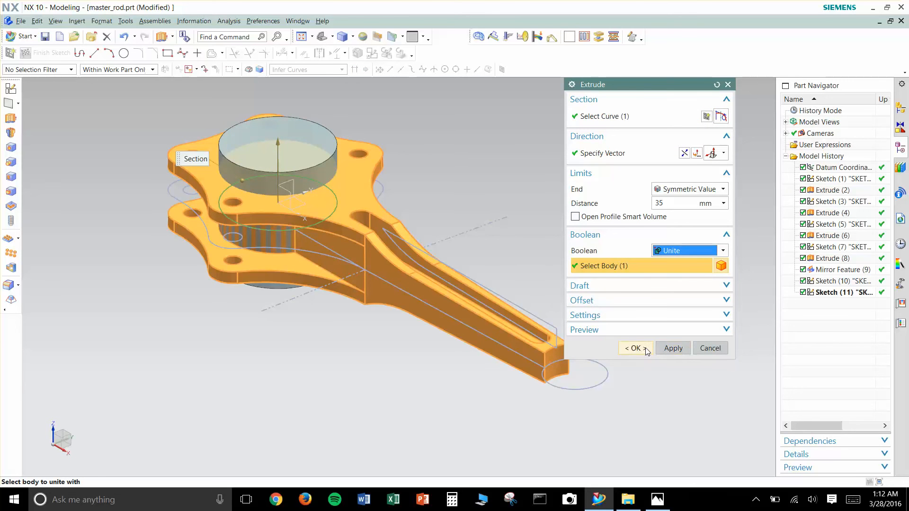
left_click(673, 349)
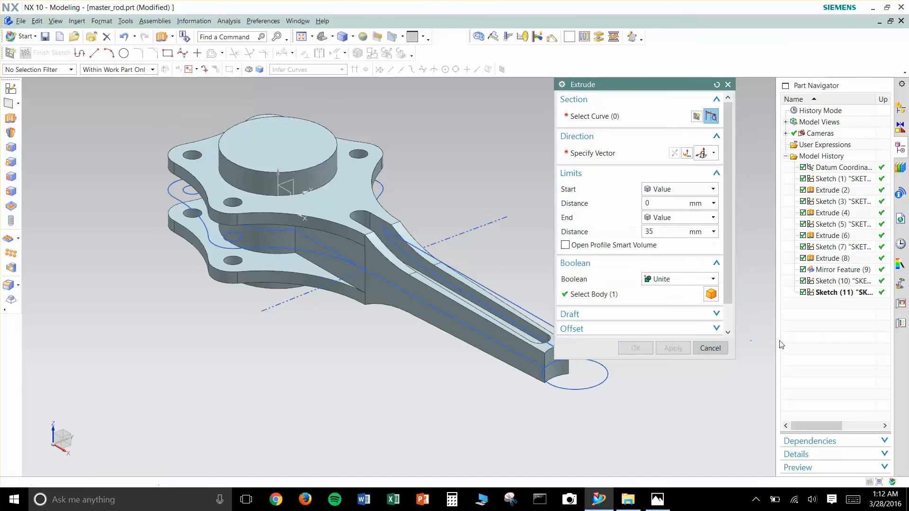
- Extrude the small-end circle with a Symmetric Value of 21 mm and unite it with the rod body
left_click(831, 293)
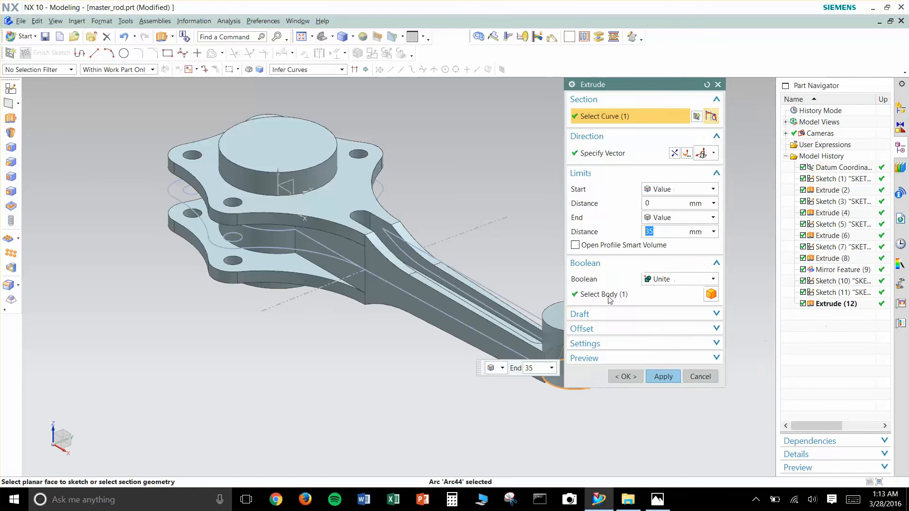
left_click(682, 218)
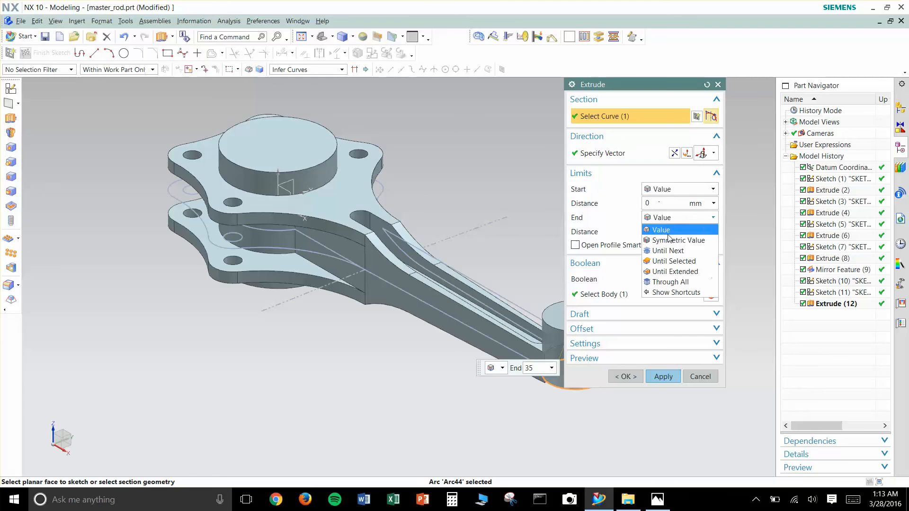
left_click(671, 238)
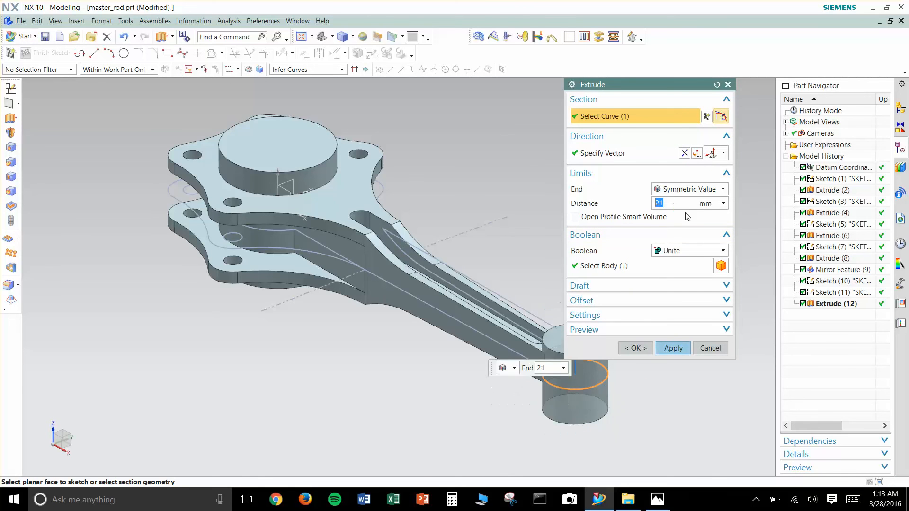
left_click(615, 266)
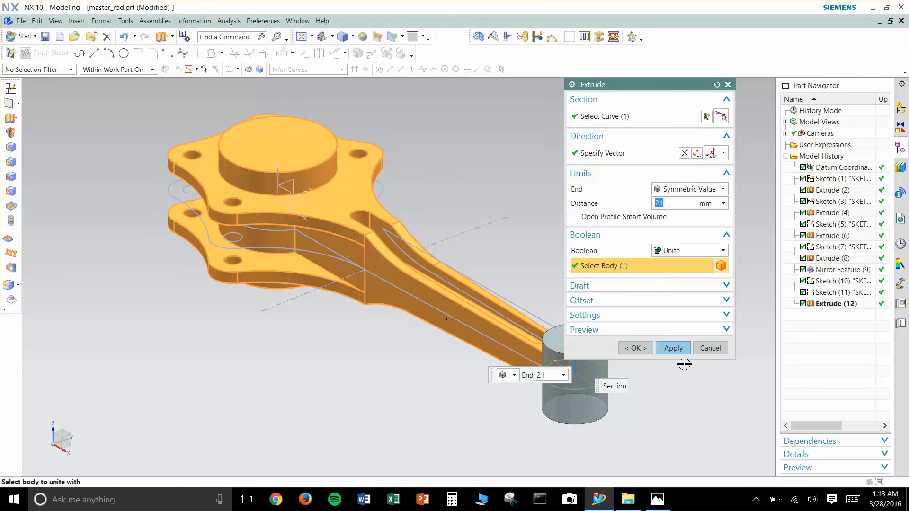
left_click(647, 350)
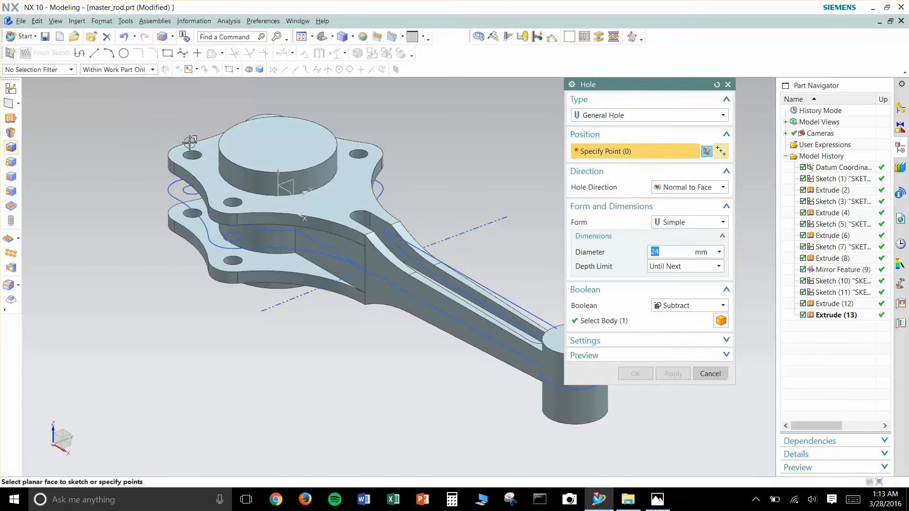
- Prepare to place a simple General Hole on the big-end boss
middle_click_drag(191, 174, 192, 200, "shift")
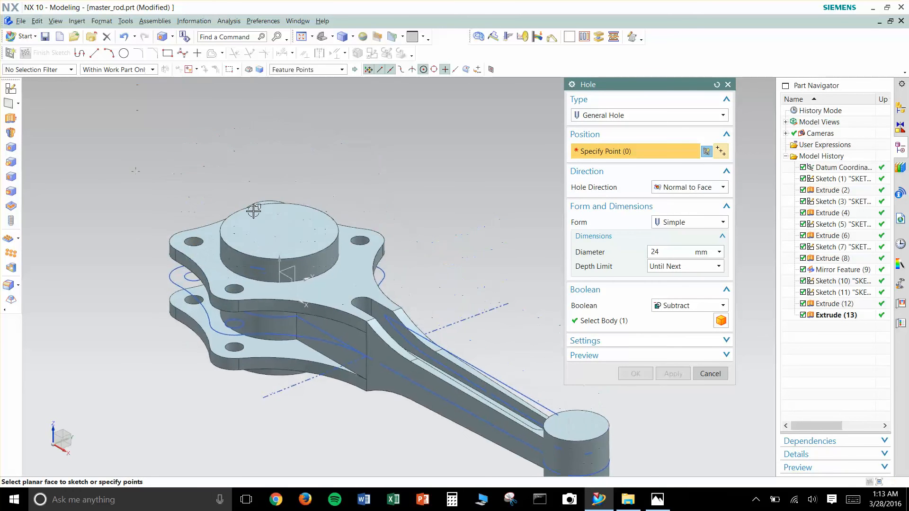
scroll(229, 241, "up", 4)
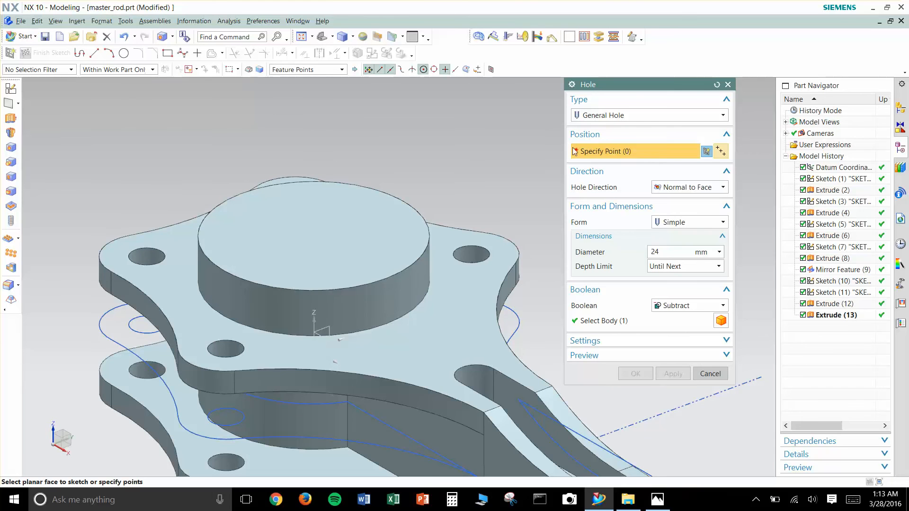
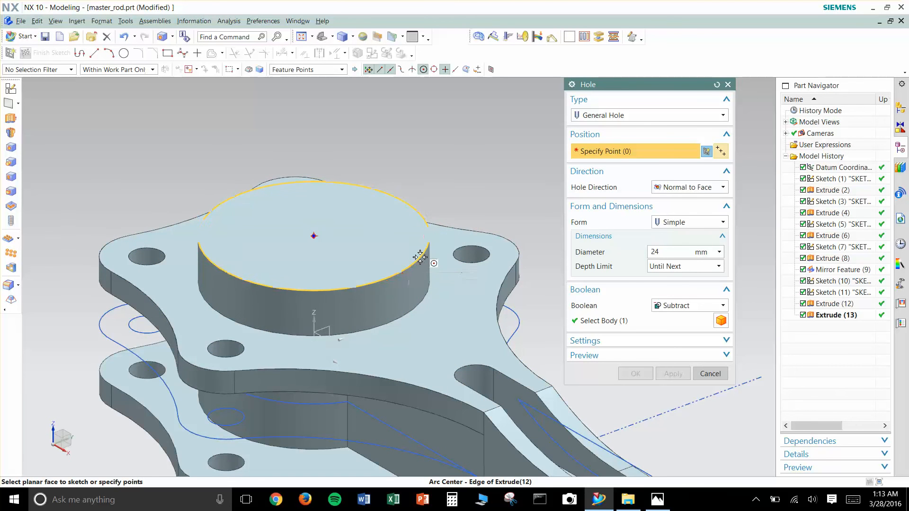
- Cut a simple 52 mm hole, centred on the big-end boss's top edge, with the depth limit Until Next
left_click(420, 257)
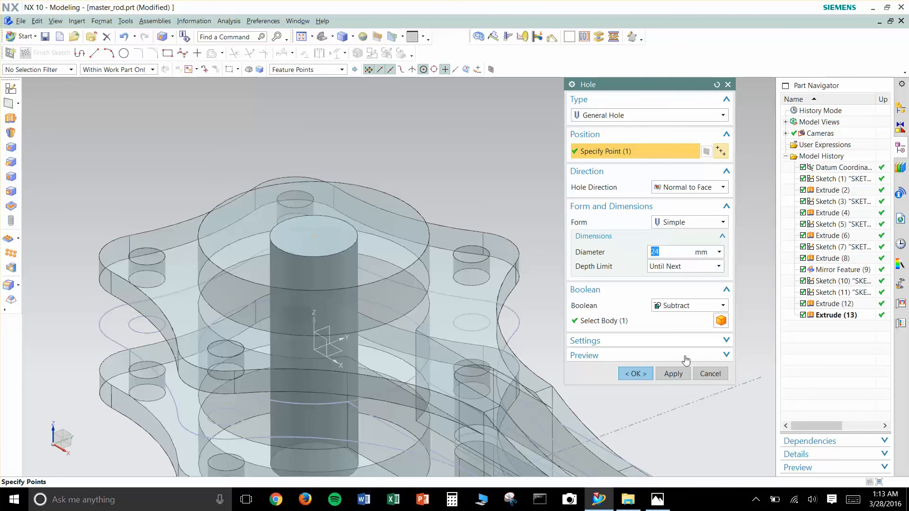
left_click(657, 501)
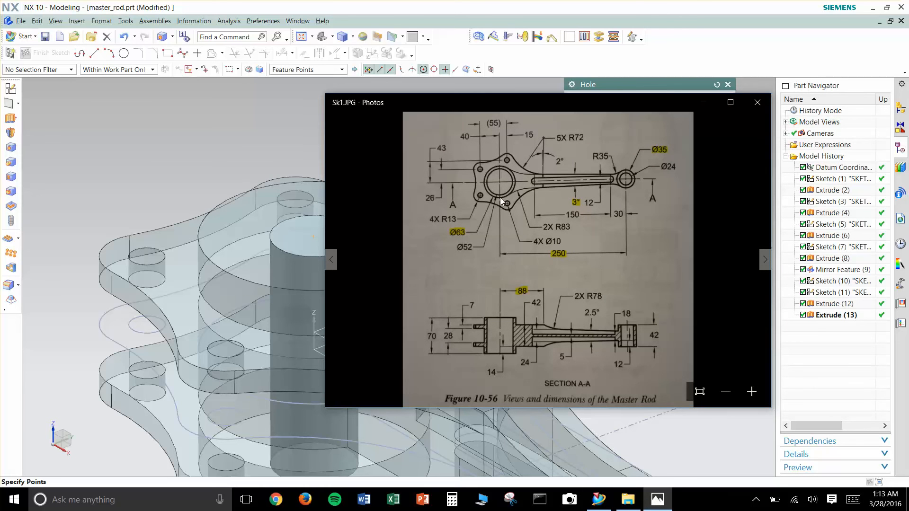
left_click(703, 103)
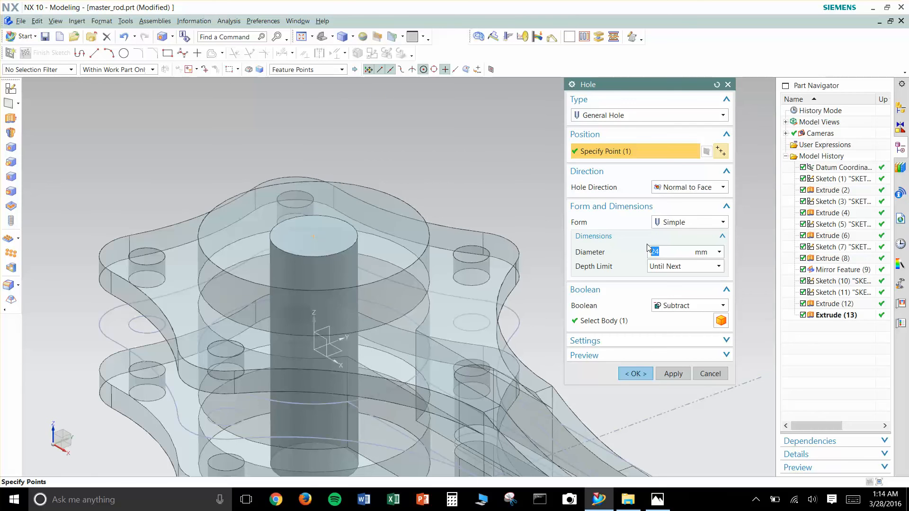
left_click(673, 373)
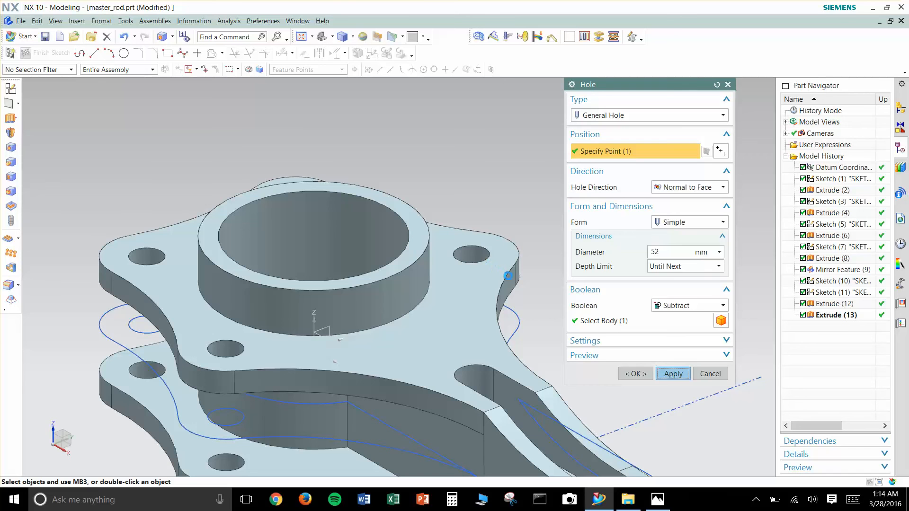
- Cut a simple 24 mm hole, centred on the small-end boss's top edge, with the depth limit Until Next
scroll(507, 255, "up", 3)
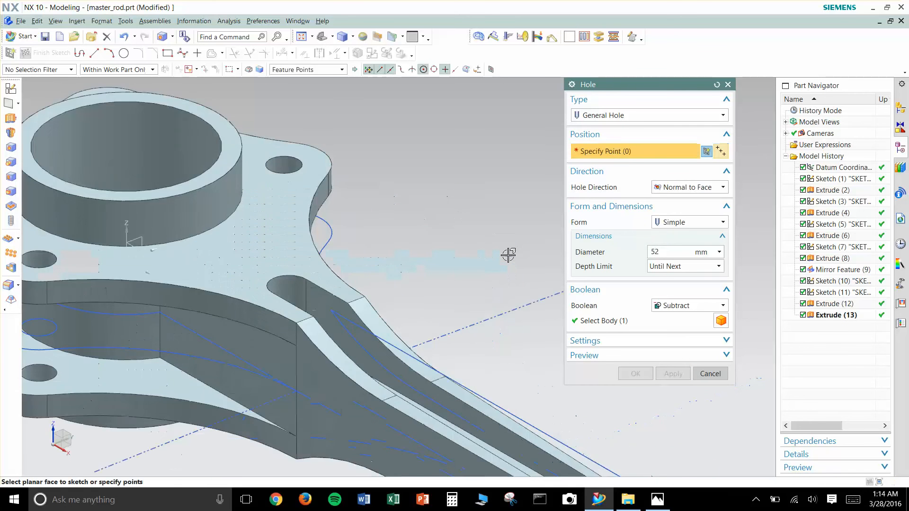
scroll(507, 256, "down", 3)
middle_click_drag(525, 301, 422, 248, "shift")
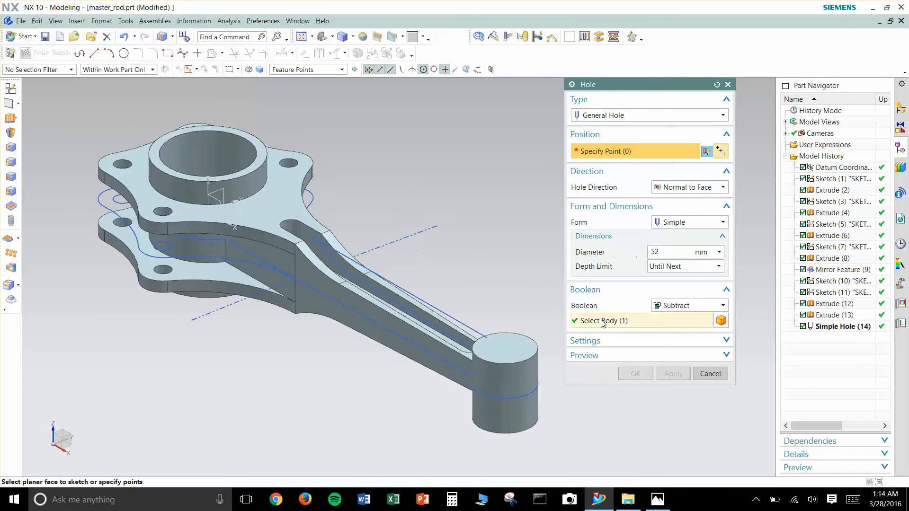
scroll(523, 369, "down", 4)
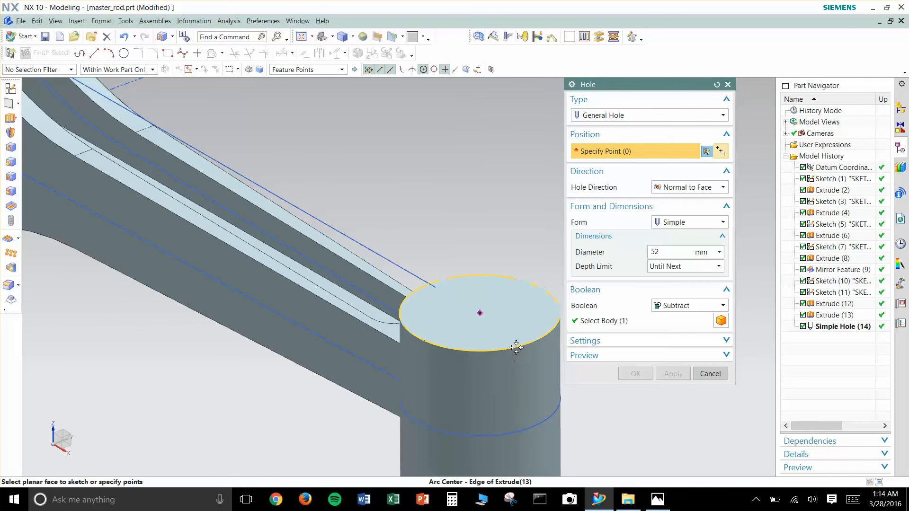
left_click(516, 348)
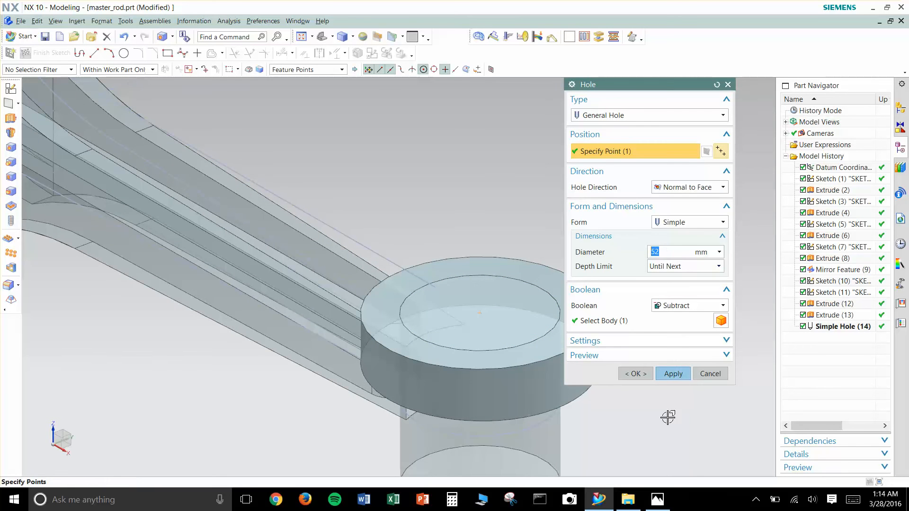
left_click(661, 503)
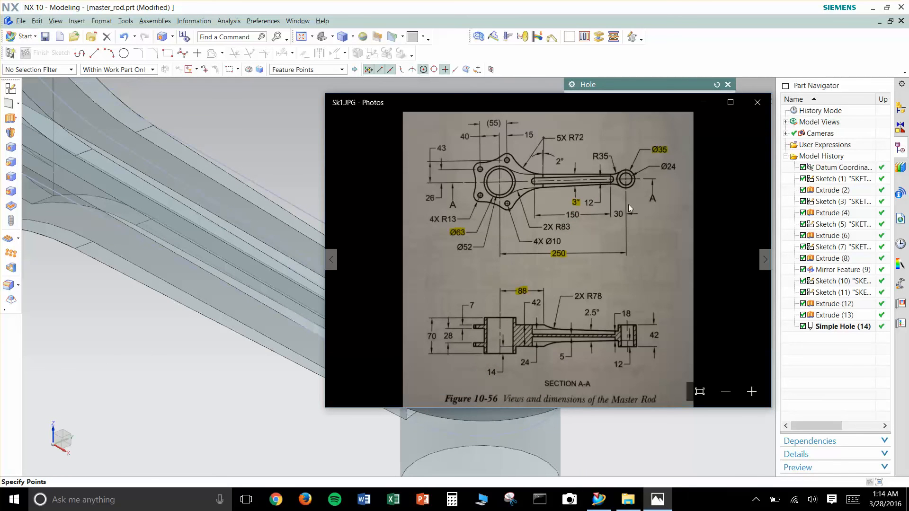
left_click(279, 187)
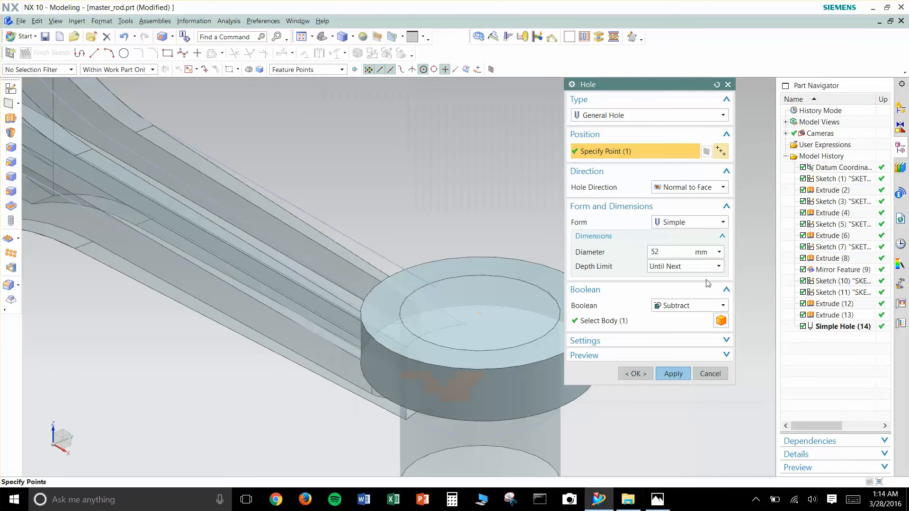
type("4")
left_click(675, 267)
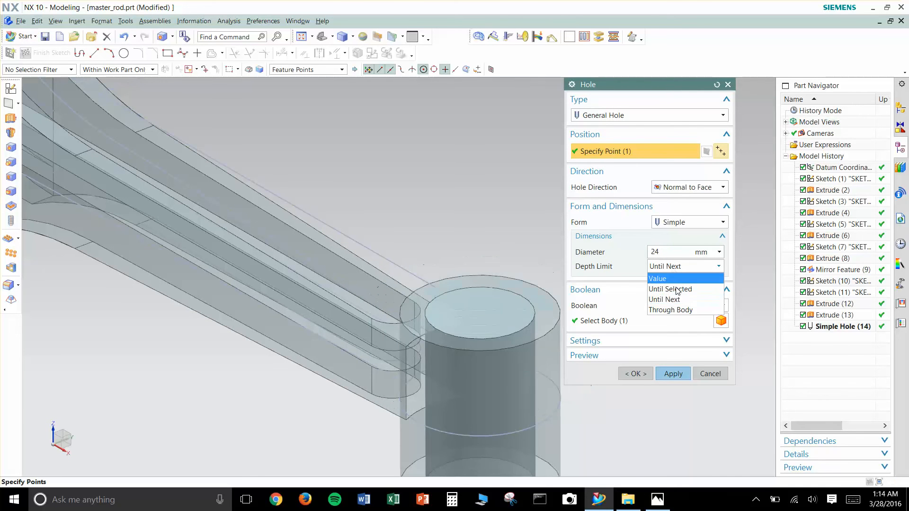
left_click(678, 300)
middle_click_drag(525, 265, 499, 159, "shift")
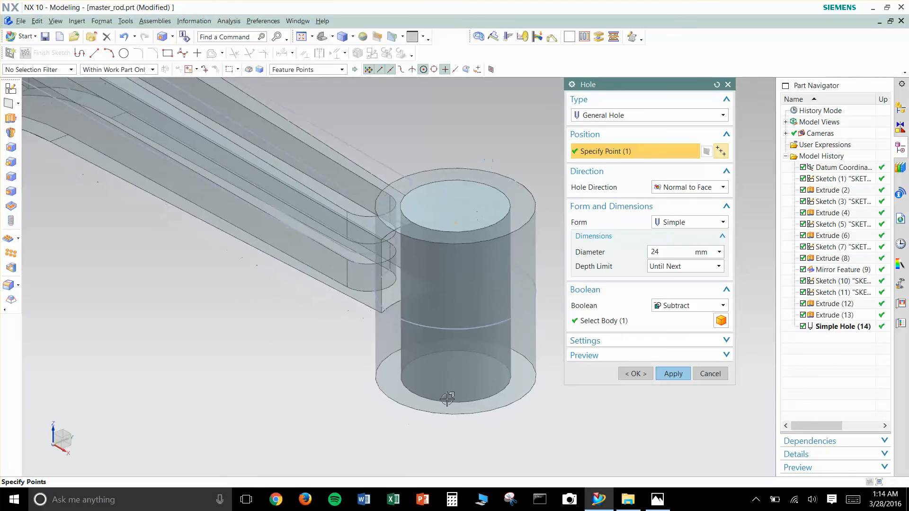
left_click(636, 374)
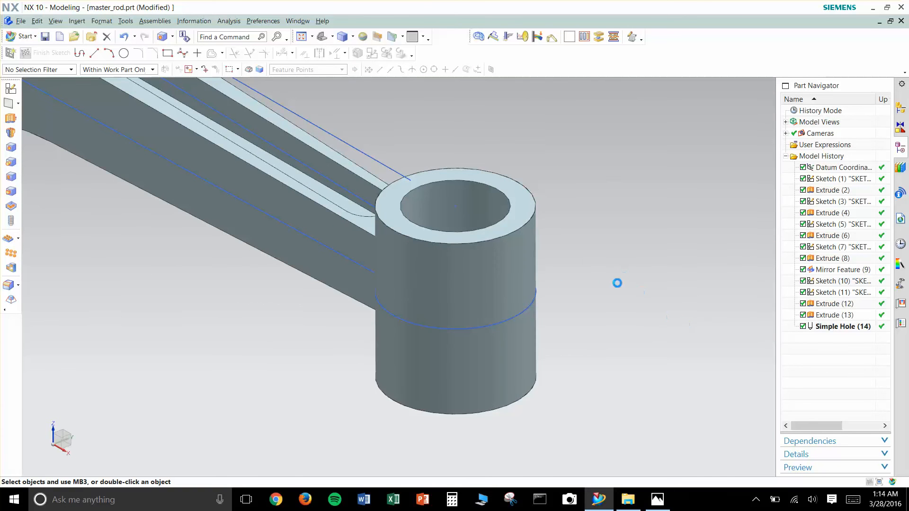
- Set up an 83 mm circular Edge Blend on the two vertical edges where the big-end hub meets the web between the flanges
scroll(405, 279, "down", 5)
middle_click_drag(300, 273, 363, 372)
middle_click_drag(215, 243, 253, 281)
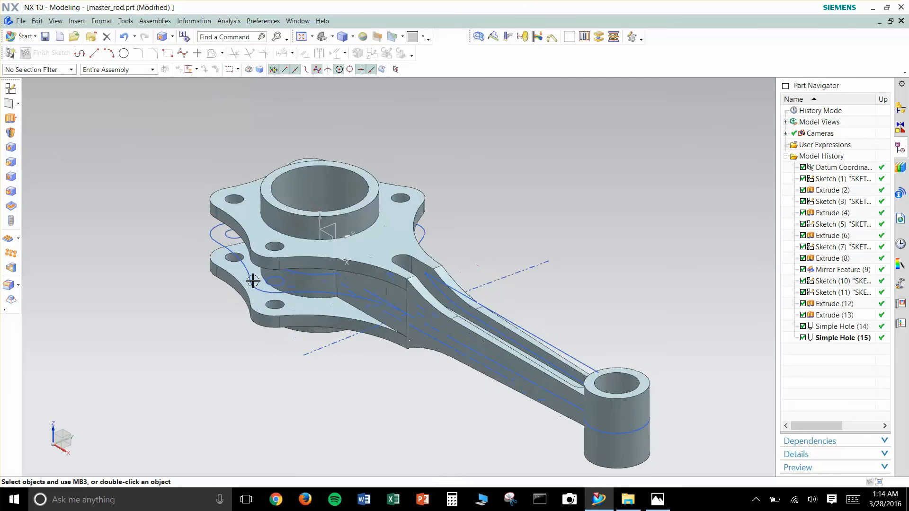
scroll(276, 292, "up", 4)
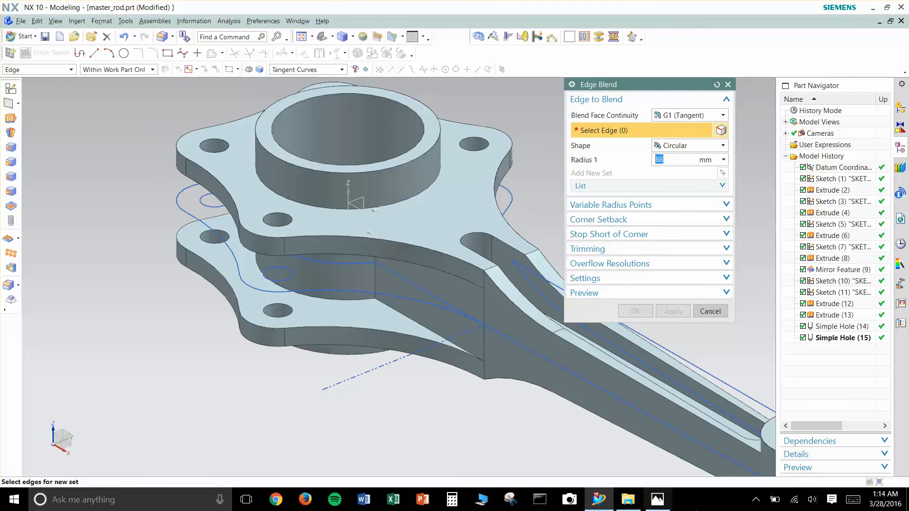
left_click(657, 500)
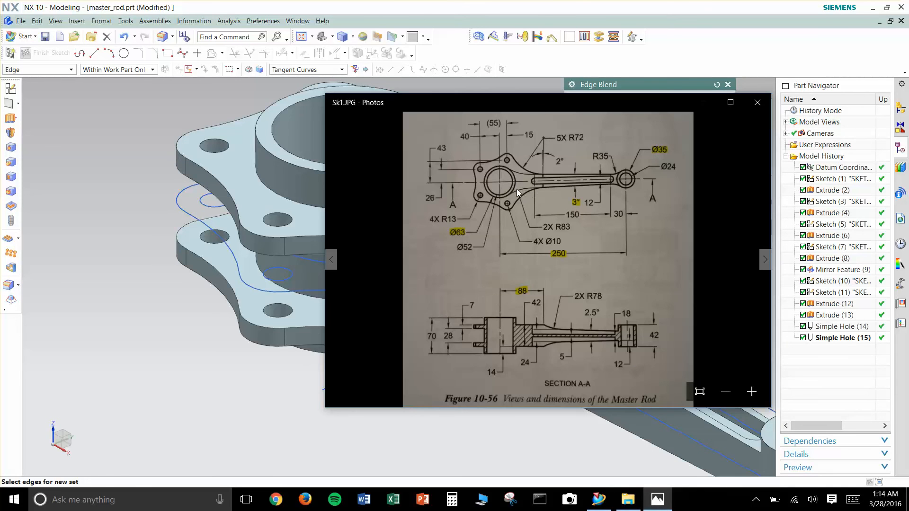
left_click_drag(511, 101, 462, 0)
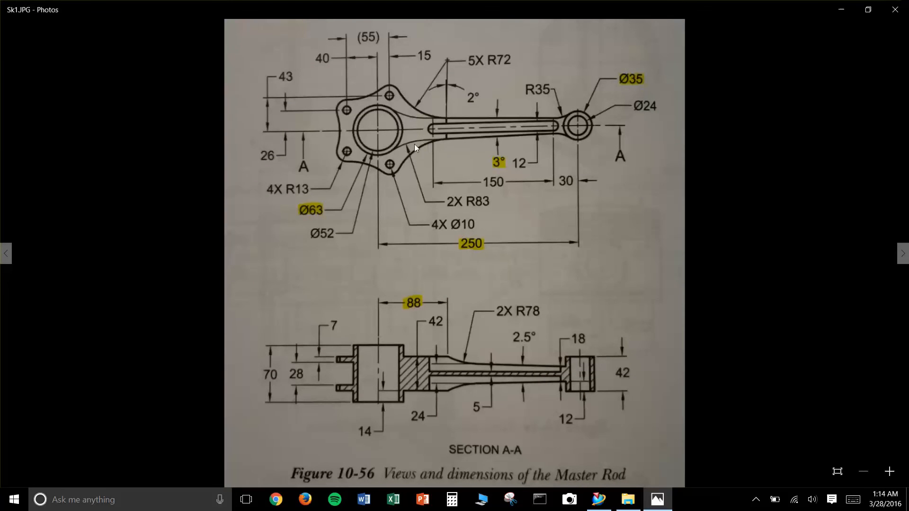
left_click(841, 9)
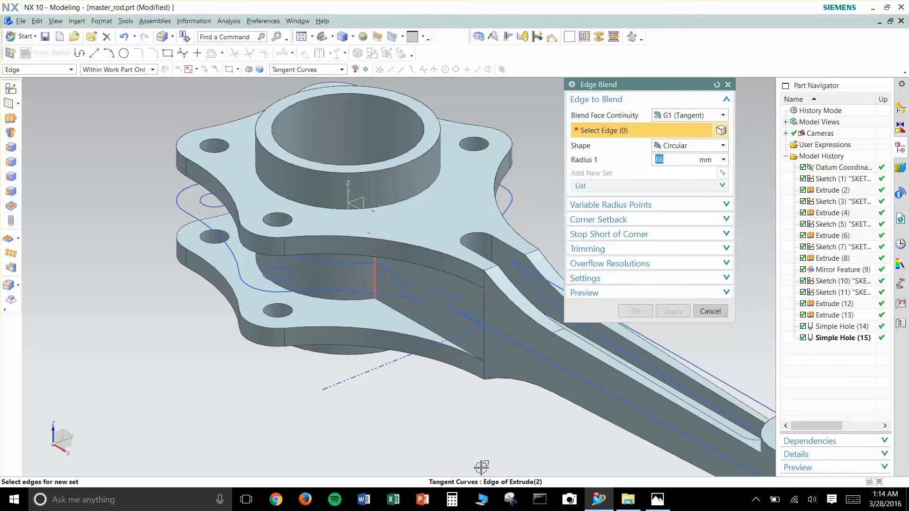
left_click(657, 499)
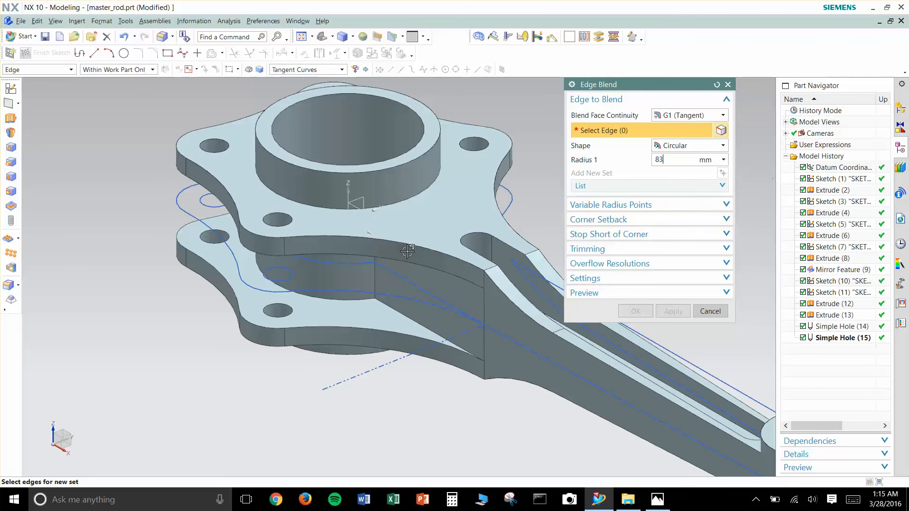
left_click(374, 275)
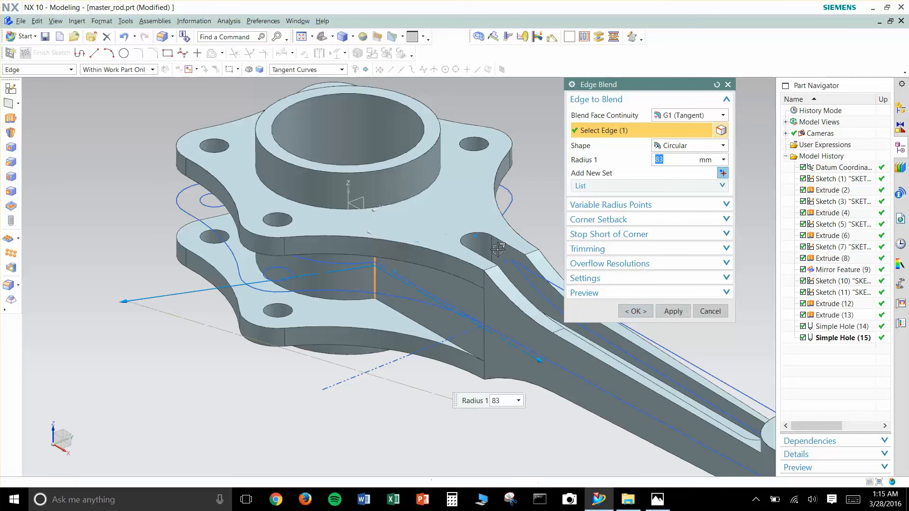
middle_click_drag(506, 249, 445, 266)
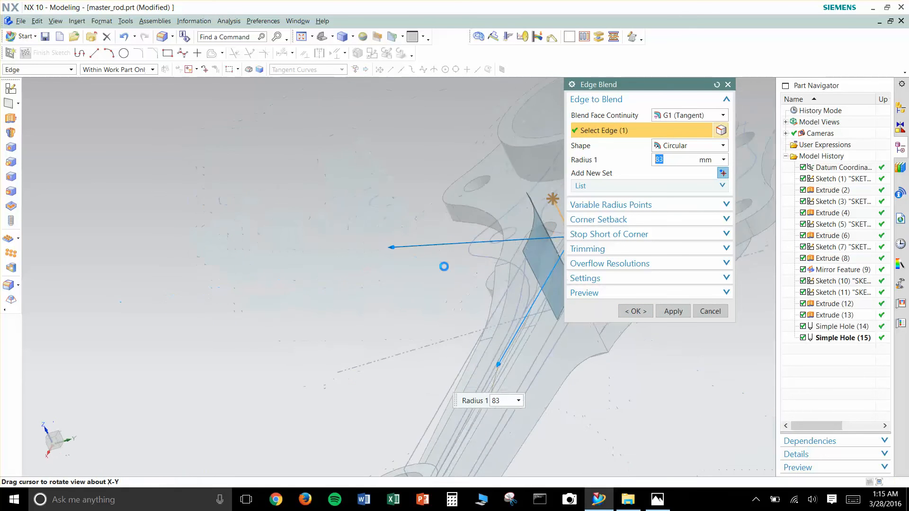
middle_click_drag(516, 258, 376, 271, "shift")
left_click(498, 246)
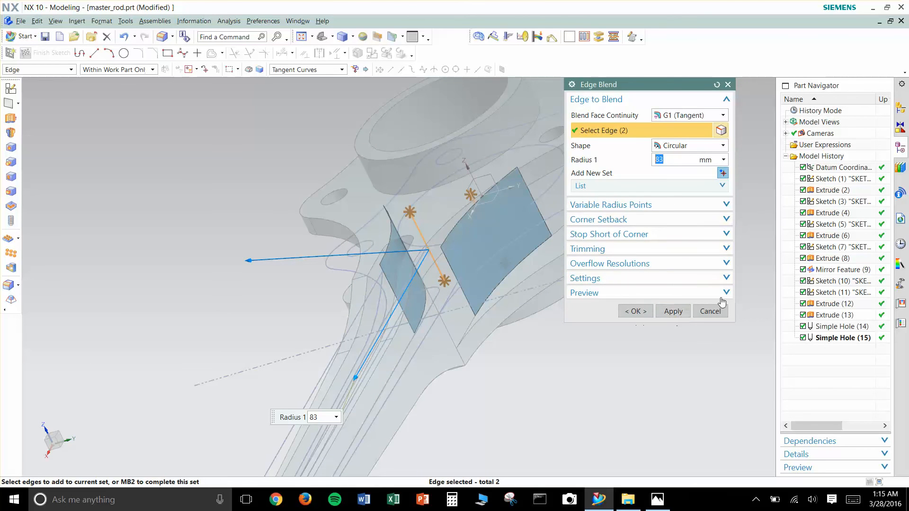
- Add a 35 mm radius set for the two edges where the shank meets the small-end boss, and create the blend
left_click(722, 174)
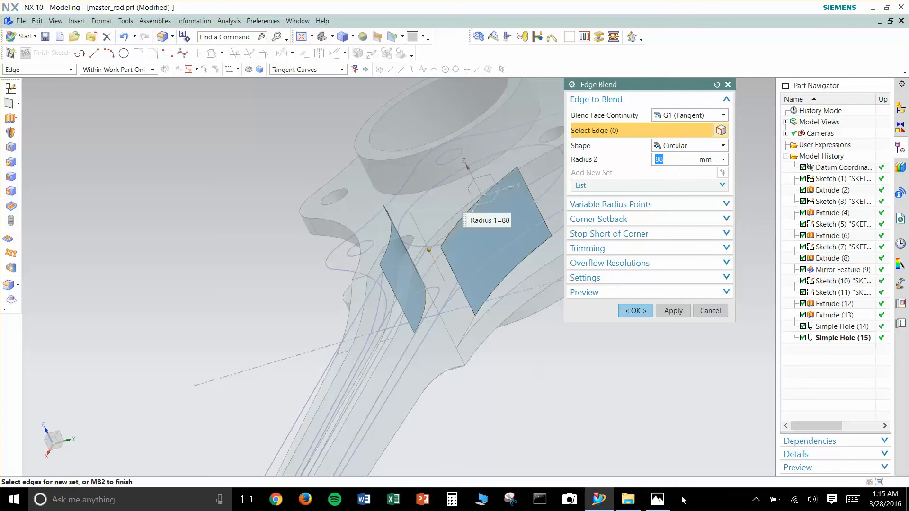
left_click(657, 499)
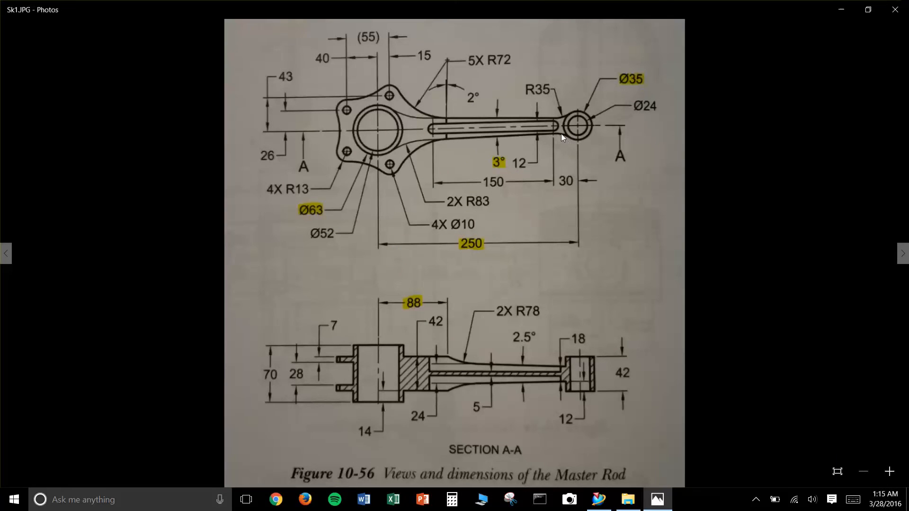
left_click(842, 10)
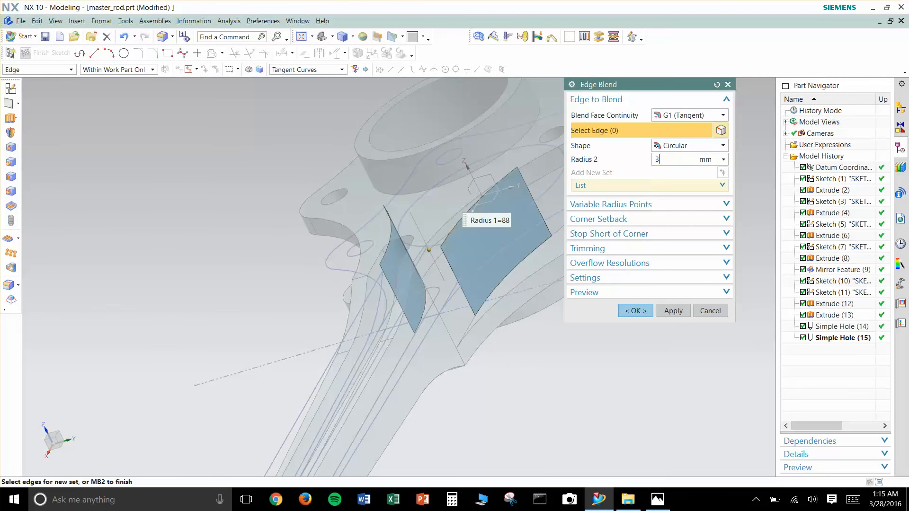
middle_click_drag(492, 345, 498, 189, "shift")
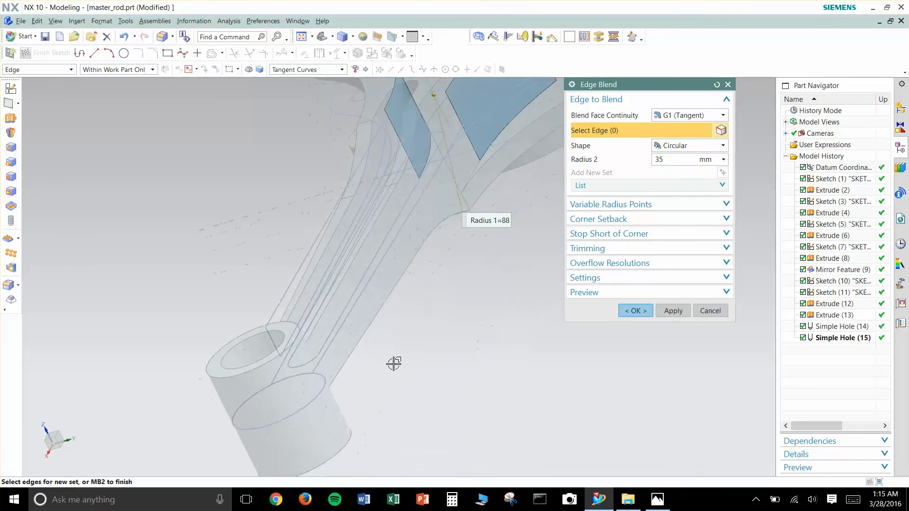
middle_click_drag(412, 377, 430, 315)
middle_click_drag(552, 246, 457, 254, "shift")
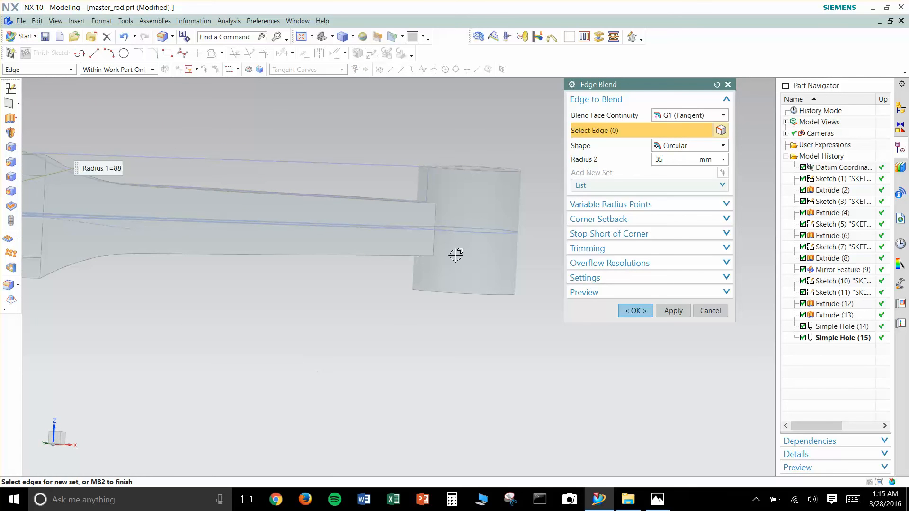
left_click(432, 246)
middle_click_drag(381, 278, 206, 102)
left_click(203, 122)
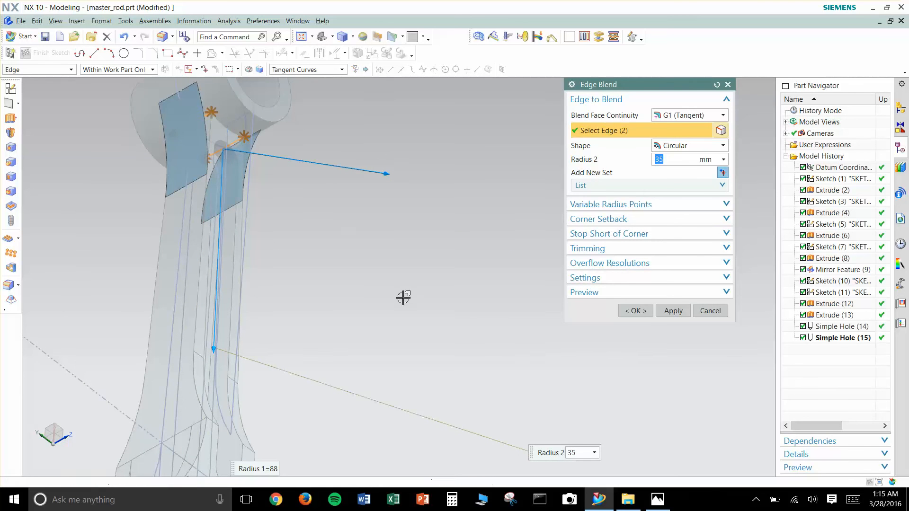
left_click(636, 311)
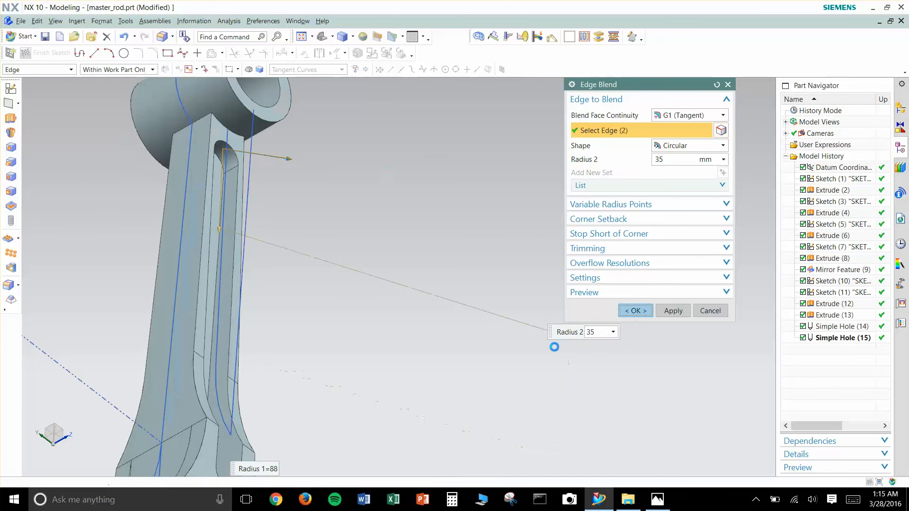
- Open the sketch of the five-lobed flange outline to examine its geometry, and leave the sketch
key("Home")
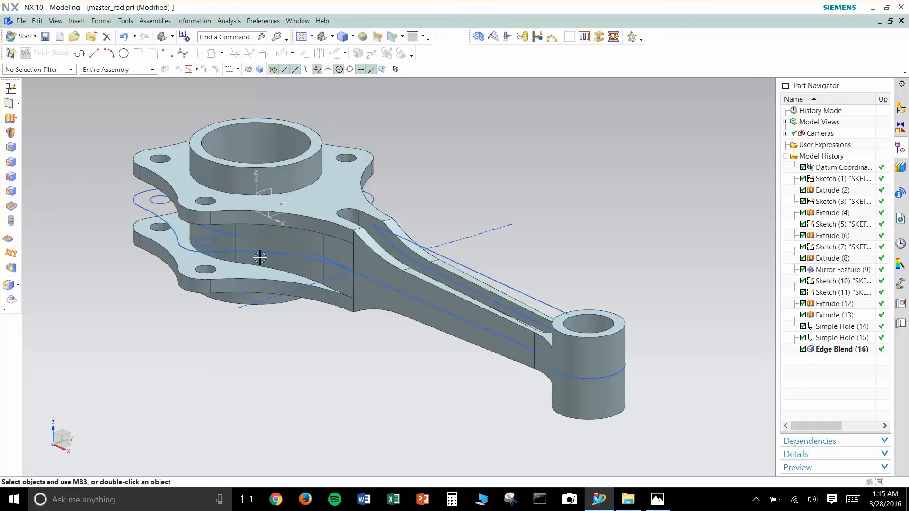
left_click(276, 256)
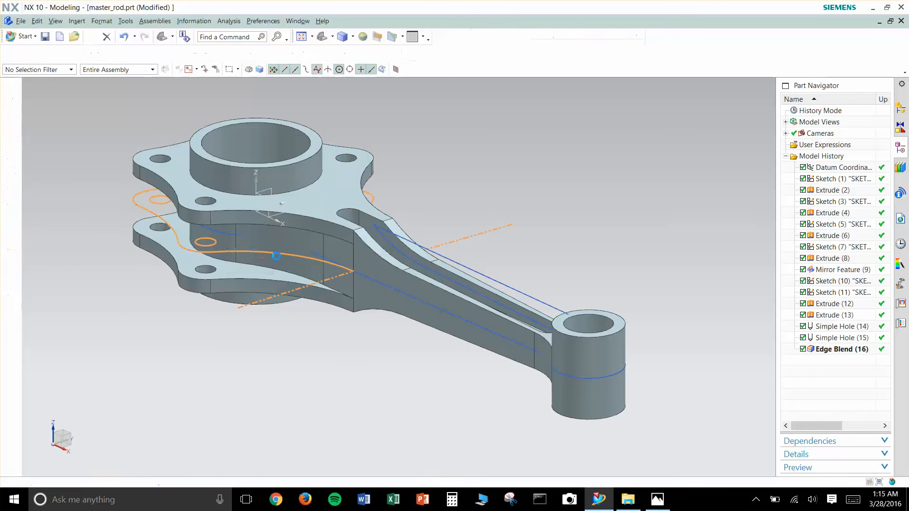
double_click(277, 256)
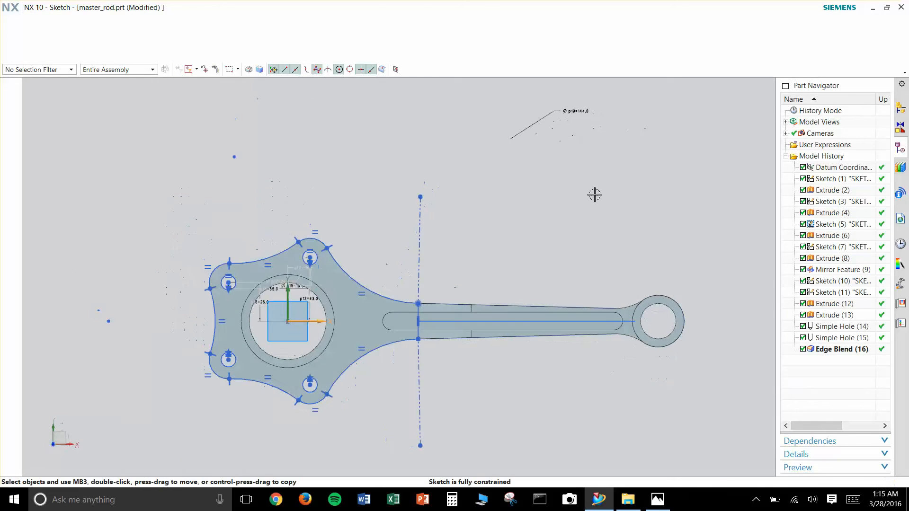
key("ctrl+q")
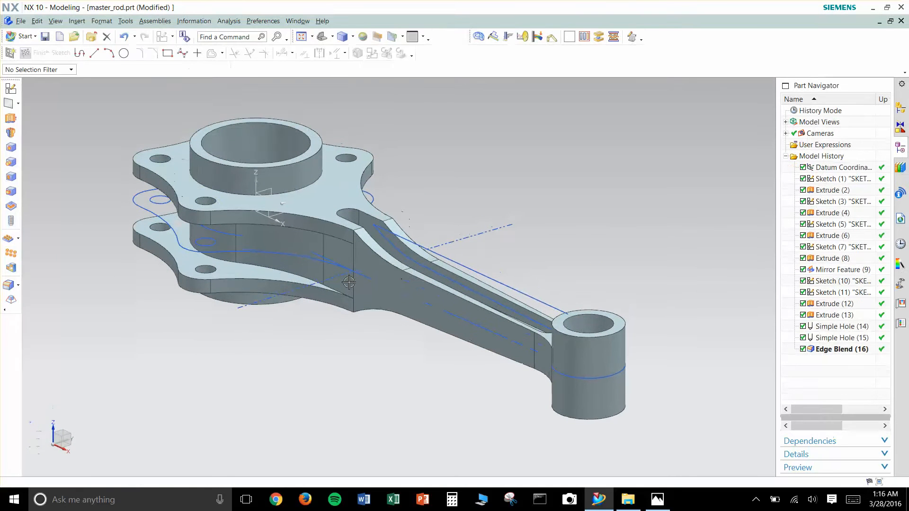
- Create a new sketch on the datum XY plane through the middle of the big-end hub
left_click(11, 88)
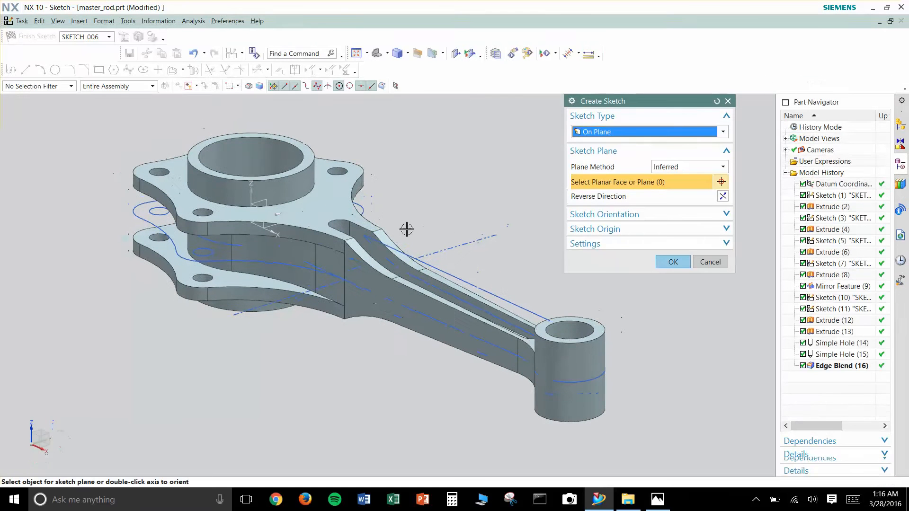
left_click(275, 224)
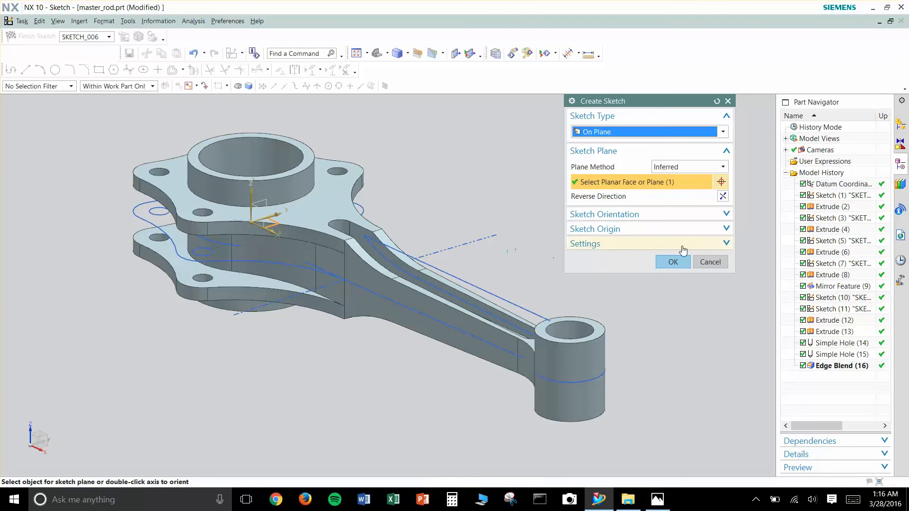
left_click(667, 263)
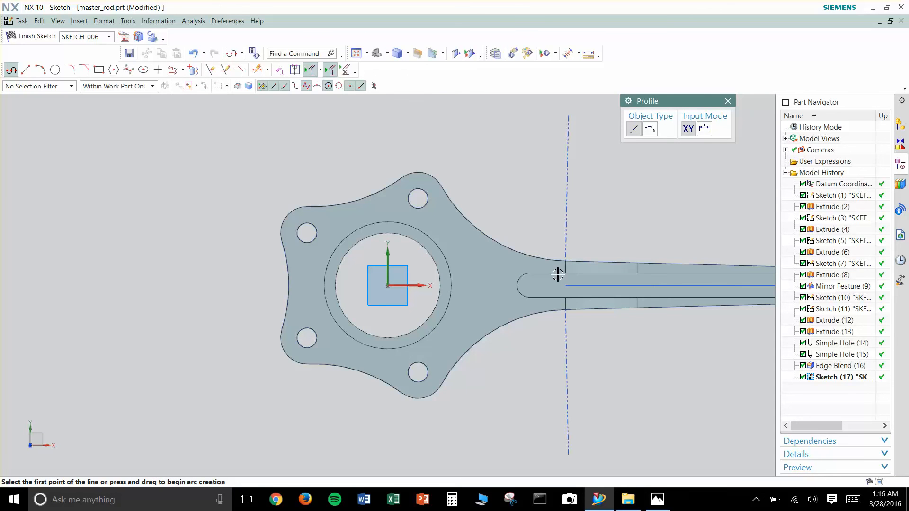
- Sketch a horizontal line about 121 mm long from the origin past the flange edge, away from the shank
scroll(610, 242, "down", 5)
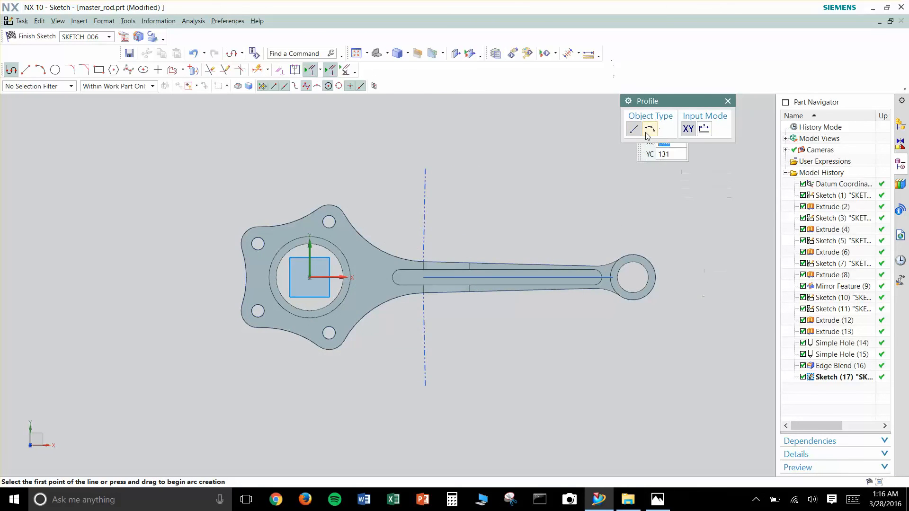
scroll(322, 281, "up", 1)
scroll(321, 281, "up", 1)
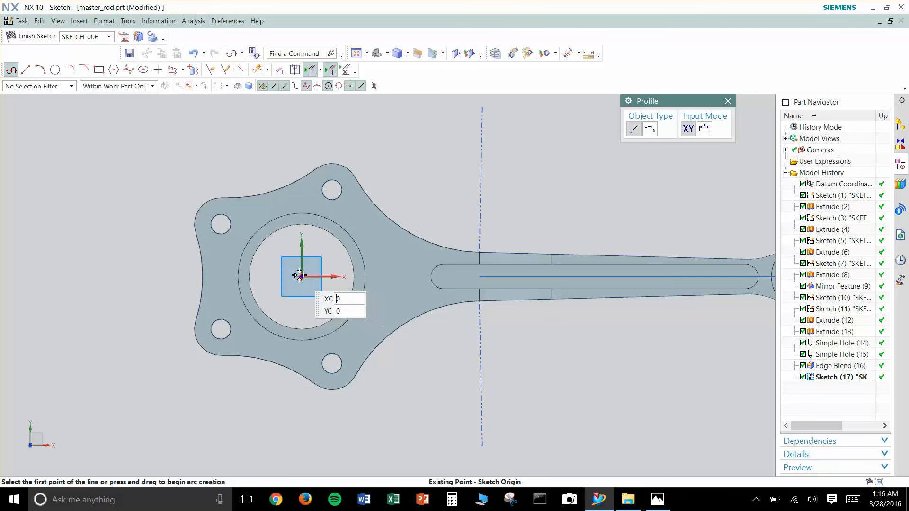
left_click(301, 277)
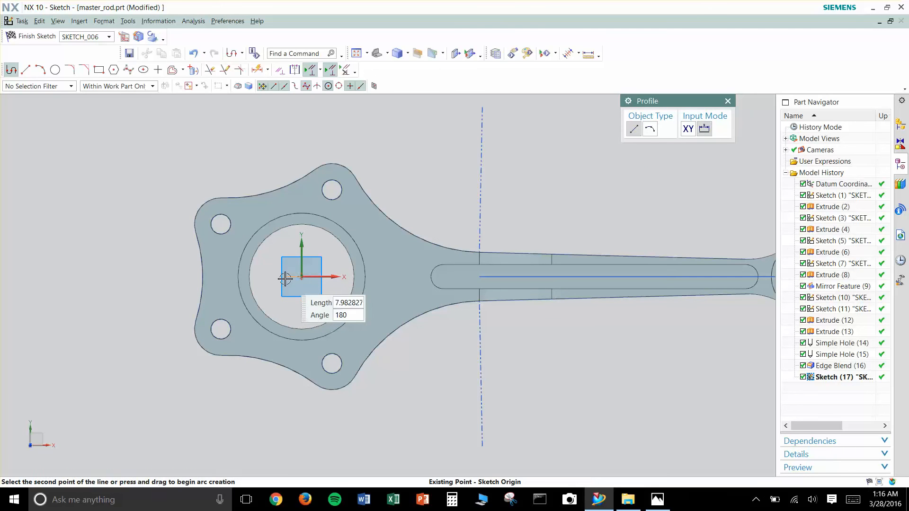
left_click(57, 277)
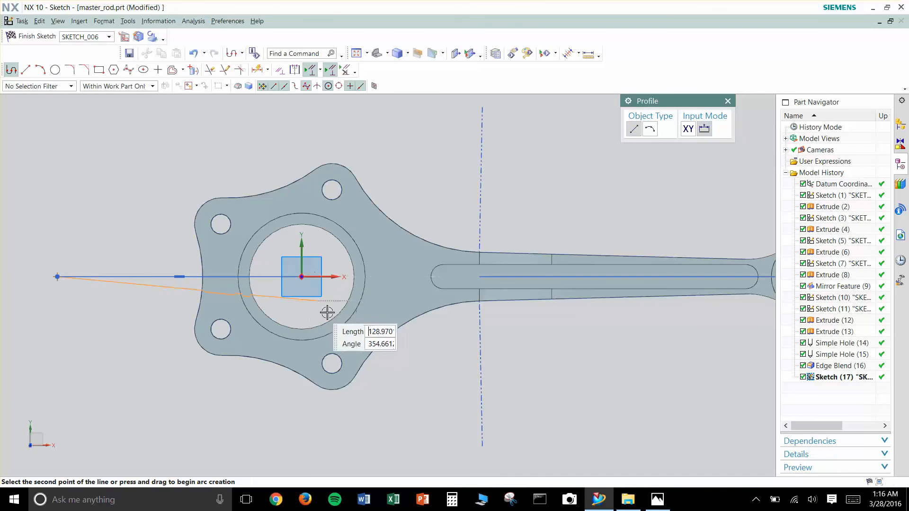
key("Escape")
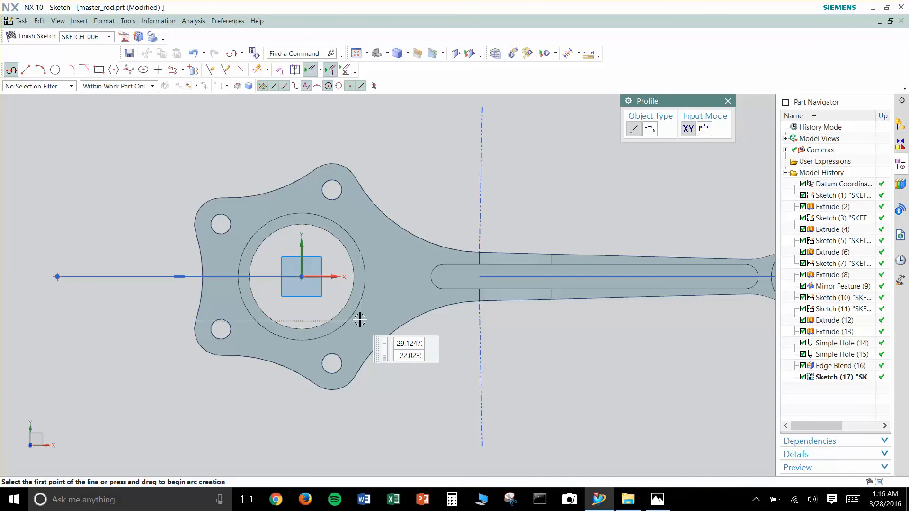
- Sketch a 250 mm horizontal line from the origin along the shank to the small-end boss's centre
left_click(301, 277)
middle_click_drag(702, 228, 497, 229, "shift")
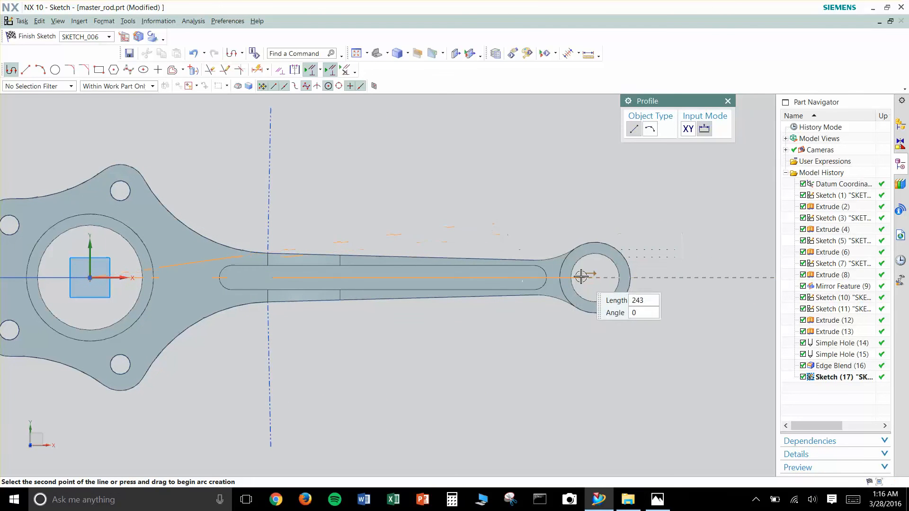
scroll(600, 277, "down", 2)
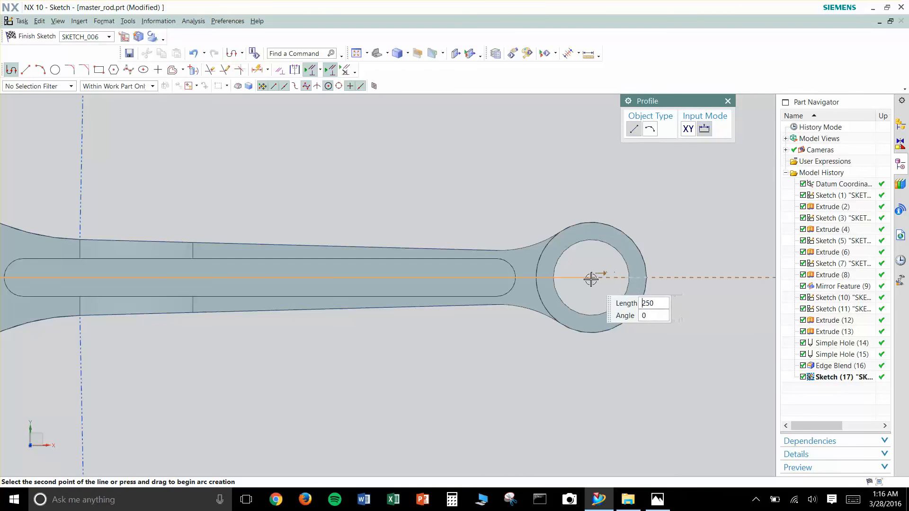
key("Escape")
key("Escape")
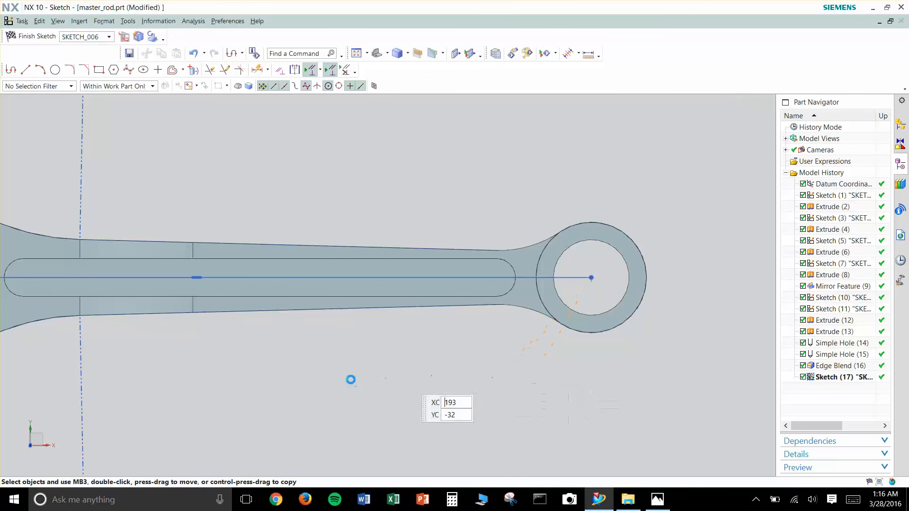
- Try to add a length dimension to the horizontal line on the flange side of the origin
middle_click_drag(231, 369, 627, 382, "shift")
scroll(558, 374, "up", 2)
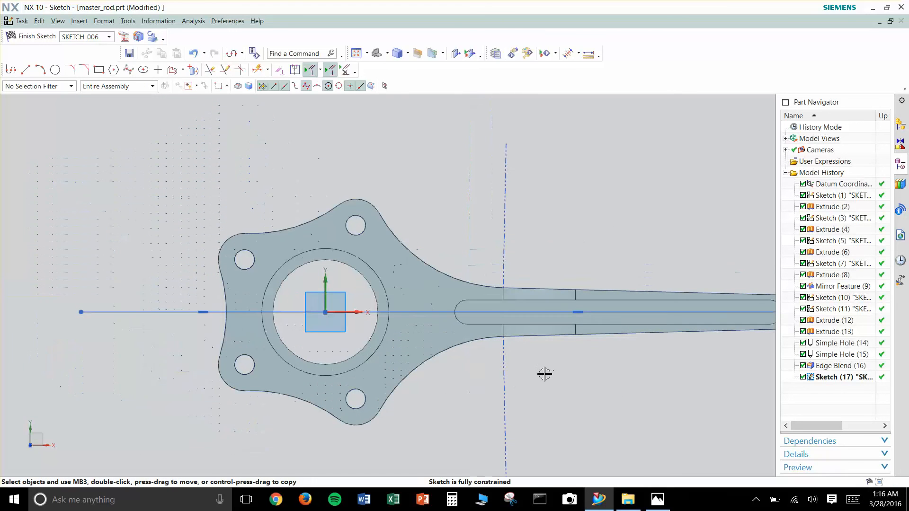
key("d")
left_click(186, 312)
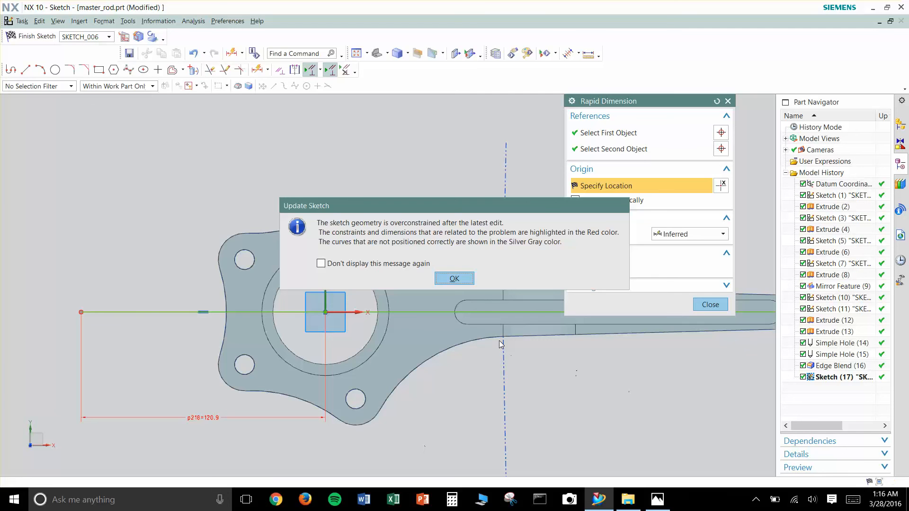
left_click(454, 279)
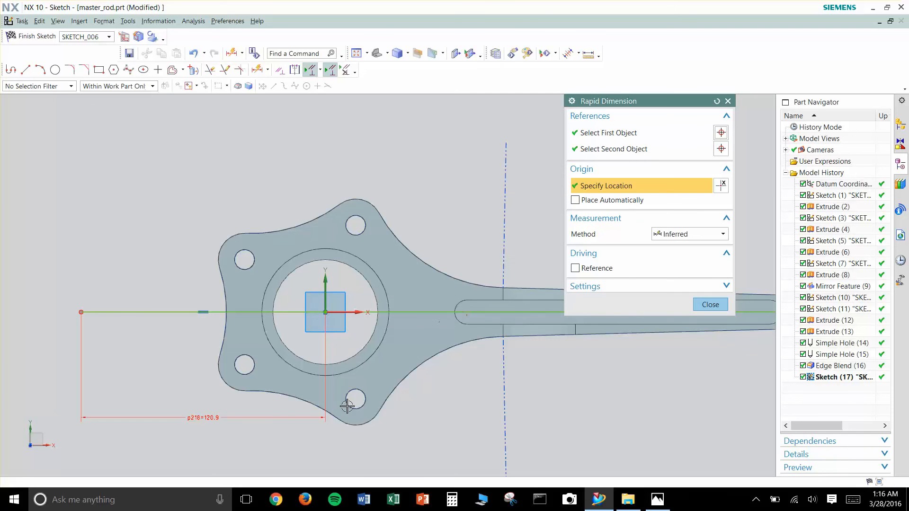
- Leave Rapid Dimension and delete the horizontal dimension that over-constrains the sketch
left_click(207, 418)
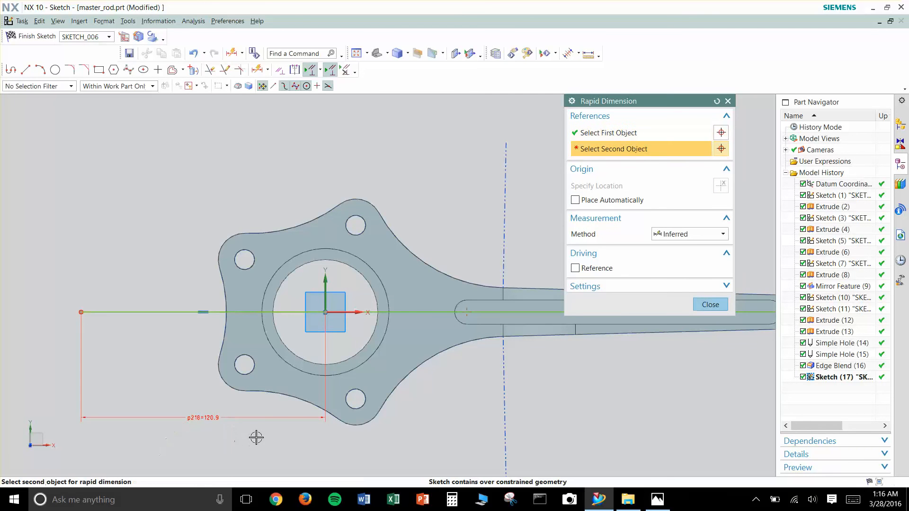
left_click(714, 309)
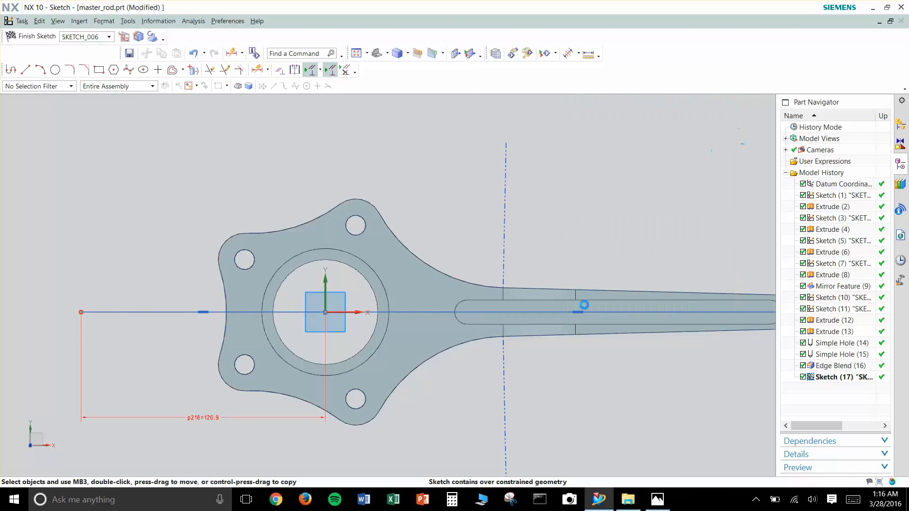
left_click(211, 418)
key("Delete")
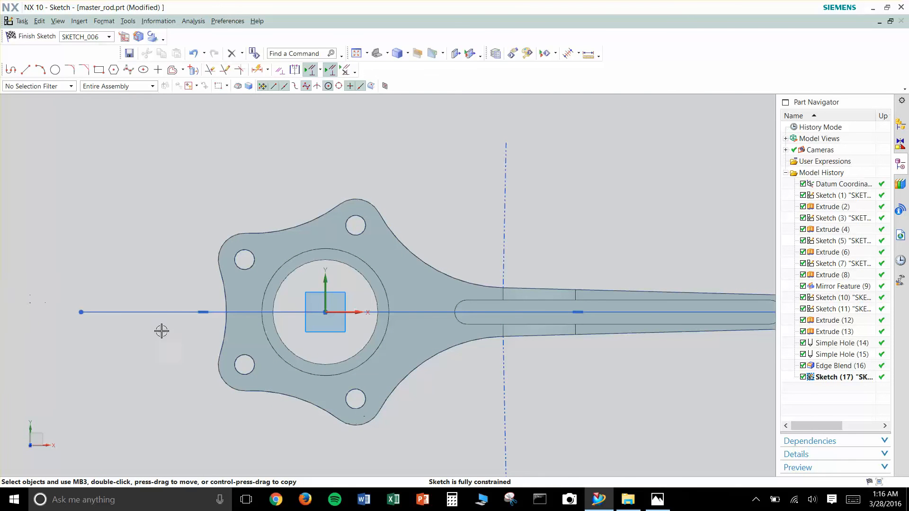
- Try to move the flange-side line's outer endpoint, and finish the sketch
left_click_drag(81, 313, 93, 311)
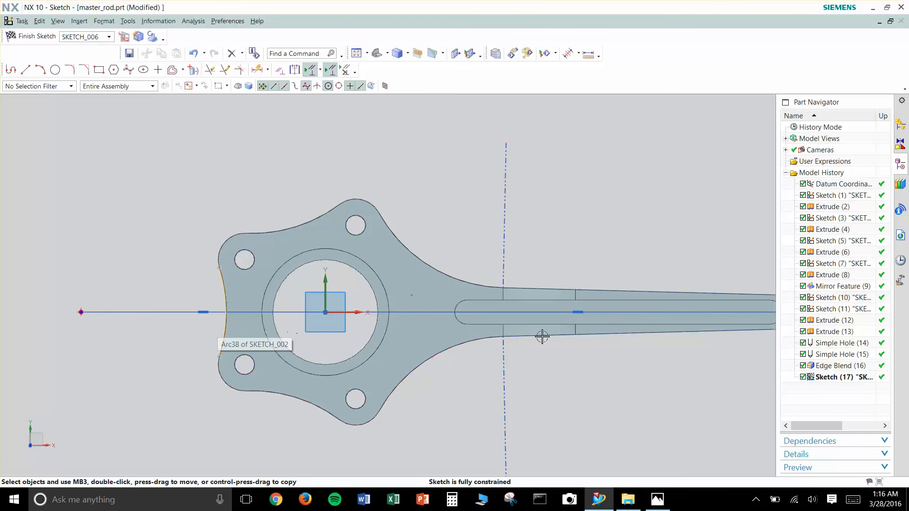
scroll(549, 337, "down", 1)
middle_click_drag(628, 389, 549, 381, "shift")
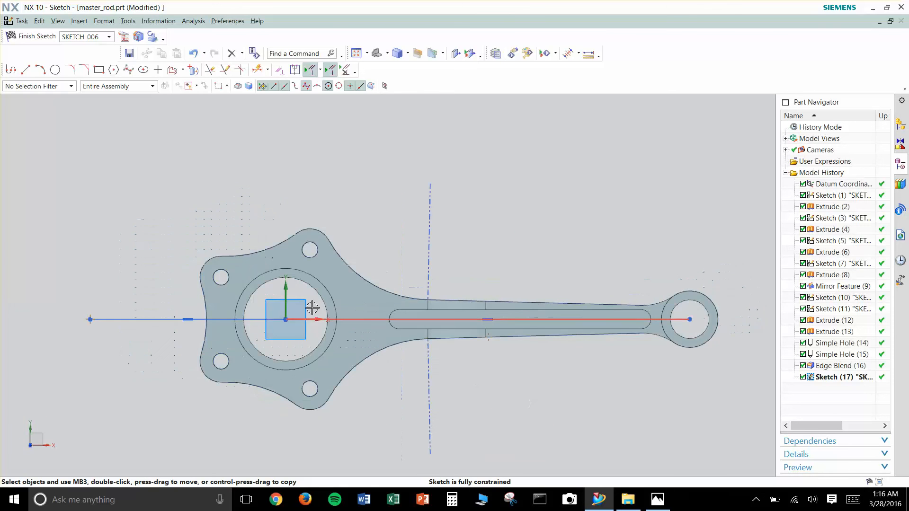
left_click(33, 36)
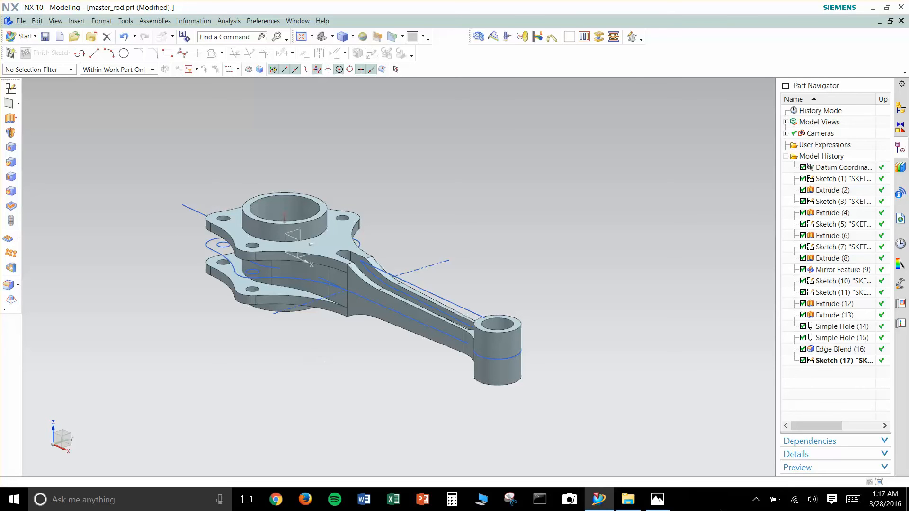
- Switch to Photos, browse the reference images to the articulated rod drawing, and return to NX
left_click(657, 500)
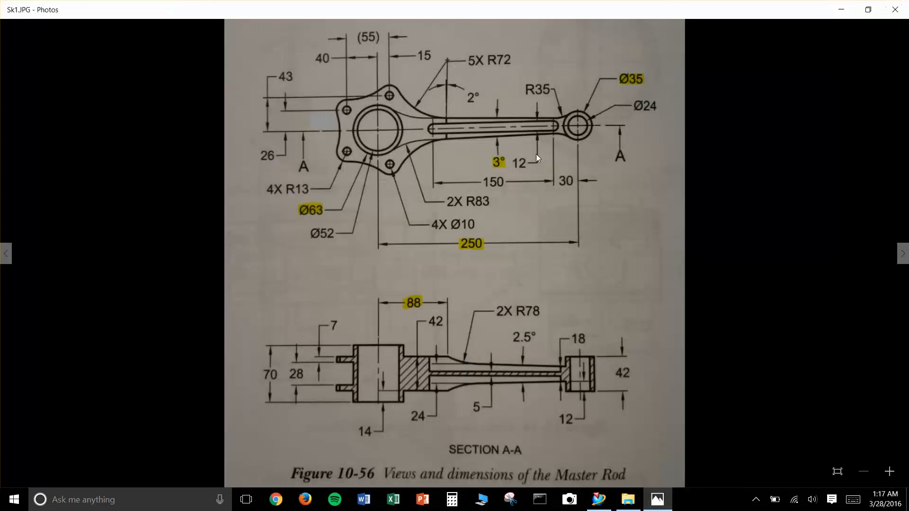
left_click(903, 254)
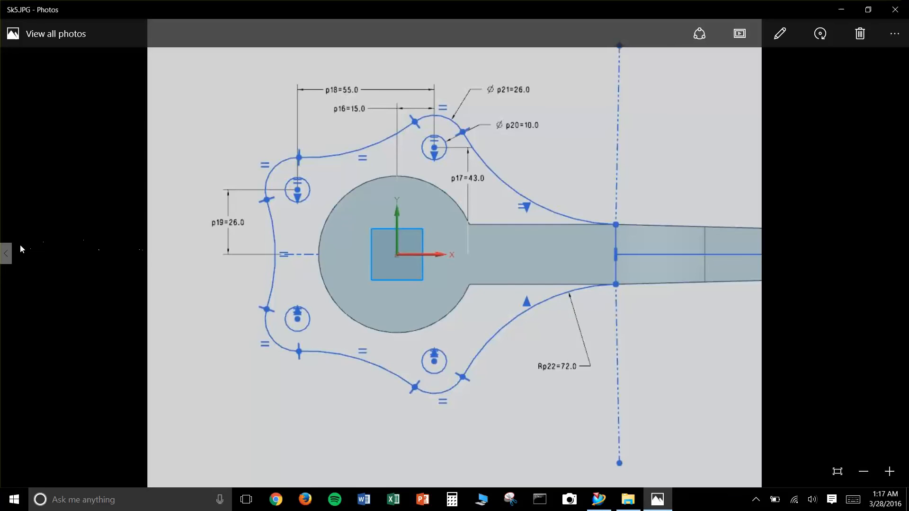
left_click(7, 254)
left_click(7, 256)
left_click(7, 257)
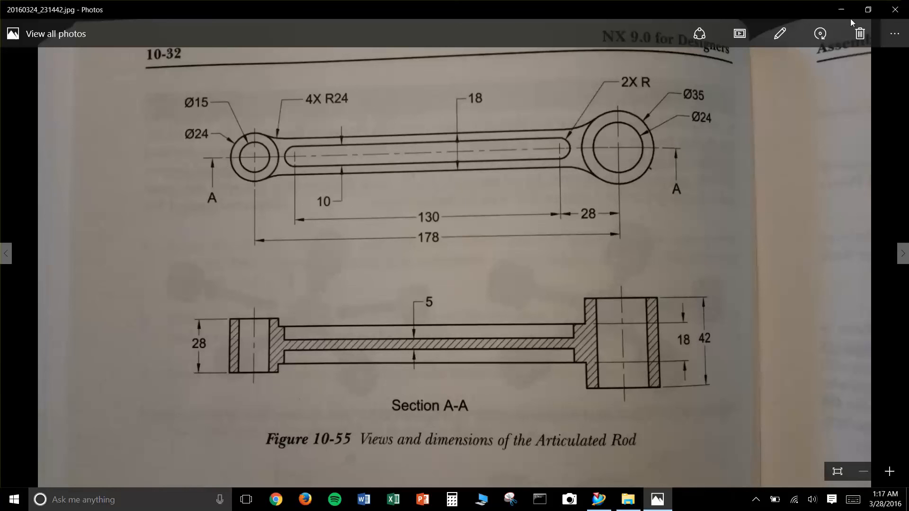
key("alt+Tab")
key("Escape")
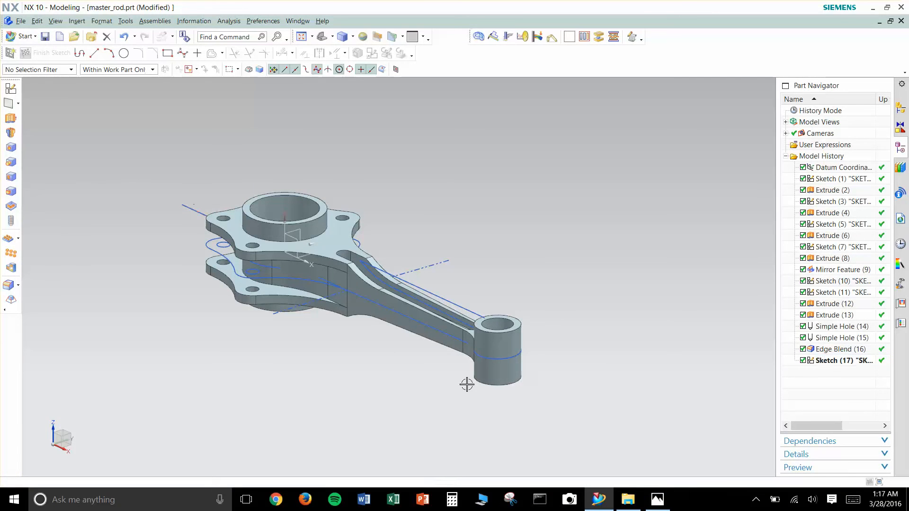
- Orient the rod to the top view and compare it with the articulated rod drawing in Photos
mouse_move(432, 353)
middle_mouse_down()
mouse_move(475, 374)
mouse_move(447, 395)
mouse_move(511, 368)
mouse_move(519, 400)
mouse_move(510, 402)
mouse_move(512, 395)
middle_mouse_up()
key("F8")
scroll(574, 351, "down", 2)
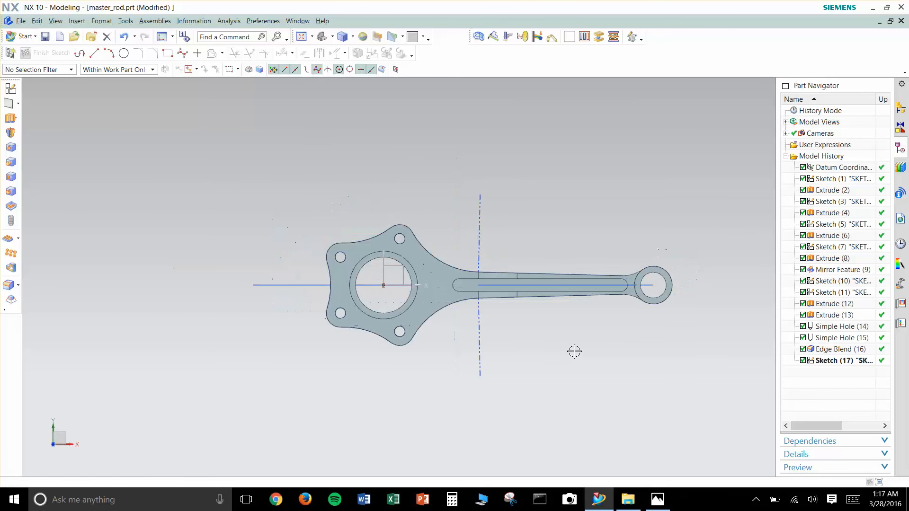
middle_click_drag(574, 352, 423, 223, "shift")
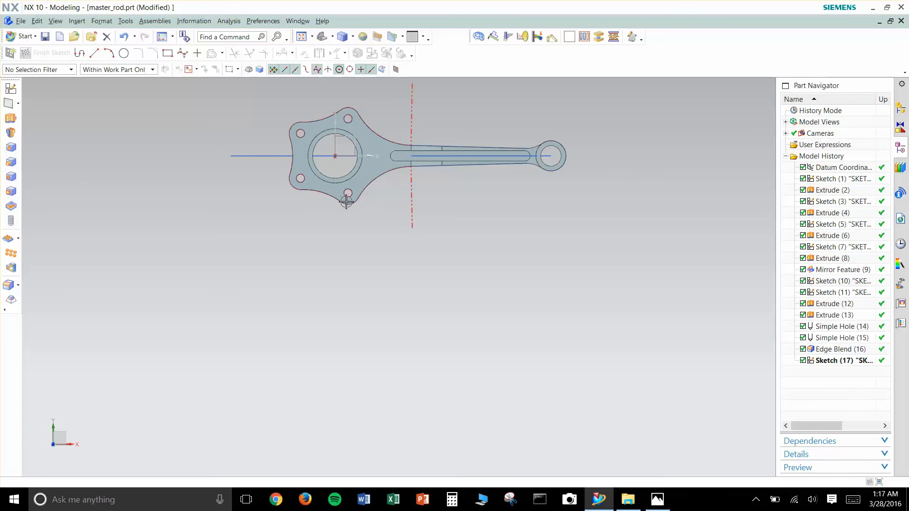
left_click(654, 503)
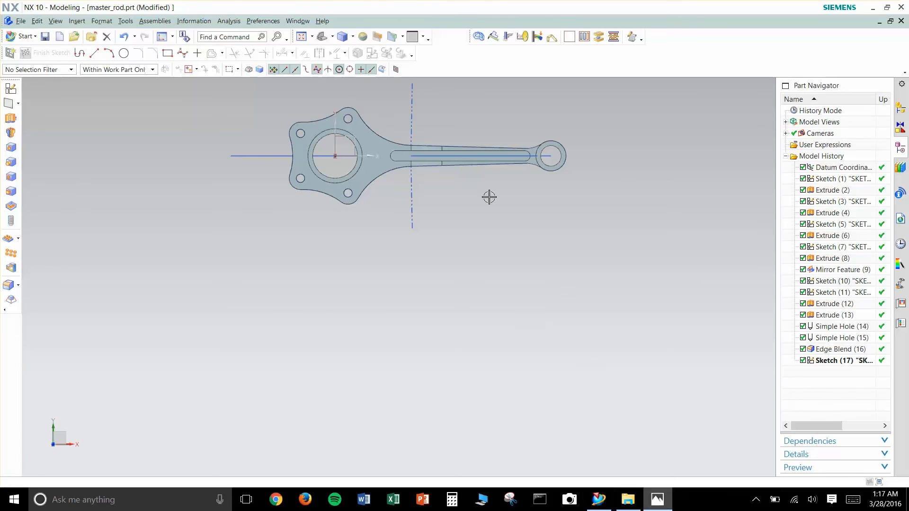
left_click(664, 504)
right_click(658, 501)
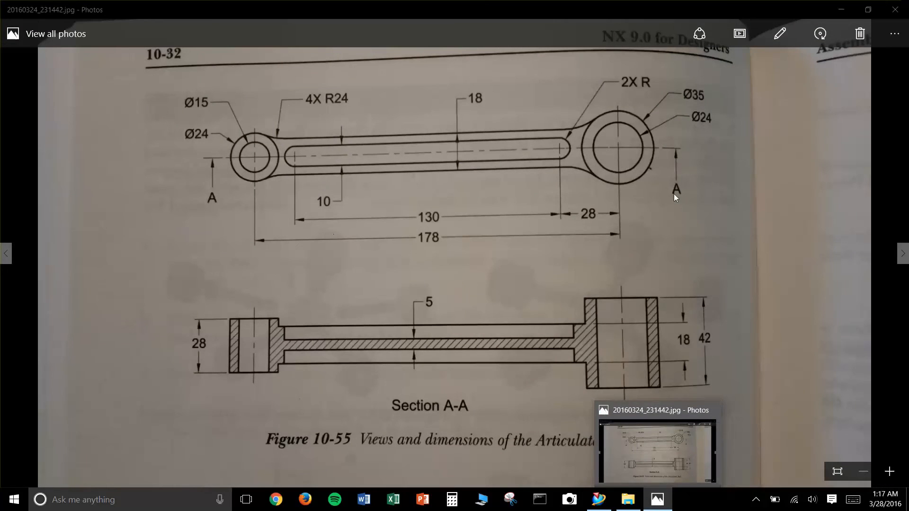
left_click(841, 10)
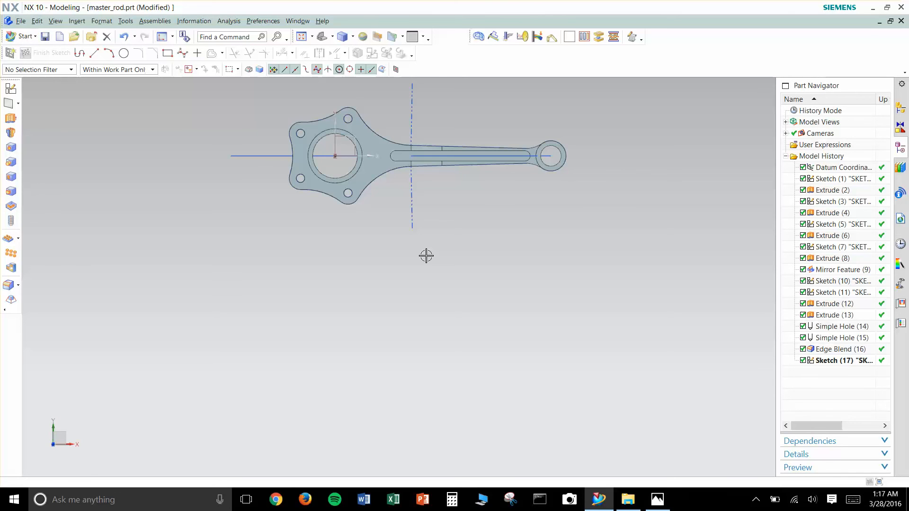
- Restore the trimetric view, hide all objects, and show only the bodies
middle_click_drag(467, 229, 474, 338, "shift")
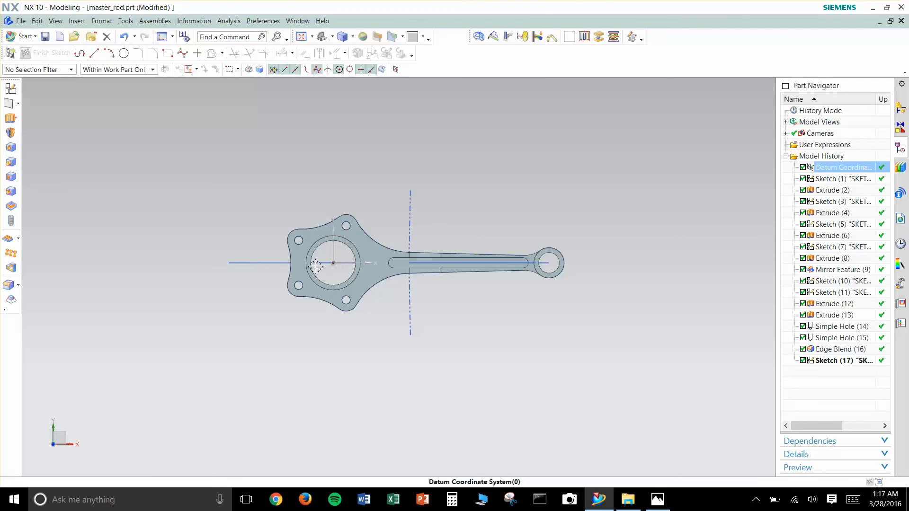
scroll(383, 280, "up", 2)
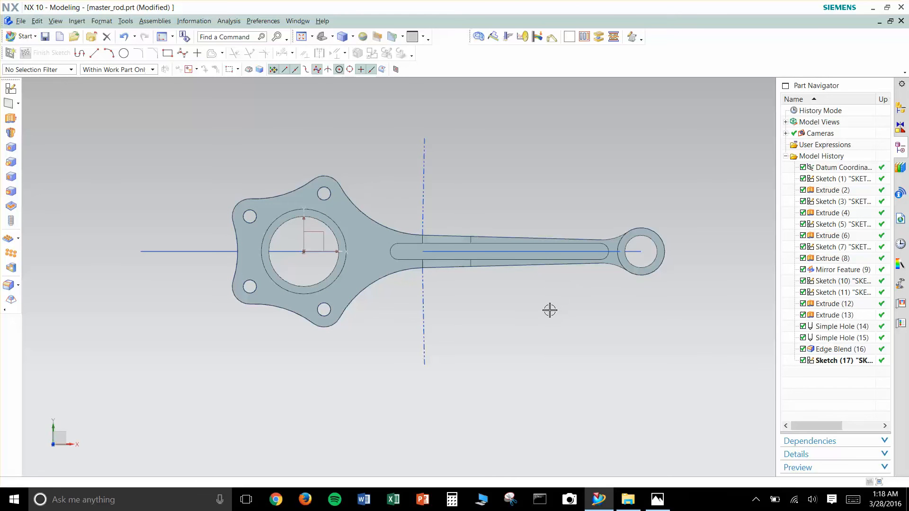
key("Home")
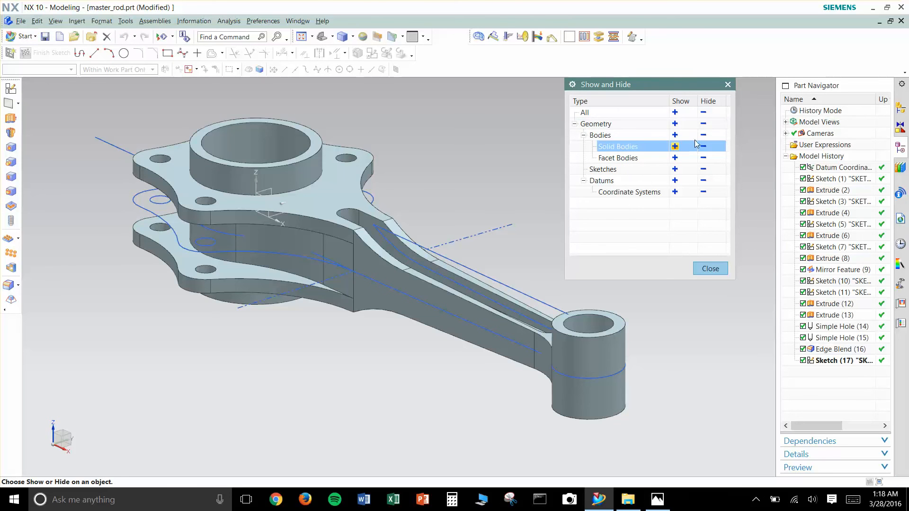
left_click(704, 112)
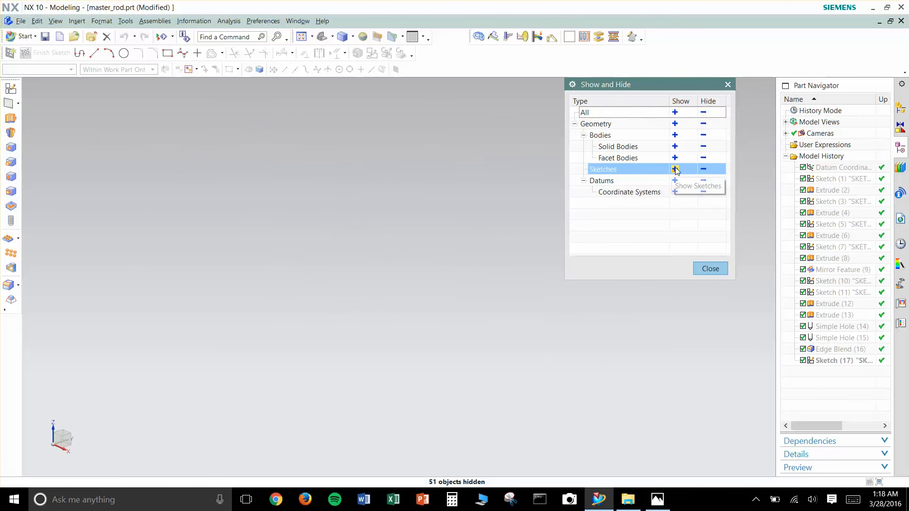
left_click(674, 135)
left_click(717, 269)
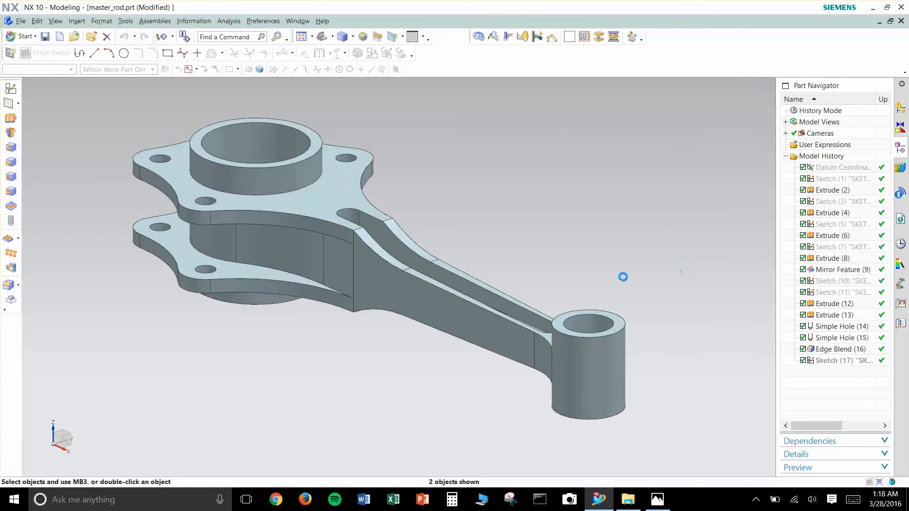